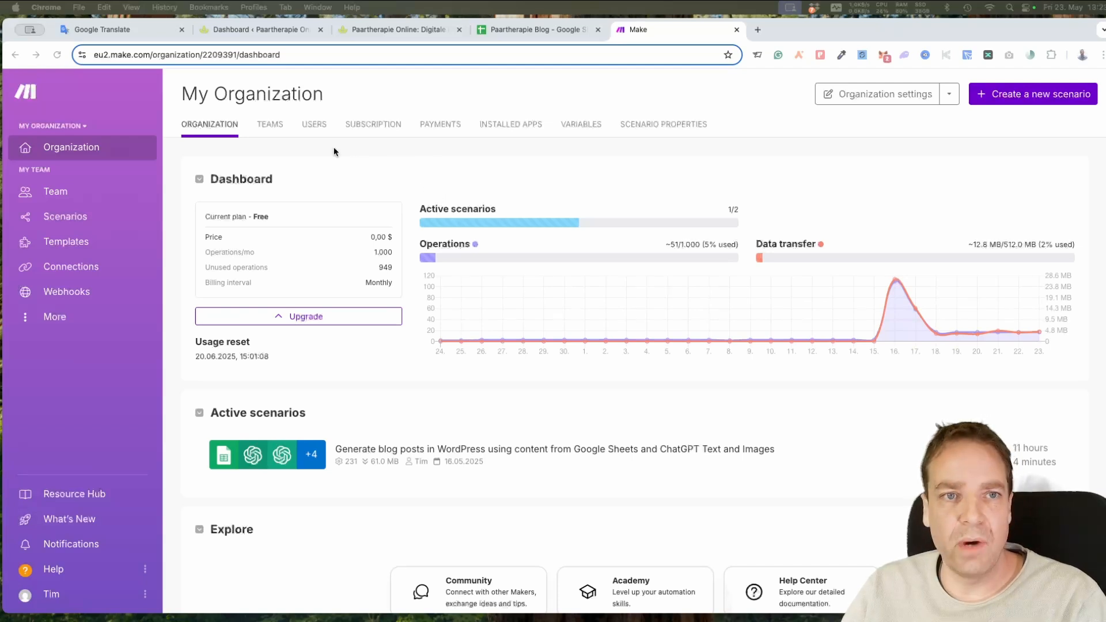
- Look over the WordPress dashboard and examine the Paarhilfe Online homepage from the hero section down to the footer
click(271, 32)
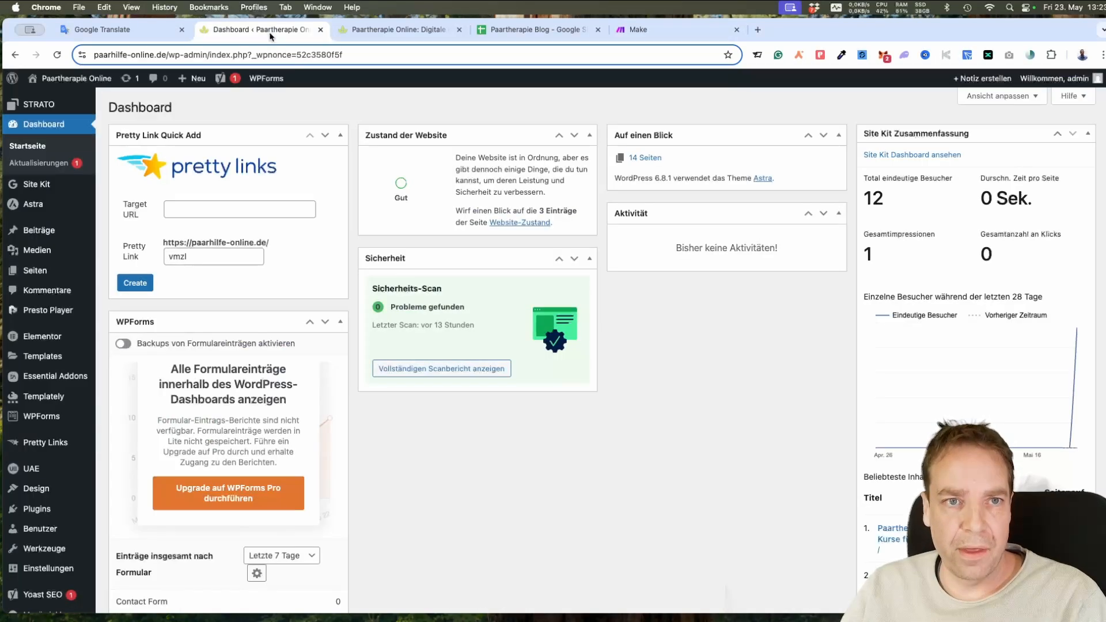
click(397, 29)
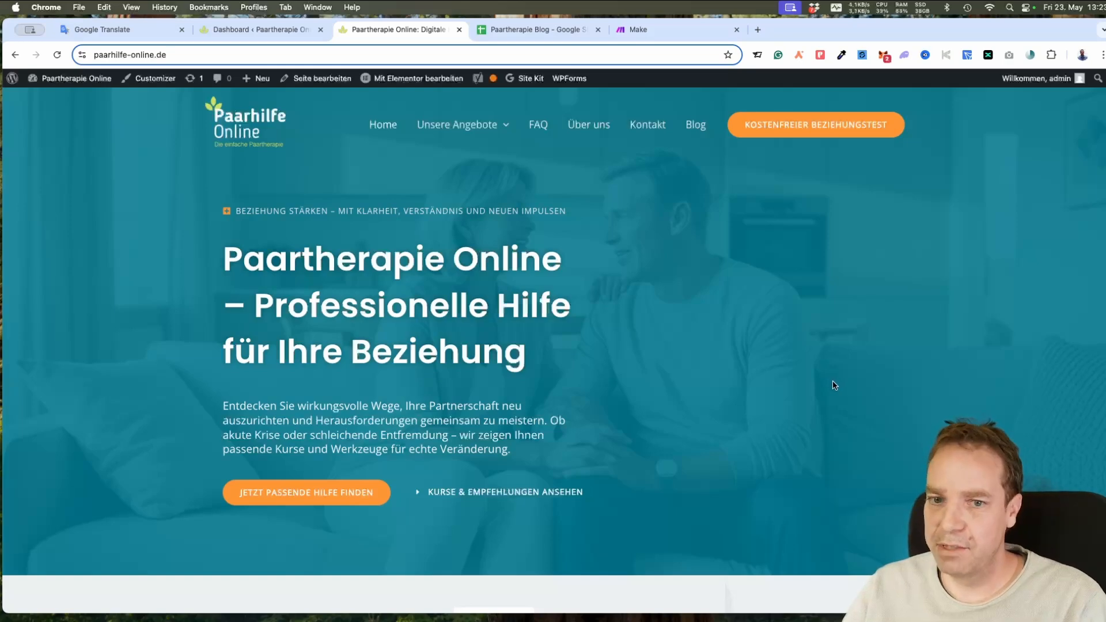
scroll(834, 384, down, 8)
scroll(835, 385, down, 20)
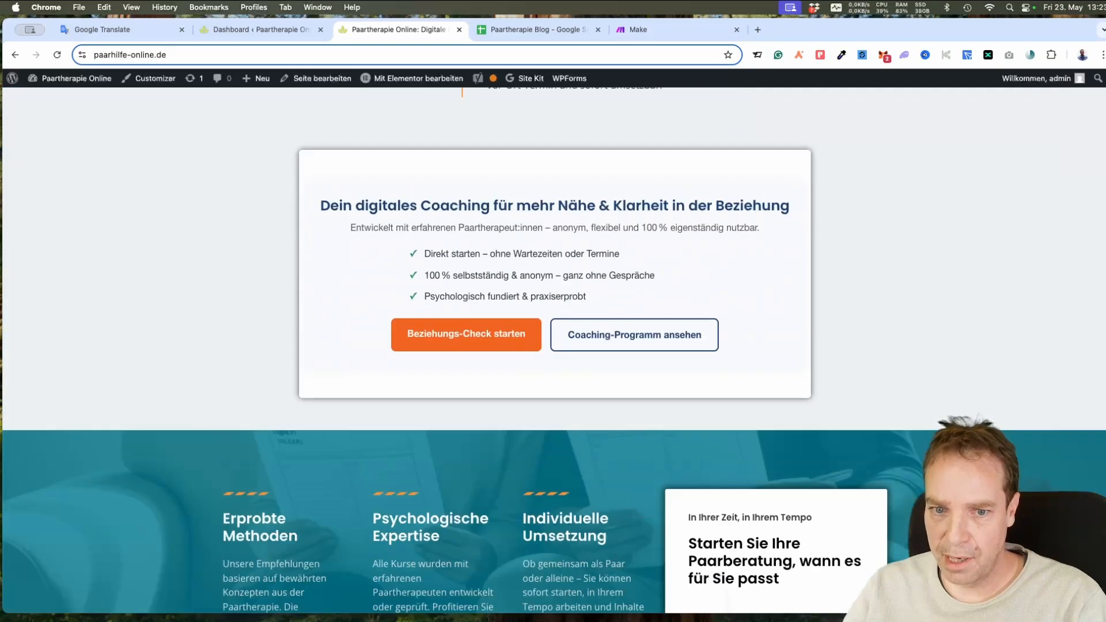
scroll(553, 350, down, 20)
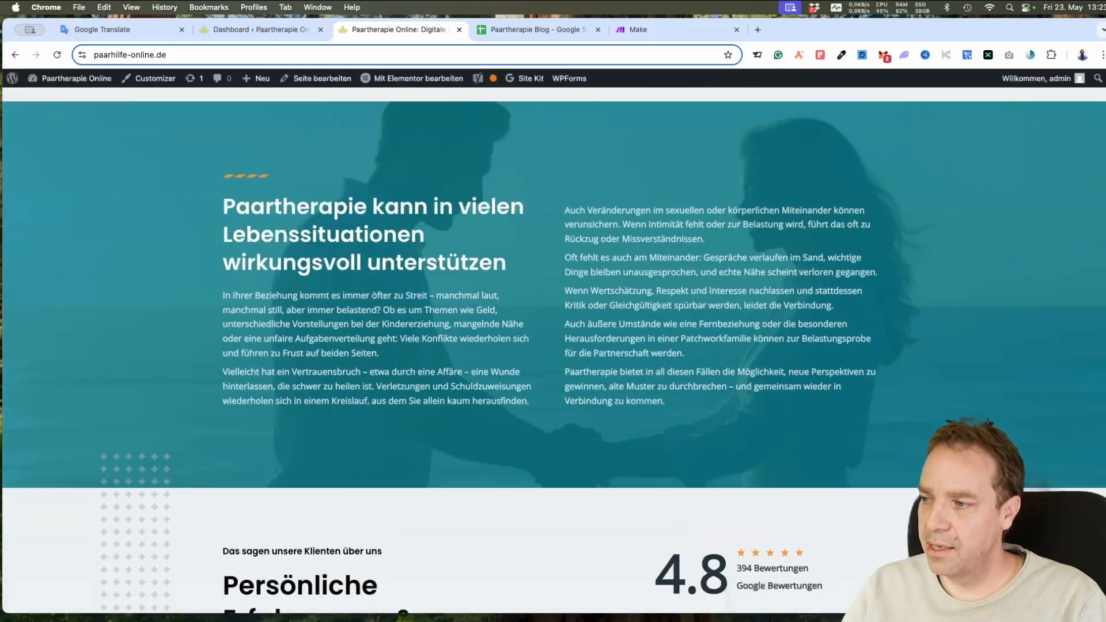
scroll(553, 351, down, 9)
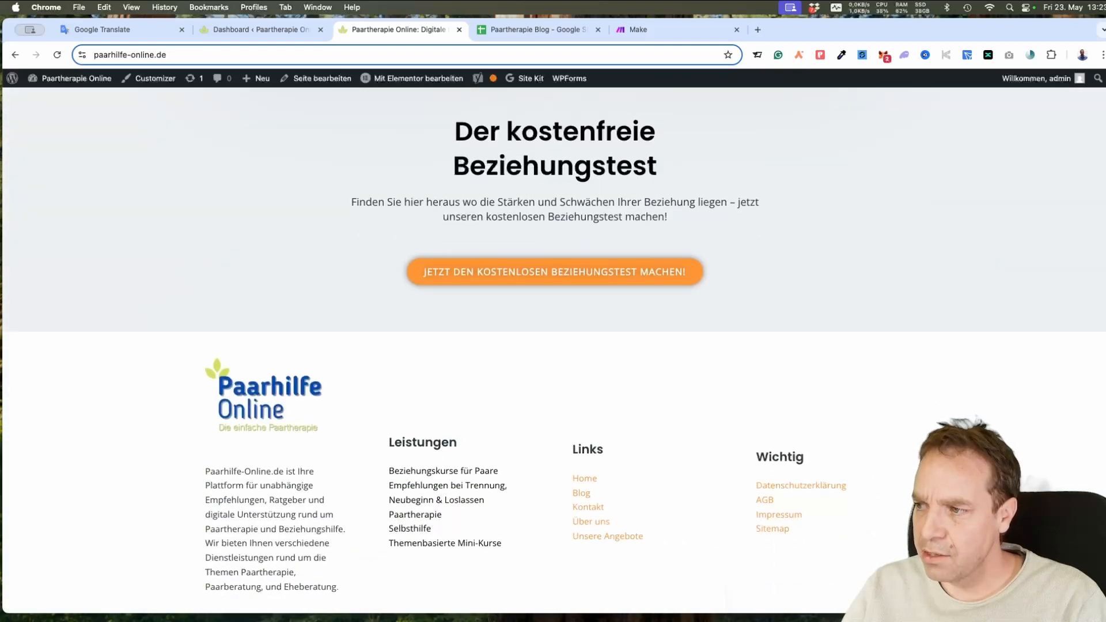
scroll(553, 350, up, 2)
scroll(553, 351, up, 2)
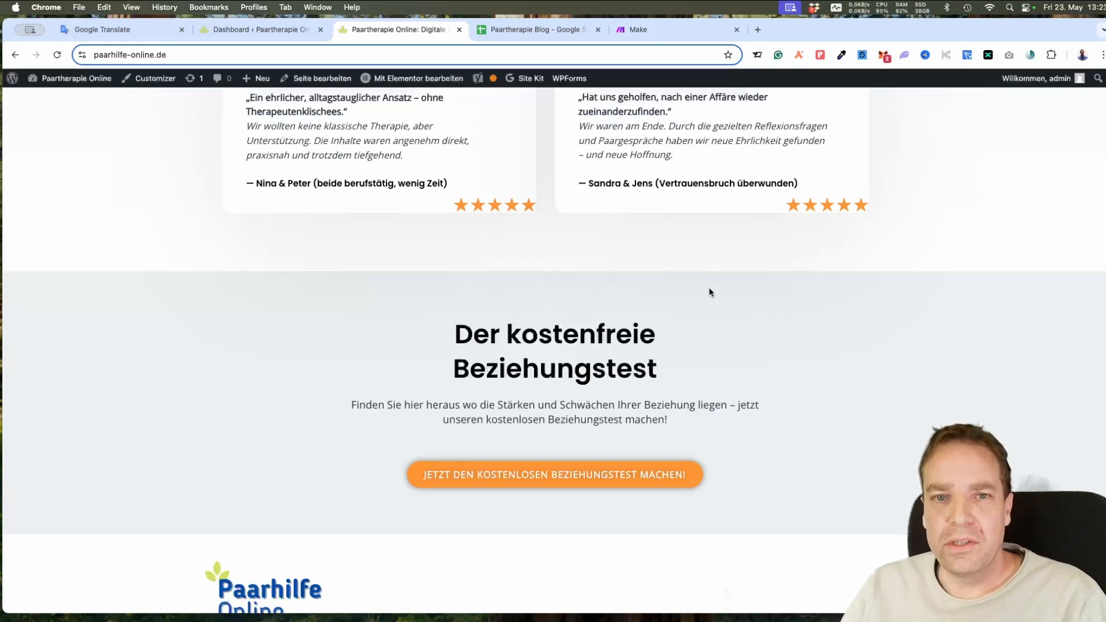
- In the Paartherapie Blog Google Sheet, paste the copied list of blog titles into column A from A1 and widen the column to fit
click(541, 34)
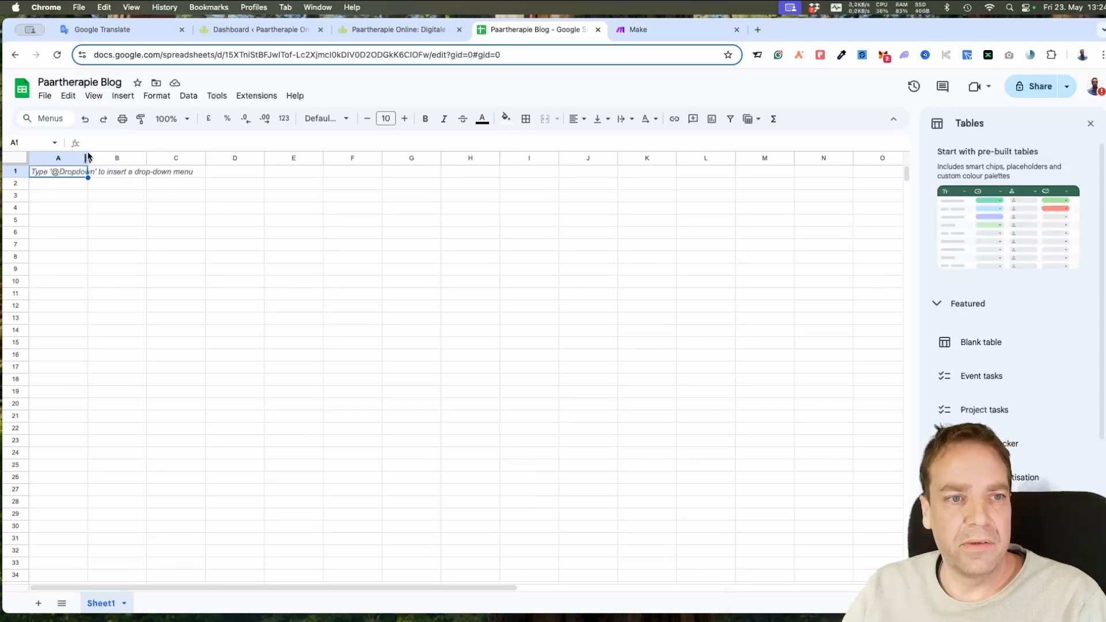
drag(87, 158, 246, 159)
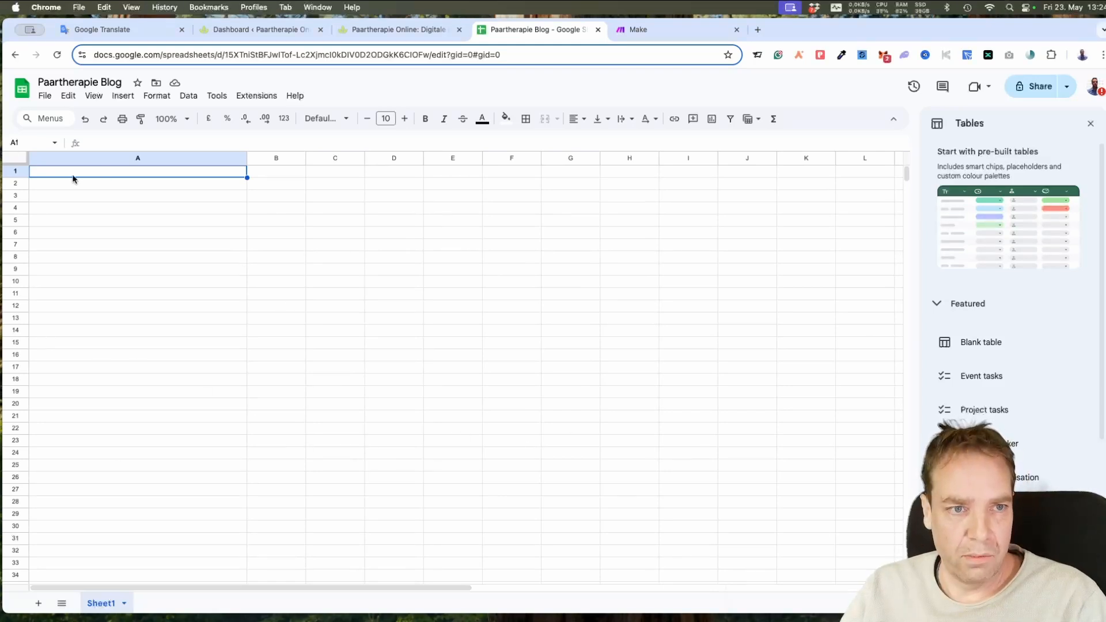
key(super+v)
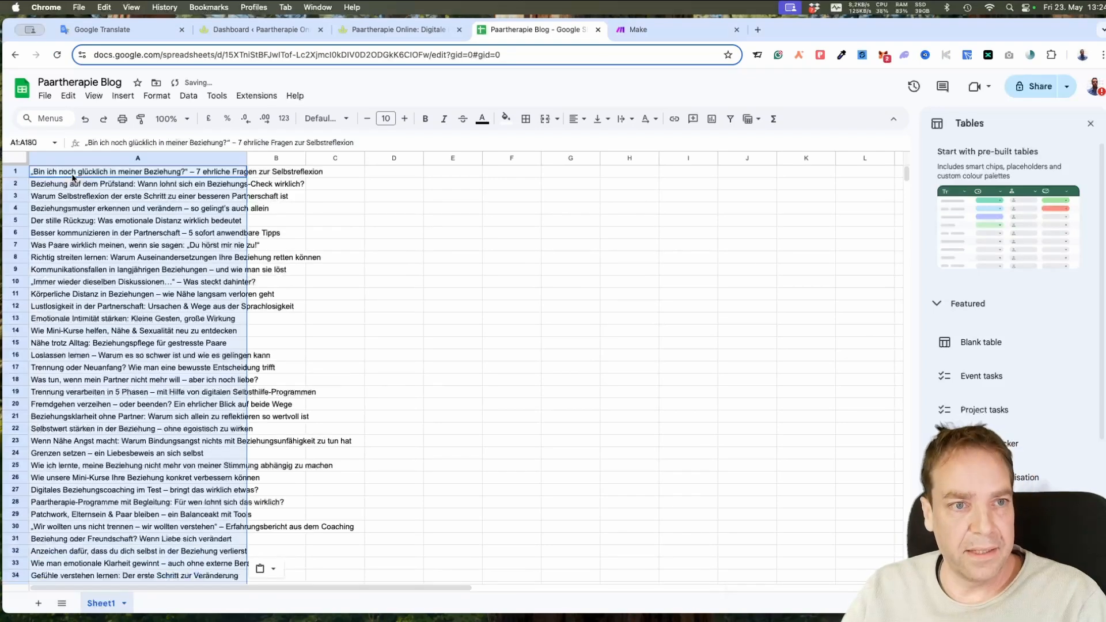
drag(248, 154, 367, 175)
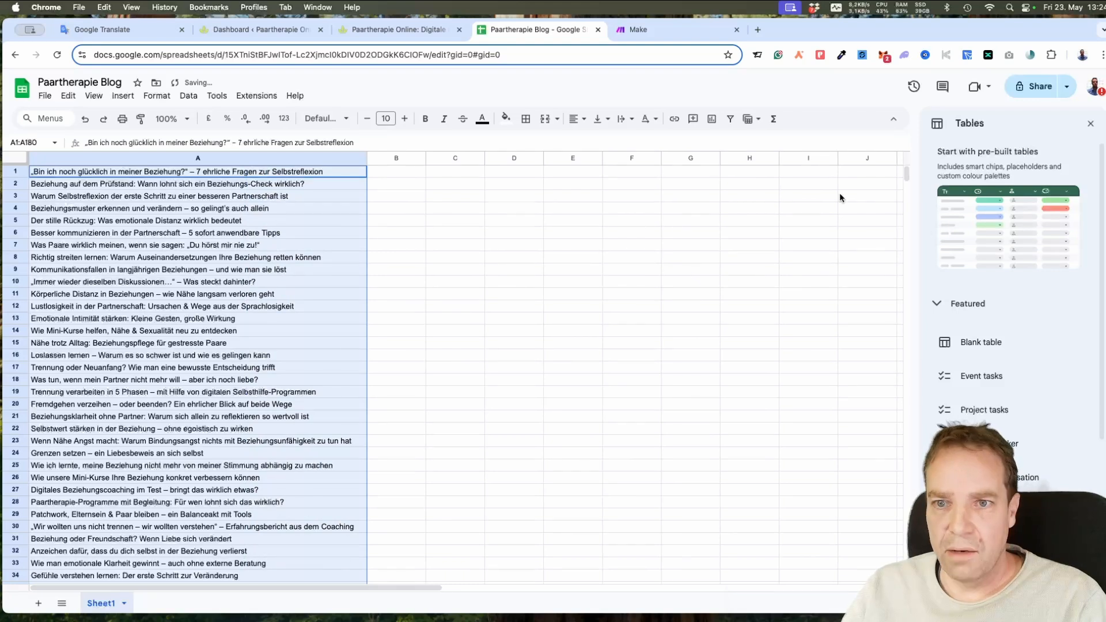
click(632, 217)
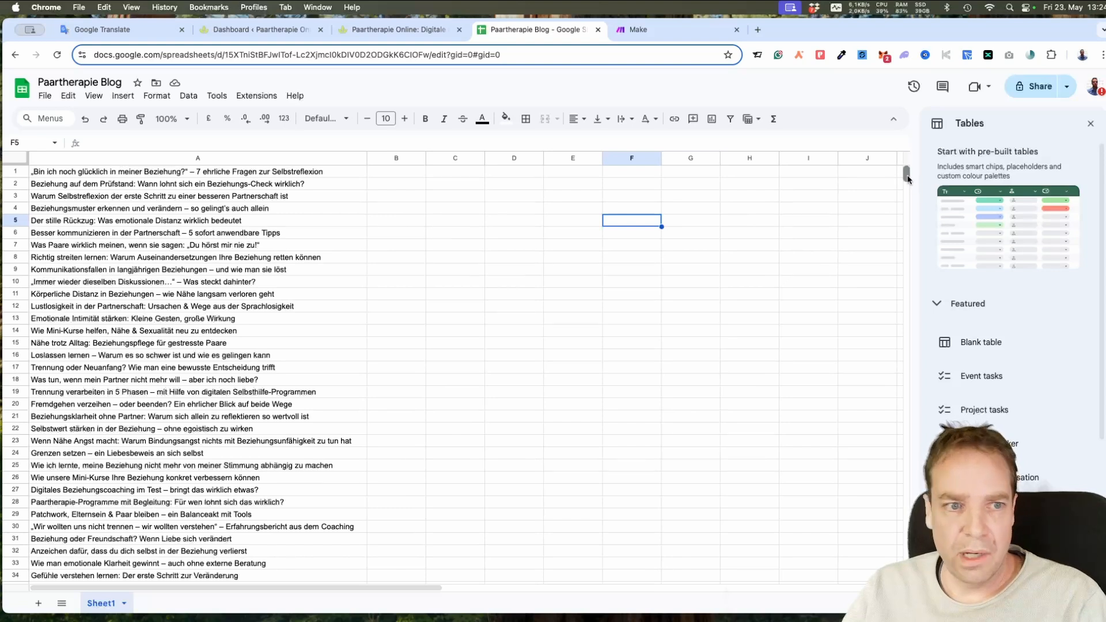
drag(907, 178, 904, 236)
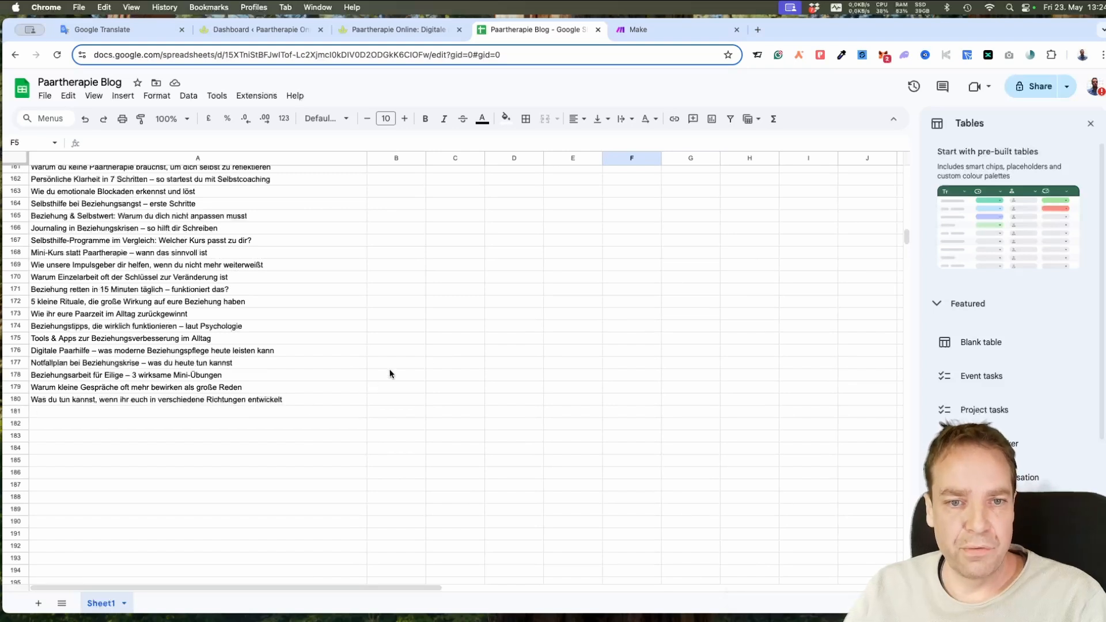
scroll(425, 367, up, 20)
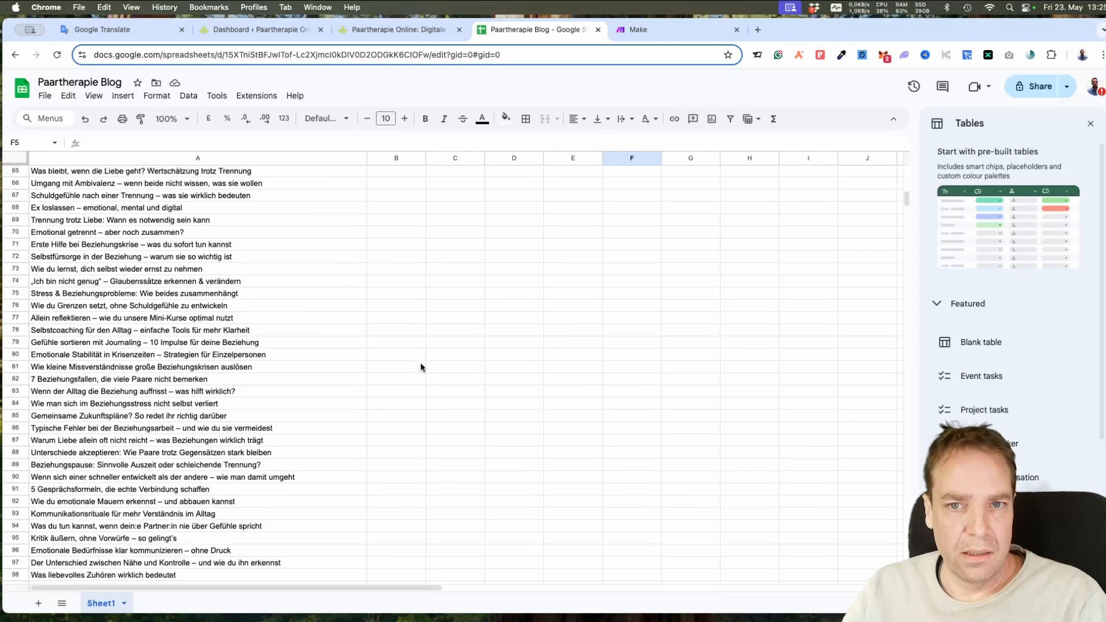
scroll(421, 367, up, 15)
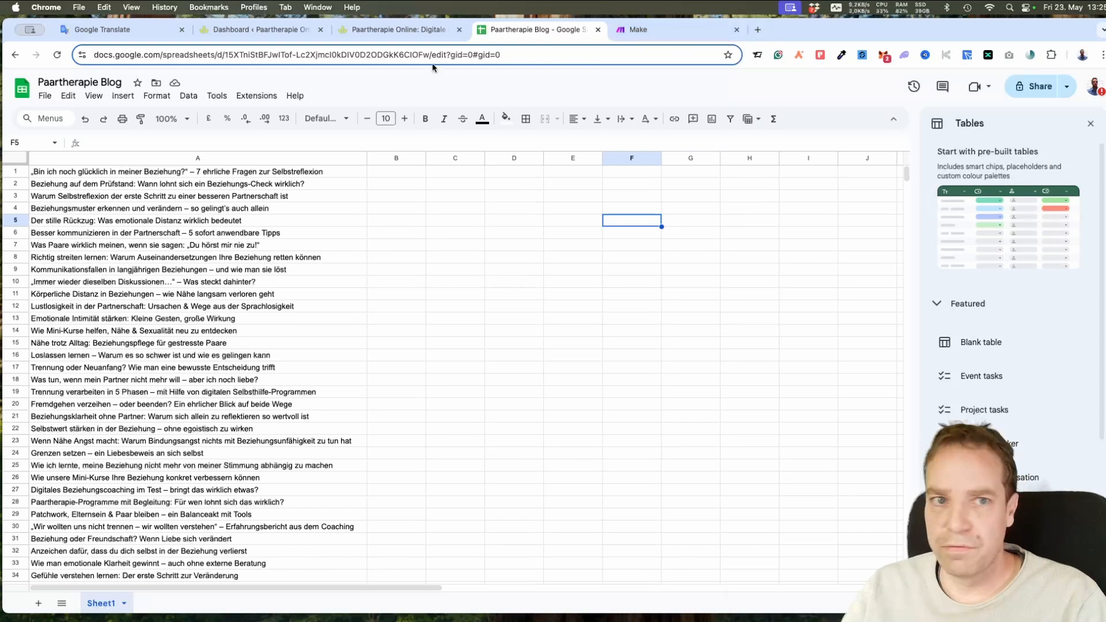
- In the WordPress admin, open the page for adding plugins and search for make.com
click(276, 34)
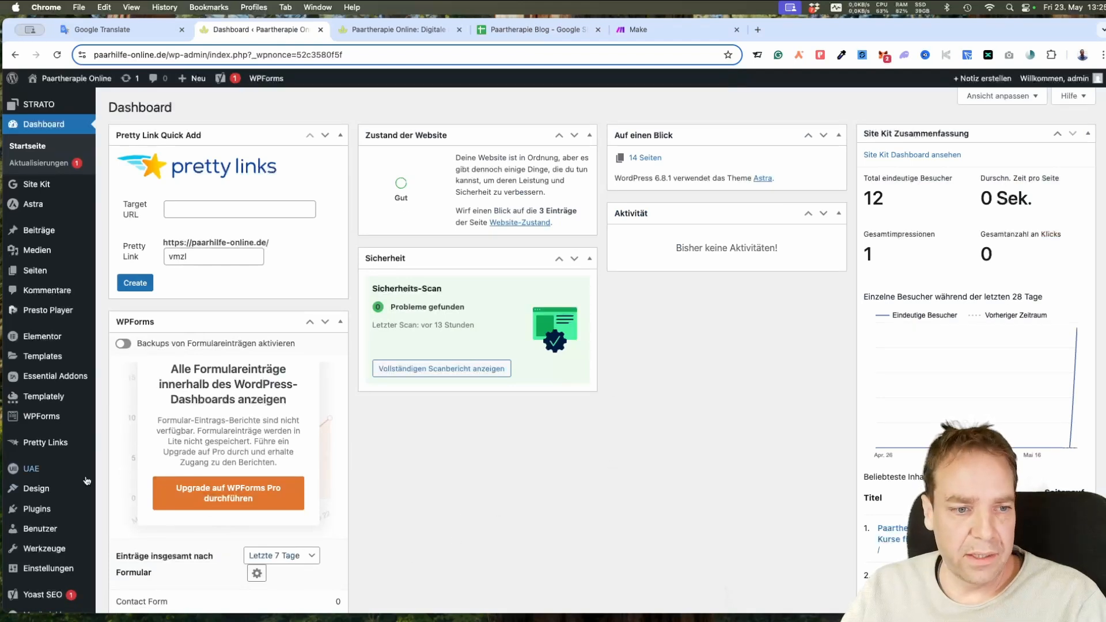
mouse_move(40, 510)
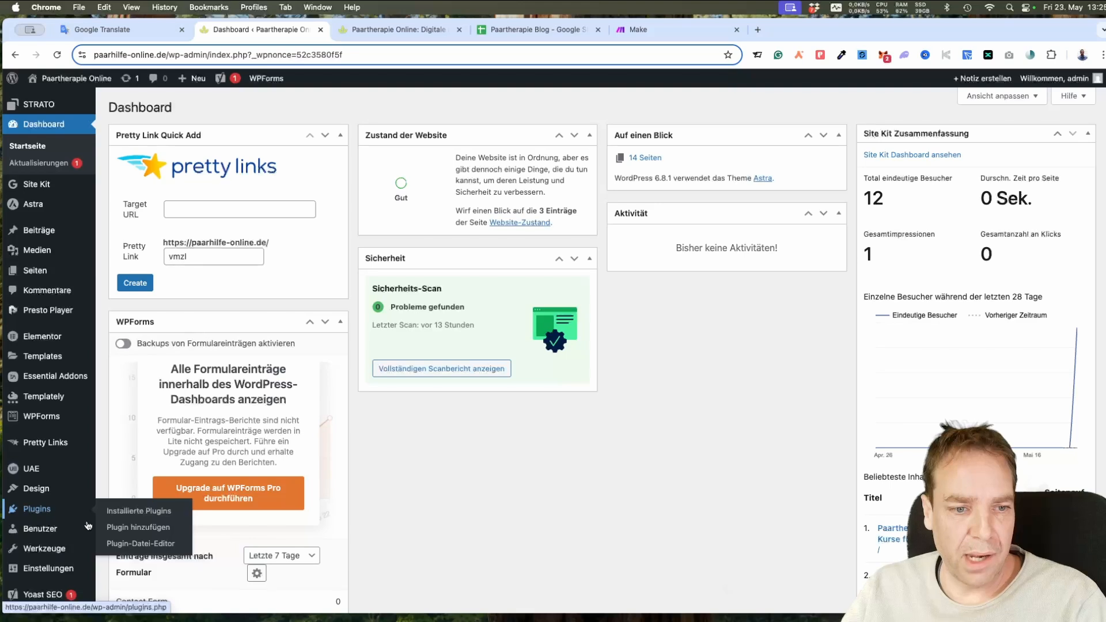
click(149, 532)
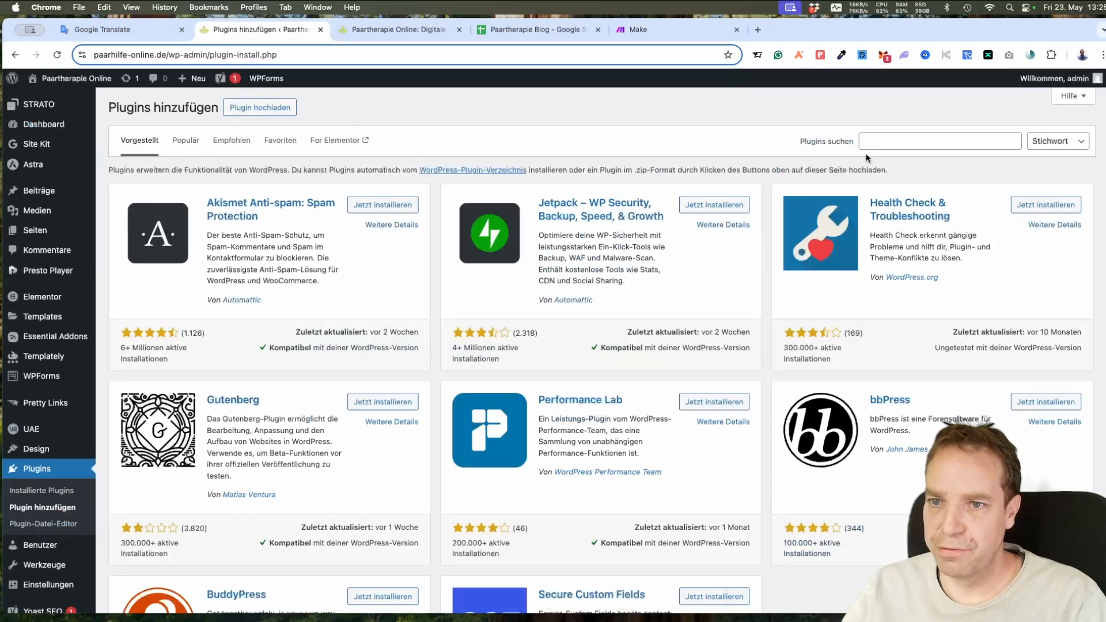
click(878, 144)
text(make)
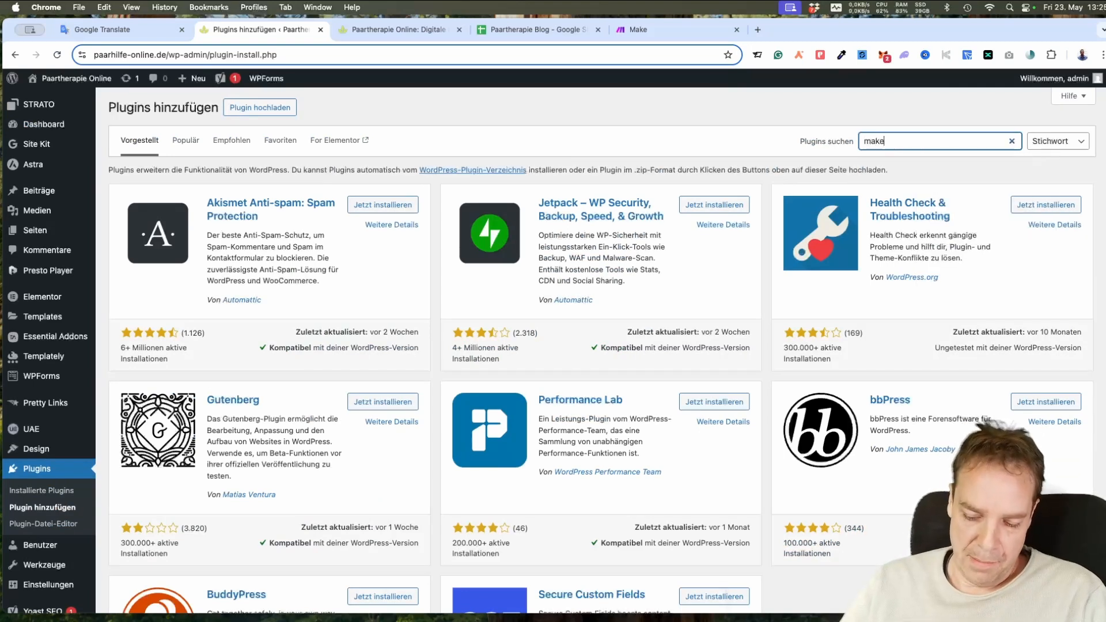
text(.com)
key(Return)
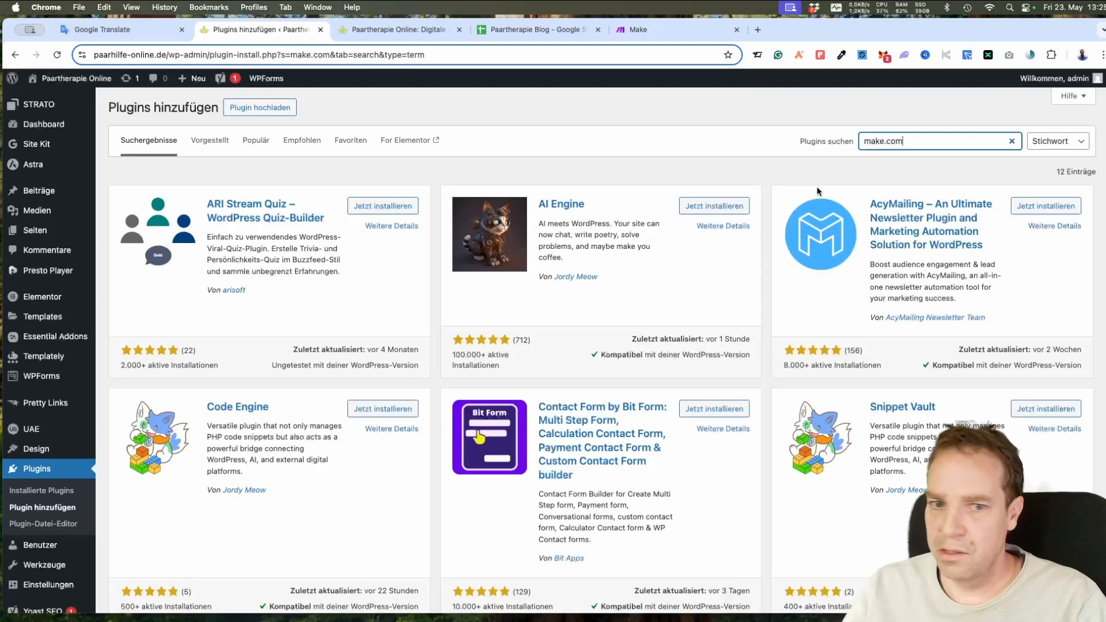
- Install and activate the Make Connector plugin and enable its automatic updates
scroll(783, 165, down, 1)
scroll(782, 164, down, 5)
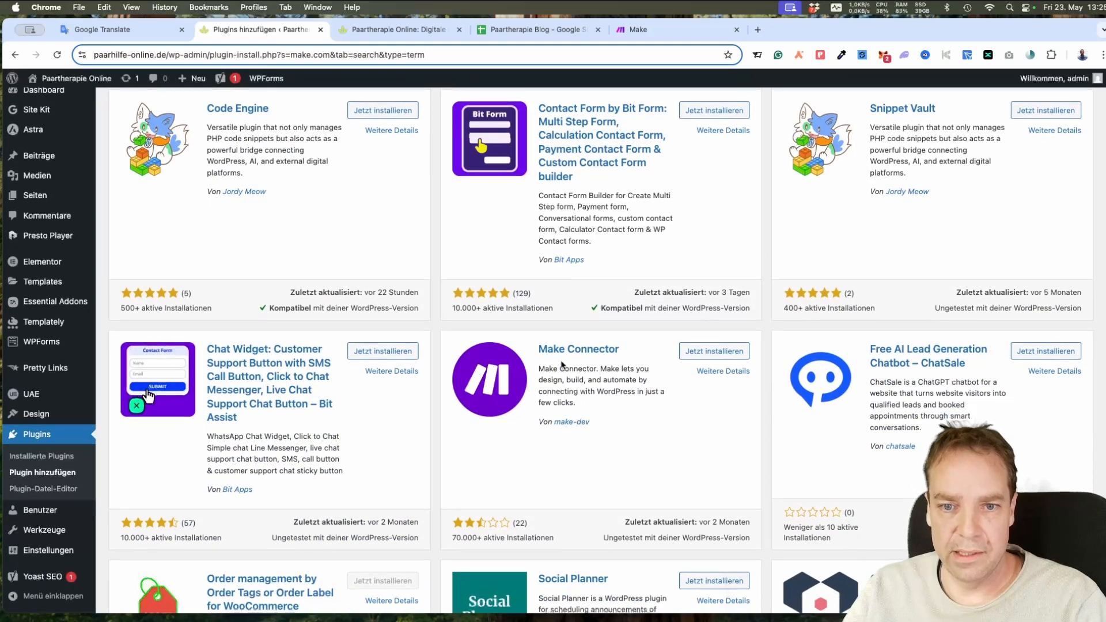
click(727, 354)
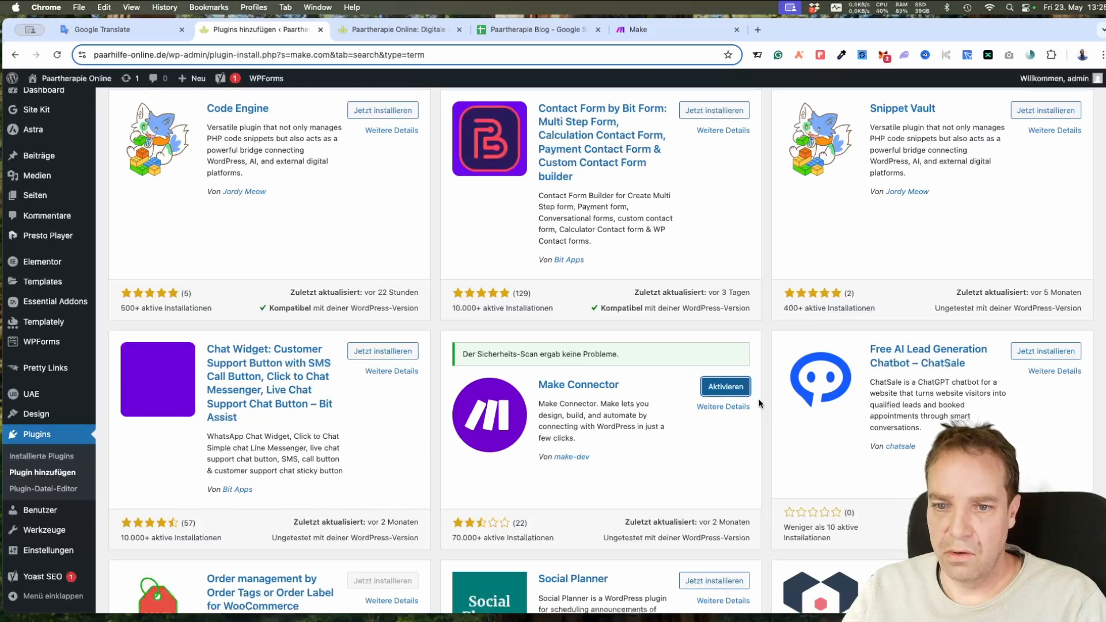
click(727, 390)
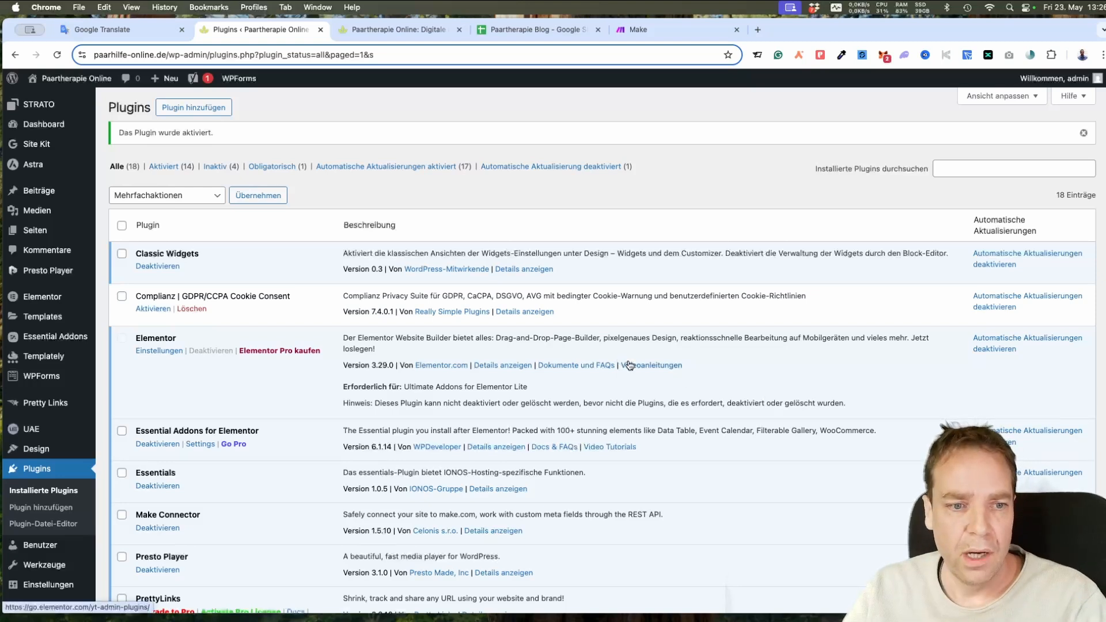
scroll(628, 369, down, 5)
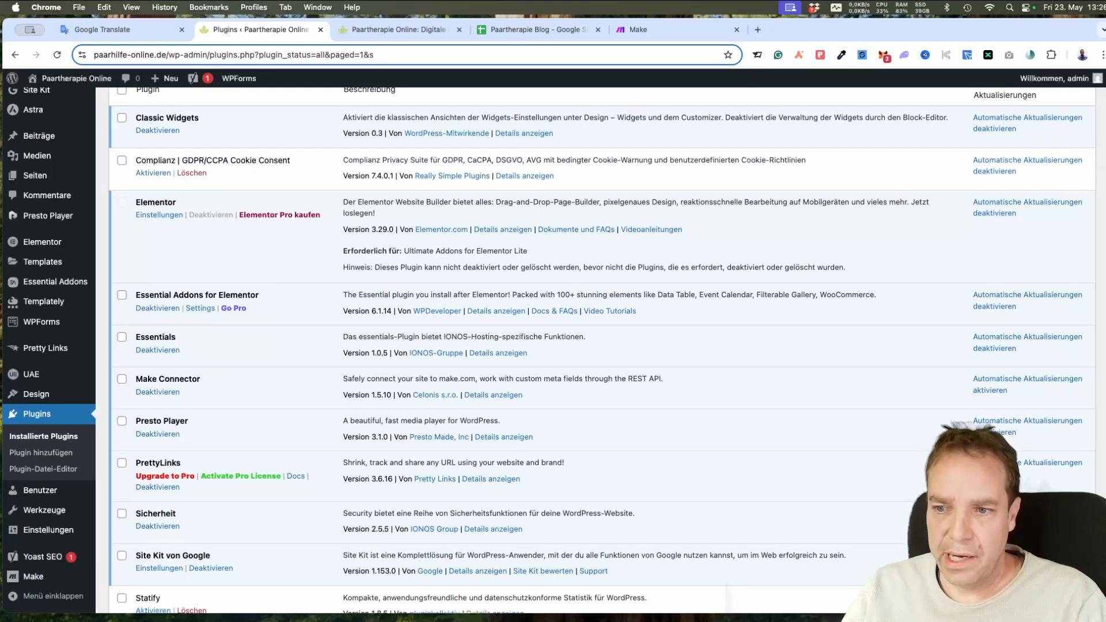
click(990, 390)
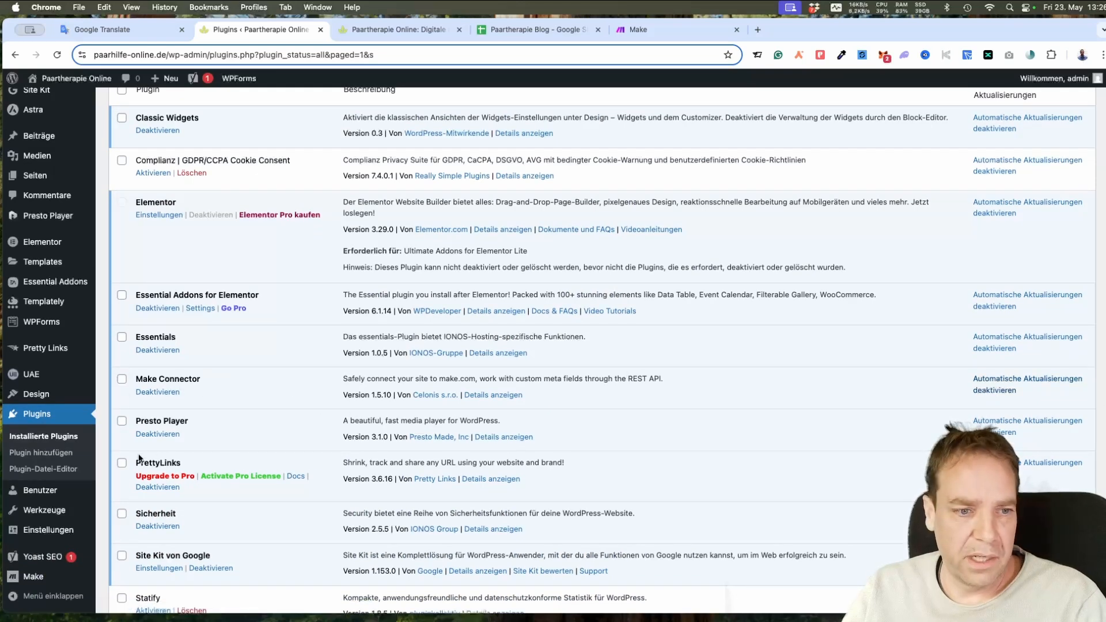
- Open the Make plugin's settings page containing the API key and save the settings
mouse_move(35, 584)
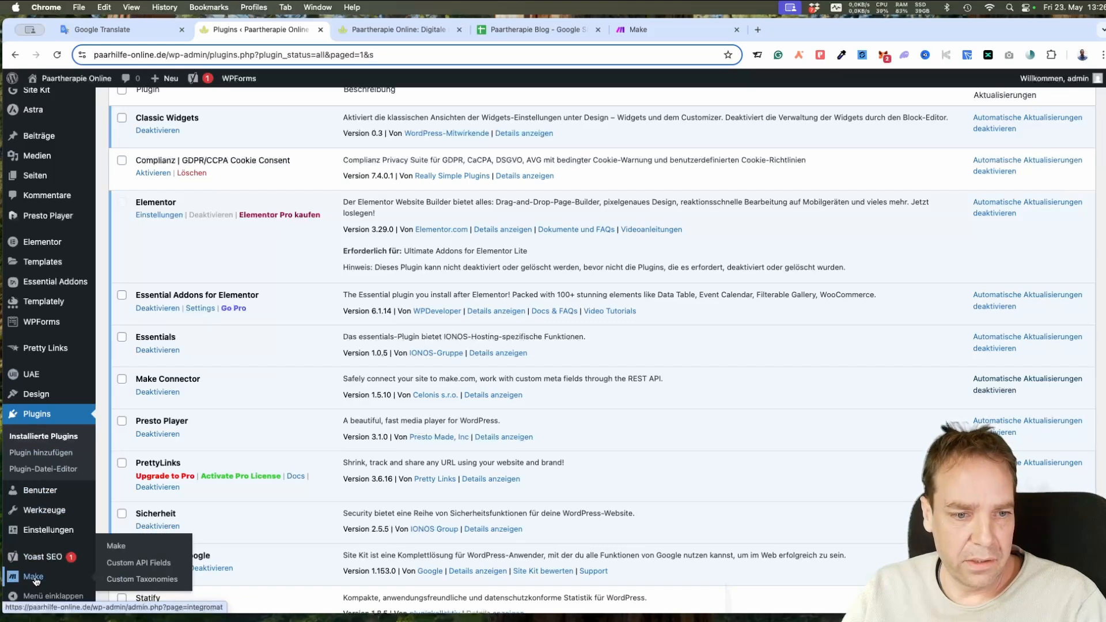
click(33, 577)
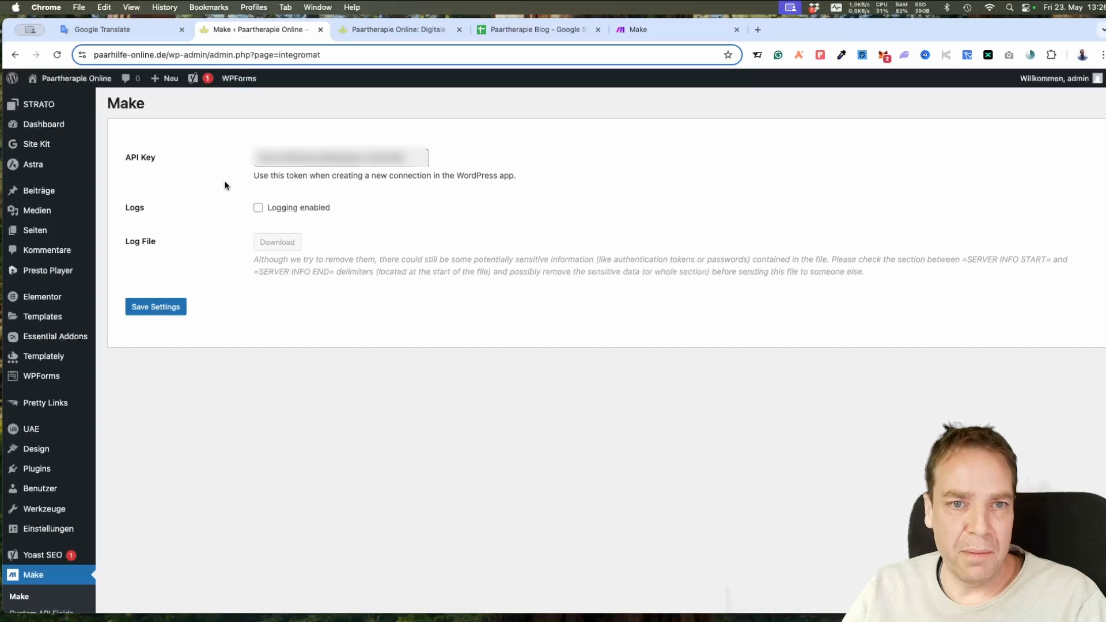
click(168, 314)
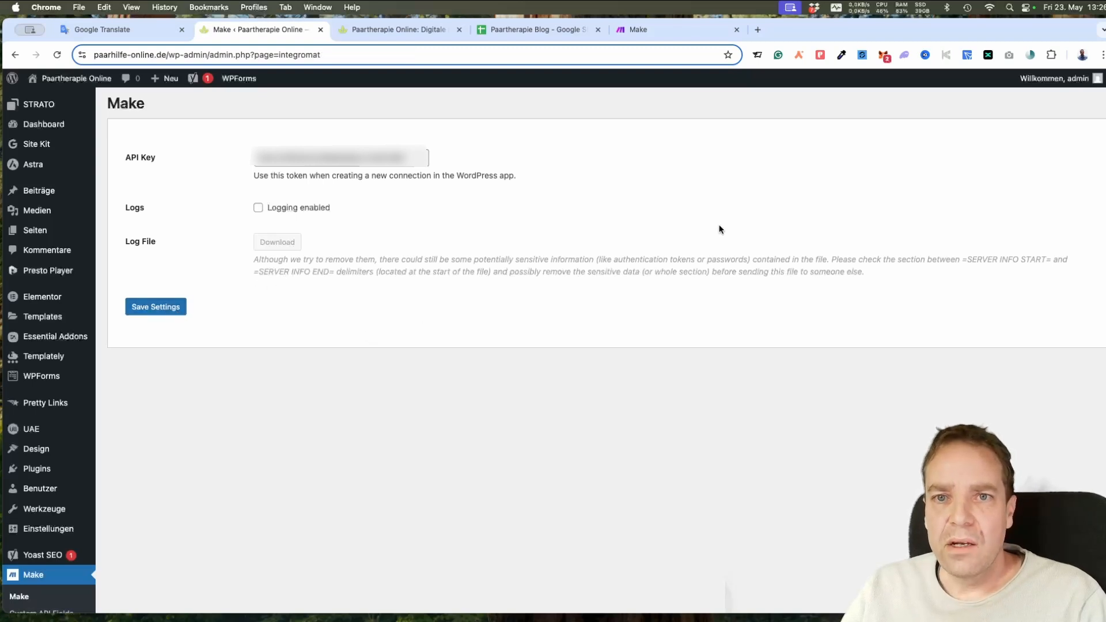
- Switch to Make and create a new scenario with the Google Sheets Watch New Rows module as its trigger
click(676, 30)
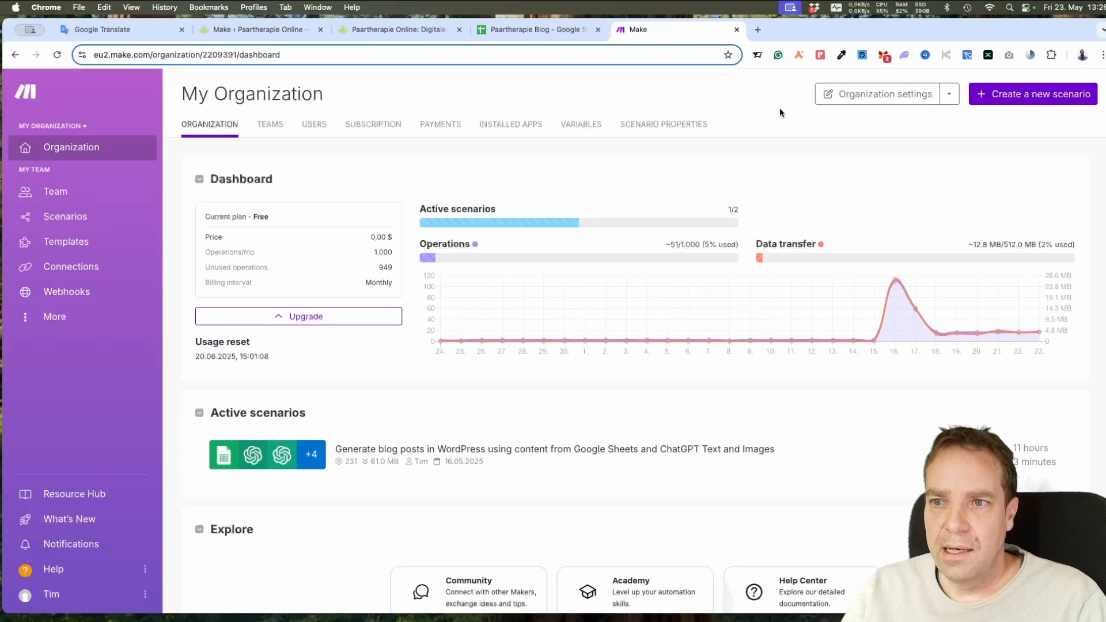
click(1018, 101)
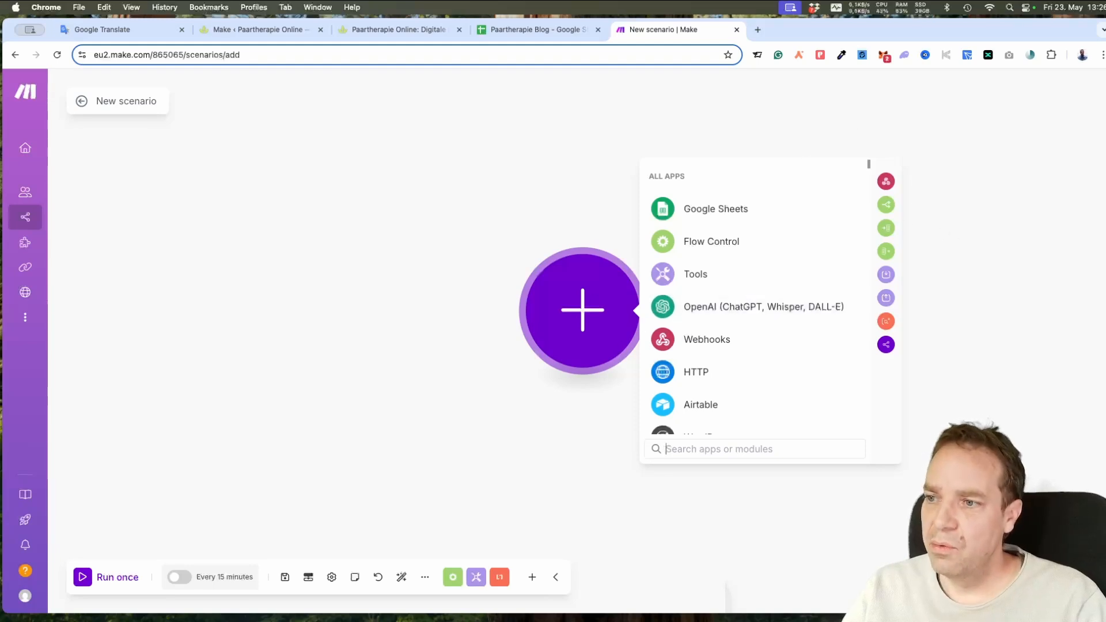
click(715, 214)
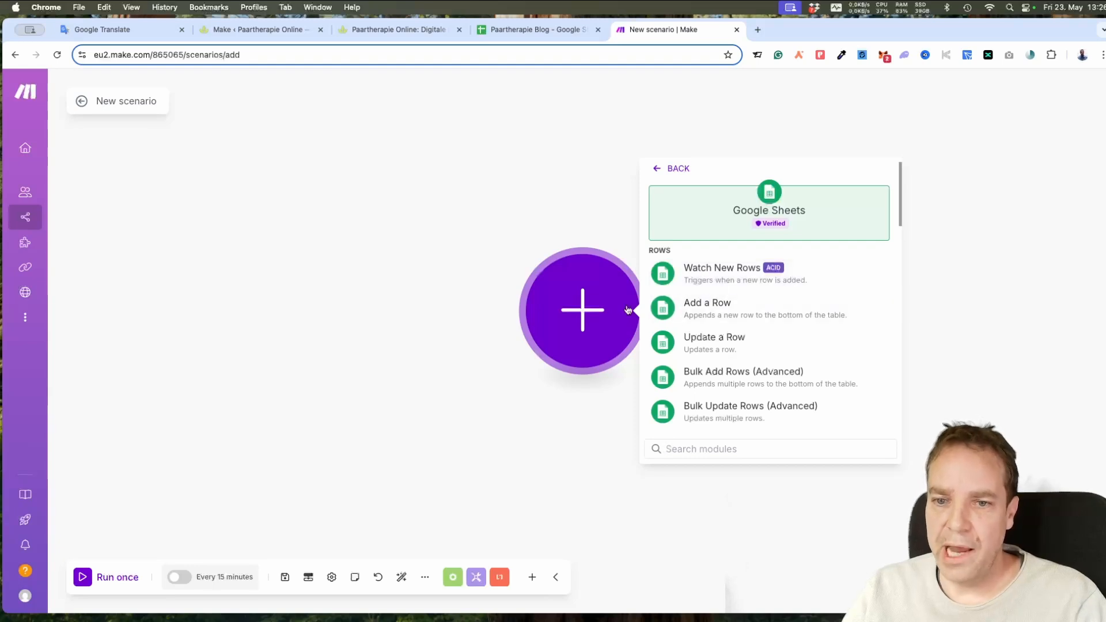
click(724, 272)
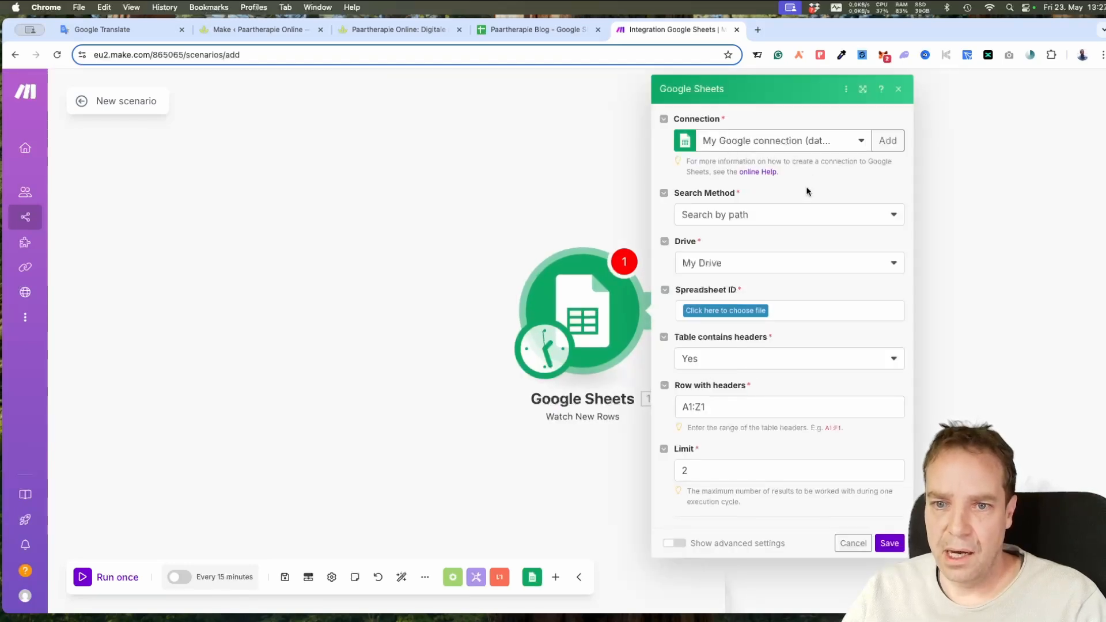
- Find the Paartherapie Blog file with the search term "paar" and choose it as the Google Sheets module's spreadsheet
click(725, 312)
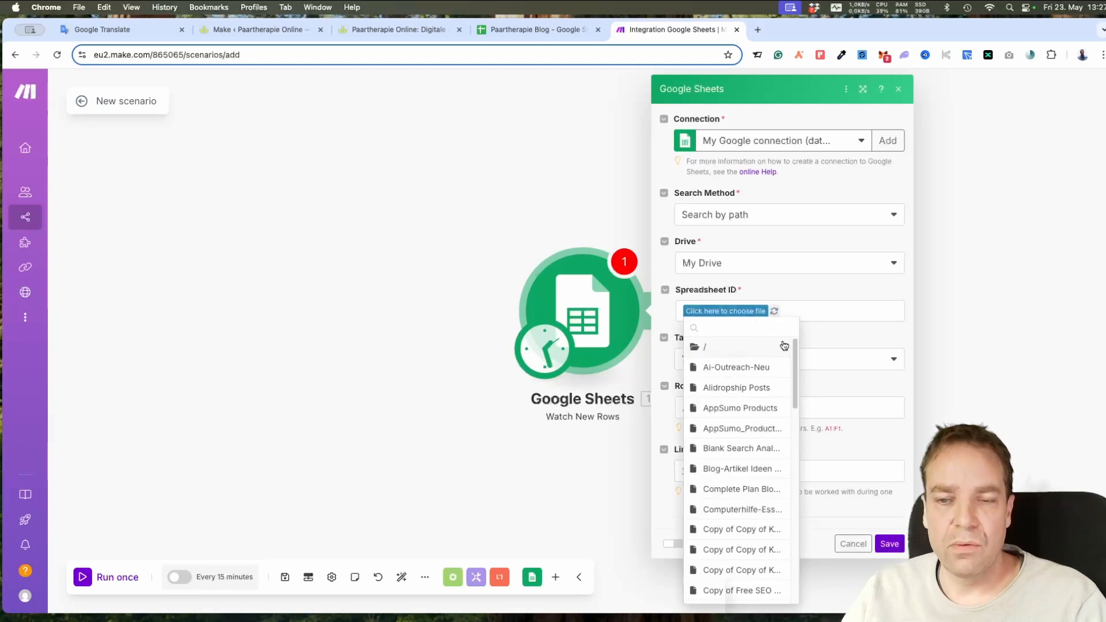
click(743, 329)
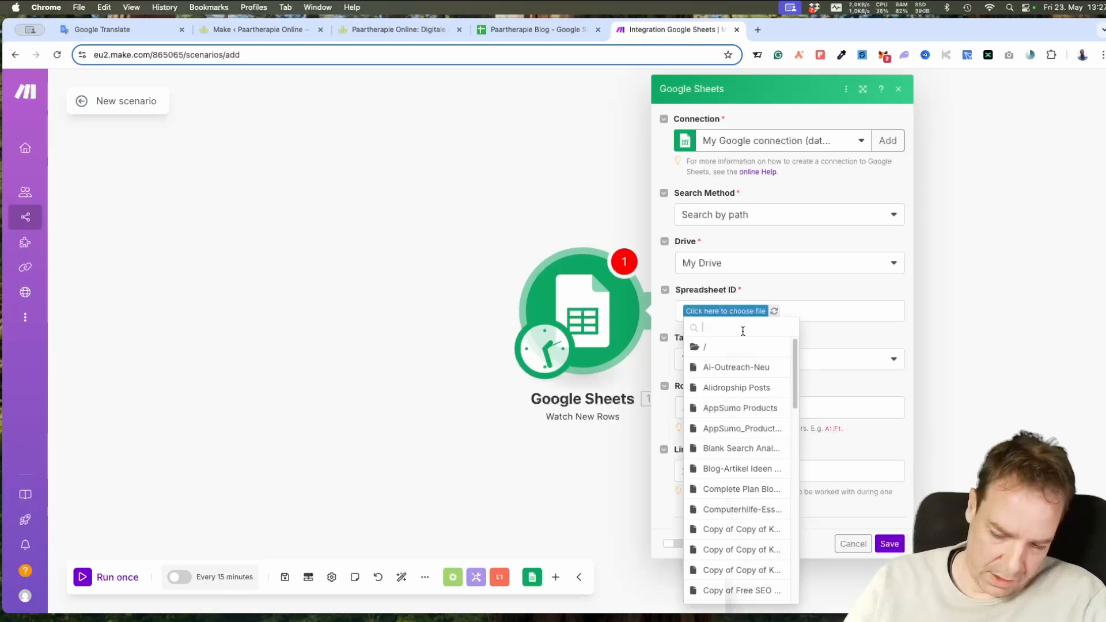
text(paar)
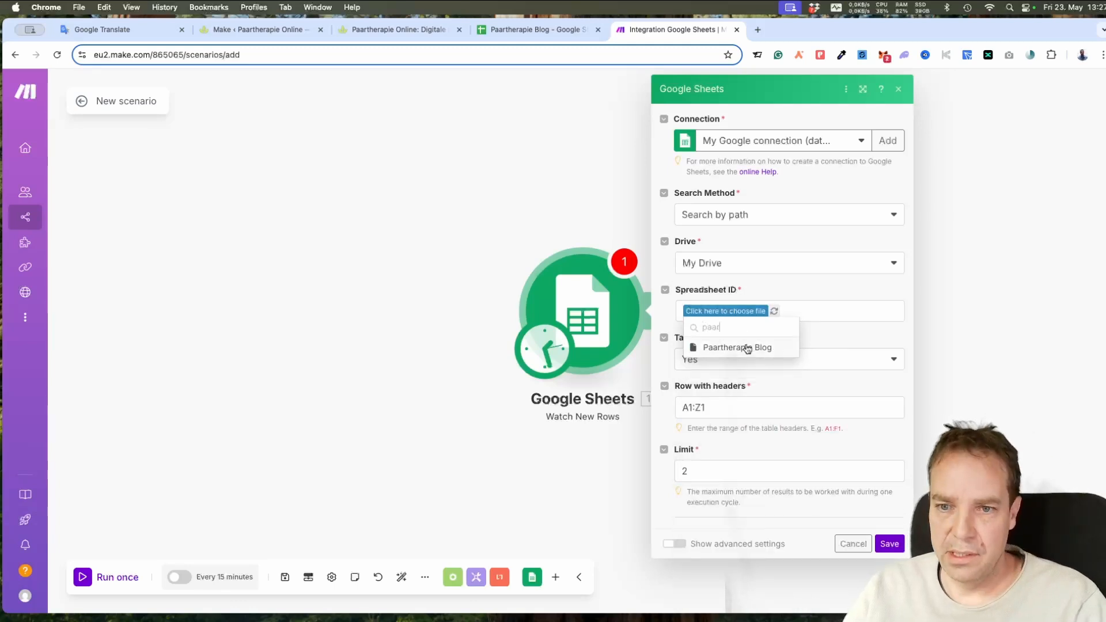
click(747, 348)
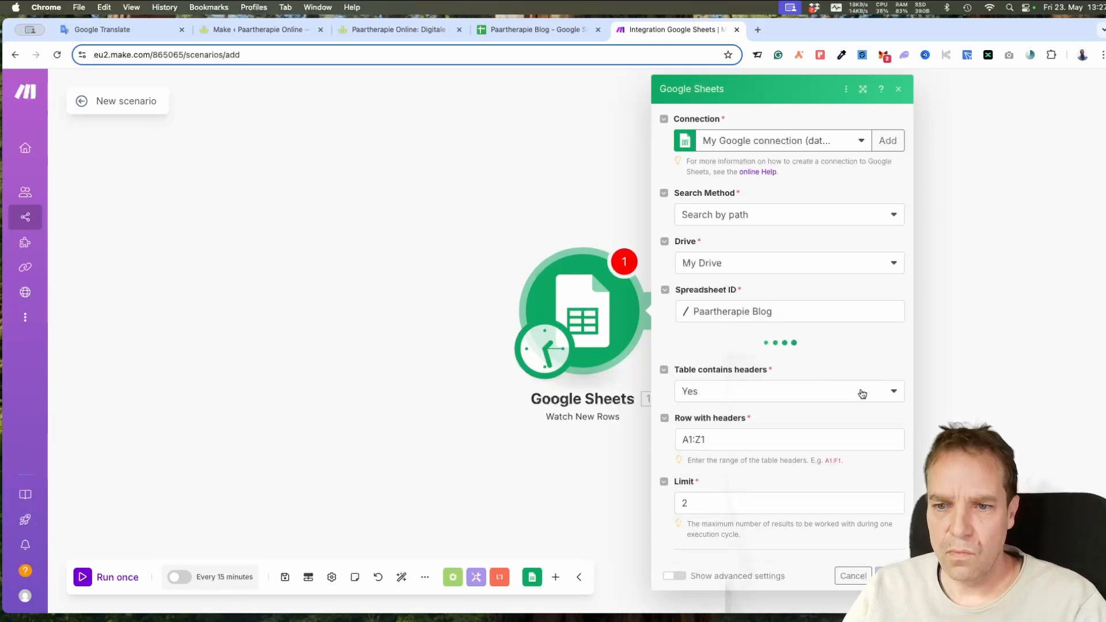
- Choose Sheet1 as the sheet name and set the table-contains-headers option to No, checking the Paartherapie Blog spreadsheet
click(717, 361)
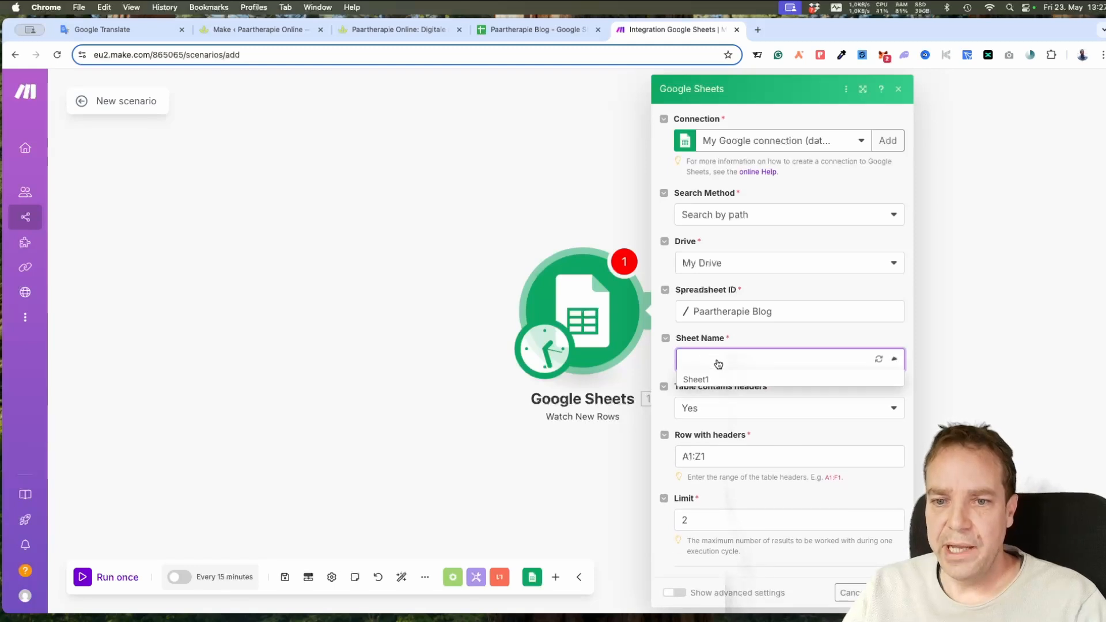
click(714, 379)
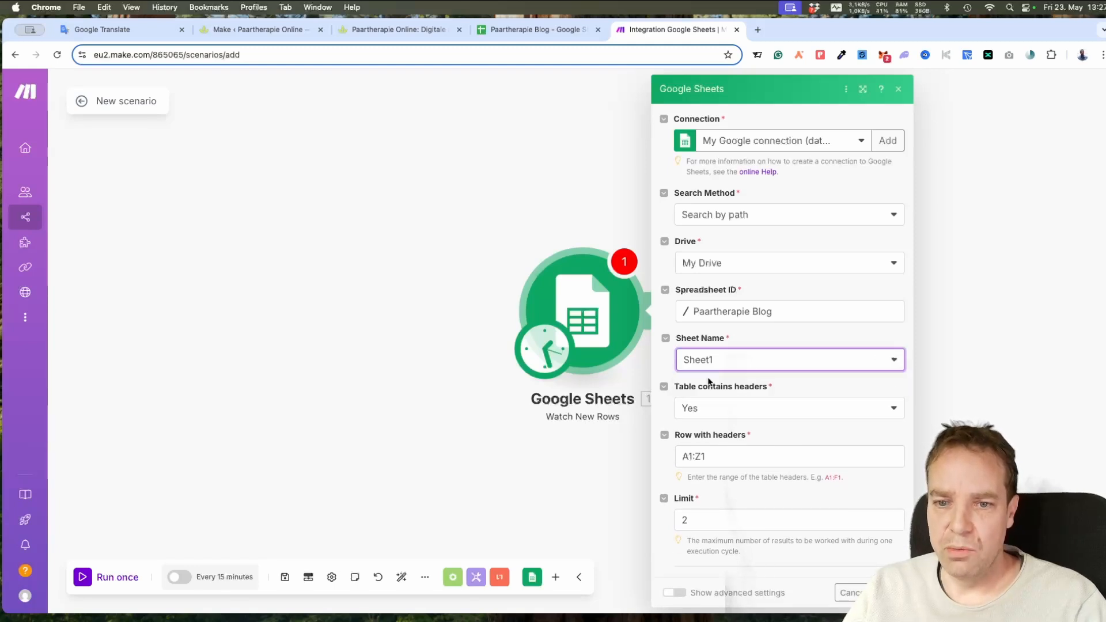
click(767, 409)
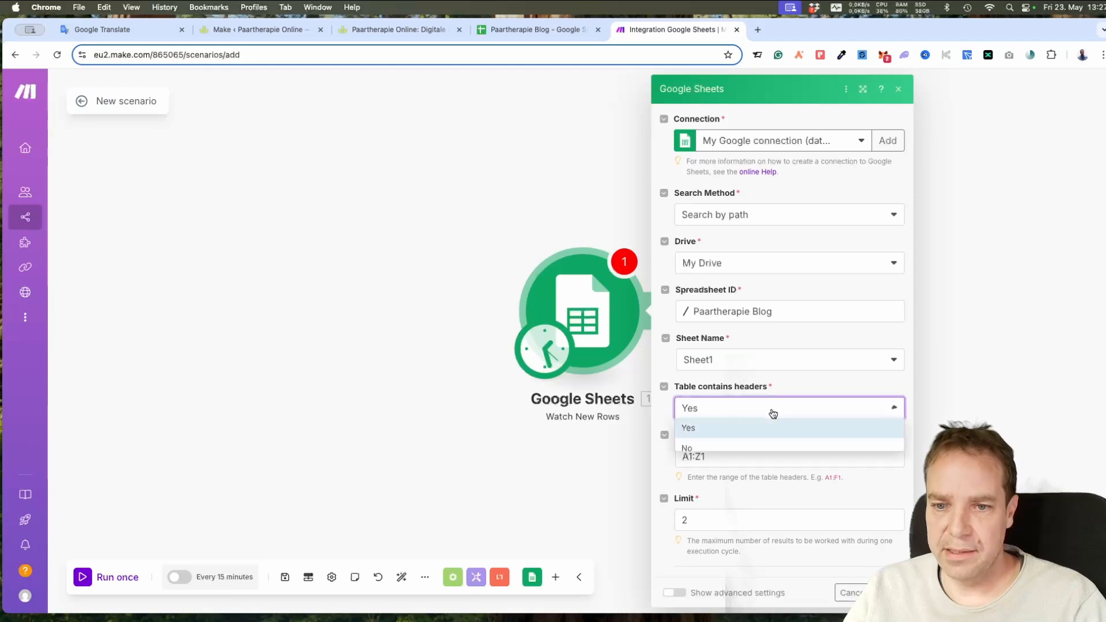
click(733, 453)
click(536, 29)
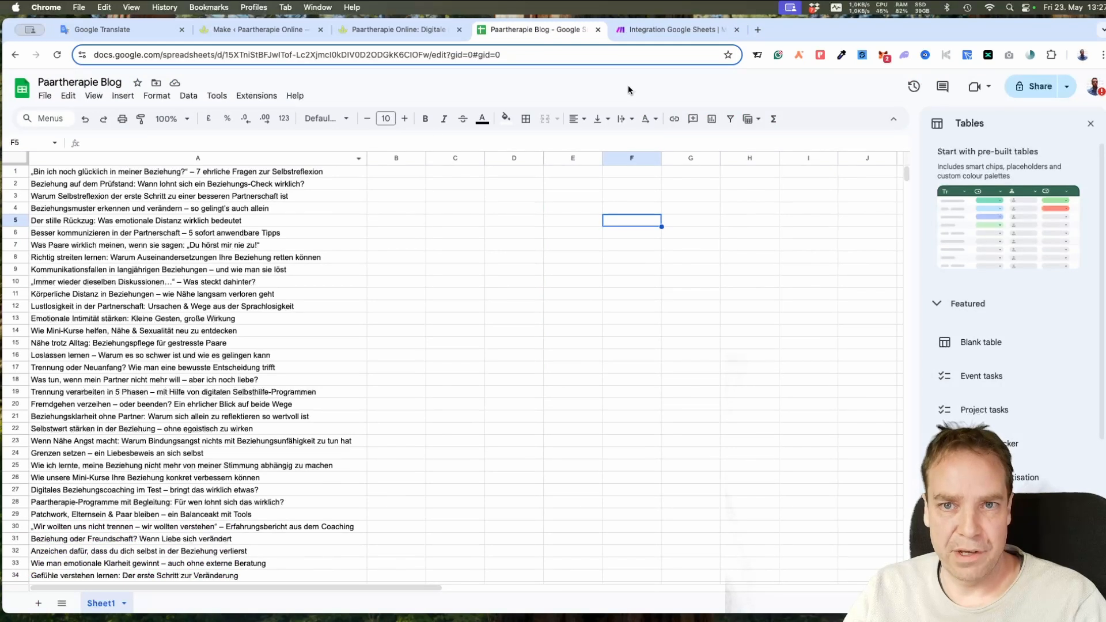
click(671, 29)
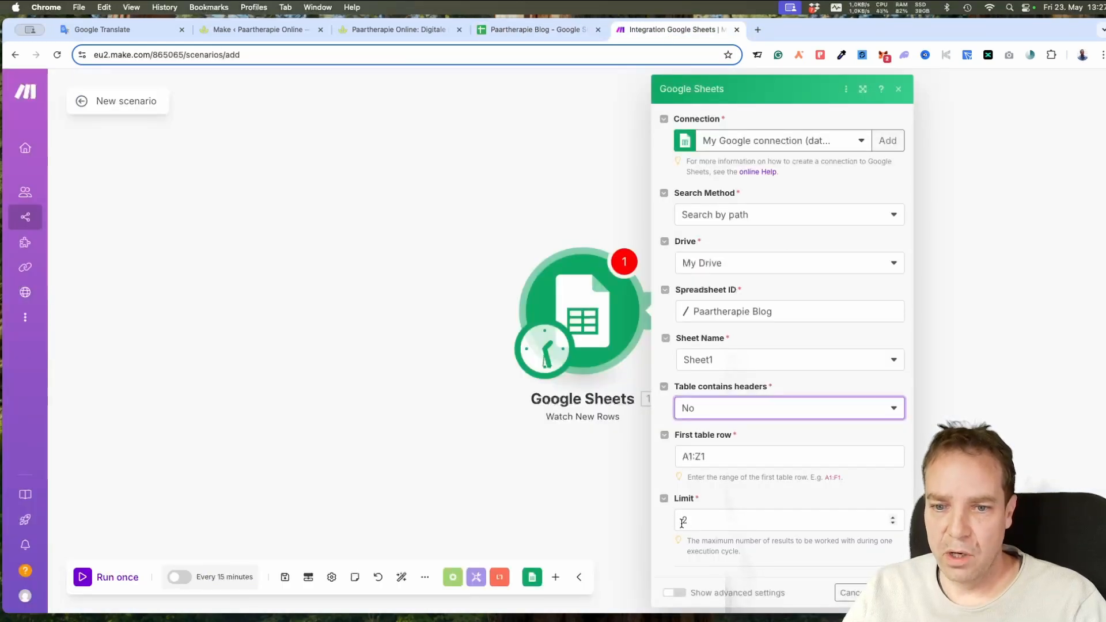
- Set the Google Sheets module's limit to 1, save its settings and choose All as the starting point
click(893, 525)
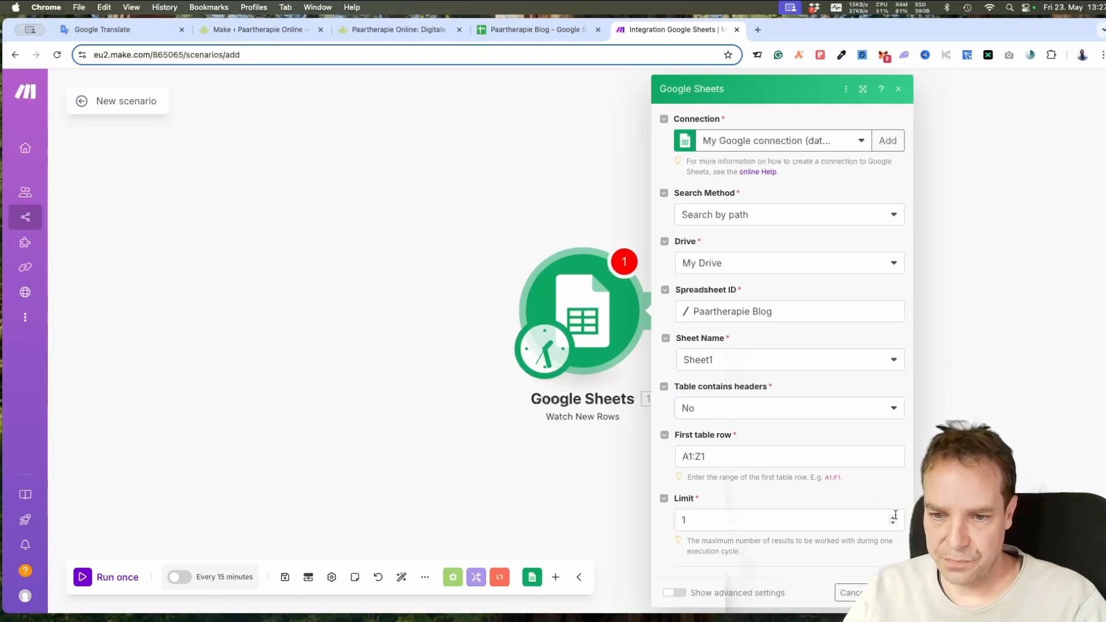
click(889, 593)
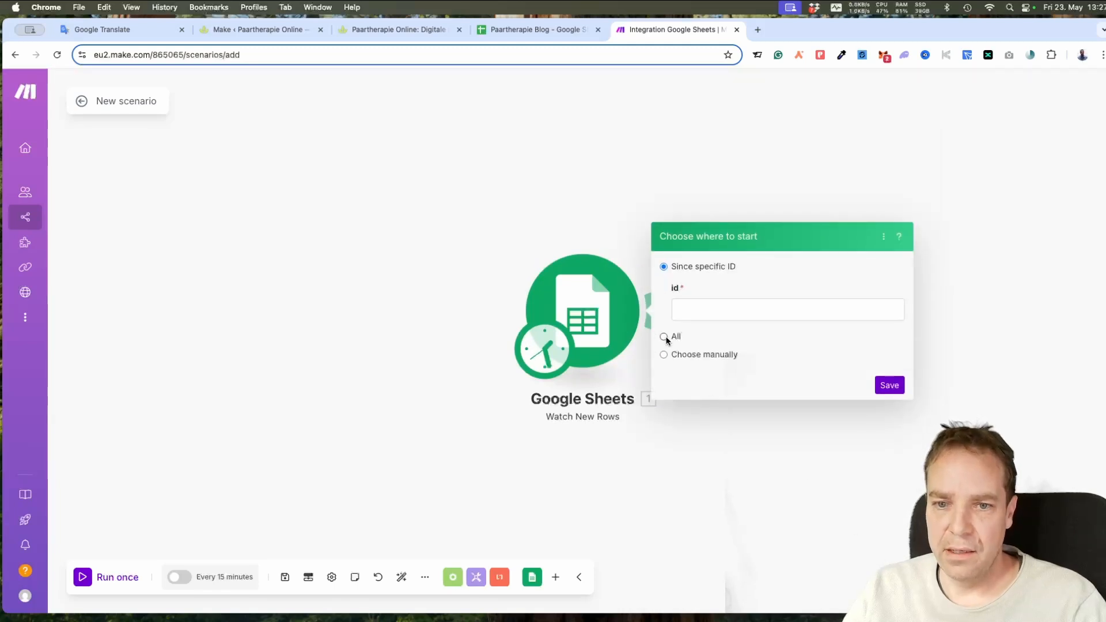
click(664, 337)
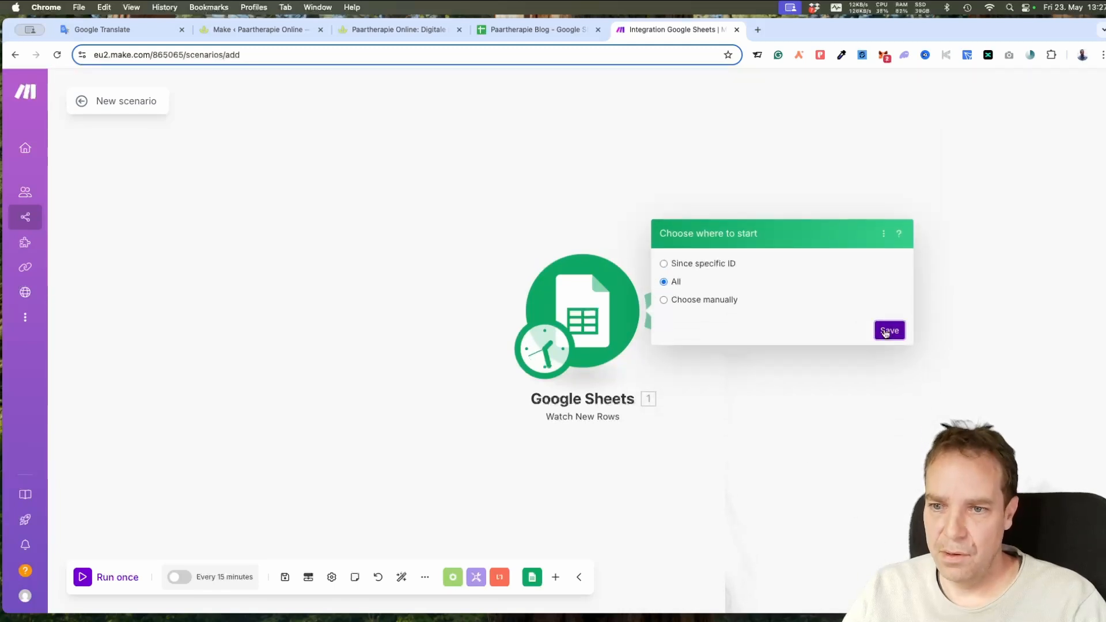
click(889, 331)
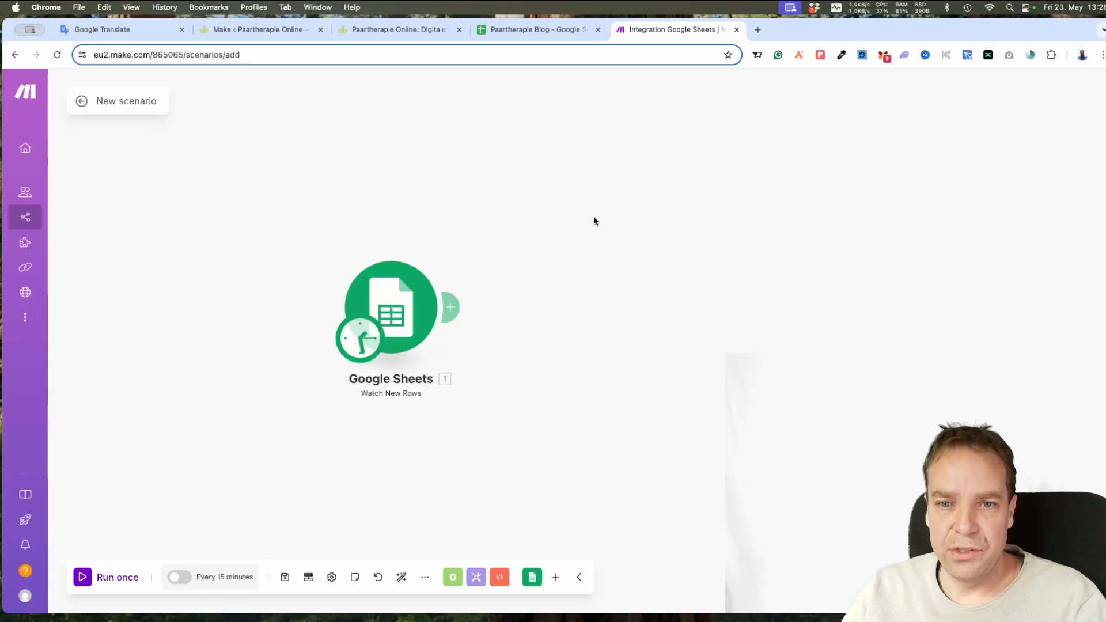
- Add an OpenAI (ChatGPT, Whisper, DALL-E) Create a Completion (Prompt) module after the Google Sheets module, searching for "openai"
right_click(599, 200)
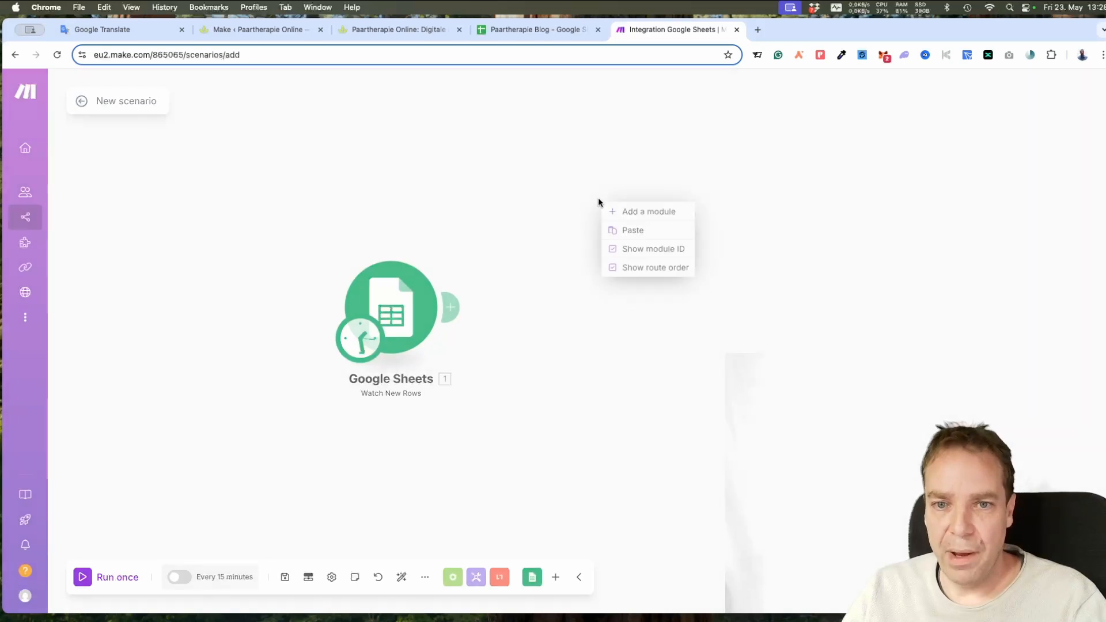
click(634, 213)
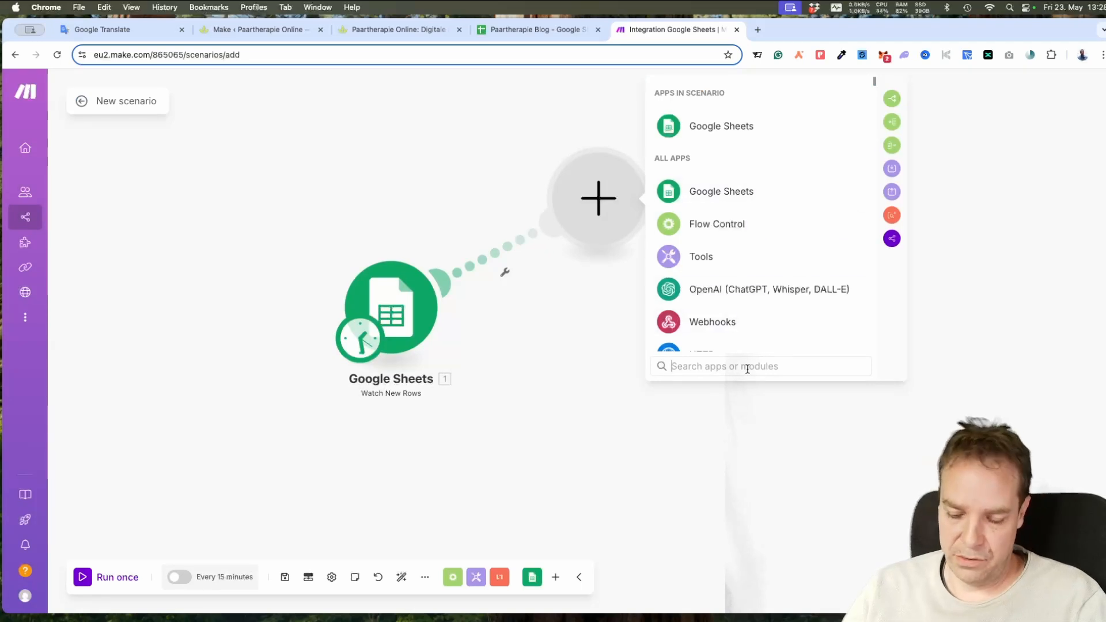
text(opena)
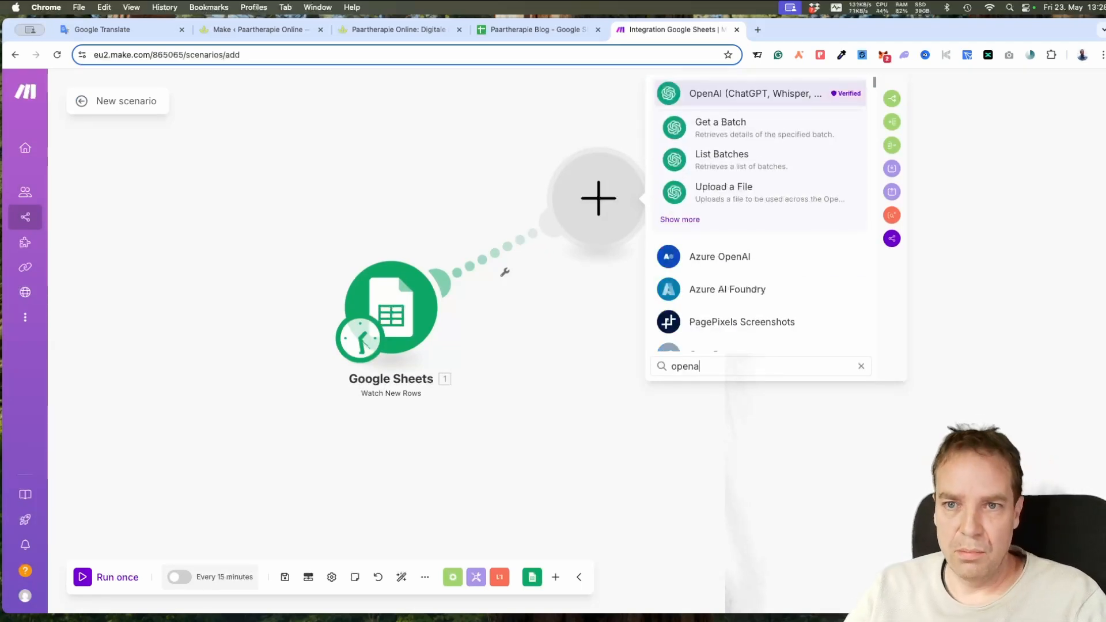
text(i)
click(726, 94)
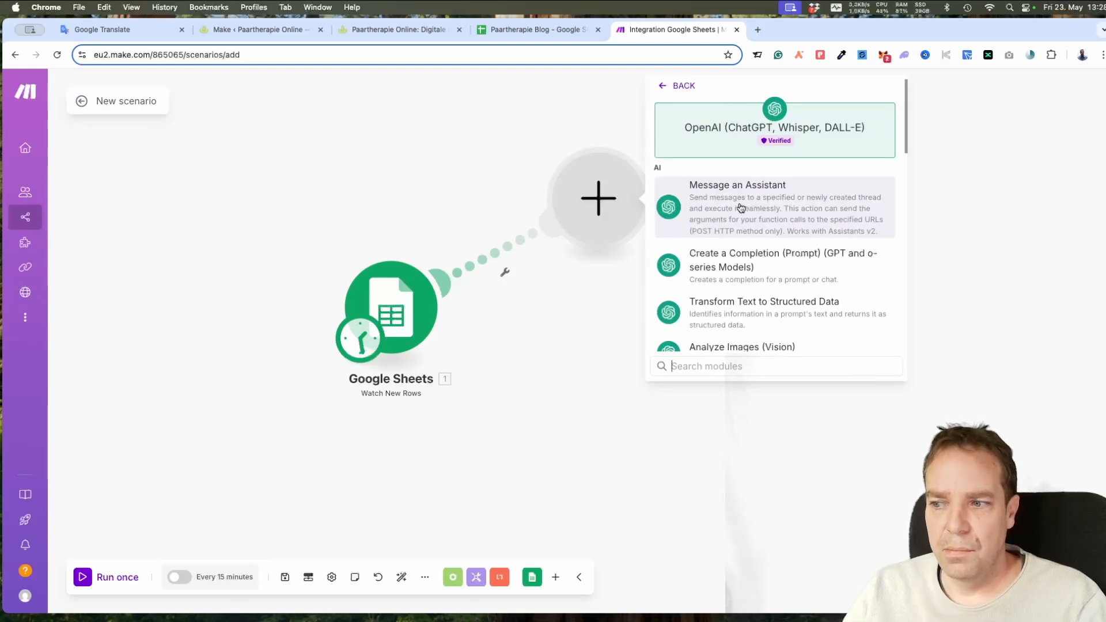
click(755, 264)
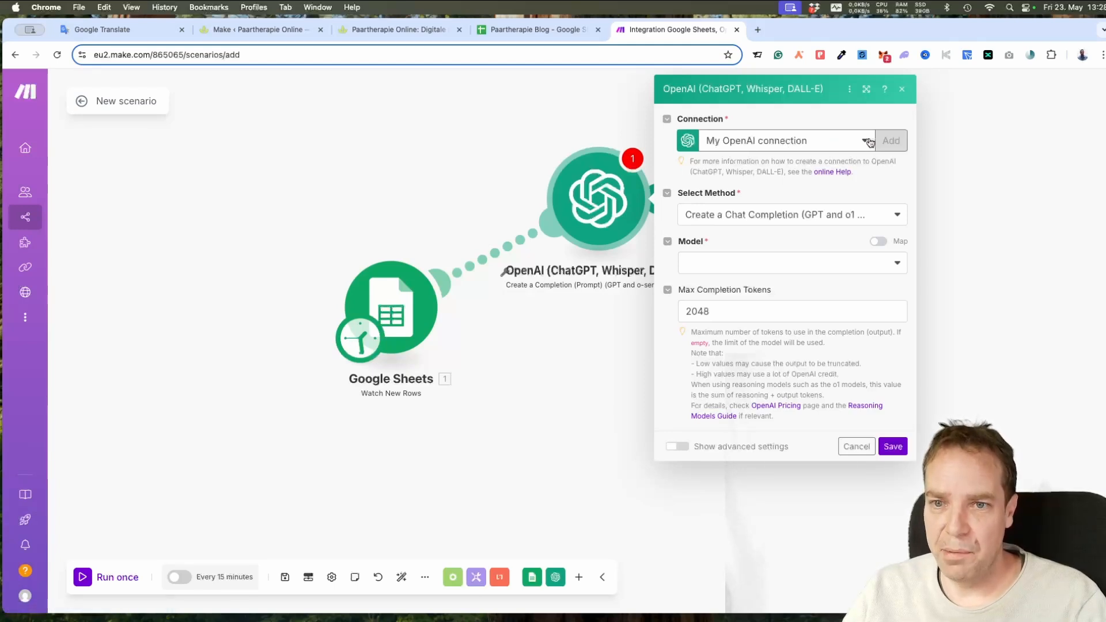
- Keep the Create a Chat Completion method and choose gpt-3.5-turbo as the OpenAI module's model
click(890, 217)
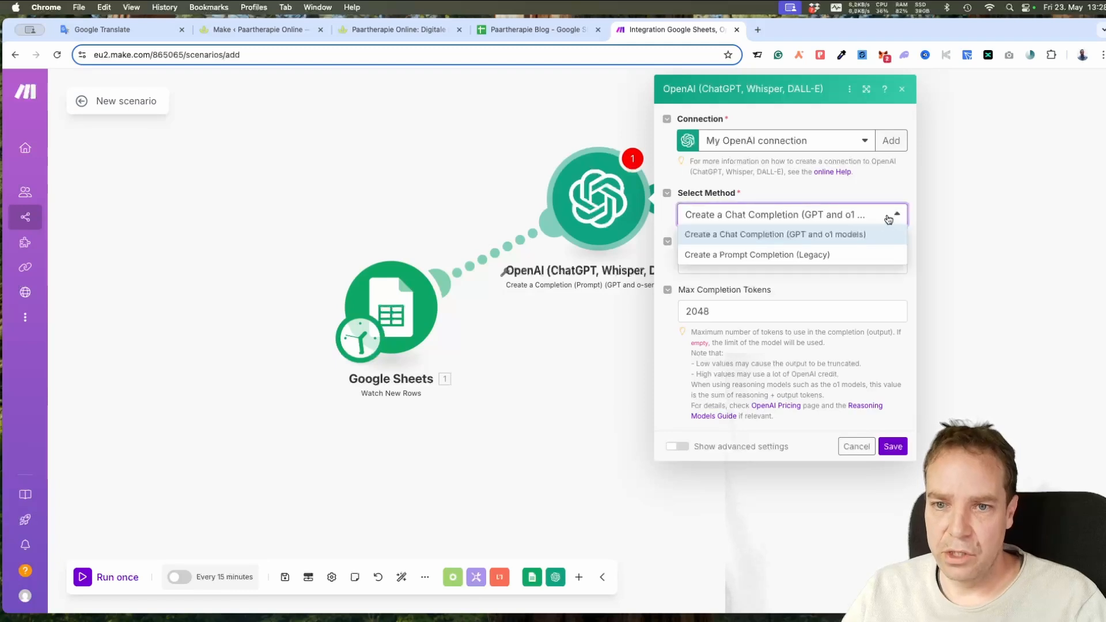
click(886, 189)
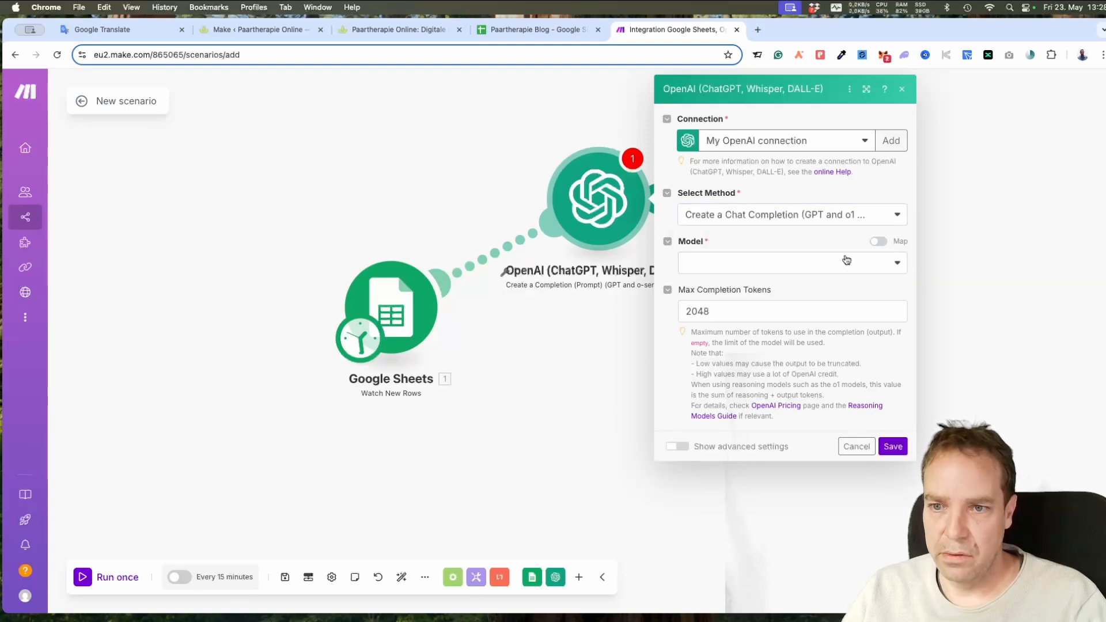
click(793, 264)
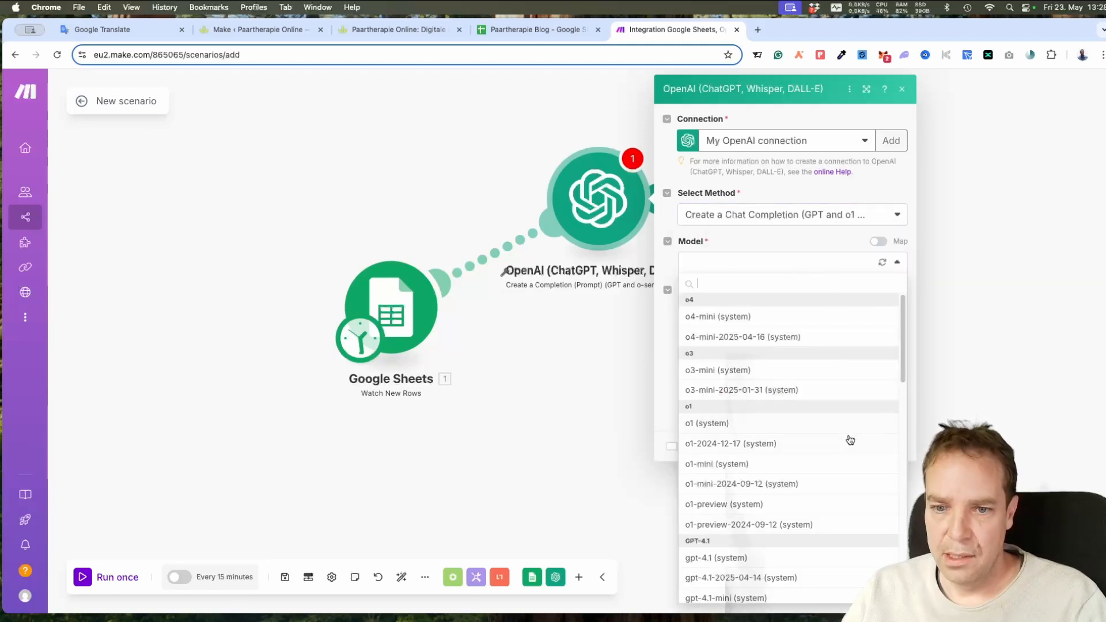
scroll(848, 444, down, 5)
scroll(849, 449, down, 8)
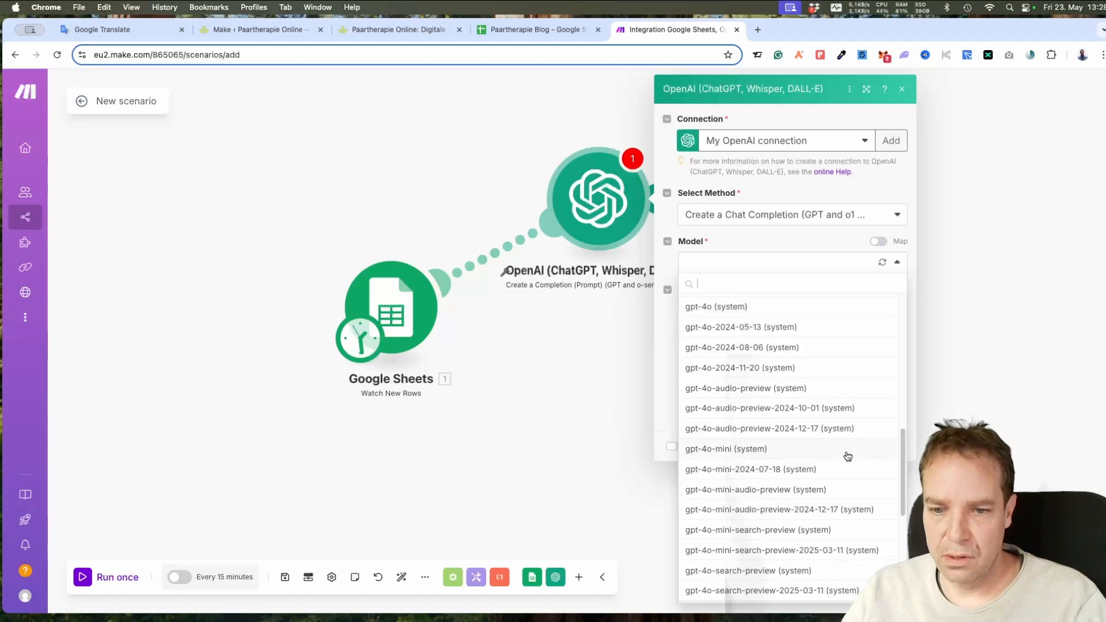
scroll(848, 456, down, 8)
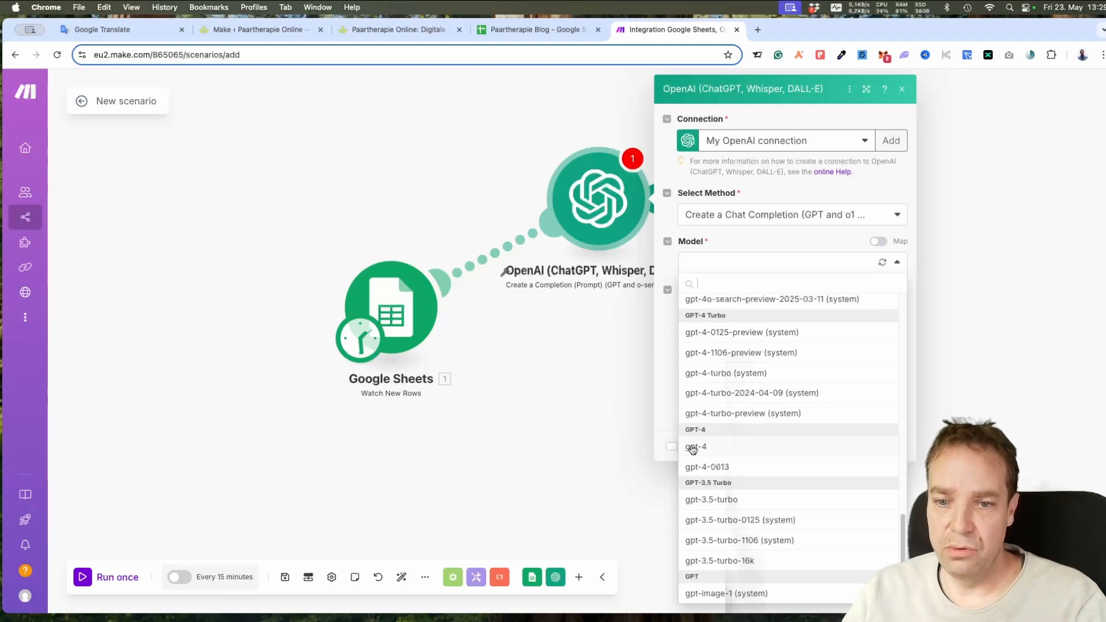
click(734, 504)
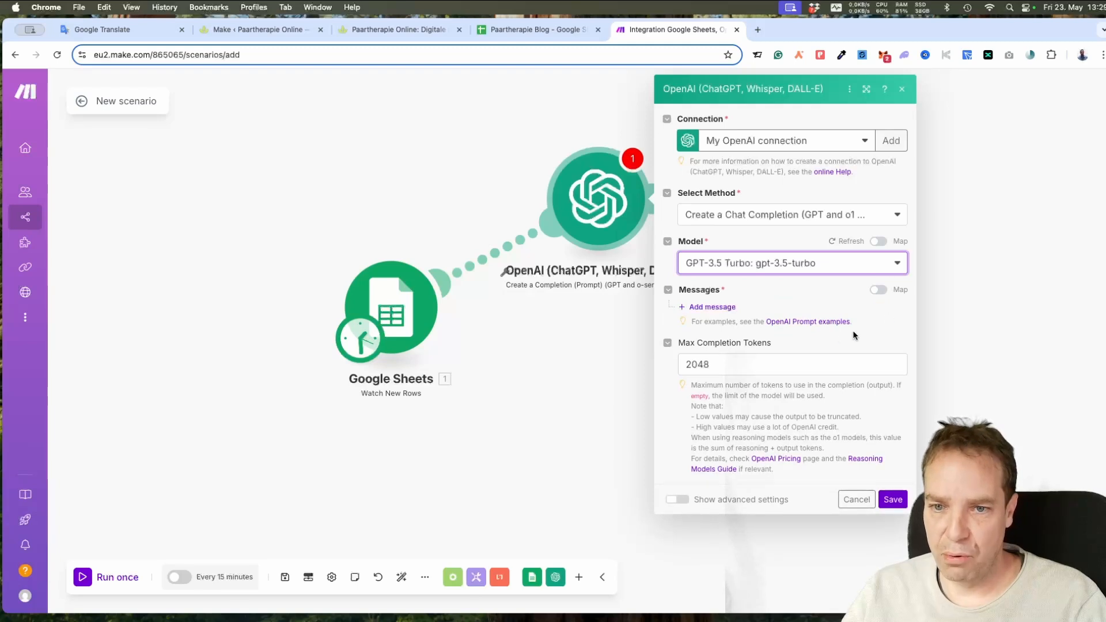
- Add a first message to the OpenAI module and set its role to User
click(716, 308)
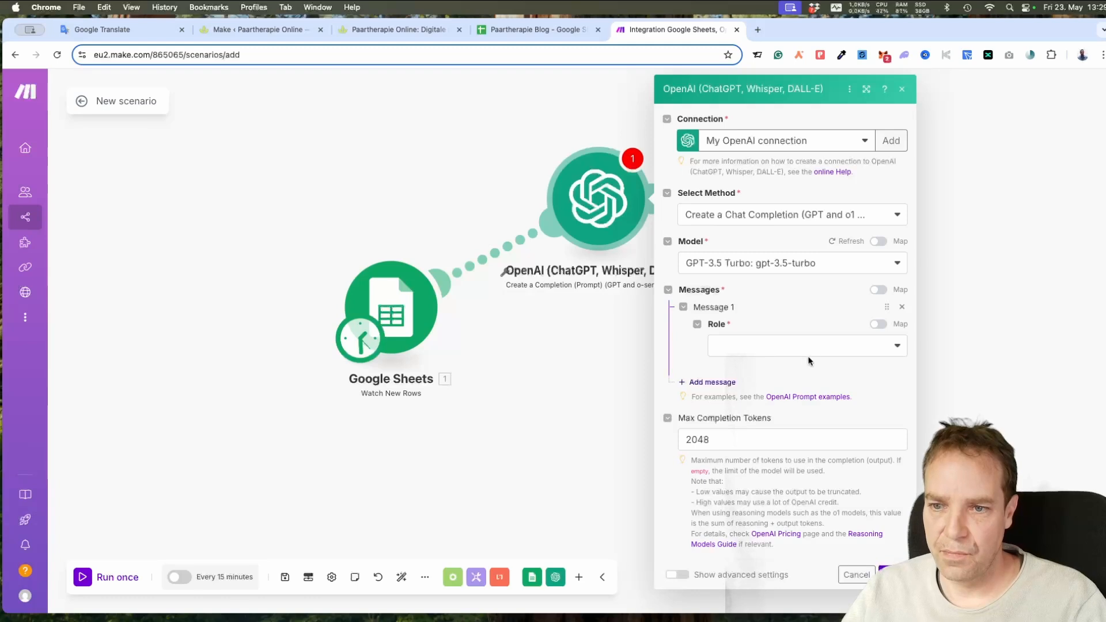
click(812, 348)
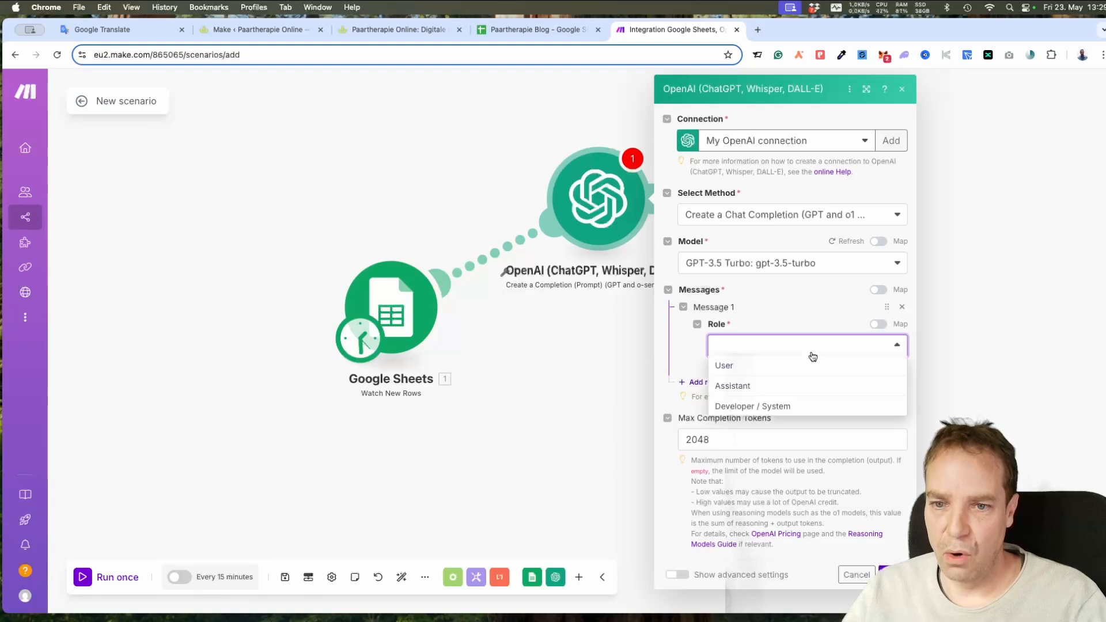
click(725, 367)
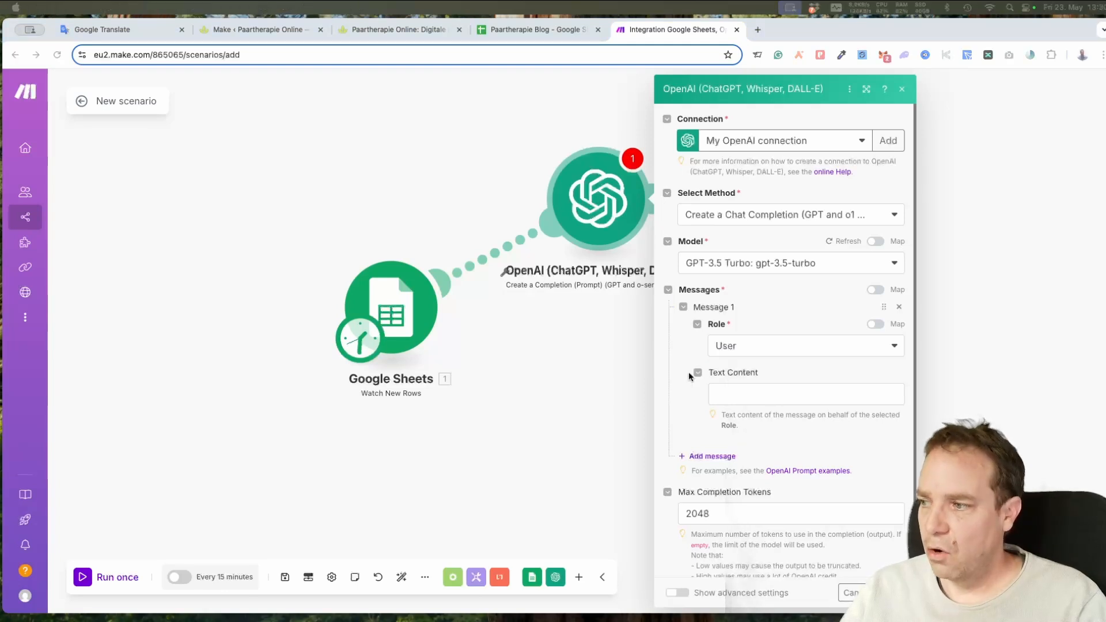
- Switch to Google Translate and read through the German blog article prompt and its English translation
click(116, 32)
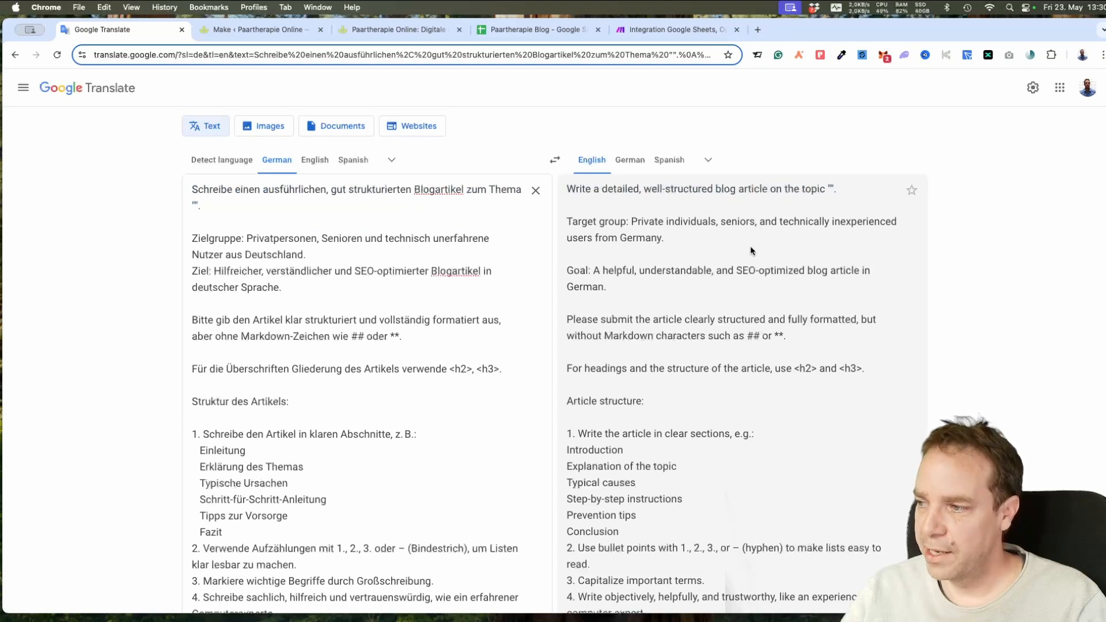
scroll(757, 249, down, 1)
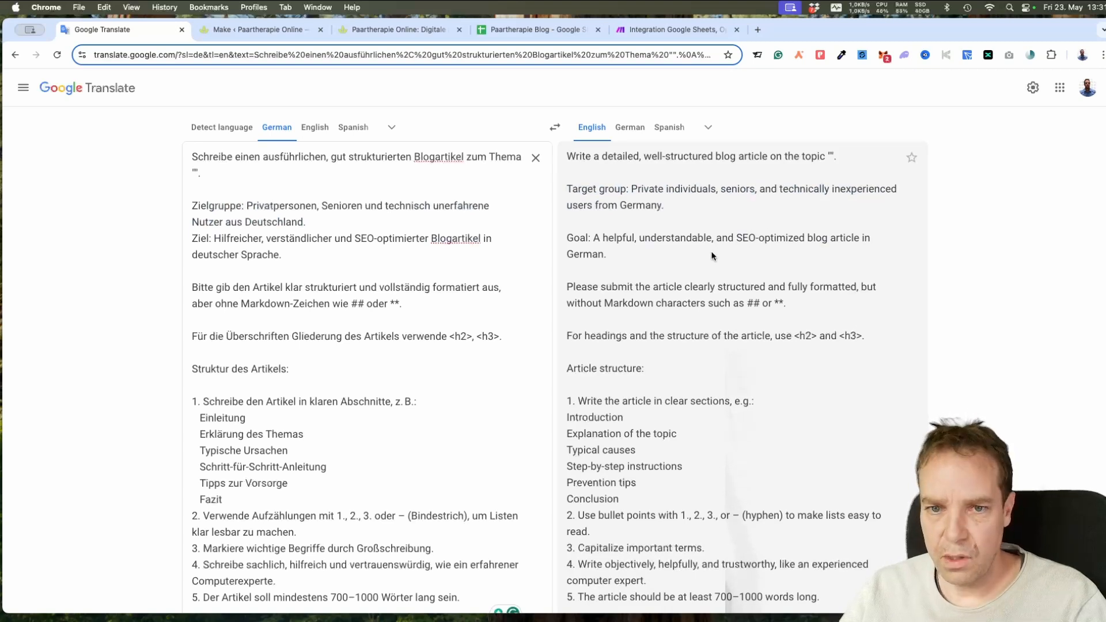
scroll(660, 224, down, 2)
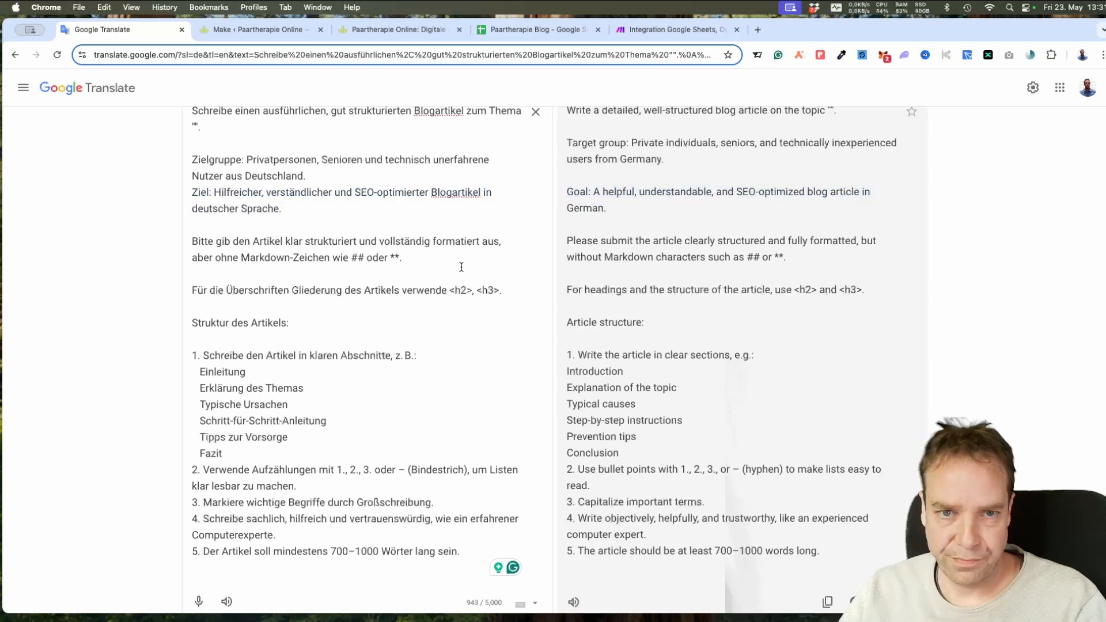
scroll(807, 300, down, 3)
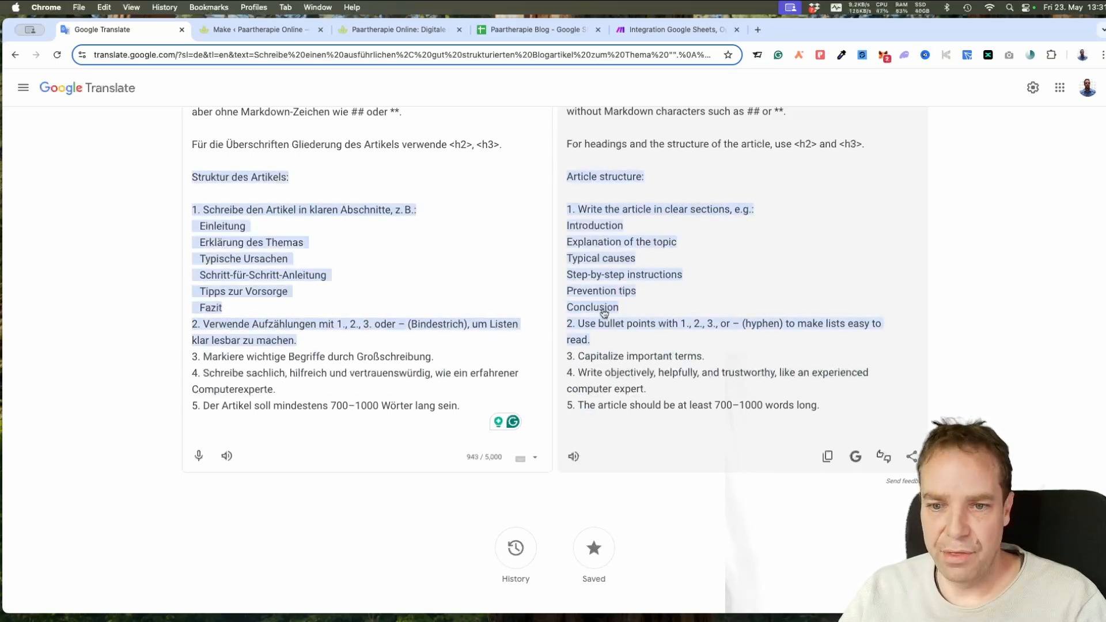
scroll(605, 314, up, 4)
scroll(605, 314, down, 2)
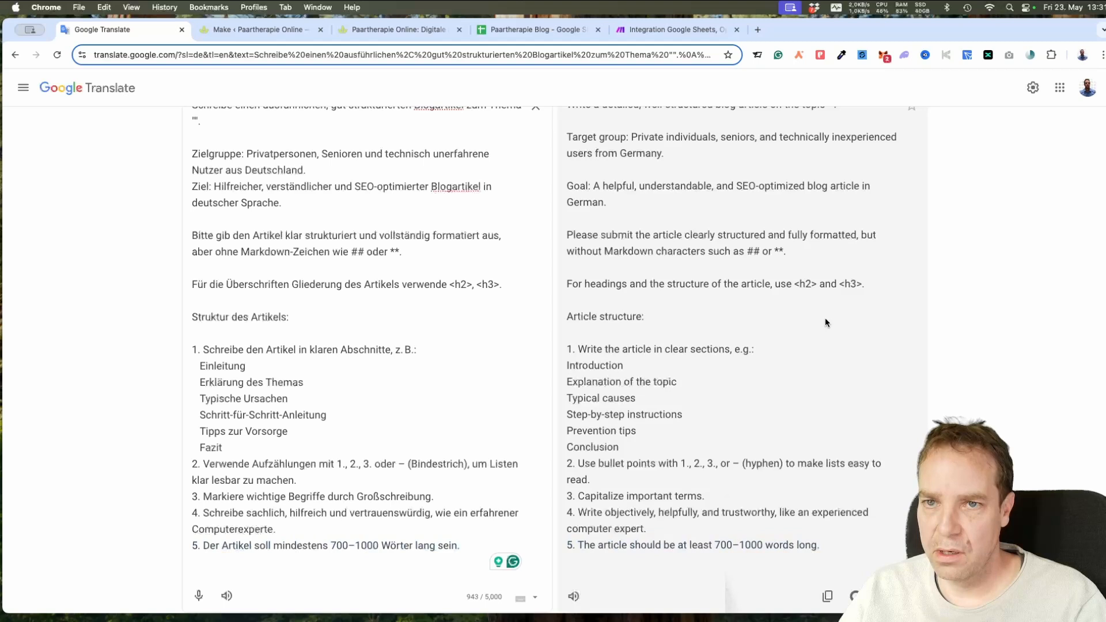
scroll(738, 315, up, 2)
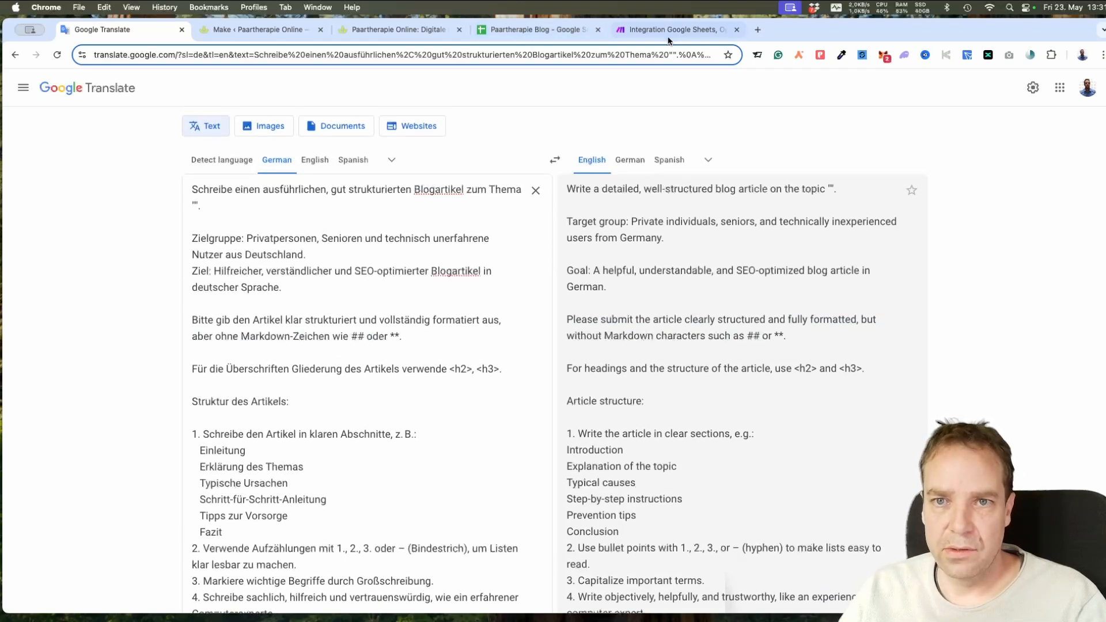
- Back in Make, paste the German blog article prompt as the message's text content, remove its column A topic value and save the module
click(668, 35)
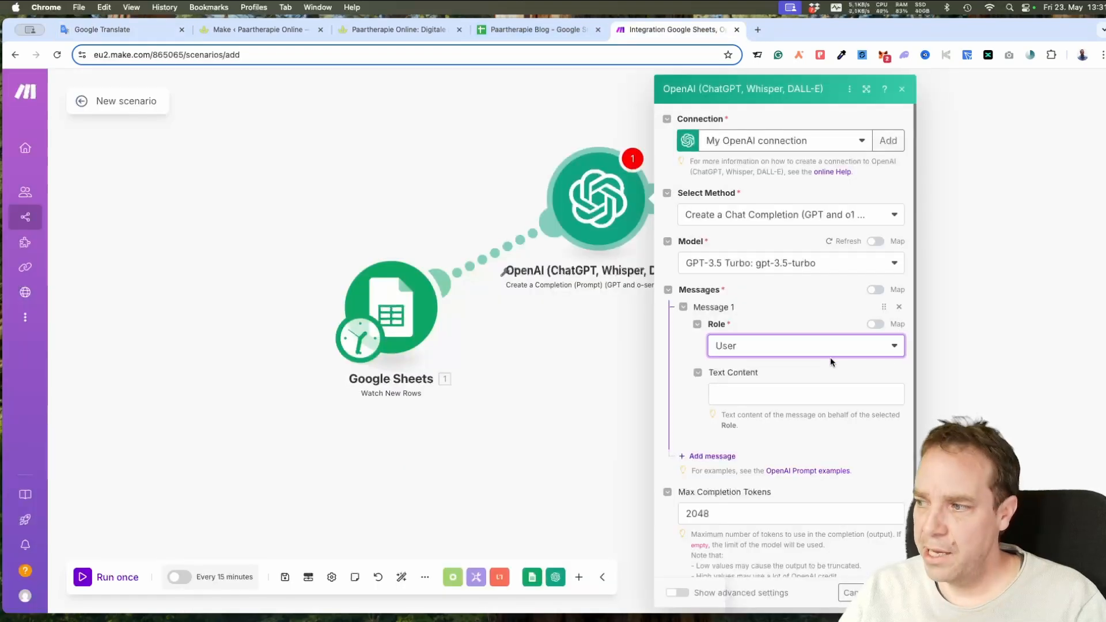
click(758, 397)
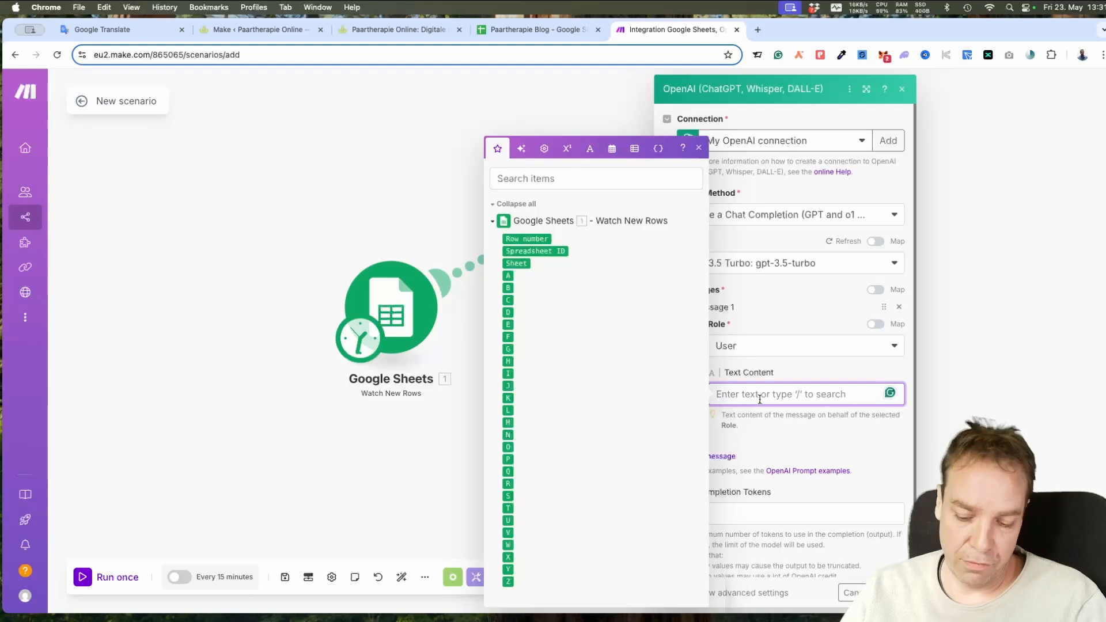
key(super+v)
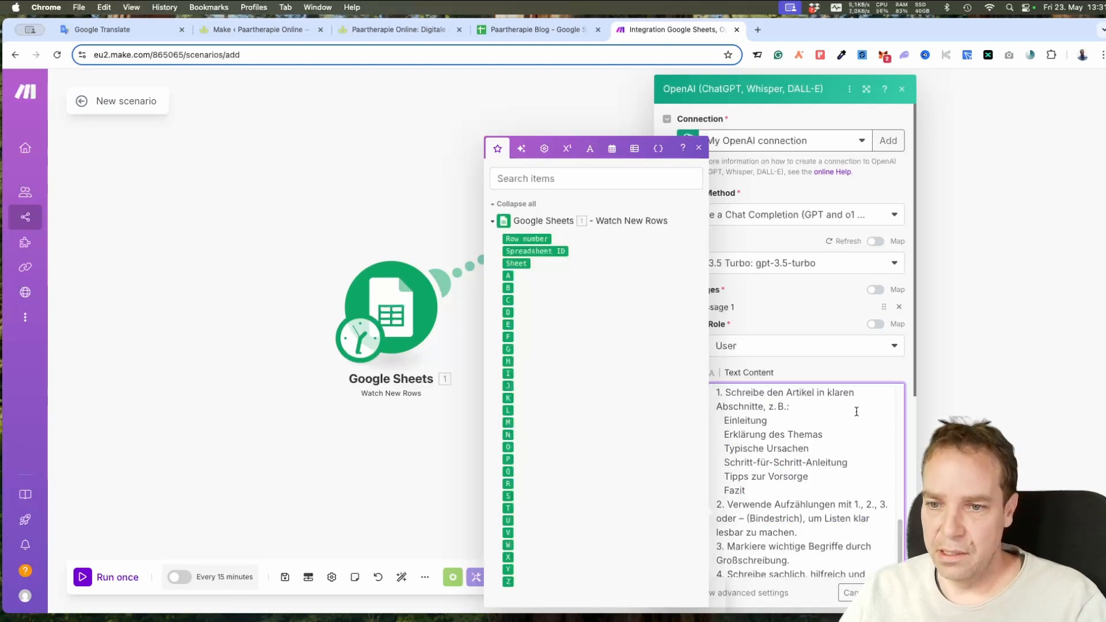
scroll(857, 415, up, 5)
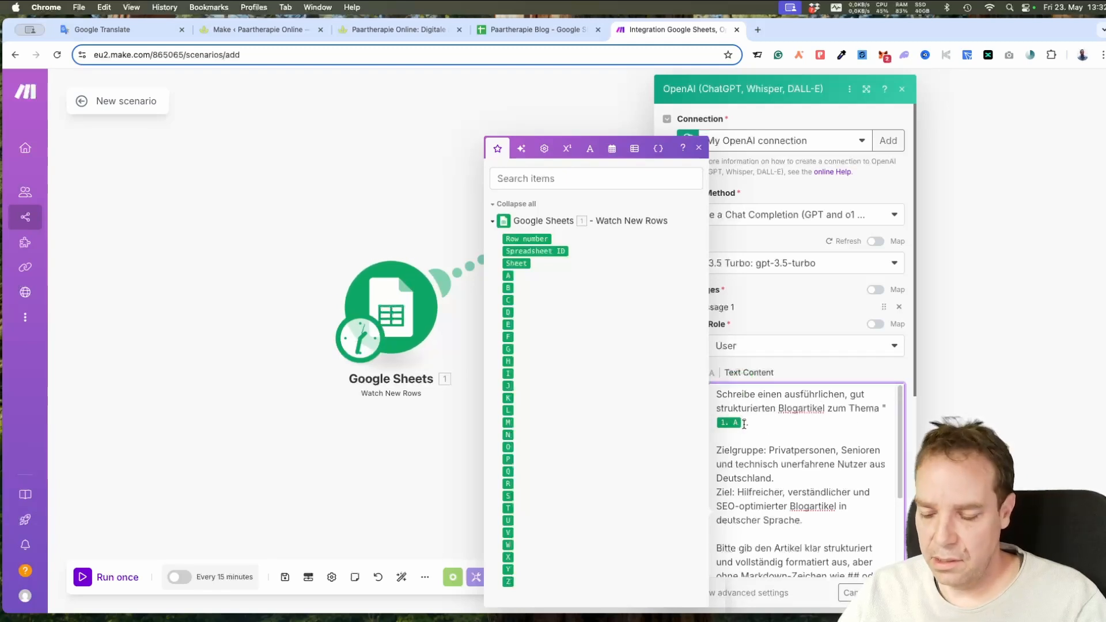
key(BackSpace)
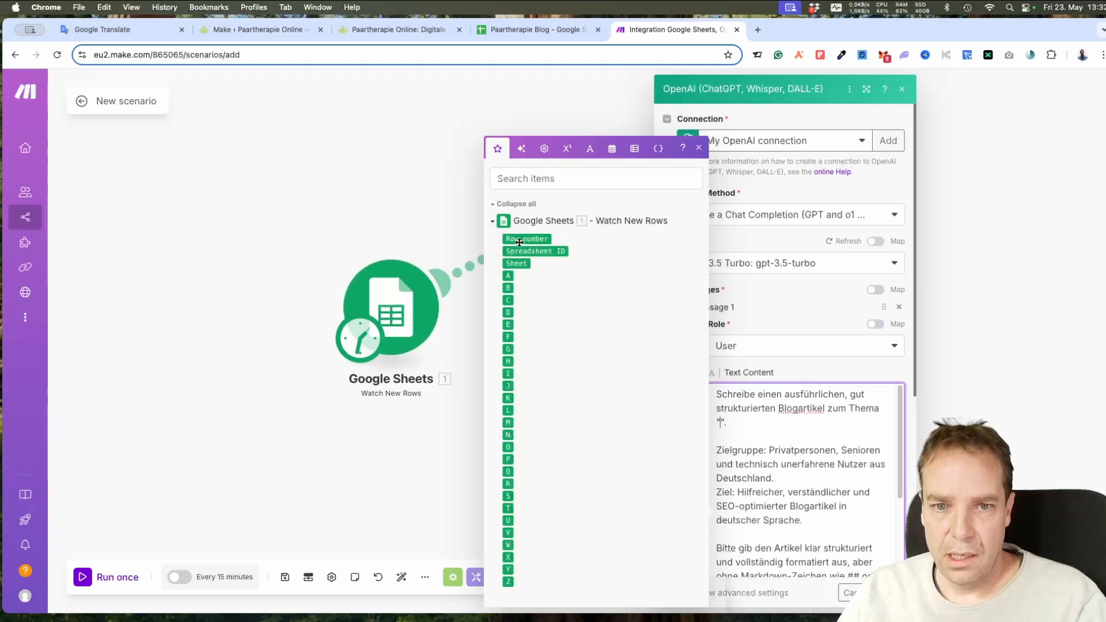
click(880, 370)
click(489, 349)
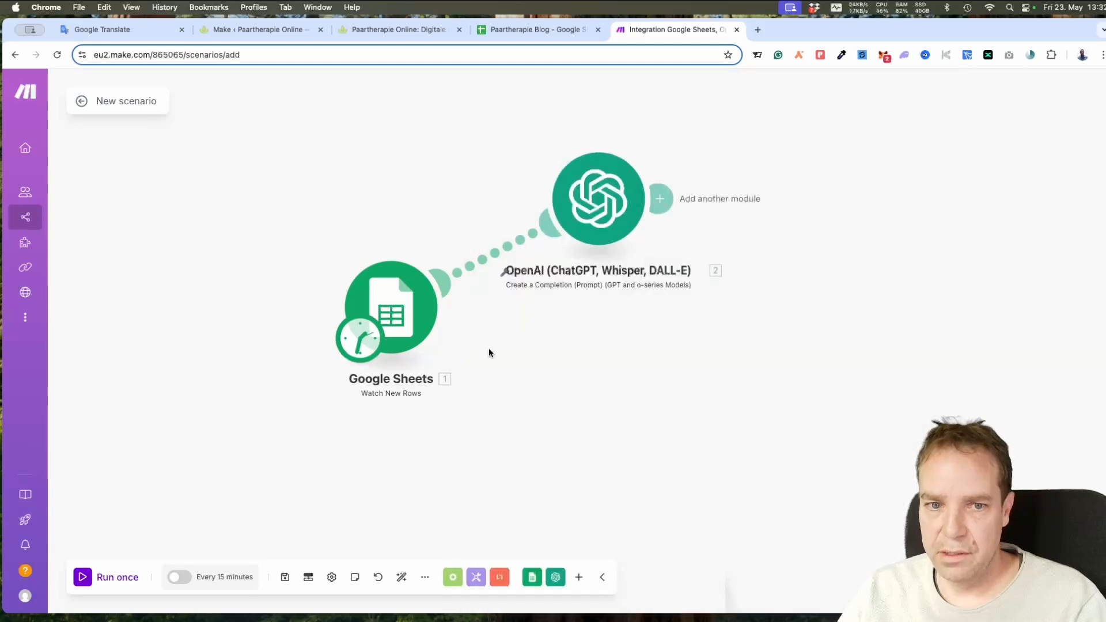
- Run only the Google Sheets module, compare its output with the first title in the Paartherapie Blog sheet, and close the output
right_click(410, 286)
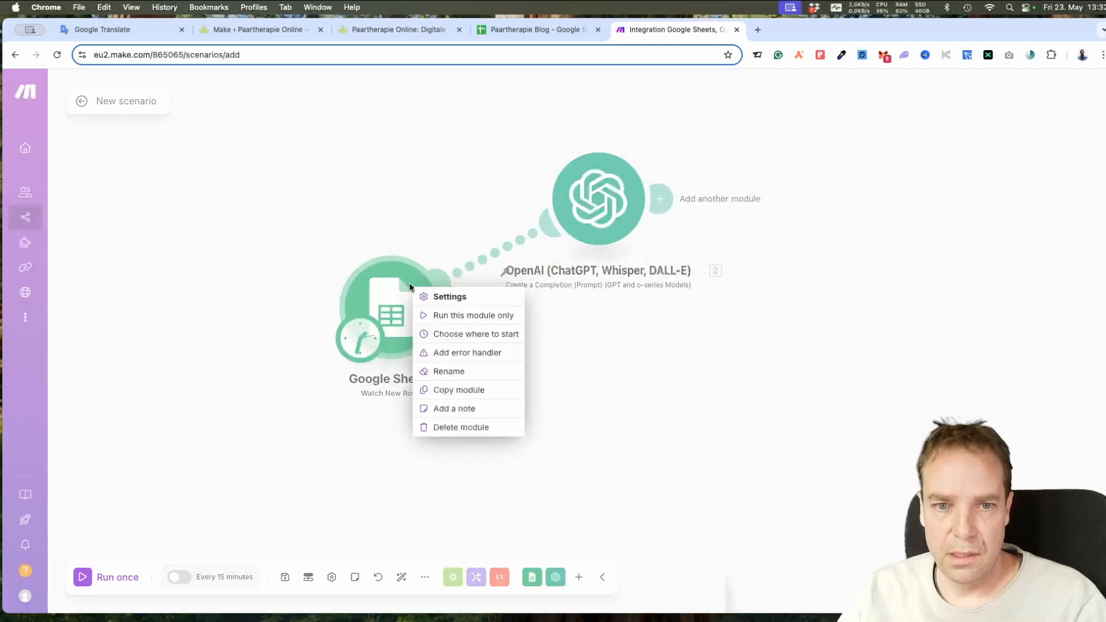
click(453, 317)
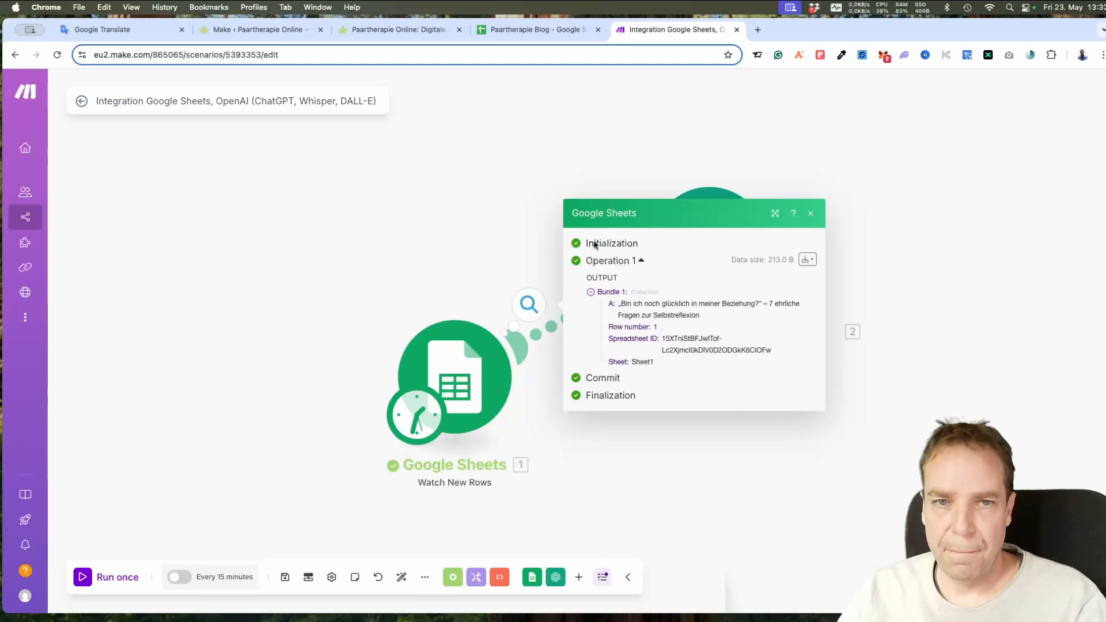
click(502, 36)
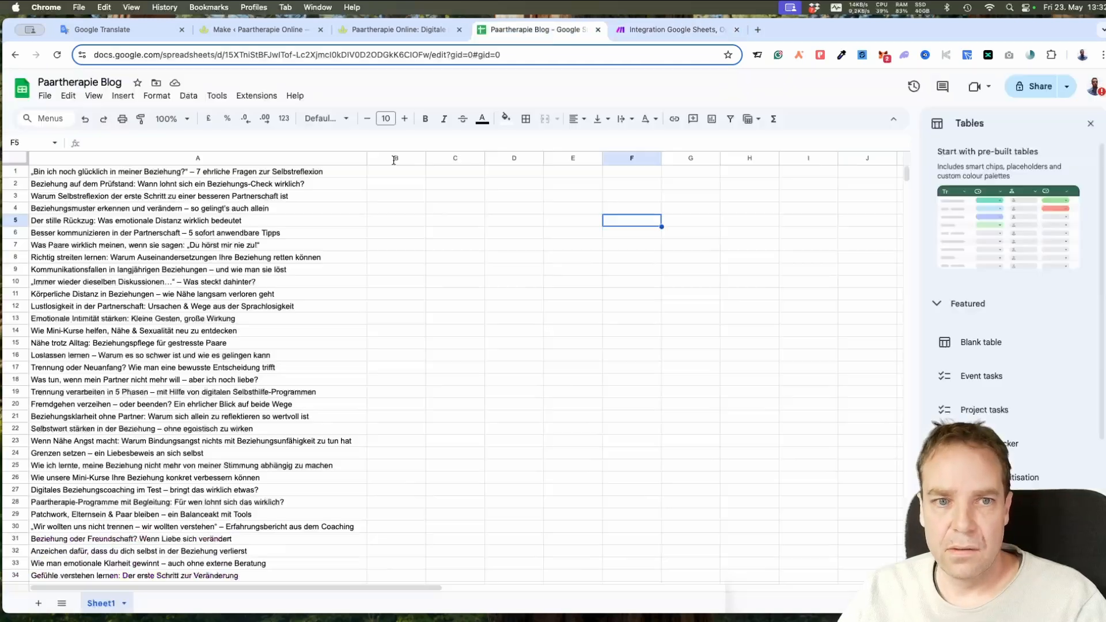
click(60, 175)
click(675, 30)
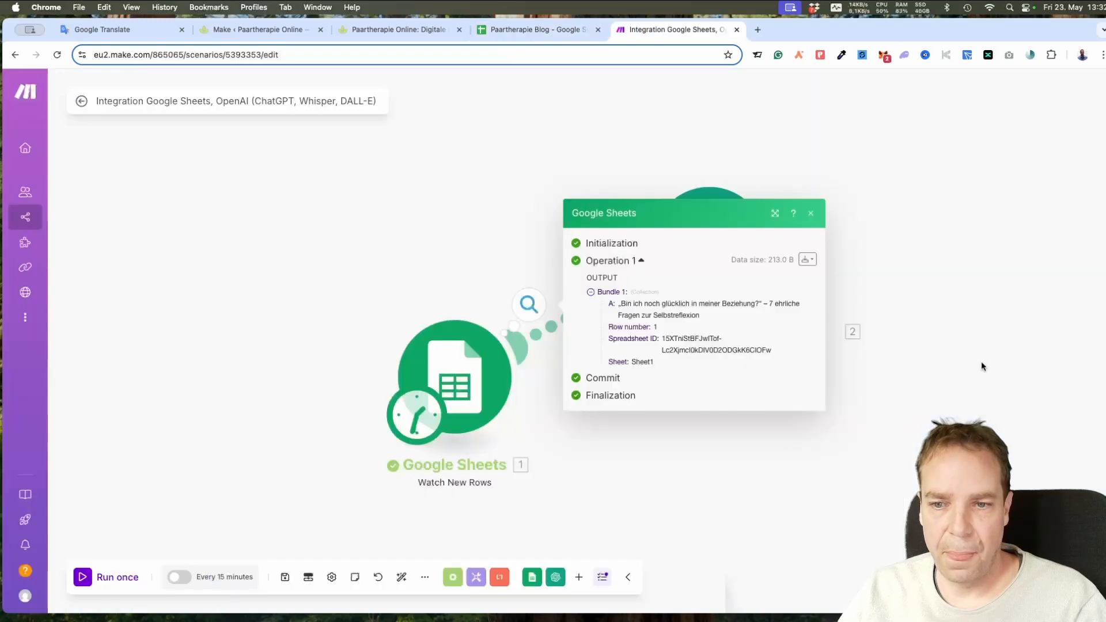
click(810, 214)
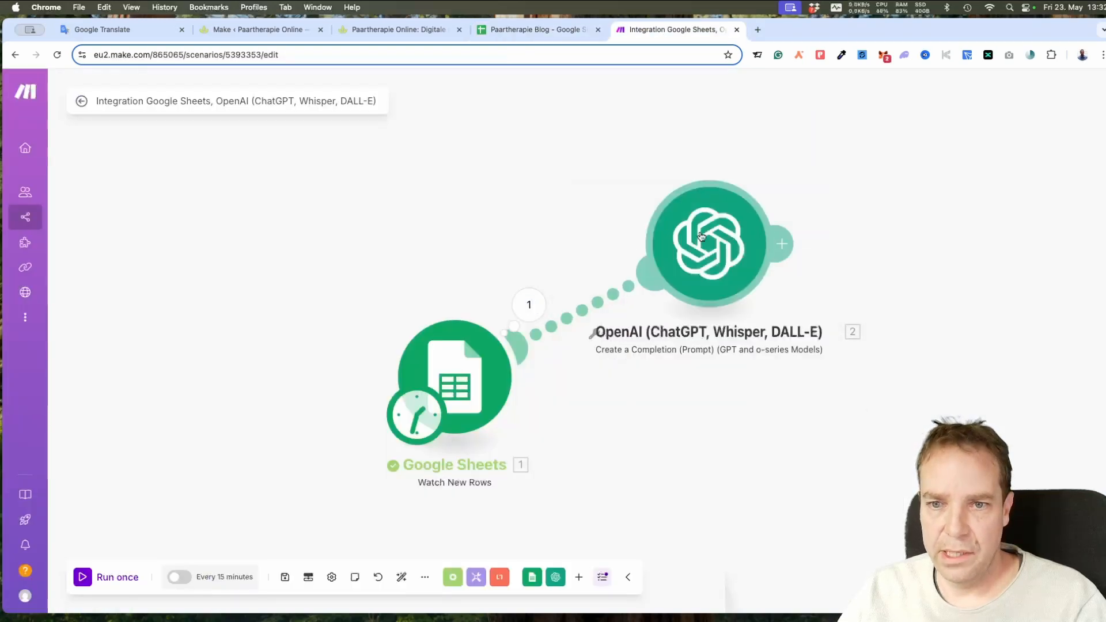
- Insert the Google Sheets column A value between the topic quotation marks in the OpenAI completion prompt, review the settings and save the module
click(731, 254)
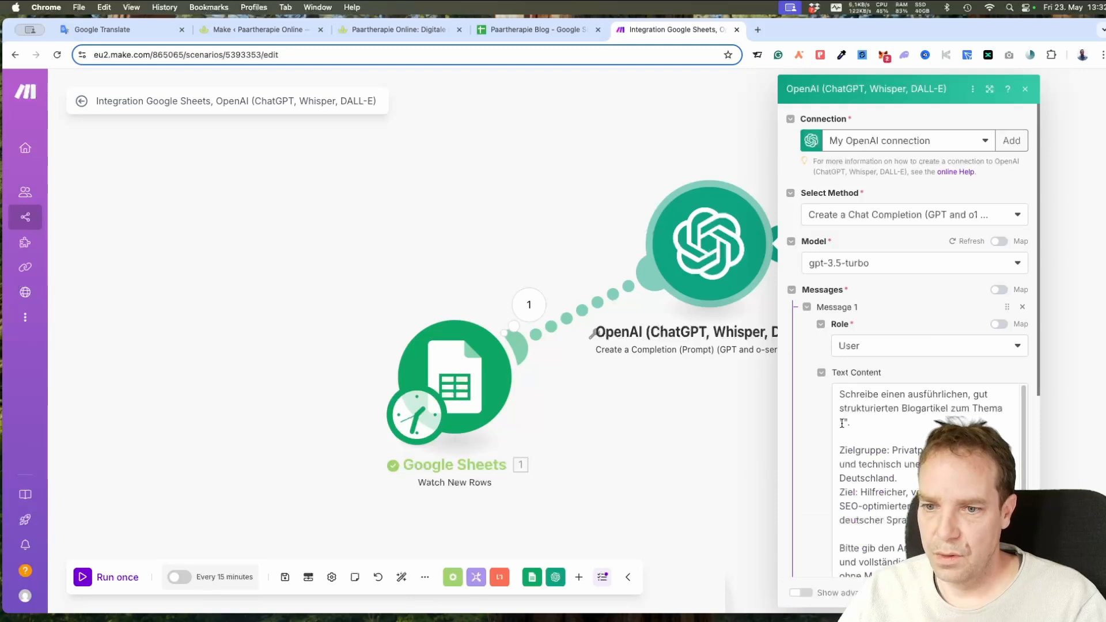
click(841, 423)
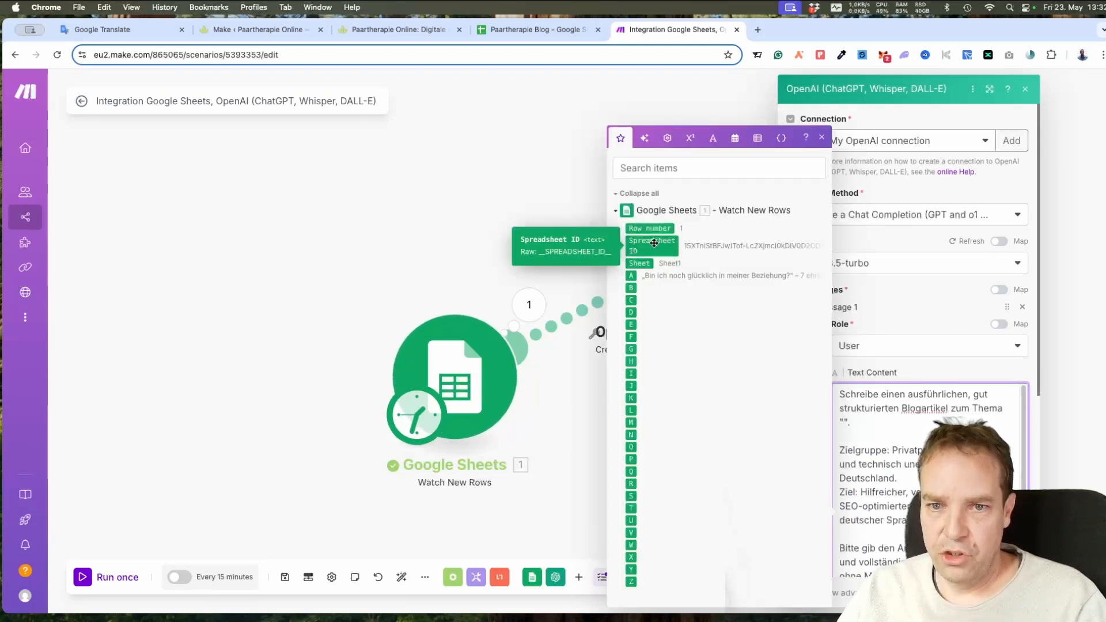
click(631, 275)
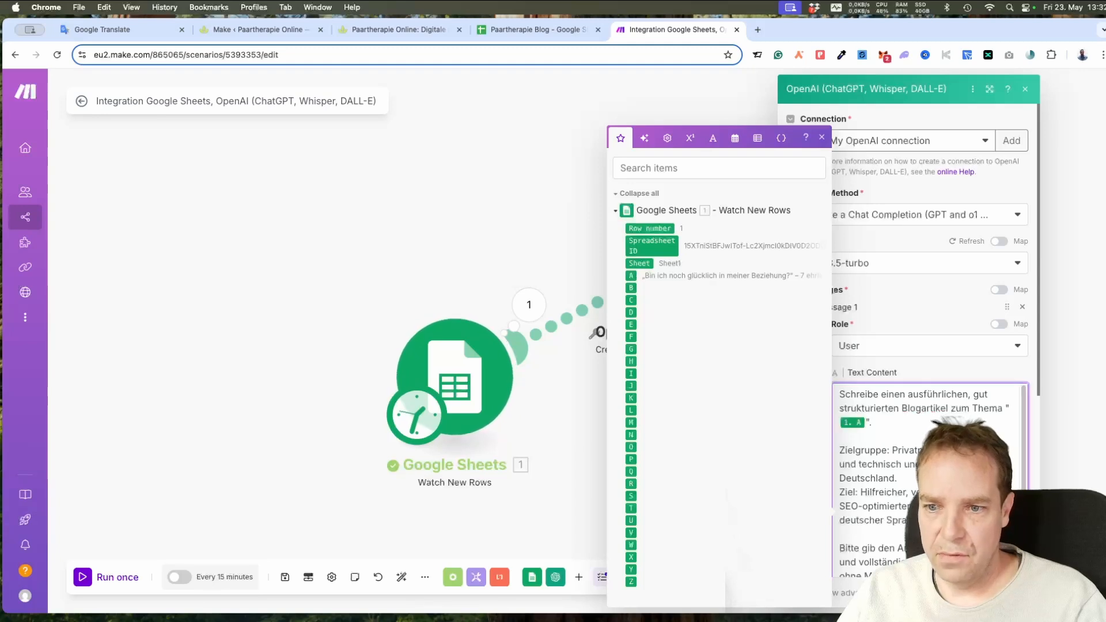
scroll(869, 435, down, 2)
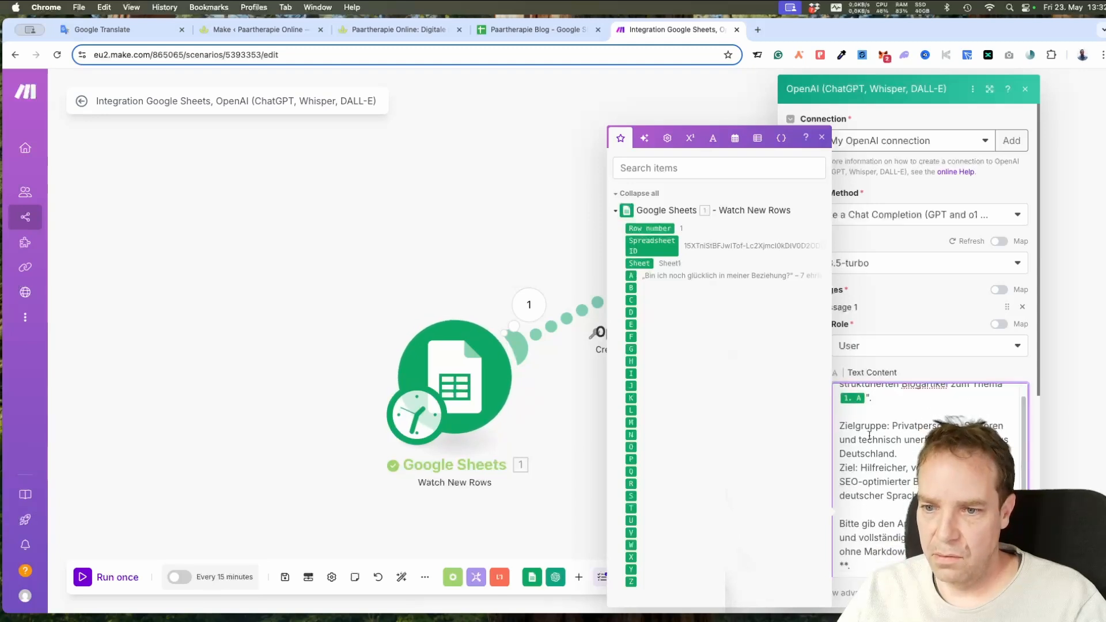
scroll(858, 419, down, 5)
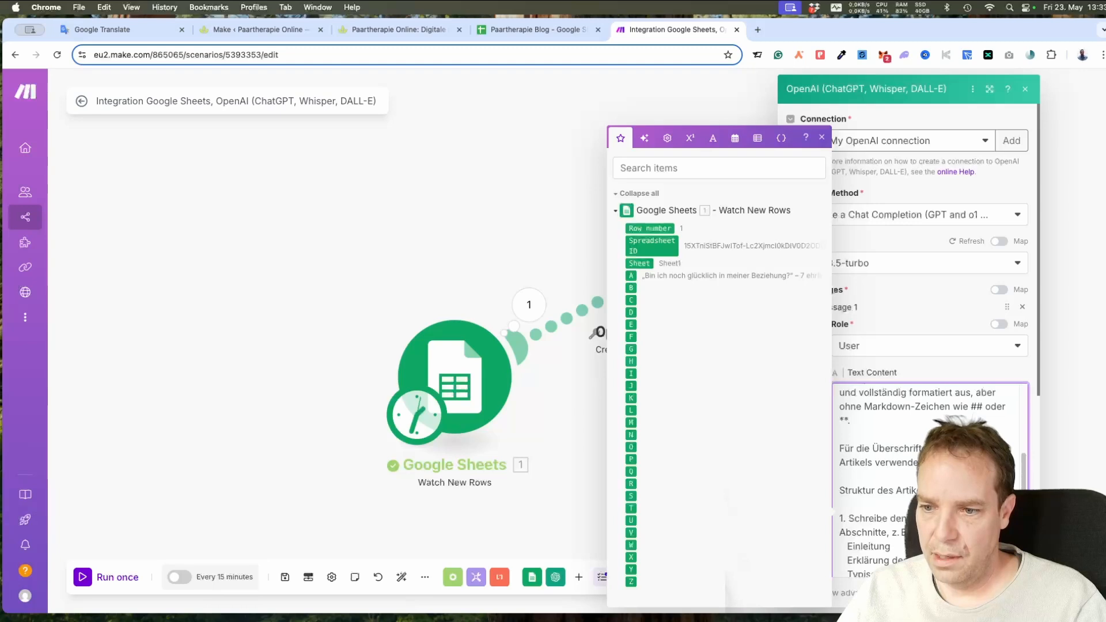
click(974, 373)
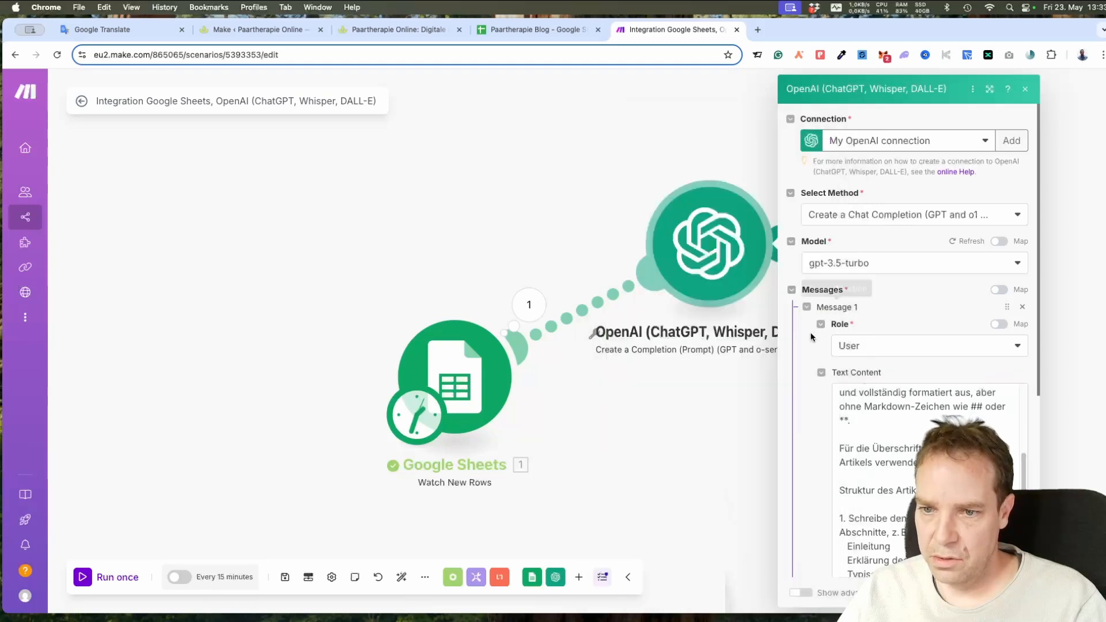
scroll(812, 337, down, 5)
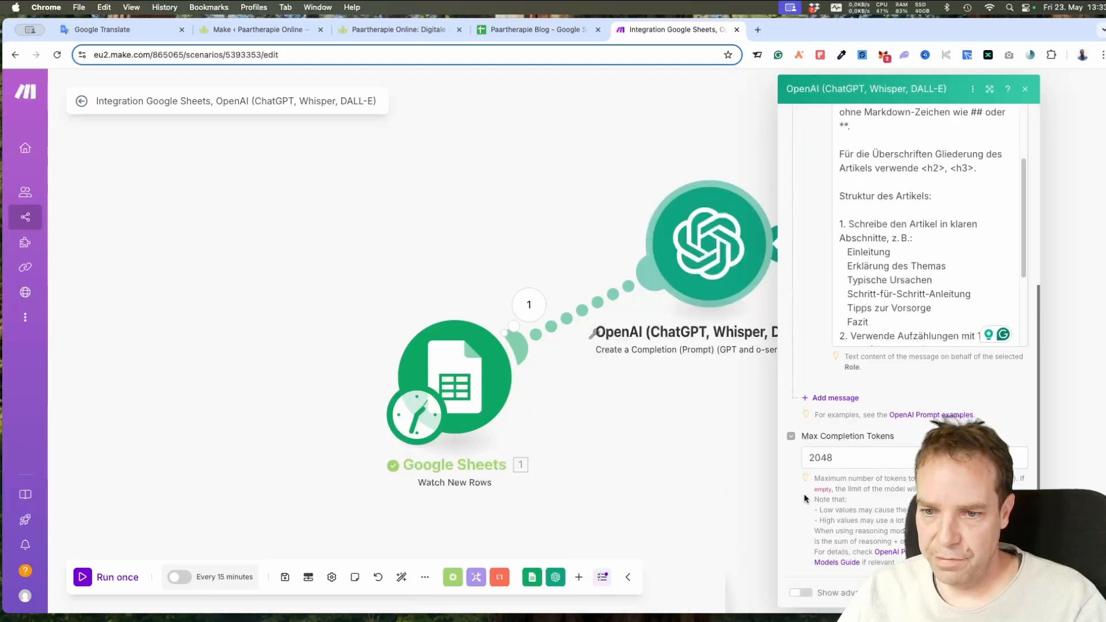
scroll(803, 498, up, 5)
scroll(803, 498, down, 1)
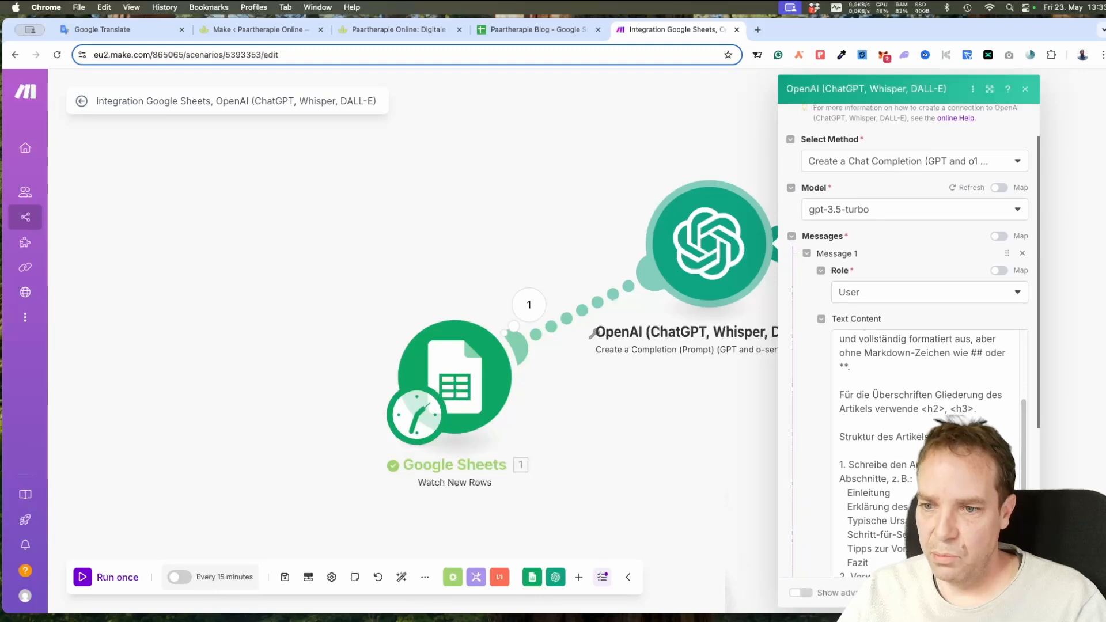
click(1012, 593)
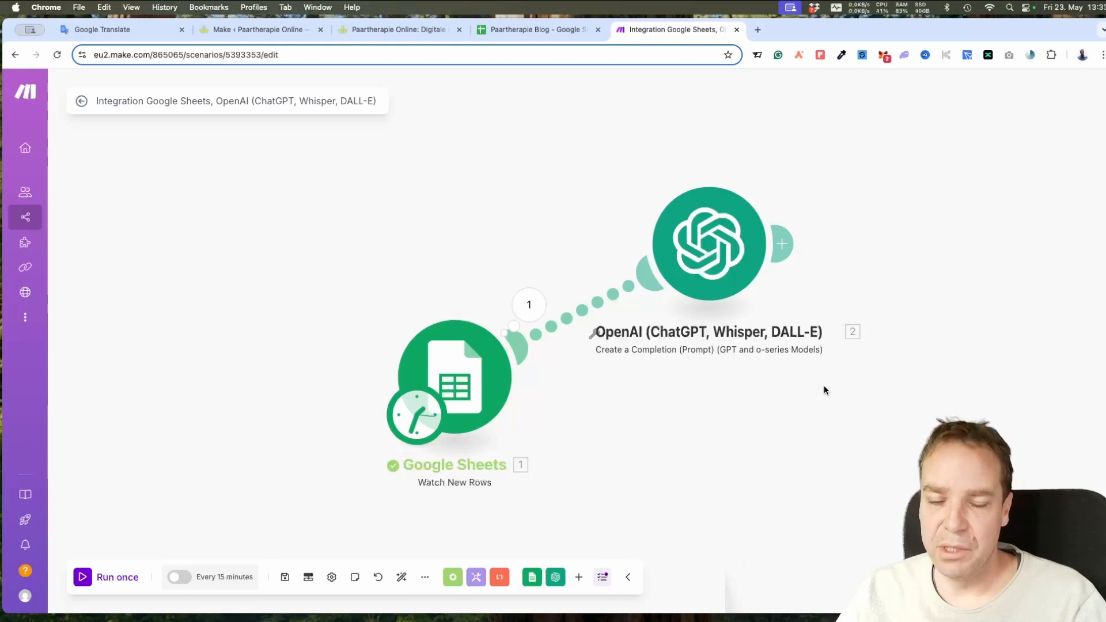
- Add an OpenAI Generate an Image module, connect it to the scenario flow after the completion module and choose Dall-E 3 as its model
right_click(875, 419)
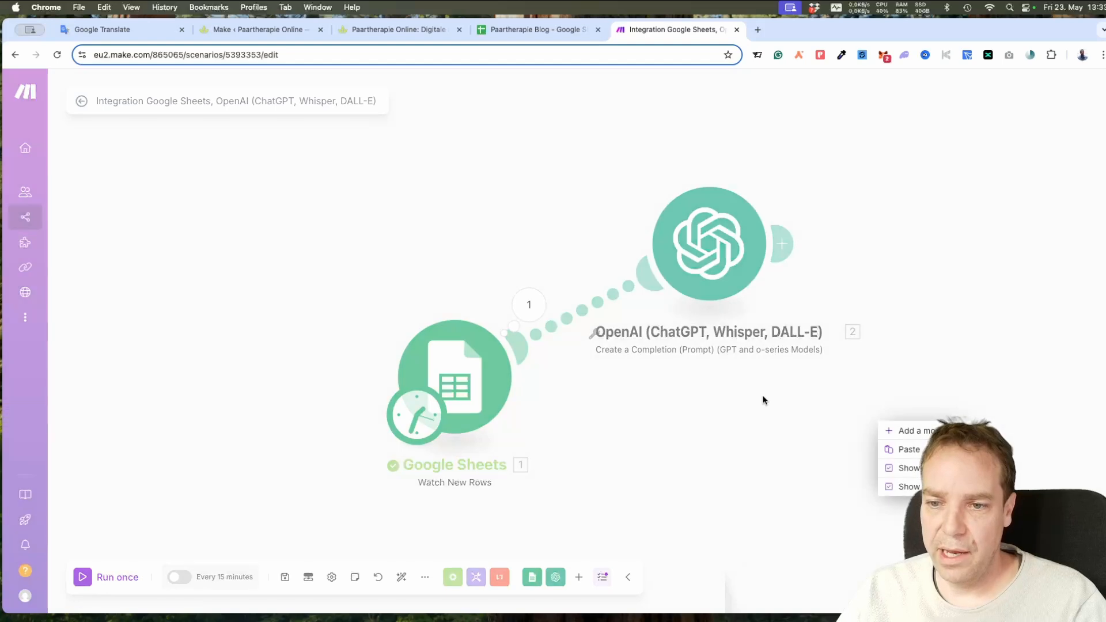
click(763, 400)
drag(876, 400, 703, 390)
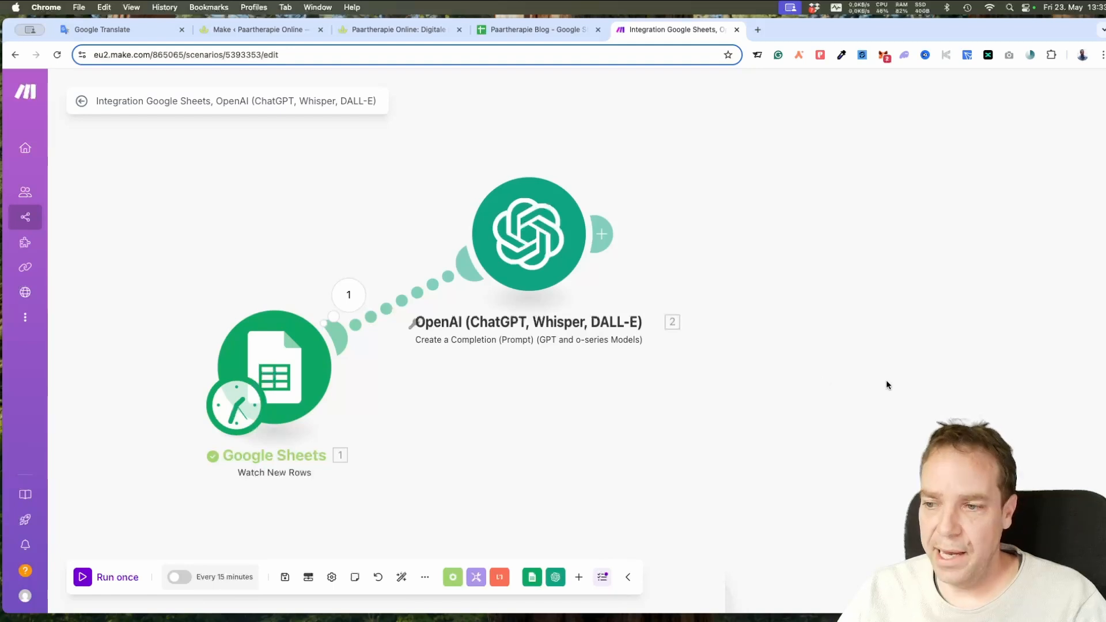
right_click(726, 407)
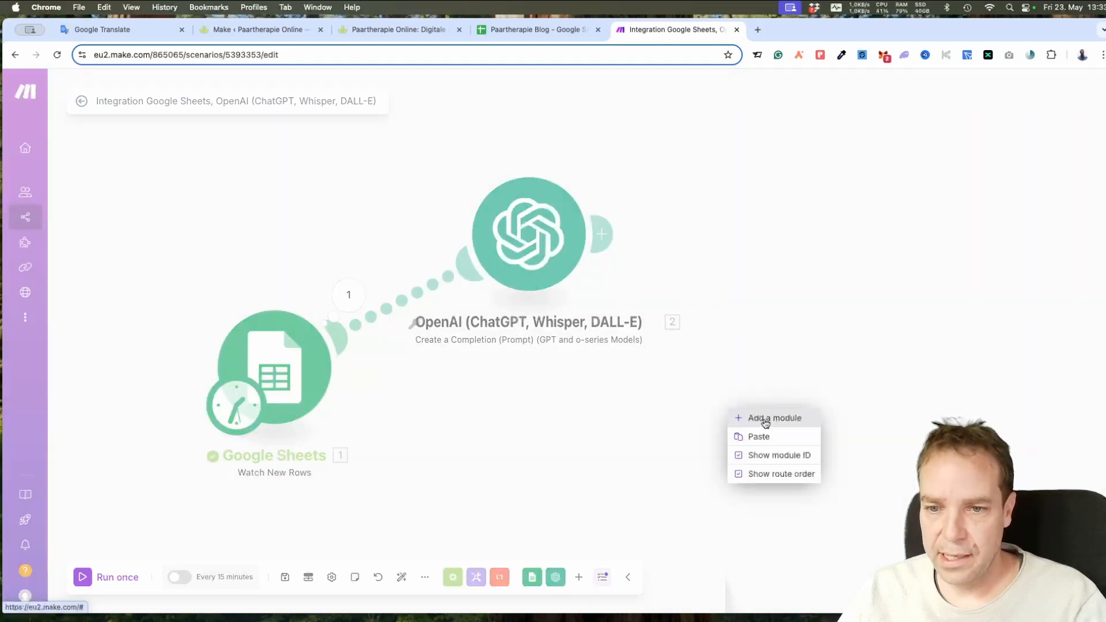
click(766, 419)
click(742, 406)
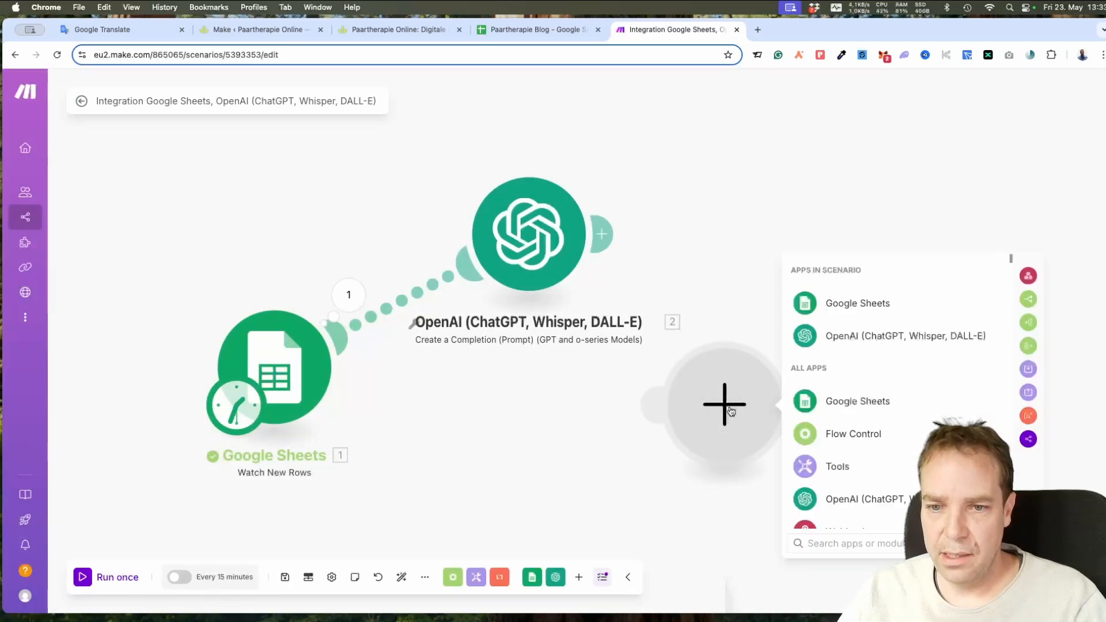
click(835, 343)
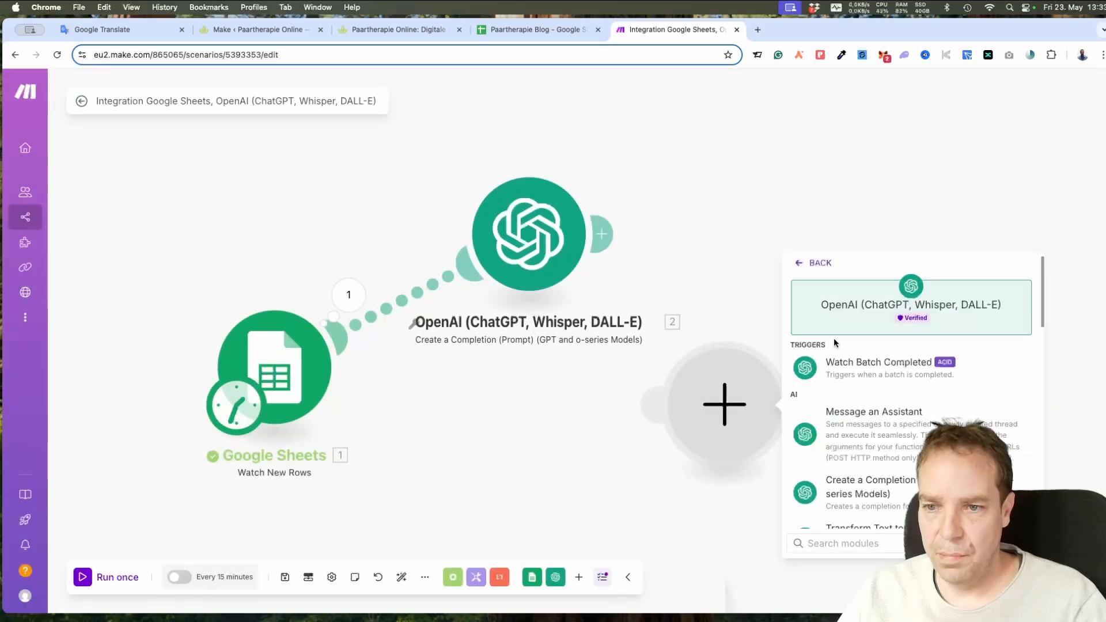
scroll(963, 398, down, 5)
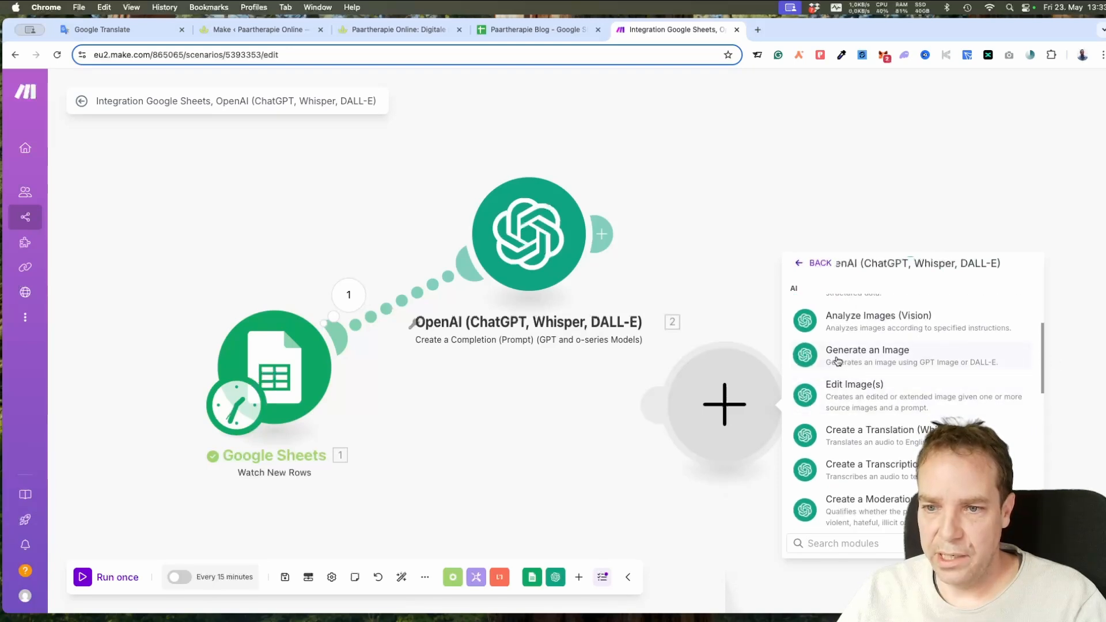
click(876, 361)
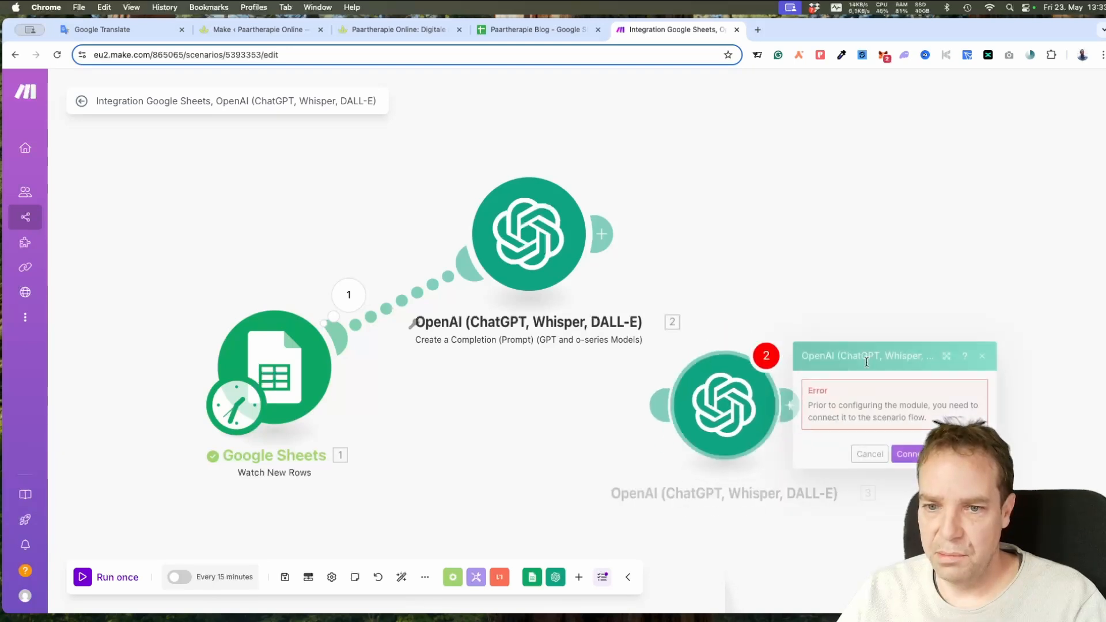
click(901, 455)
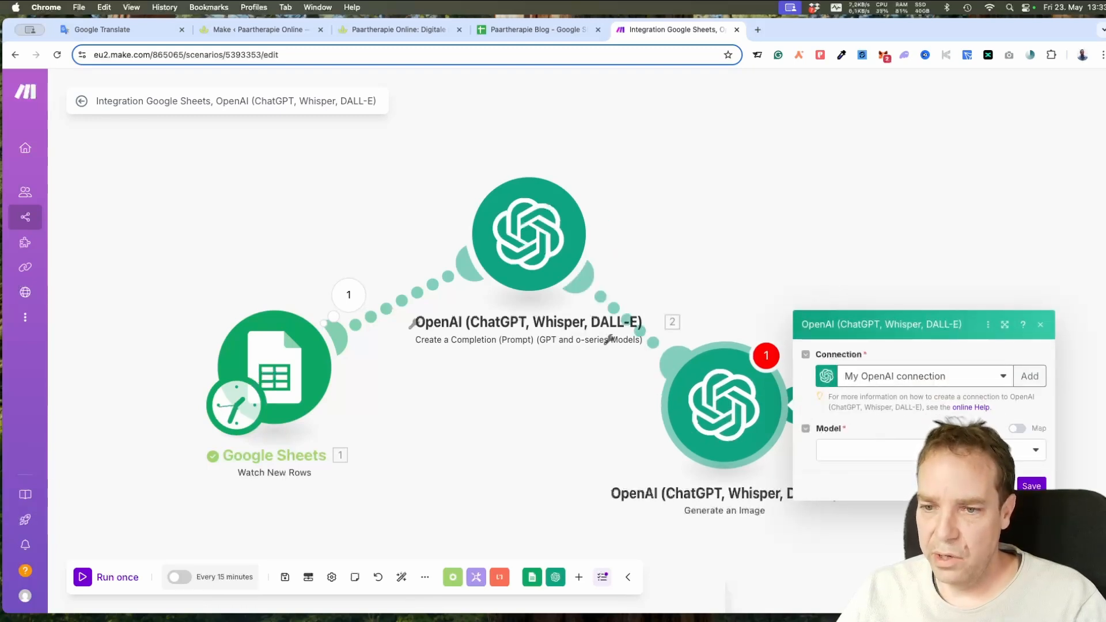
click(968, 450)
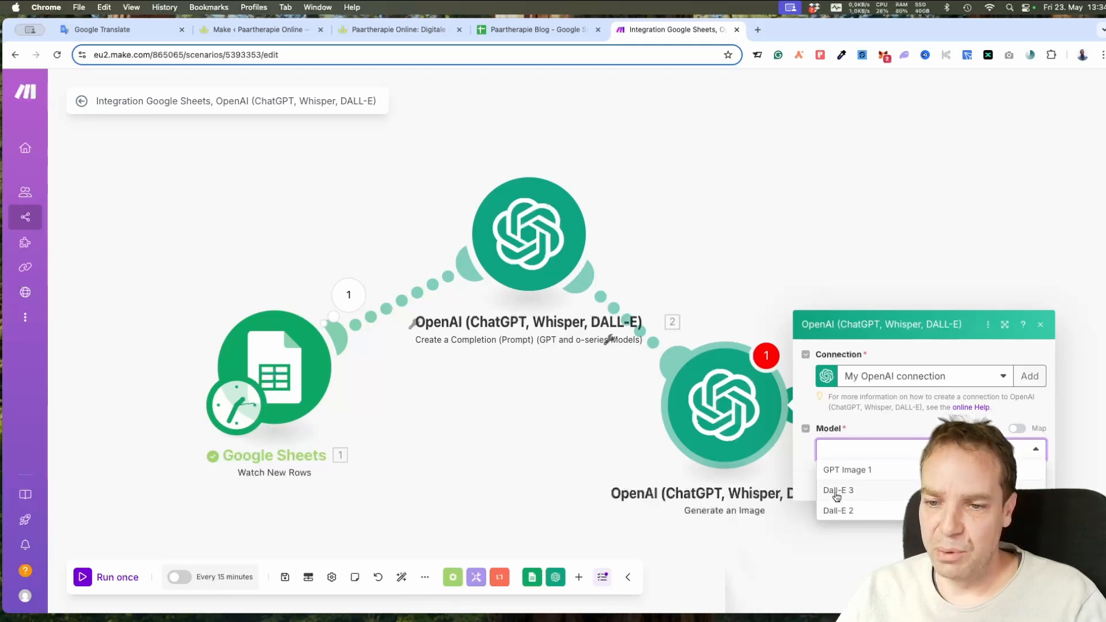
click(862, 498)
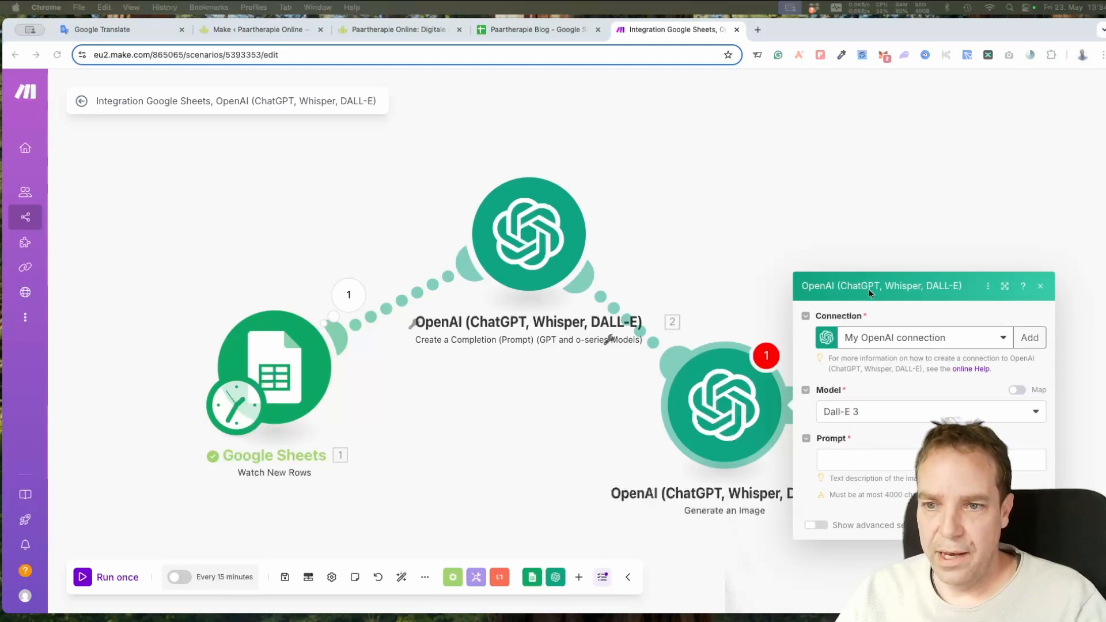
- Switch to Google Translate and add a dashed separator and the German 16:9, 1792x1024 blog cover image prompt below the article prompt
click(115, 32)
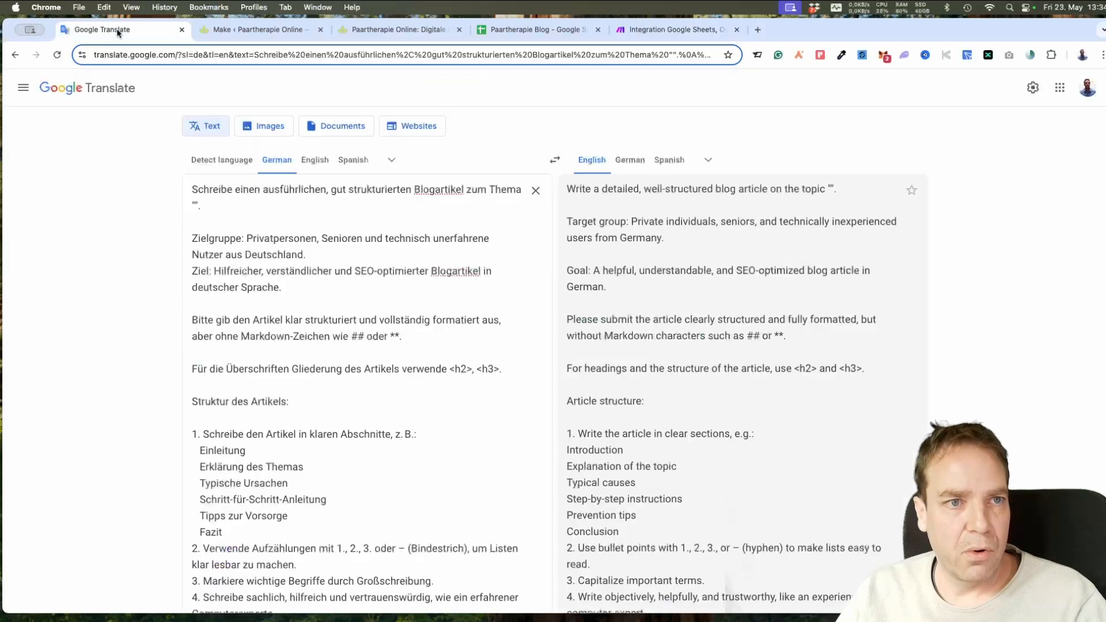
scroll(352, 409, down, 4)
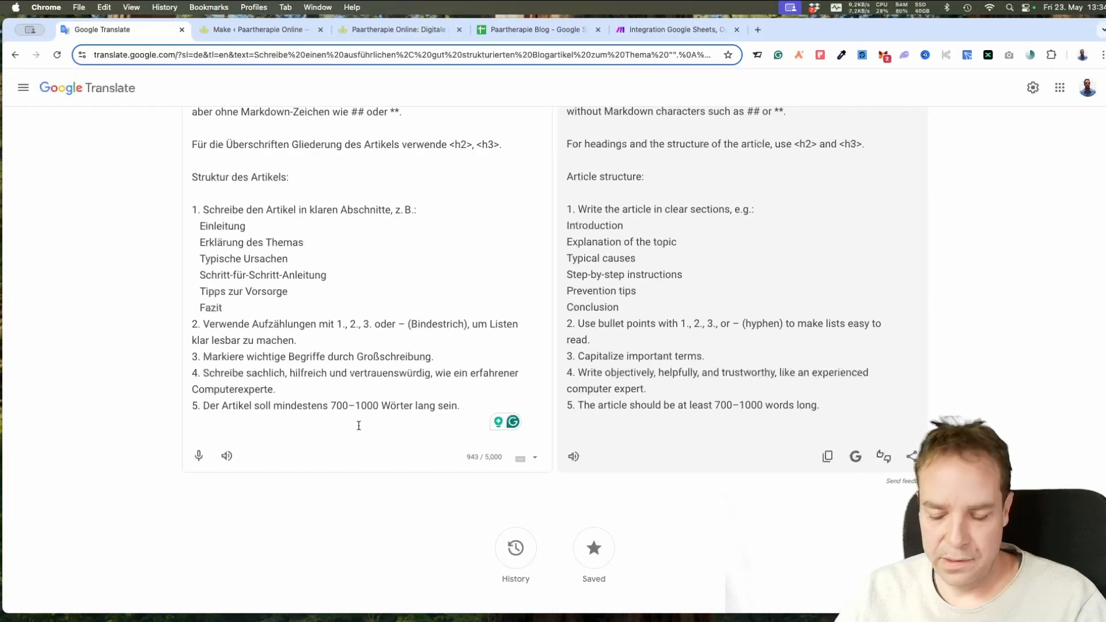
click(359, 425)
key(Return)
key(Return)
text(----)
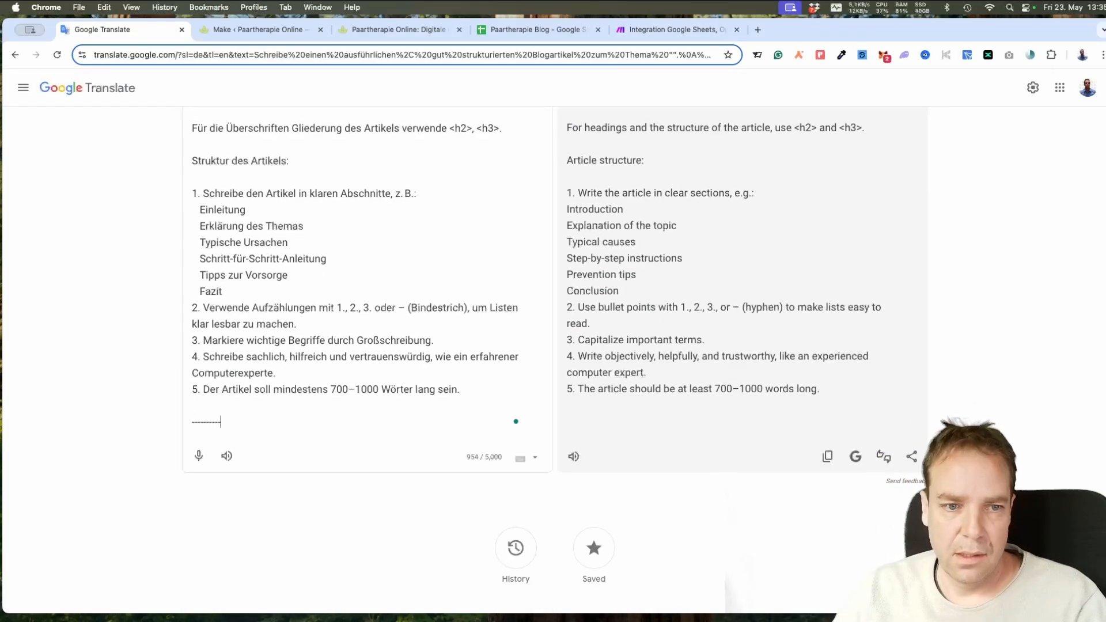
text(-----)
key(Return)
key(Return)
text(Erstelle ein professionelles Titelbild im Querformat (Landschaft) mit einem Seitenverhältnis von 16:9 für einen Blogbeitrag mit folgendem Titel: "{{1.`0`}}". Das Bild soll eine Auflösung von 1792x1024 Pixeln haben (Querformat (Landschaft)). Keine Texte im Bild, keine Rahmen, keine Wasserzeichen. Verwende passende Farben, visuelle Symbole und eine ruhige, übersichtliche Komposition, die zum Thema passt. Das Bild soll als Blog-Titelbild funktionieren.)
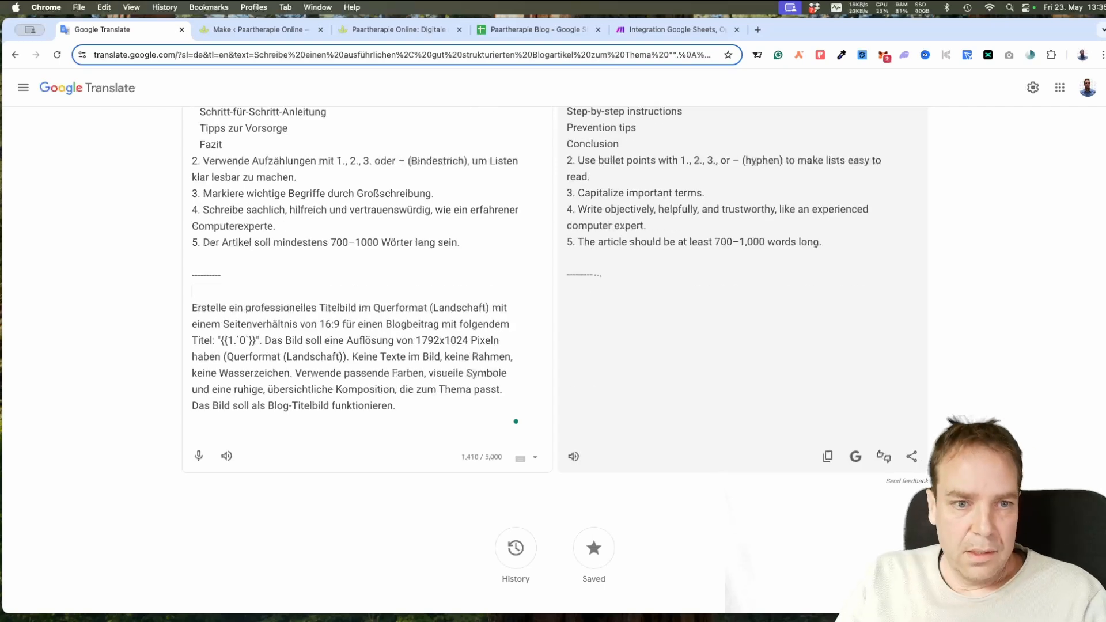
- Delete the {{1.`0`}} title placeholder from the German cover image prompt and copy the whole image prompt
drag(223, 343, 225, 341)
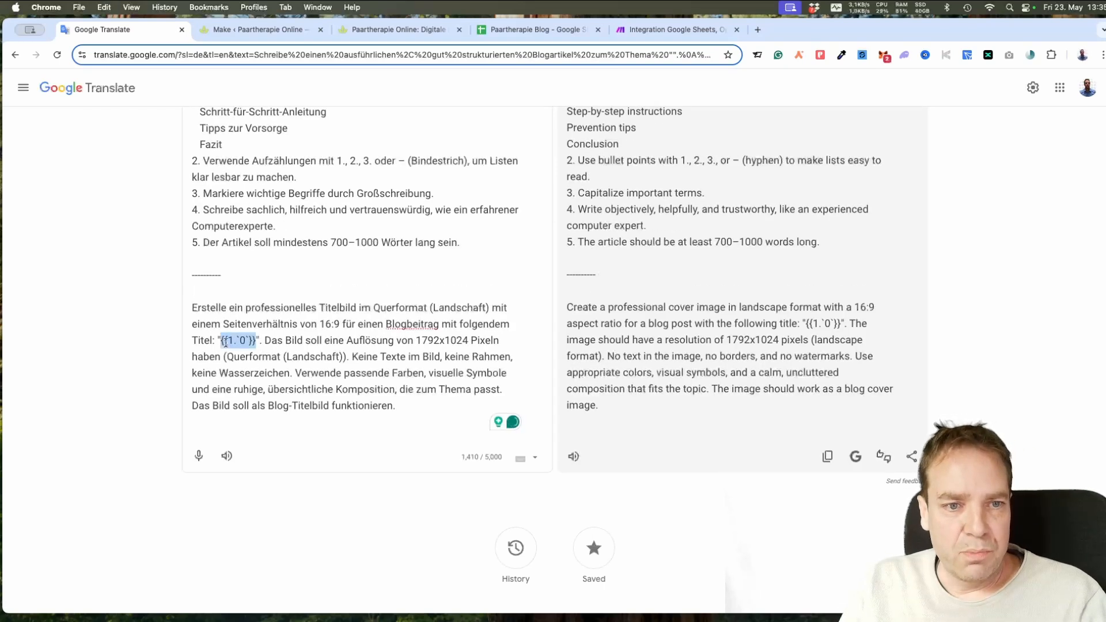
key(BackSpace)
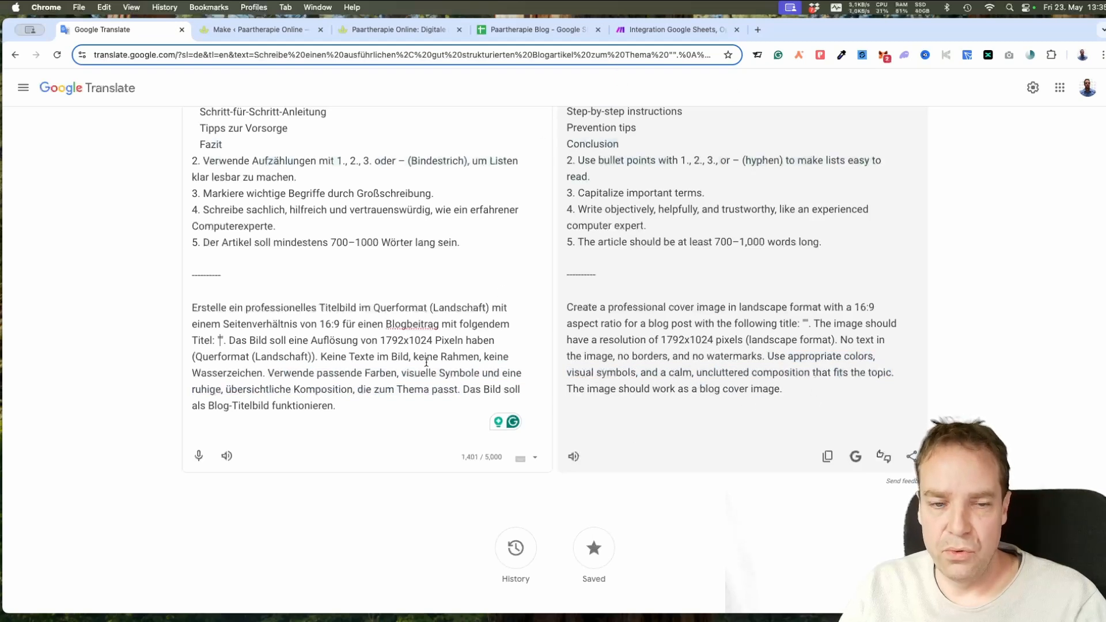
drag(350, 409, 190, 308)
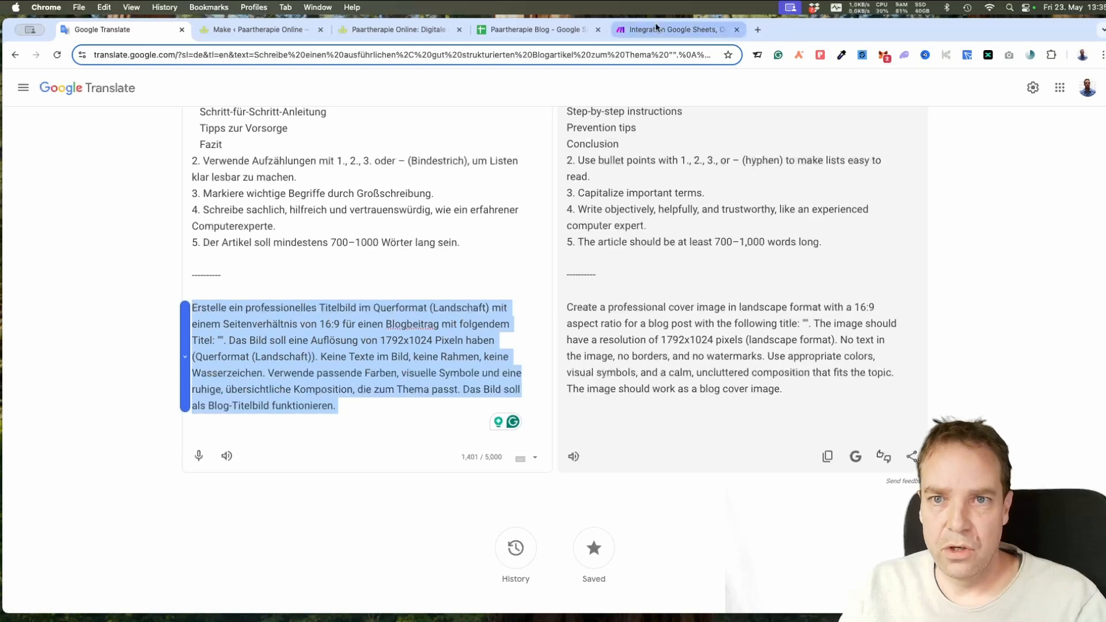
- Back in Make, paste the cover image prompt into the Dall-E 3 module and insert the Google Sheets column A value between the title quotation marks
click(670, 30)
click(852, 461)
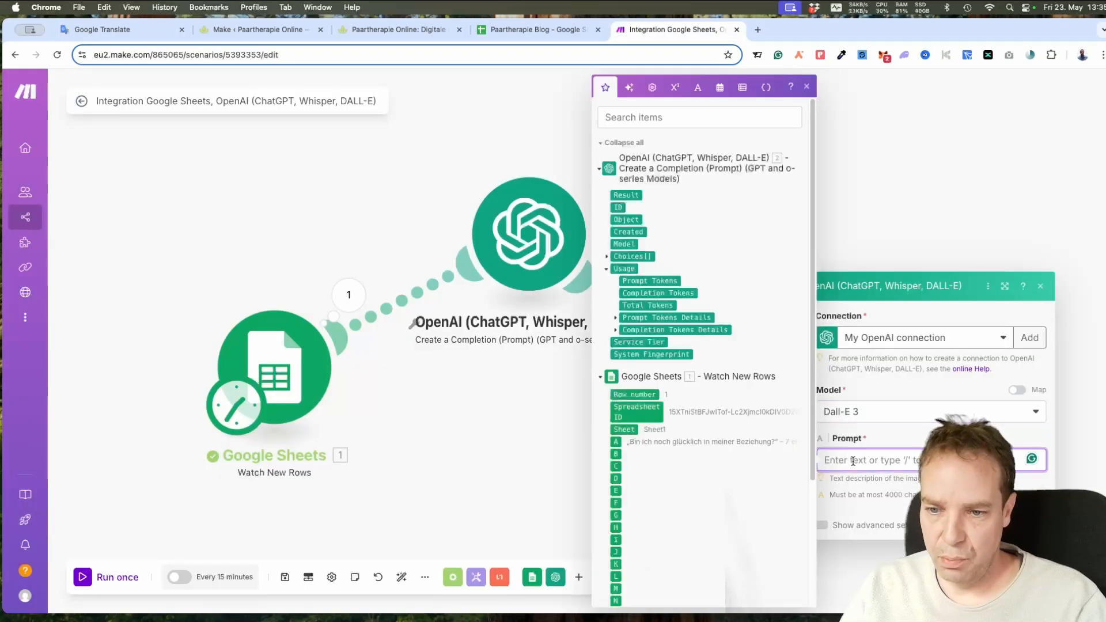
key(super+v)
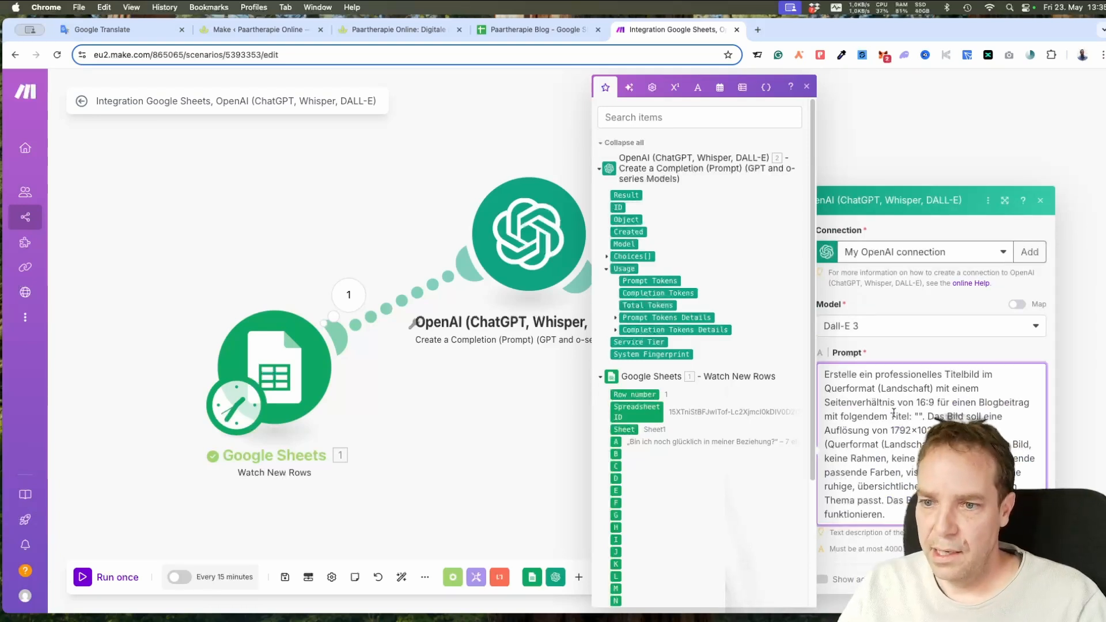
click(919, 416)
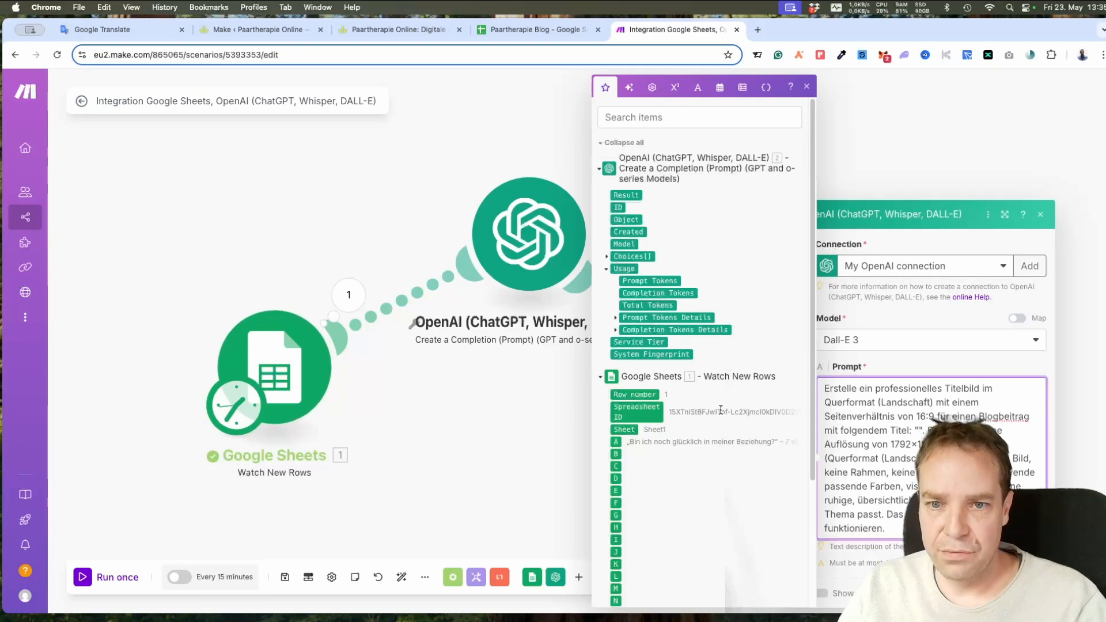
click(616, 442)
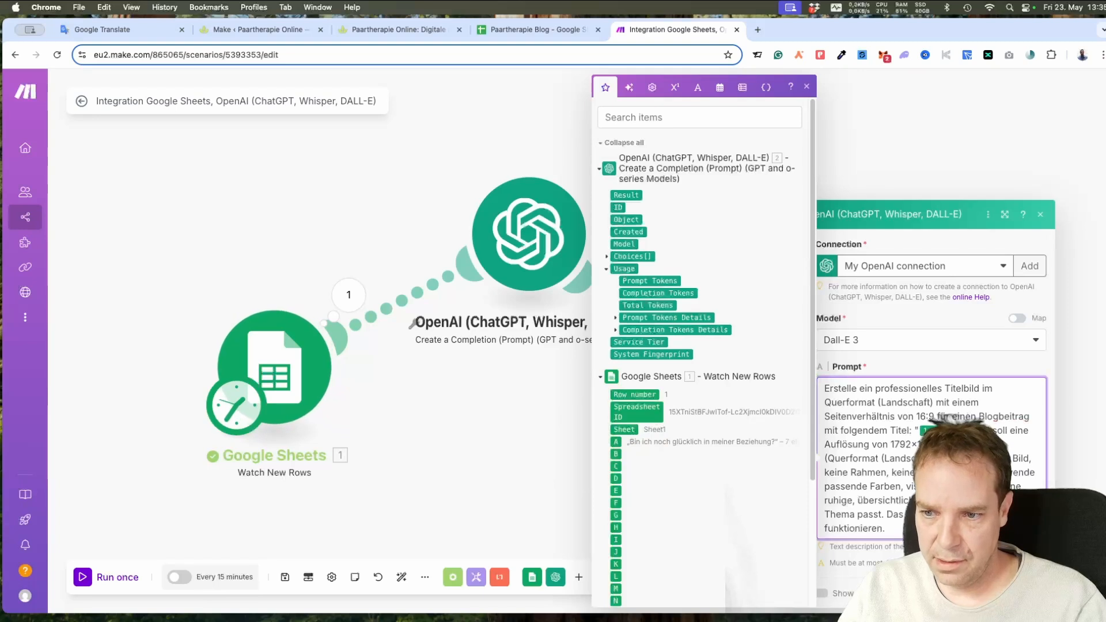
- Show the image module's advanced settings, set size 1792×1024, quality Standard and style Vivid, and confirm the module
click(938, 359)
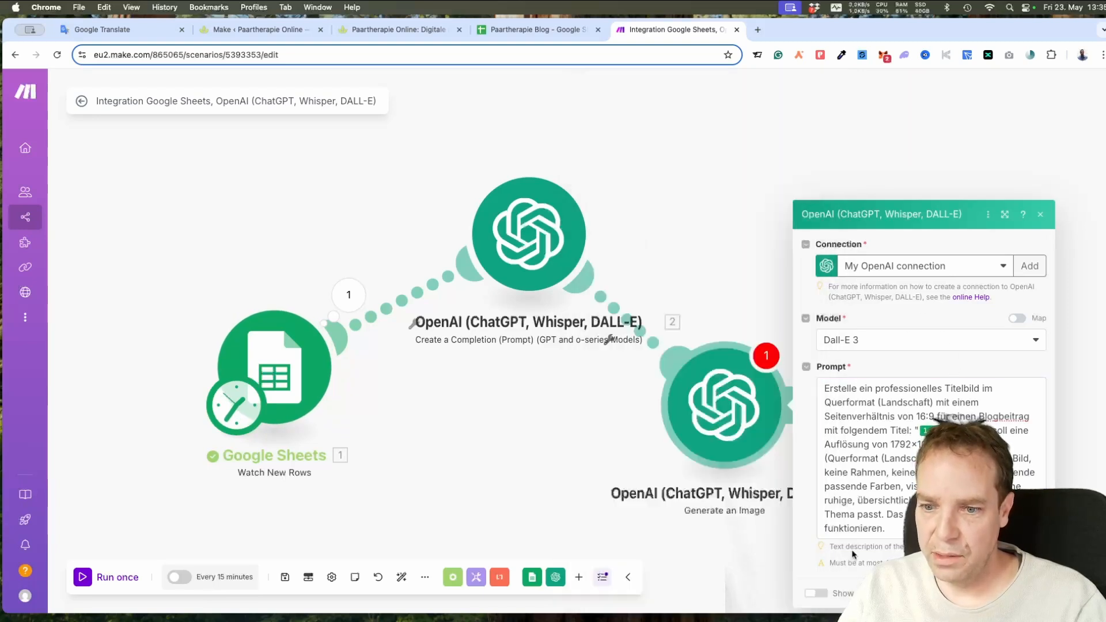
click(817, 594)
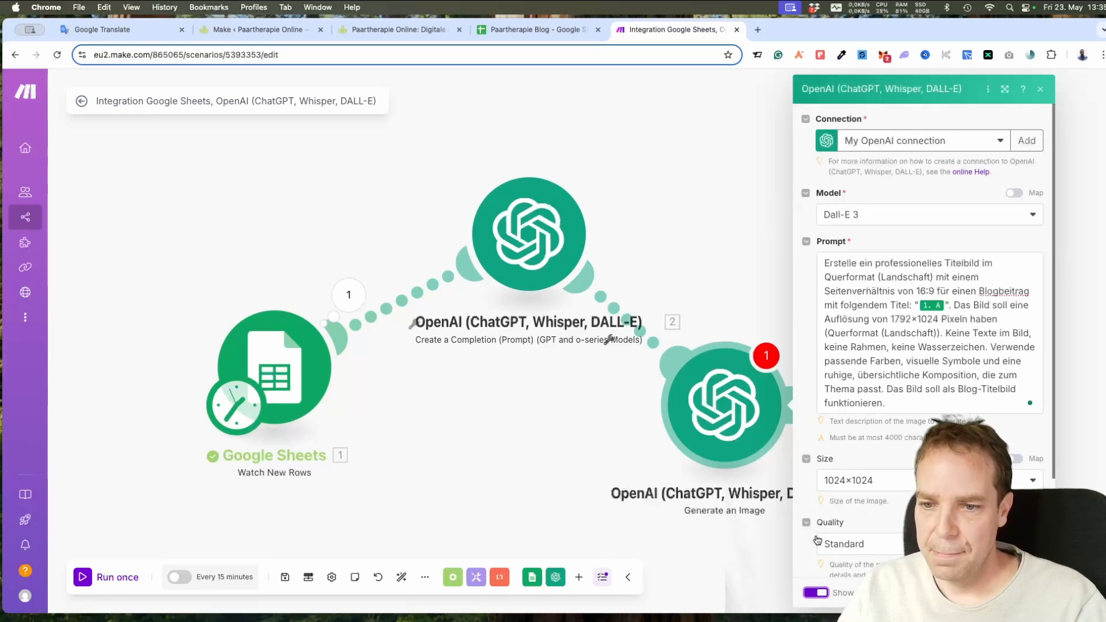
scroll(853, 461, down, 3)
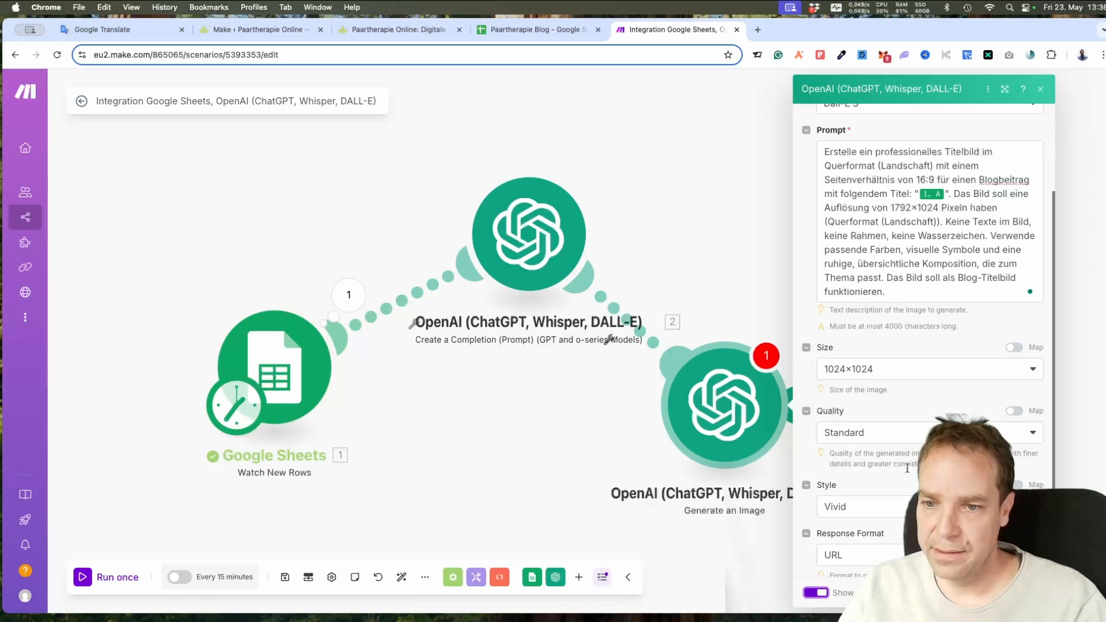
click(892, 374)
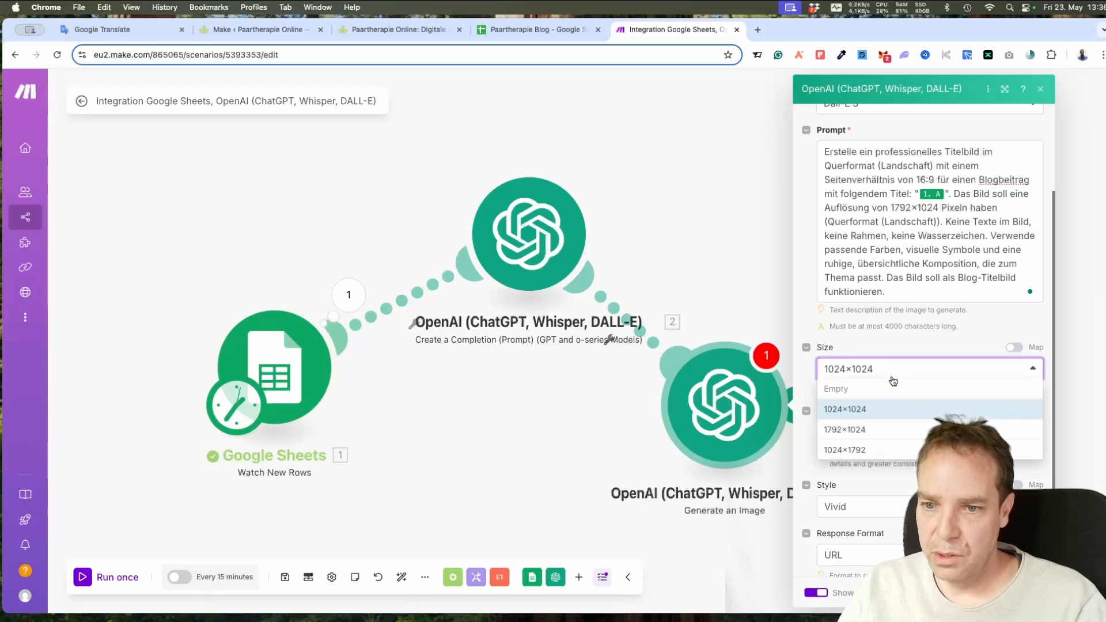
click(874, 434)
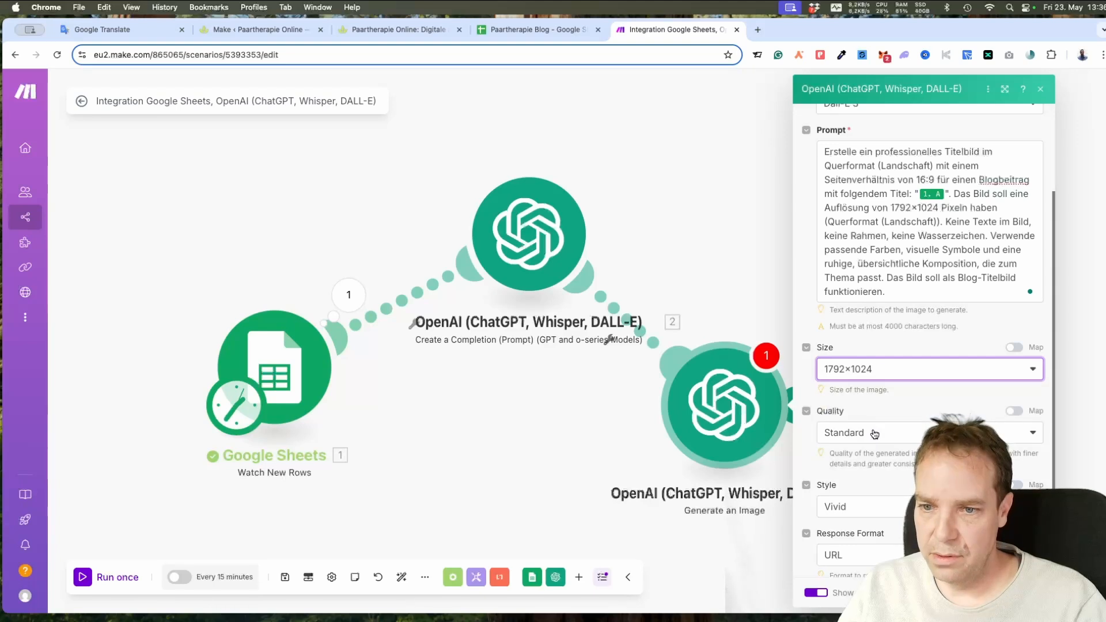
click(851, 437)
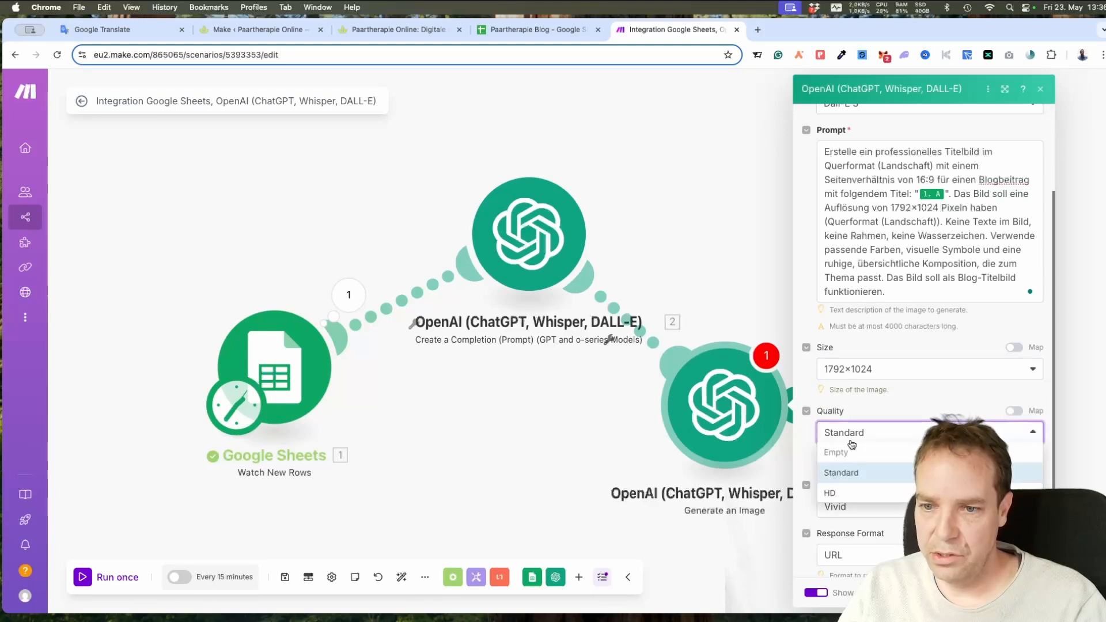
click(843, 474)
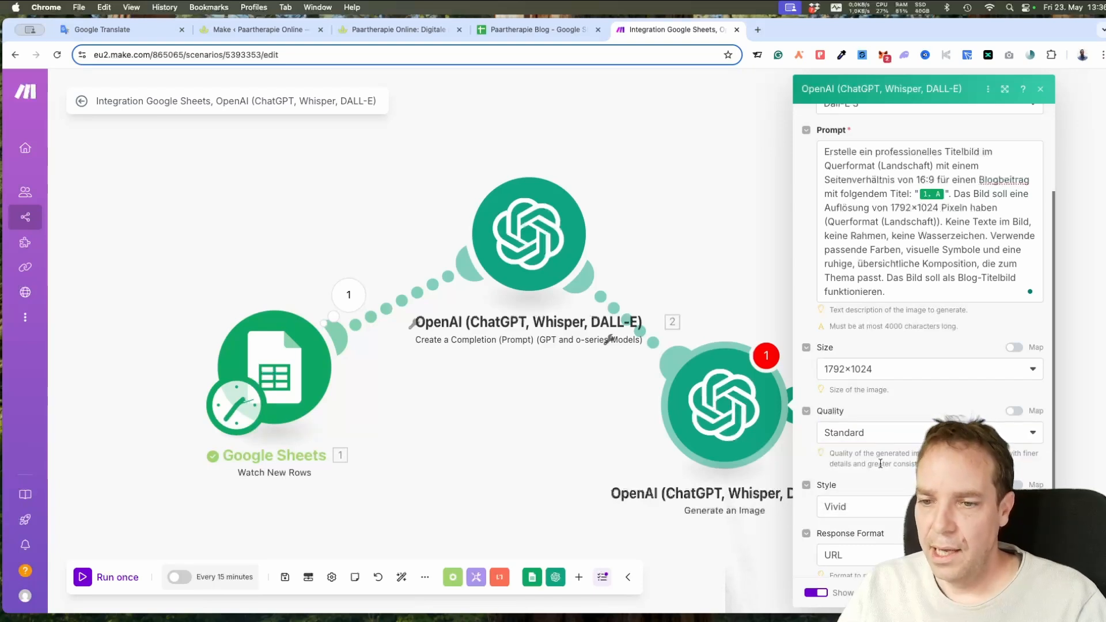
scroll(835, 481, down, 1)
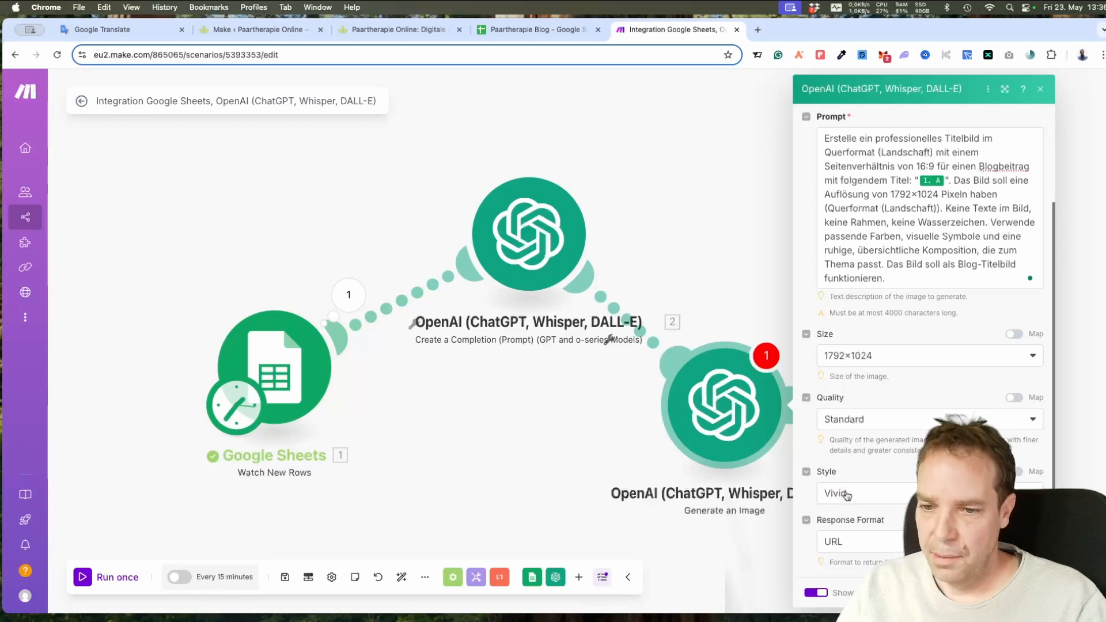
click(882, 494)
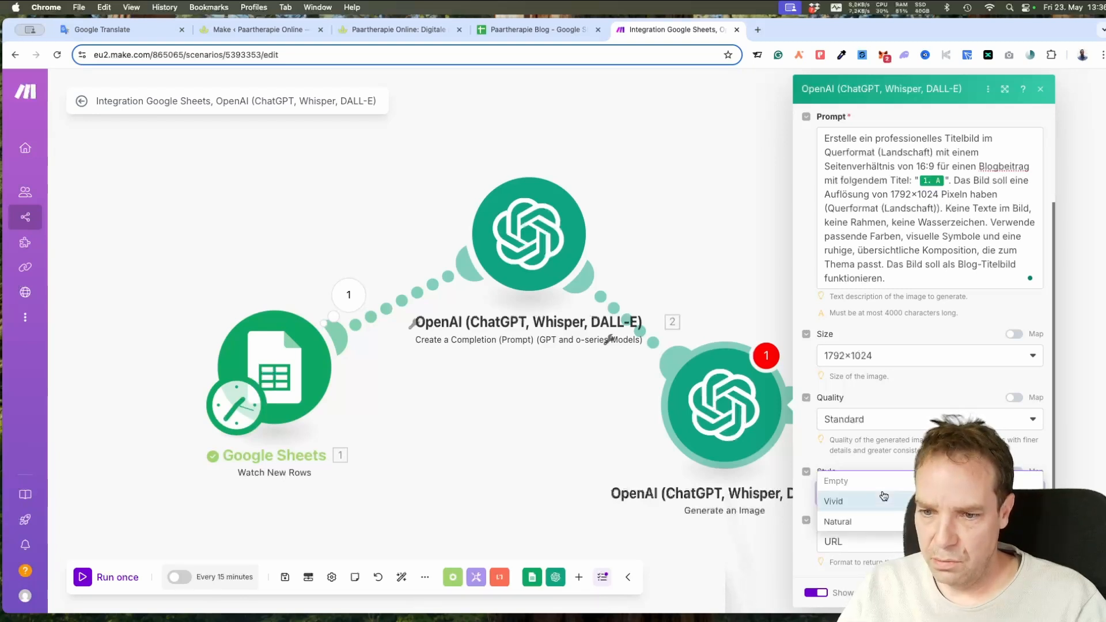
click(835, 503)
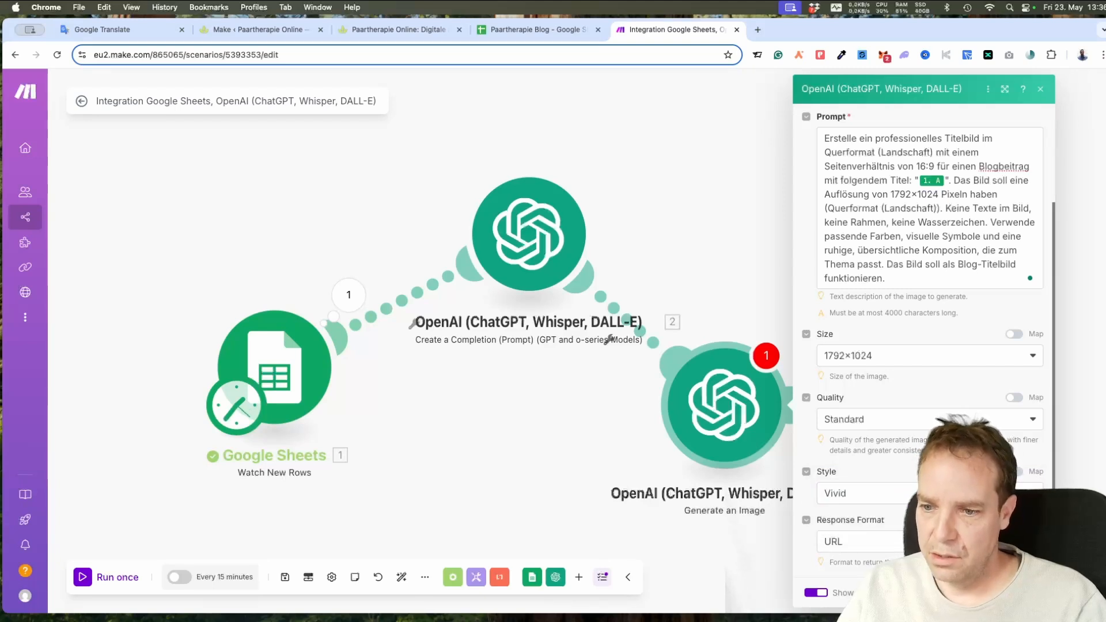
click(1030, 593)
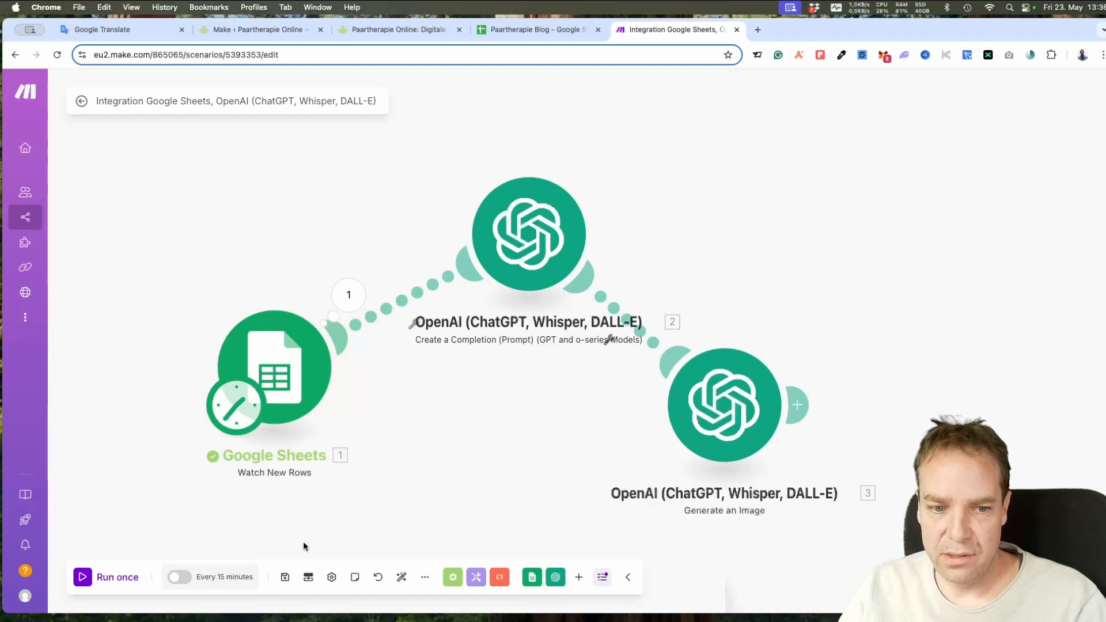
- Save the scenario and run it once
click(287, 578)
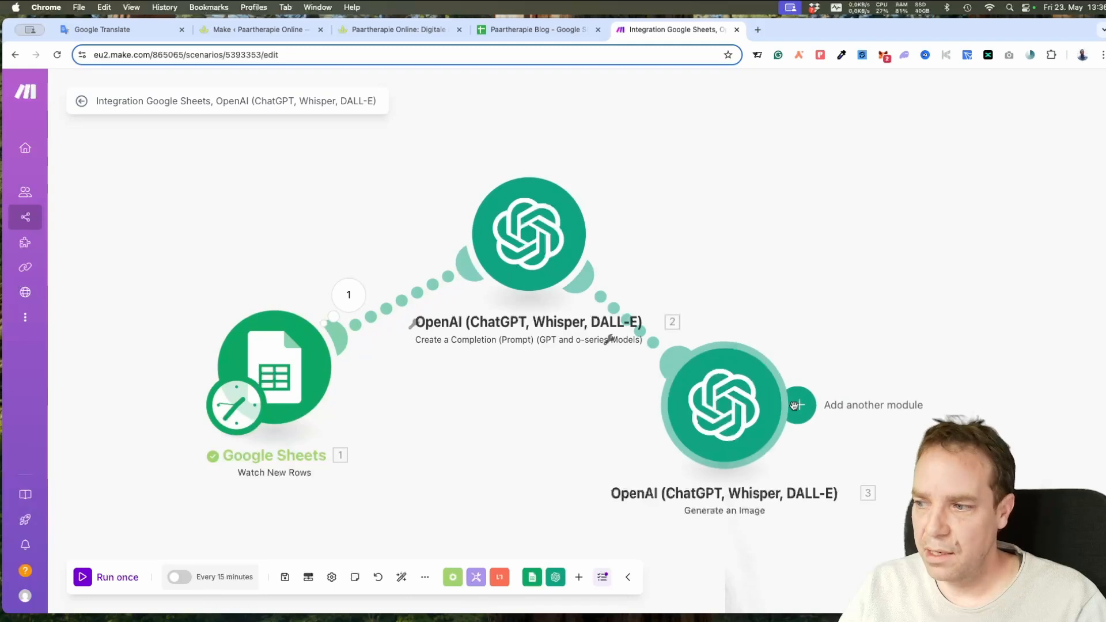
click(112, 583)
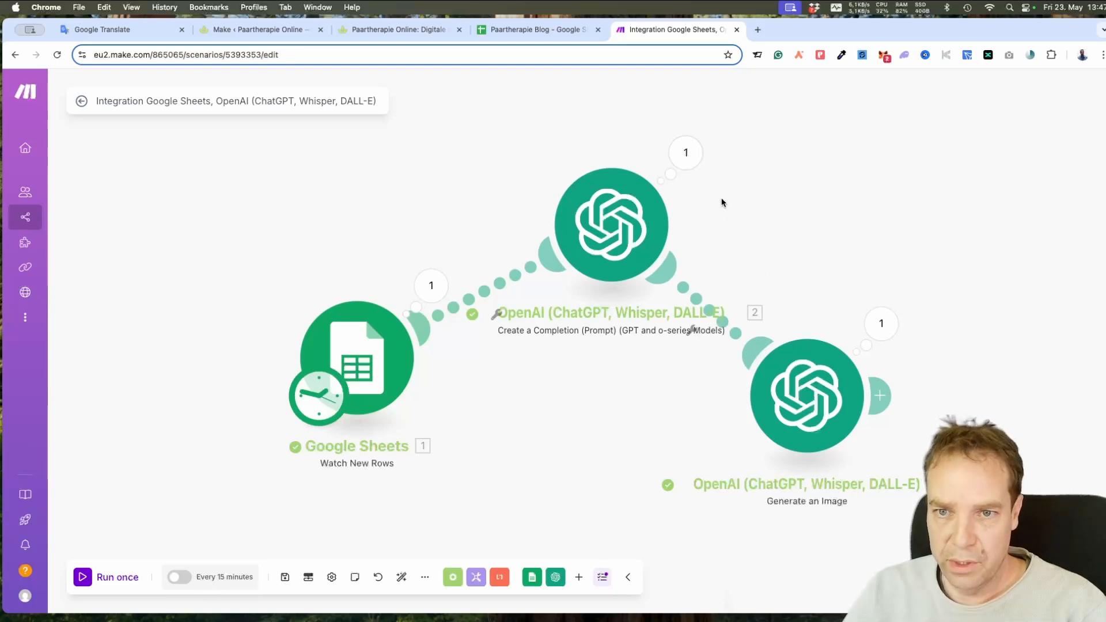
- Read the article HTML in the completion module's run output, under the message content of the first choice
click(690, 155)
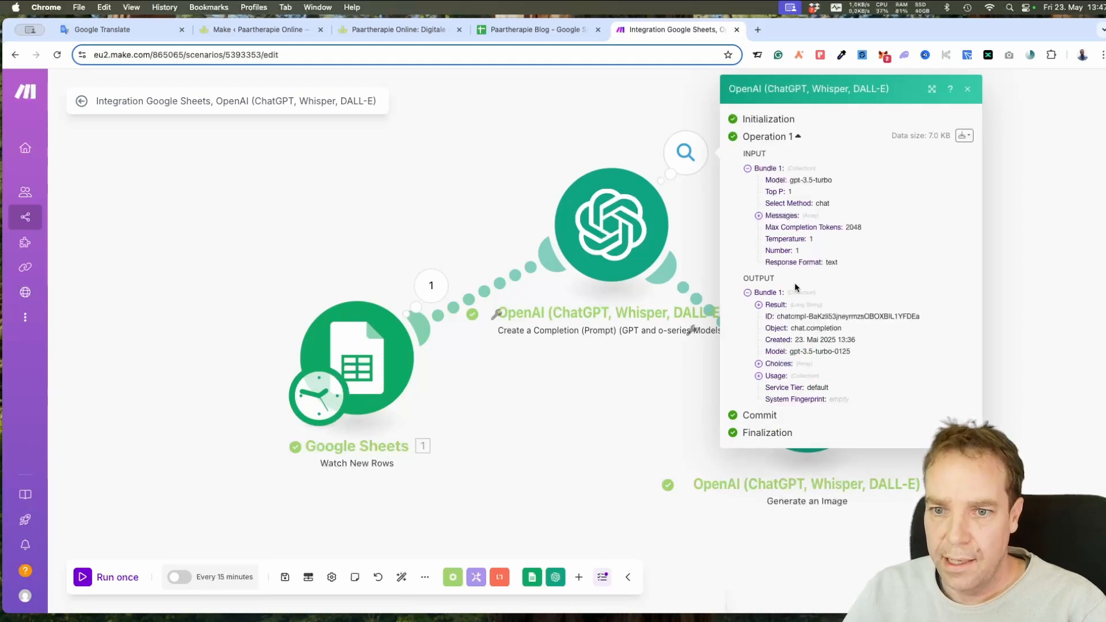
click(759, 365)
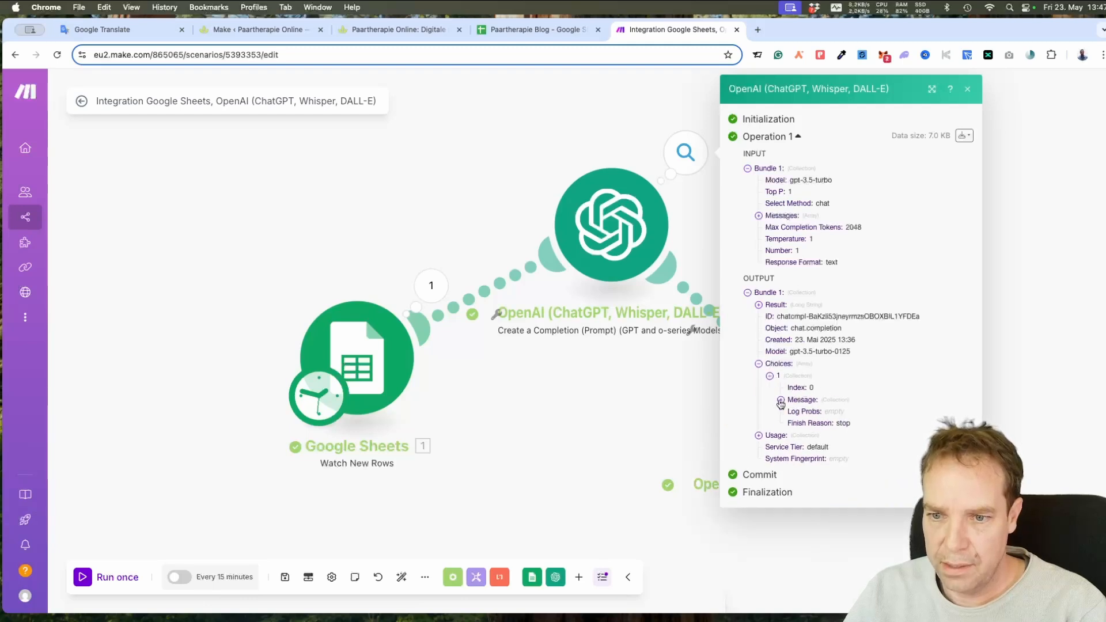
click(781, 400)
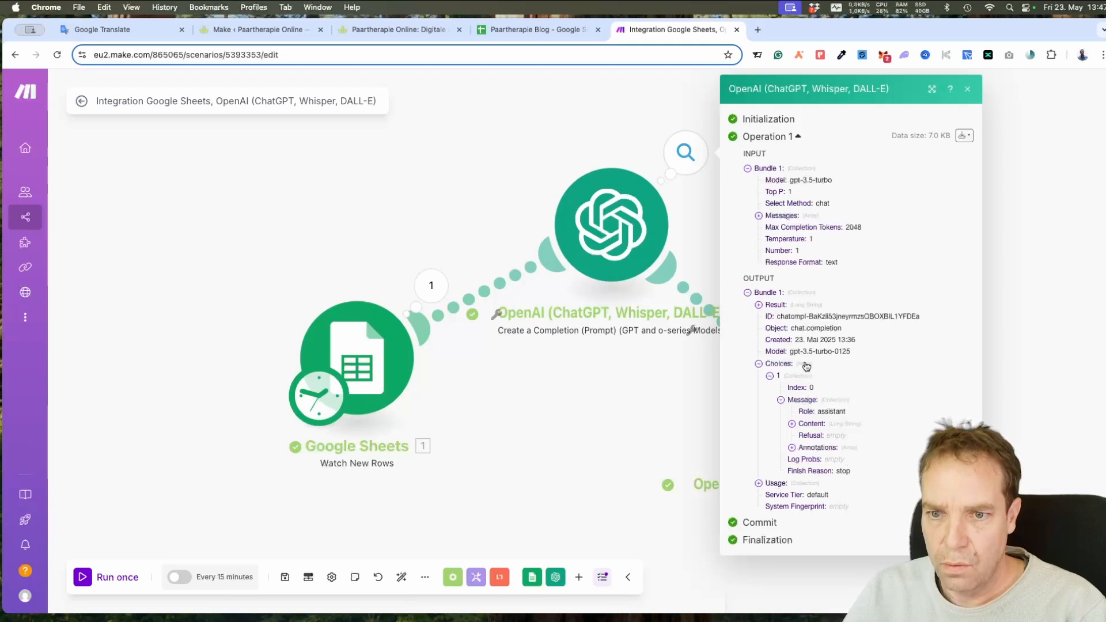
click(792, 425)
scroll(857, 397, down, 2)
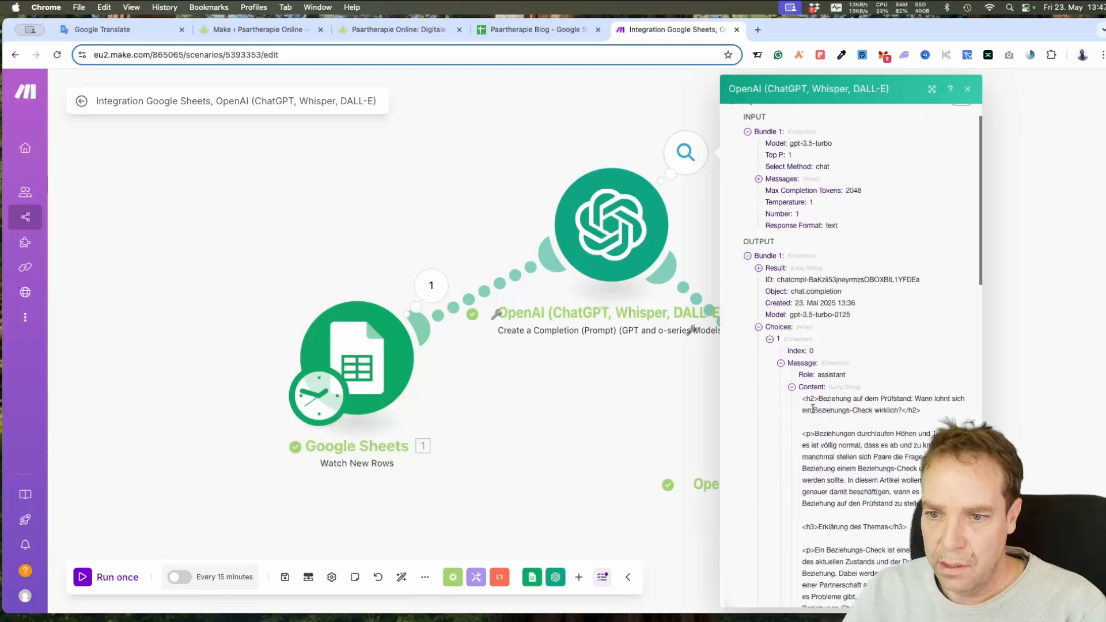
scroll(802, 362, down, 4)
scroll(831, 339, down, 4)
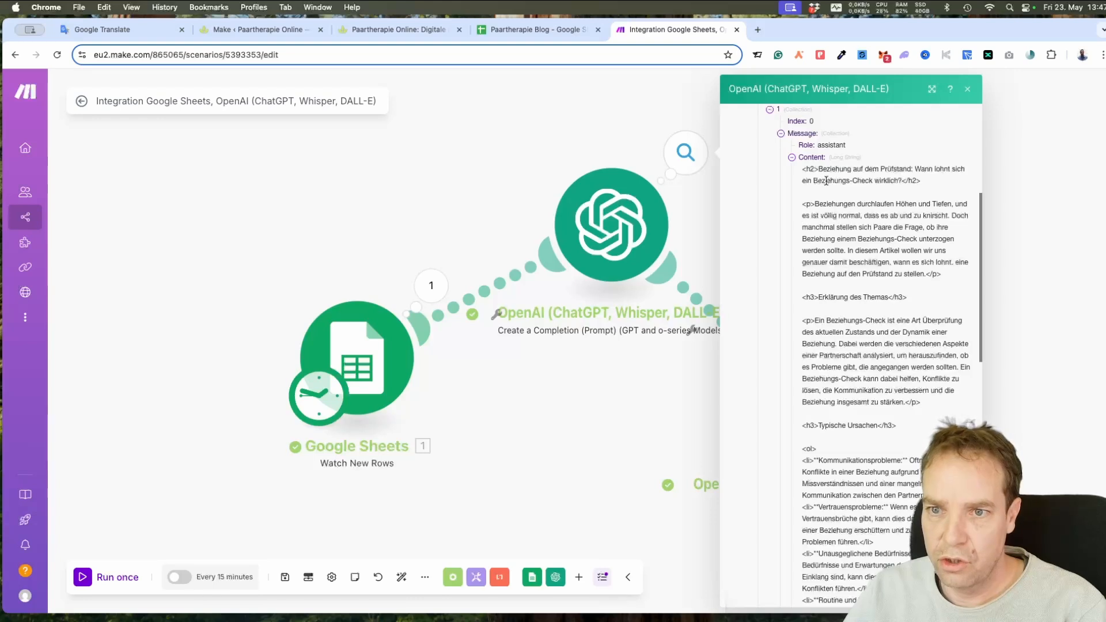
scroll(870, 326, down, 10)
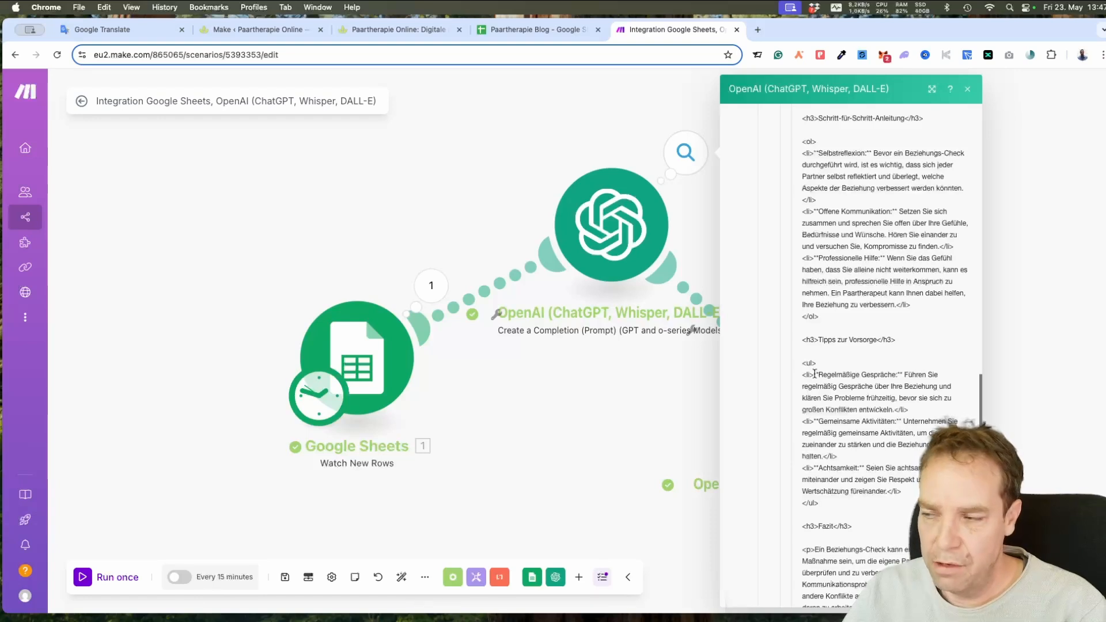
scroll(815, 374, down, 5)
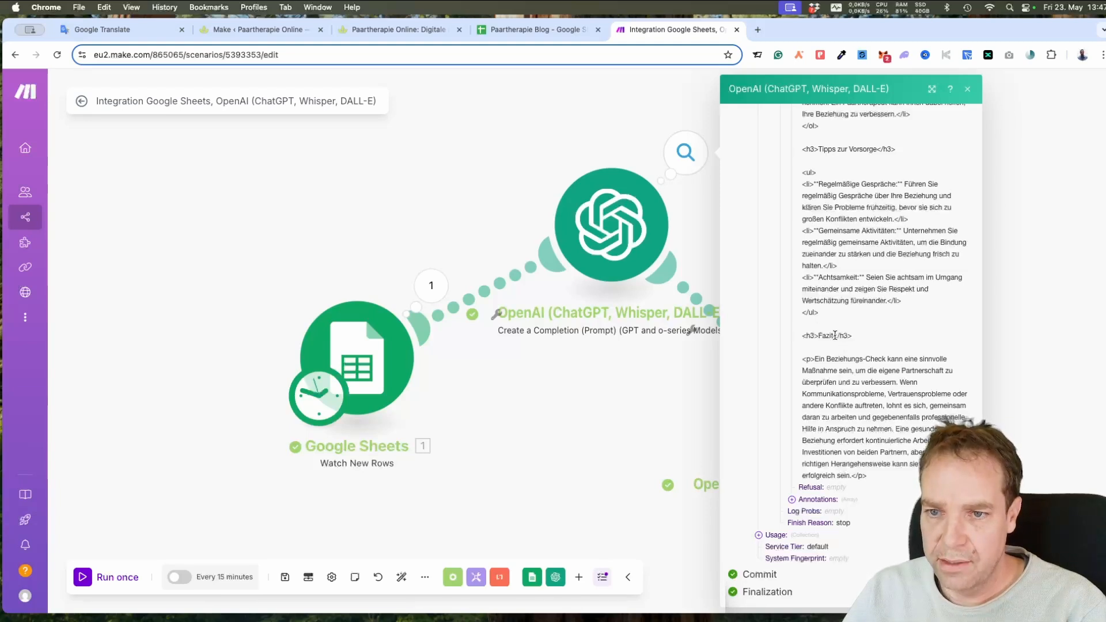
scroll(835, 335, up, 10)
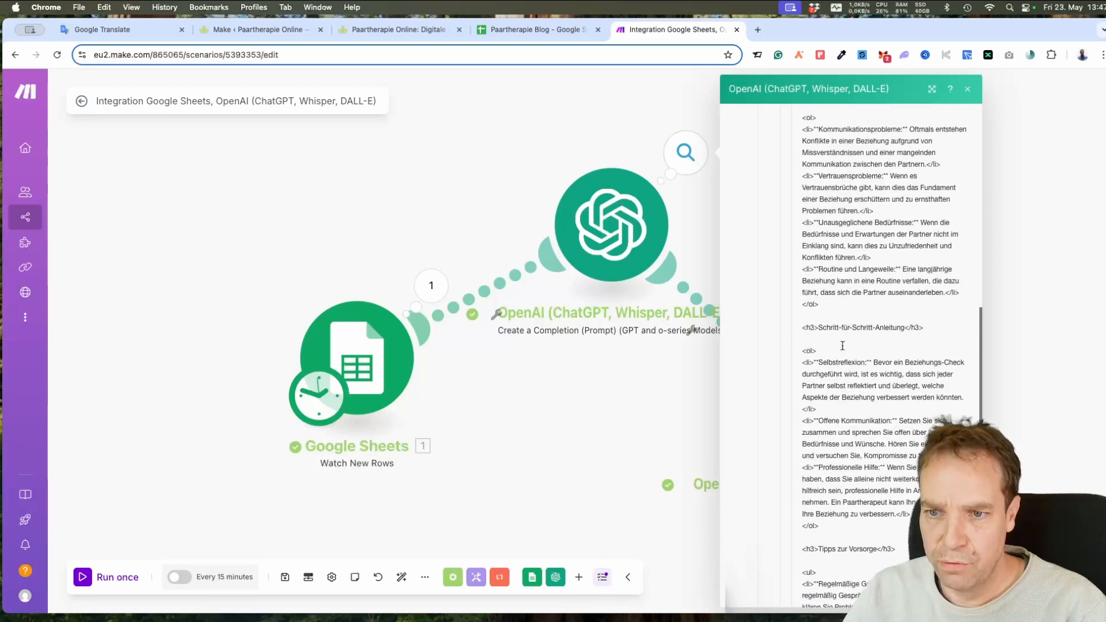
scroll(842, 345, up, 10)
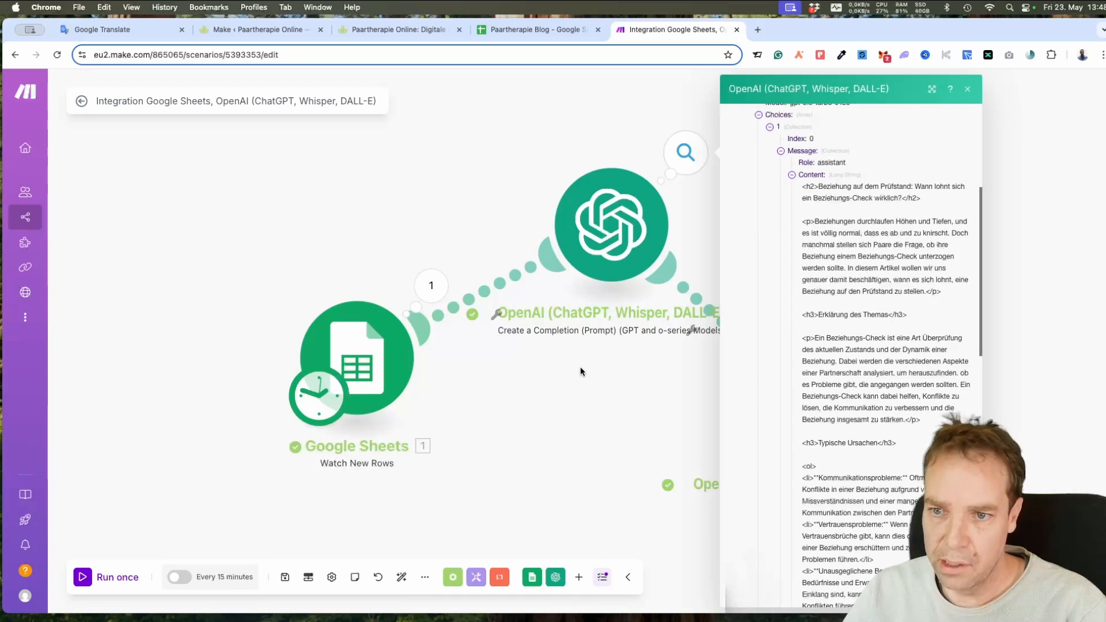
click(675, 398)
- Expand the first data item in the Generate an Image module's run output to examine its revised prompt and URL
click(882, 326)
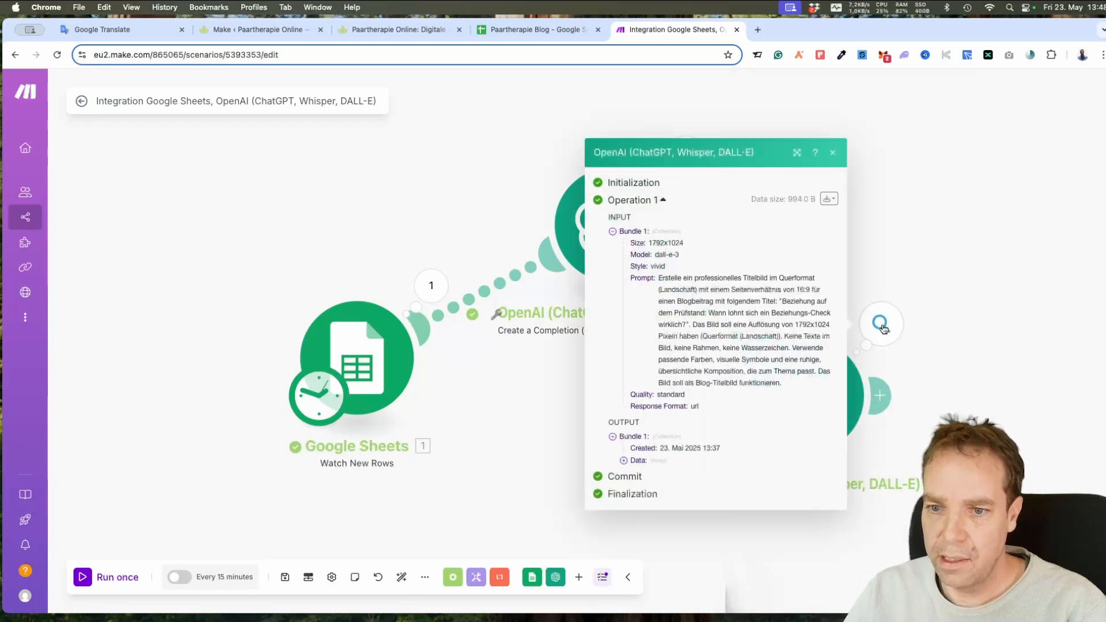
click(627, 462)
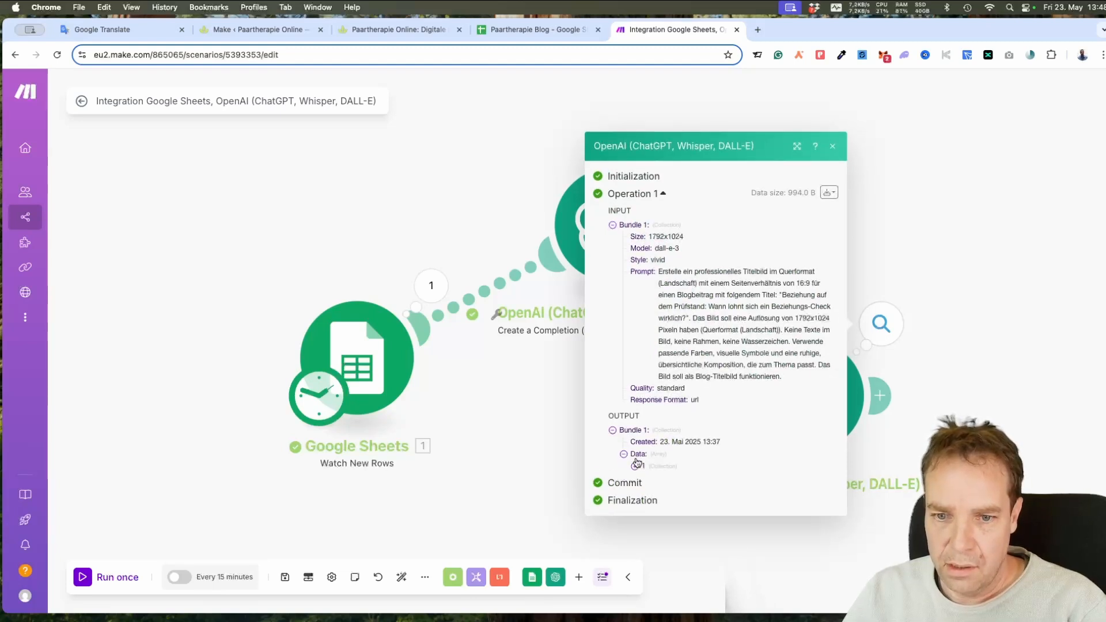
click(636, 464)
scroll(689, 378, down, 3)
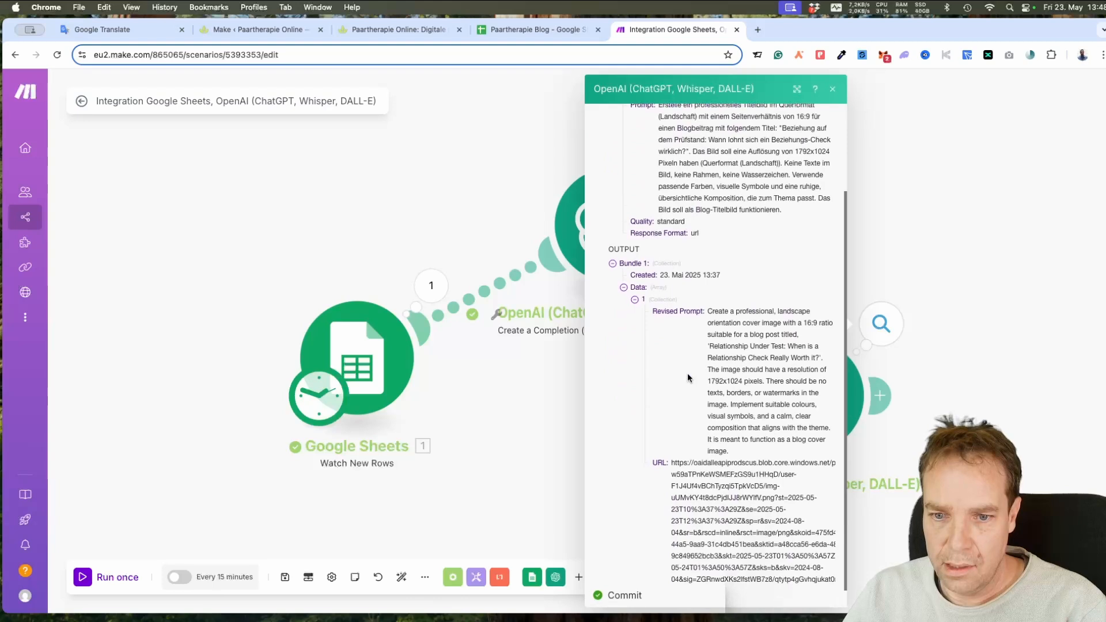
scroll(689, 378, down, 1)
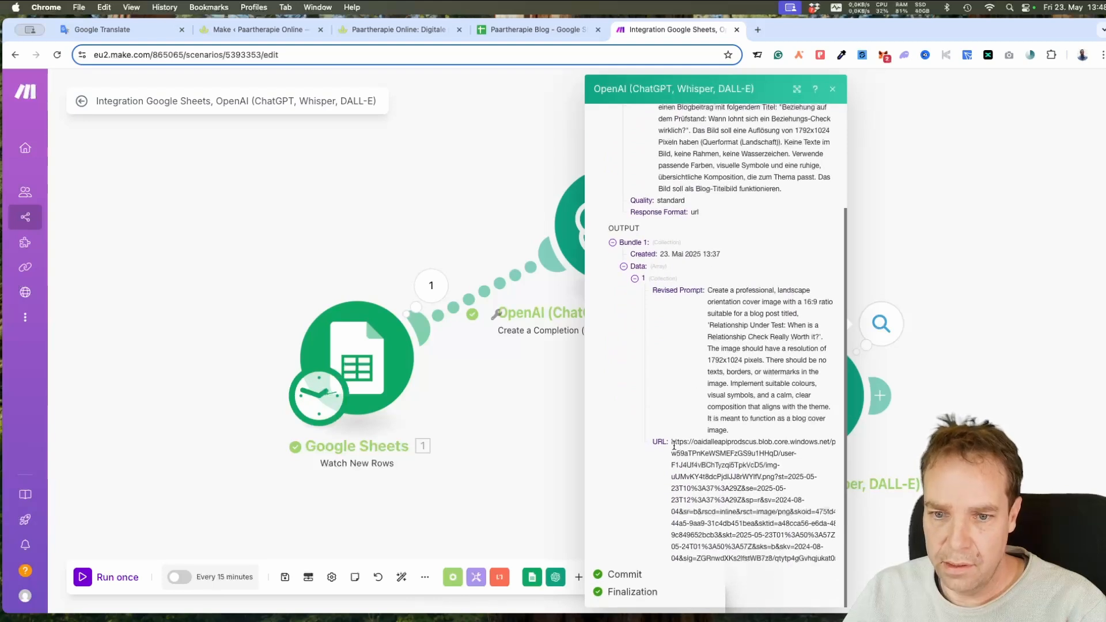
- Copy the generated image's URL, open it in a new browser tab to view the cover image, and return to the scenario
drag(672, 441, 821, 567)
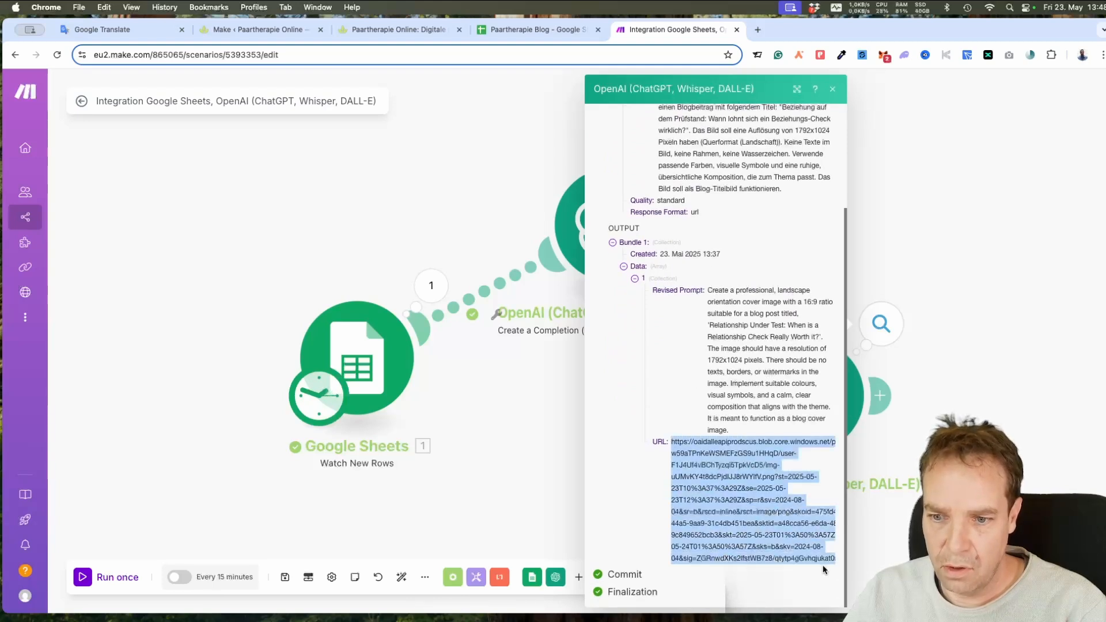
click(757, 30)
key(super+v)
key(Return)
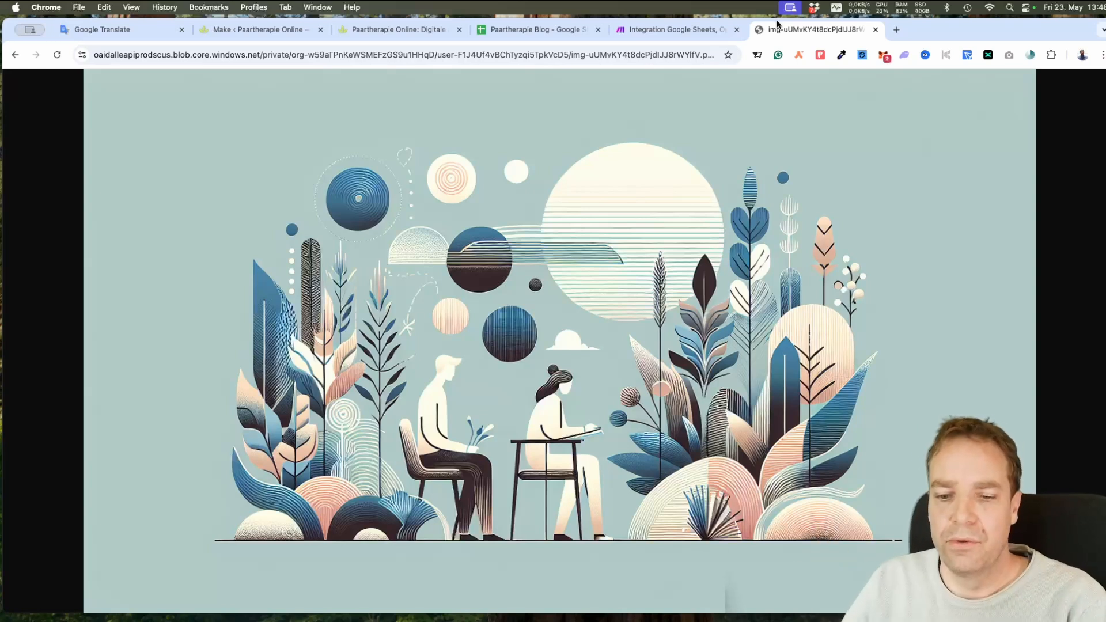
click(652, 34)
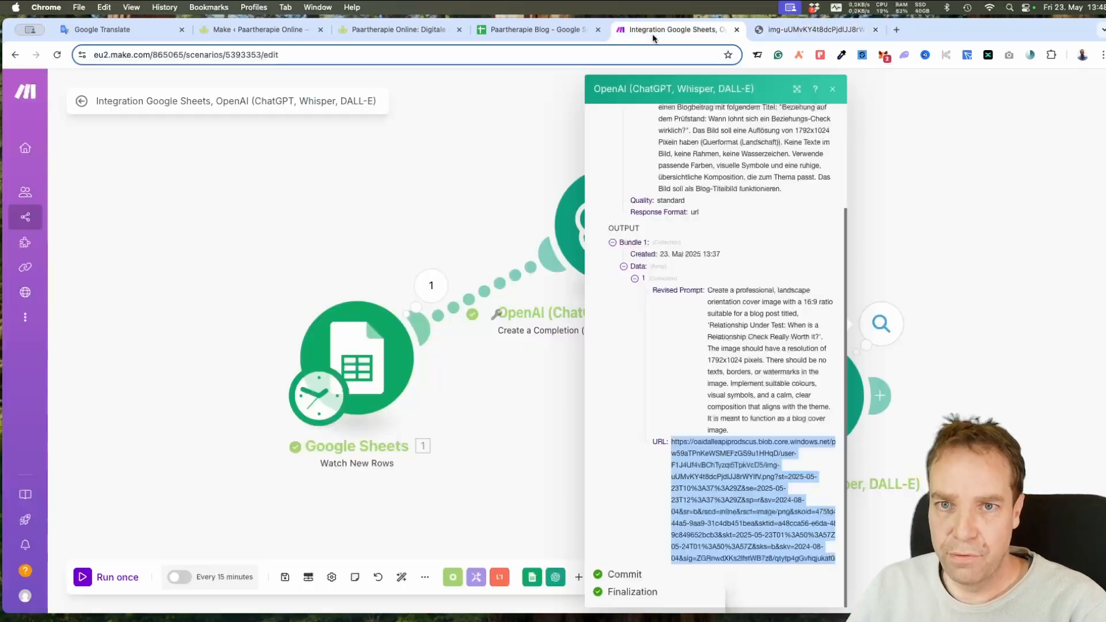
click(894, 178)
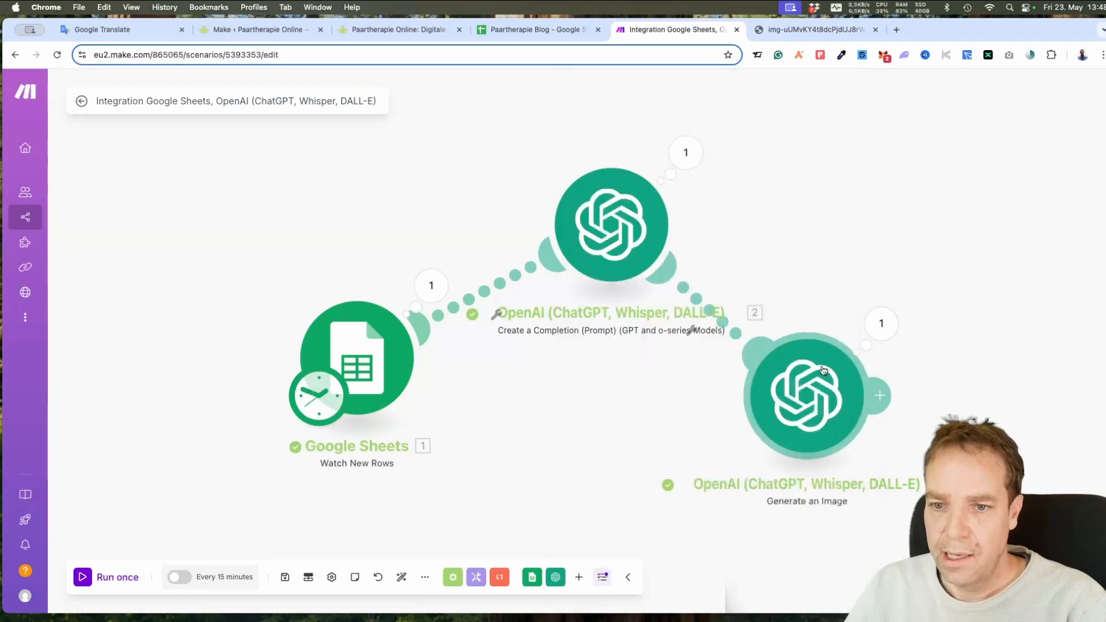
- Add an HTTP "Get a file" module after the Generate an Image module
scroll(763, 288, right, 3)
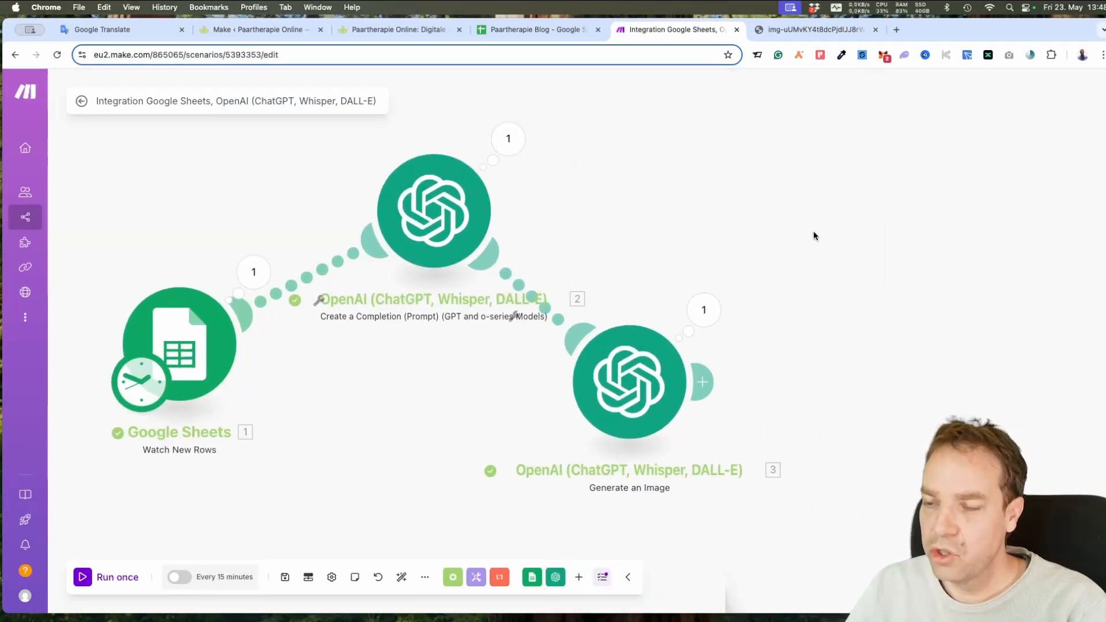
right_click(806, 224)
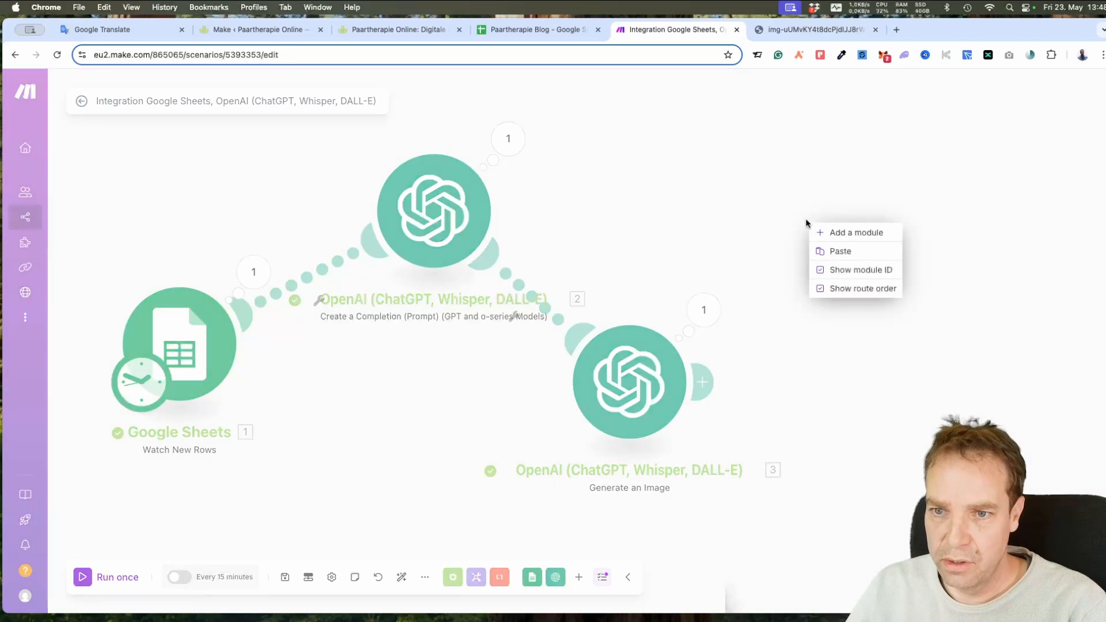
click(830, 229)
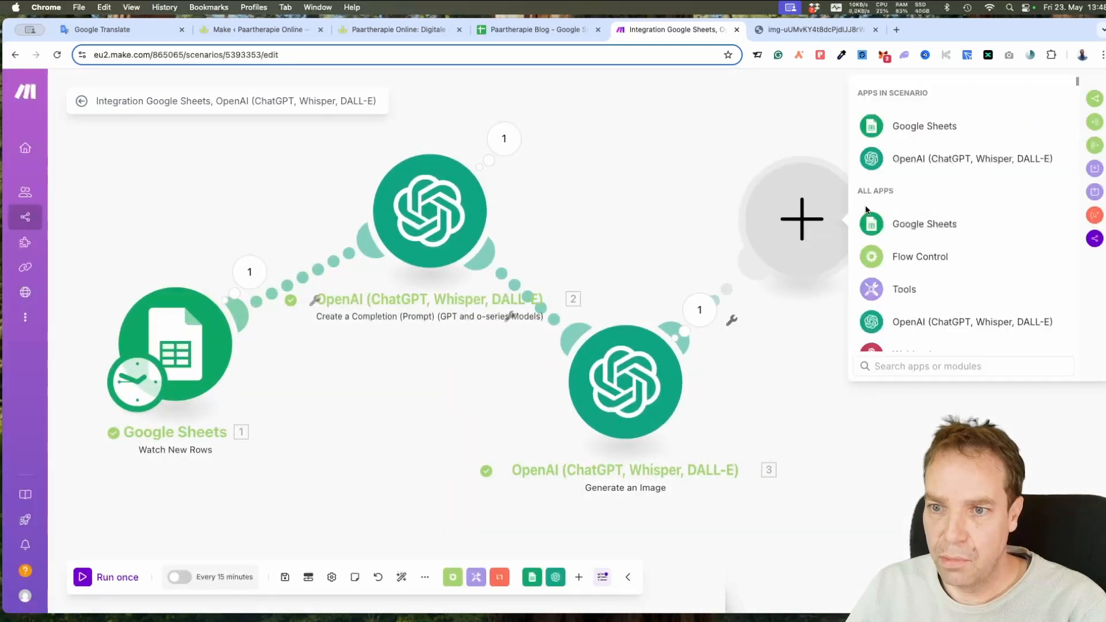
text(html)
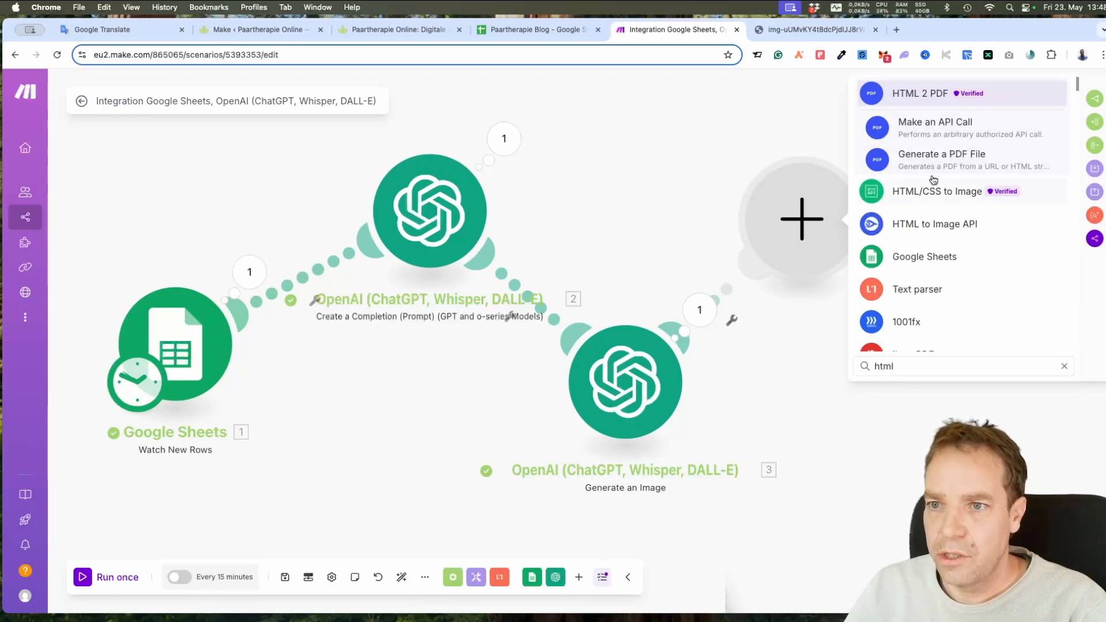
scroll(943, 192, down, 1)
scroll(942, 192, down, 5)
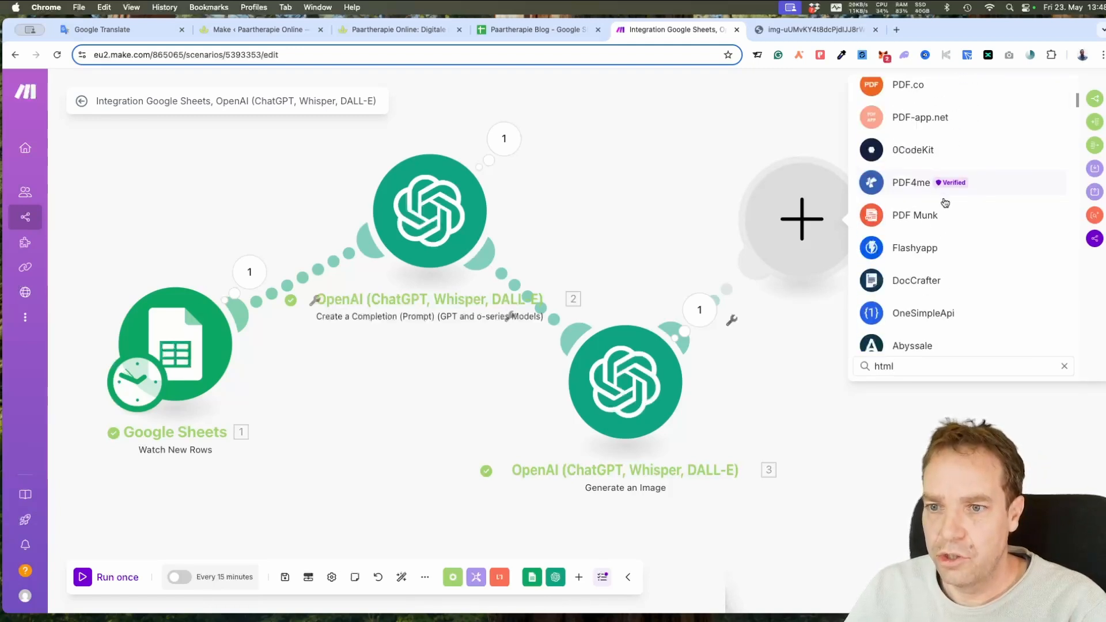
scroll(945, 202, down, 6)
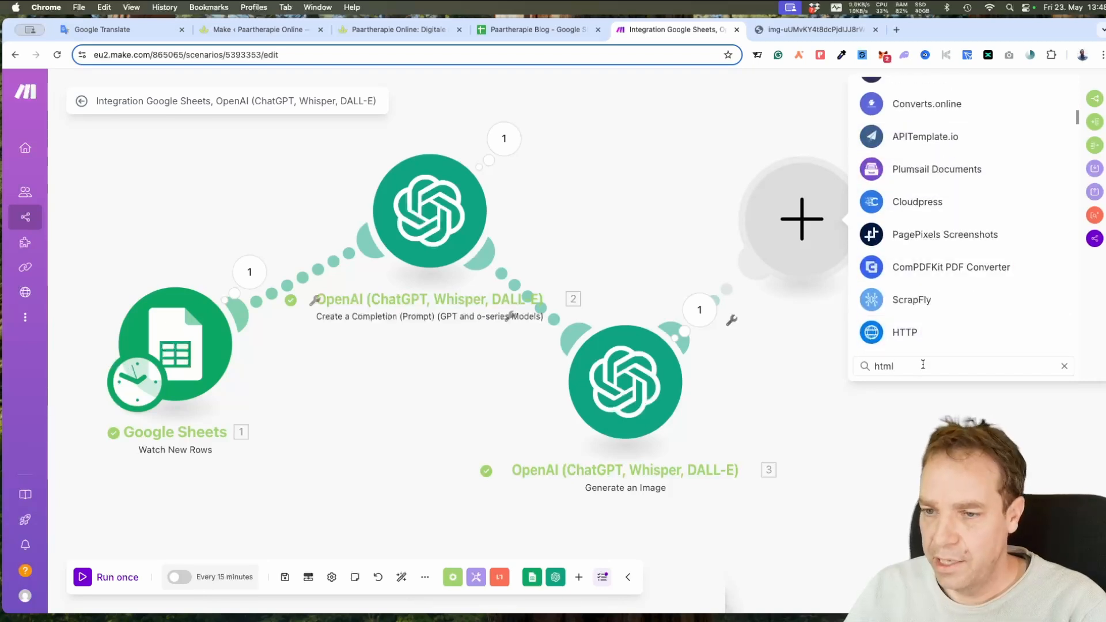
click(906, 334)
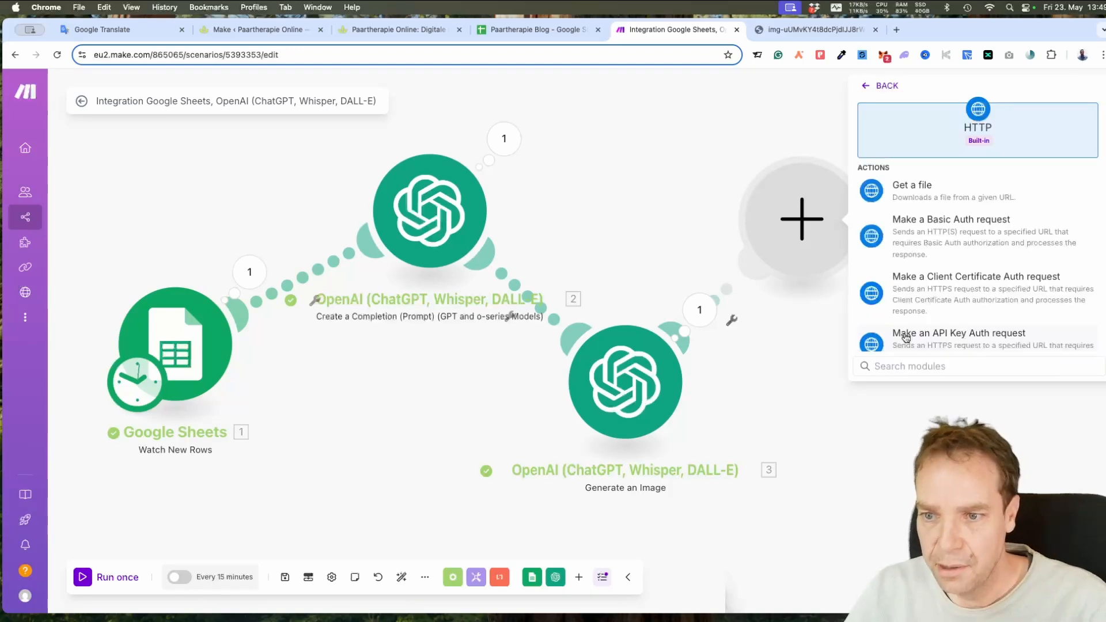
click(918, 196)
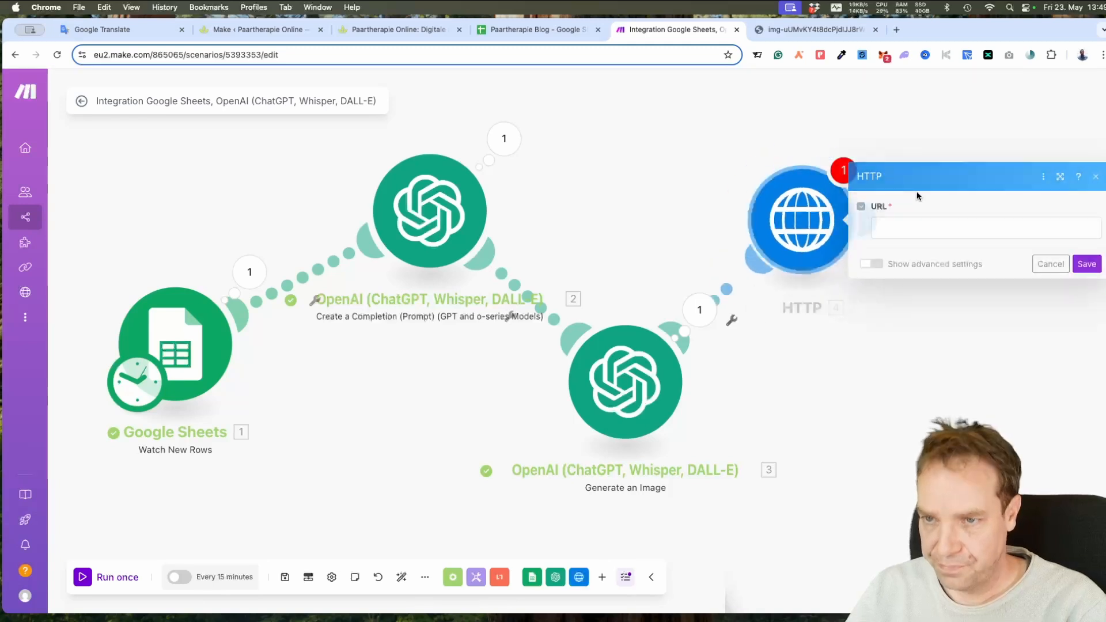
- Map the HTTP module's URL to the URL in the Generate an Image module's Data array and save the module
click(890, 229)
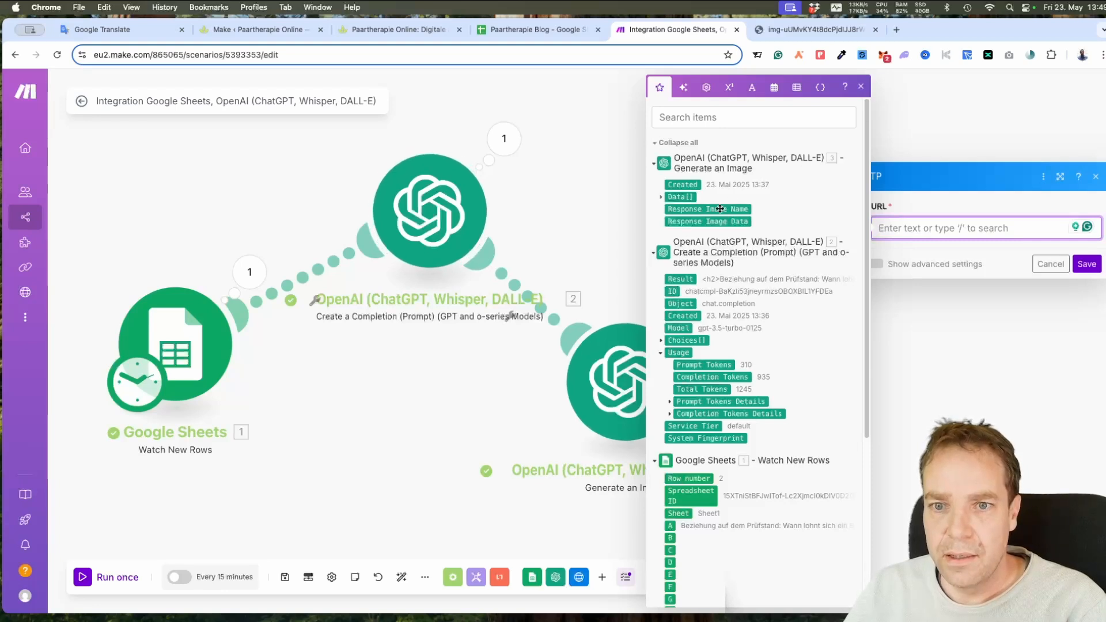
click(663, 199)
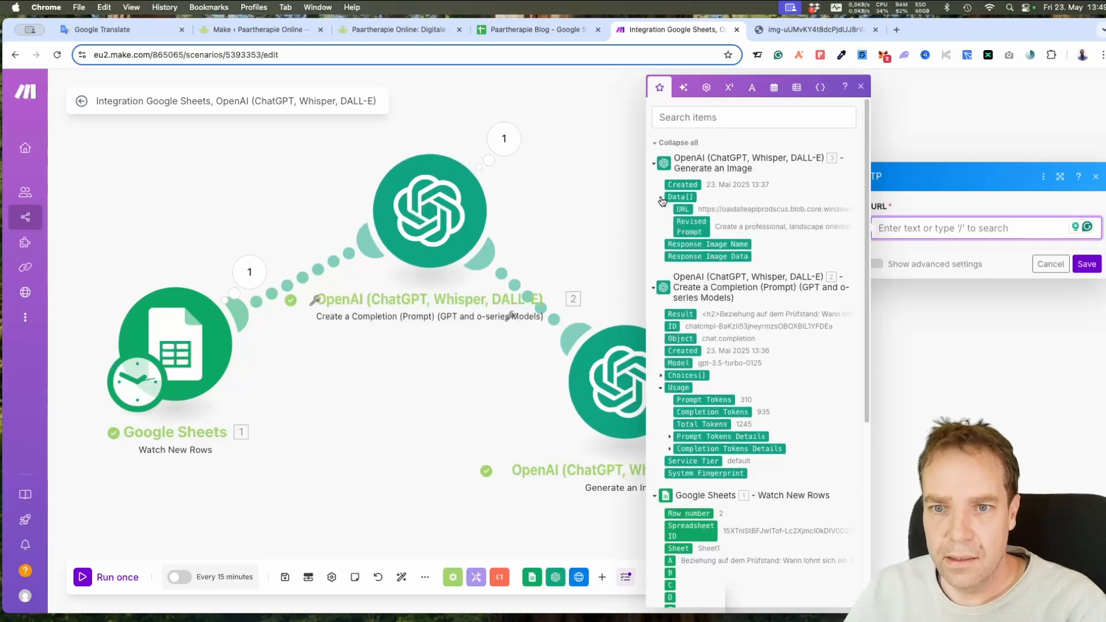
click(682, 209)
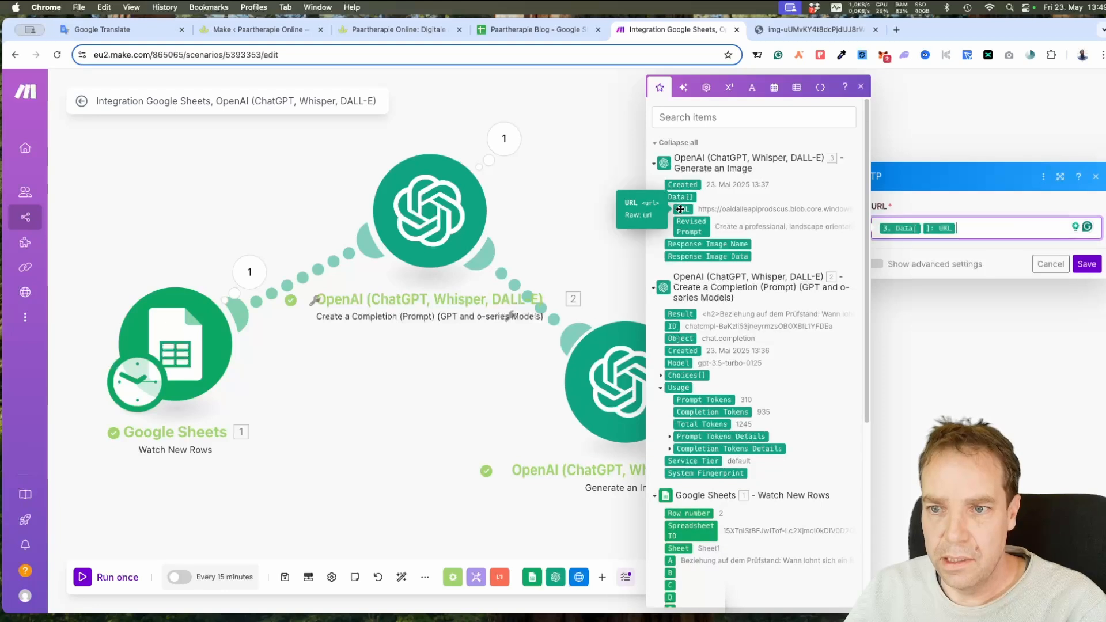
click(942, 188)
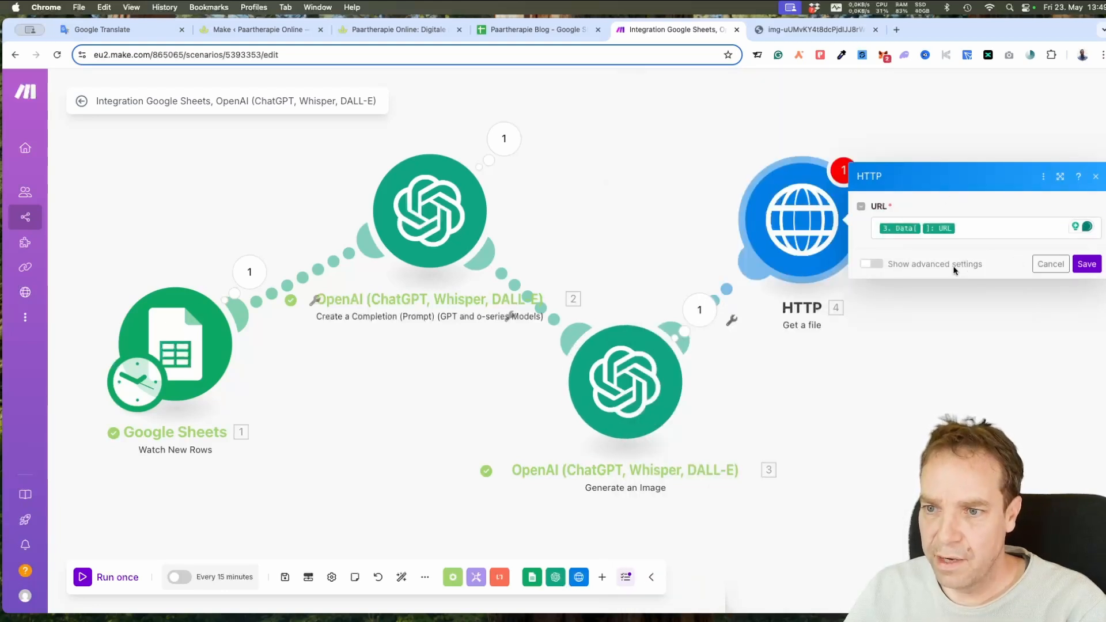
click(1087, 264)
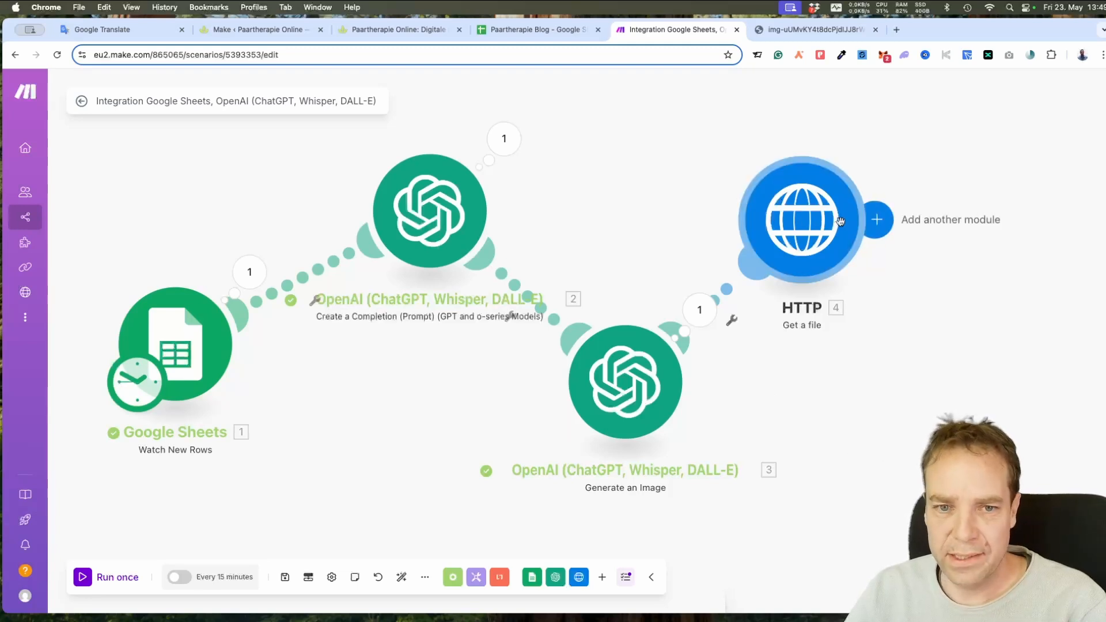
- Run the scenario once and check the file name in the HTTP module's output
click(110, 582)
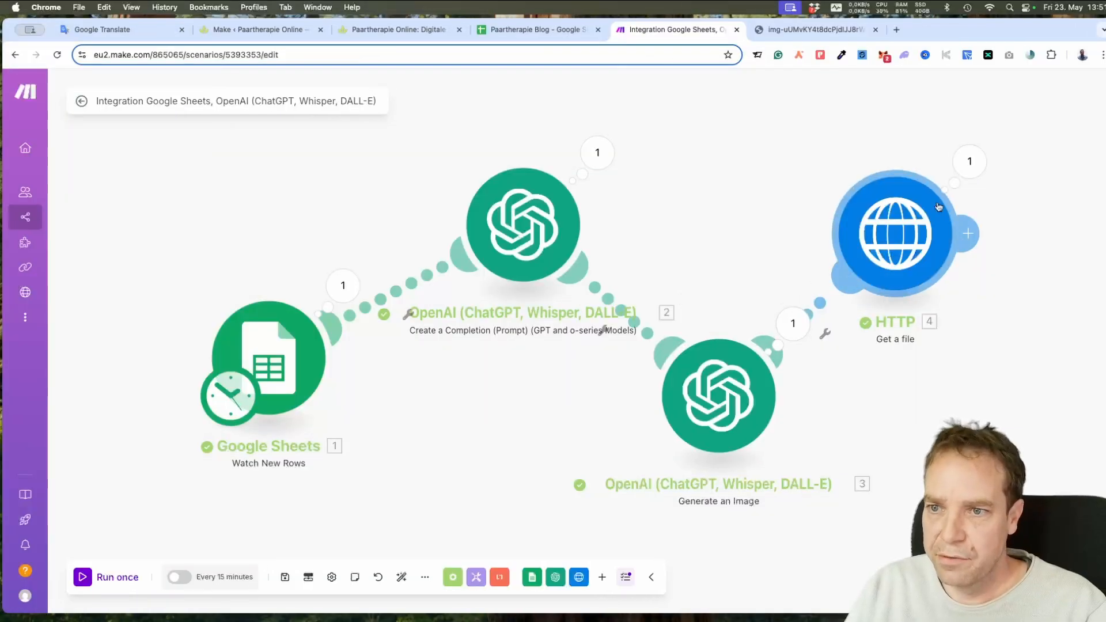
click(972, 167)
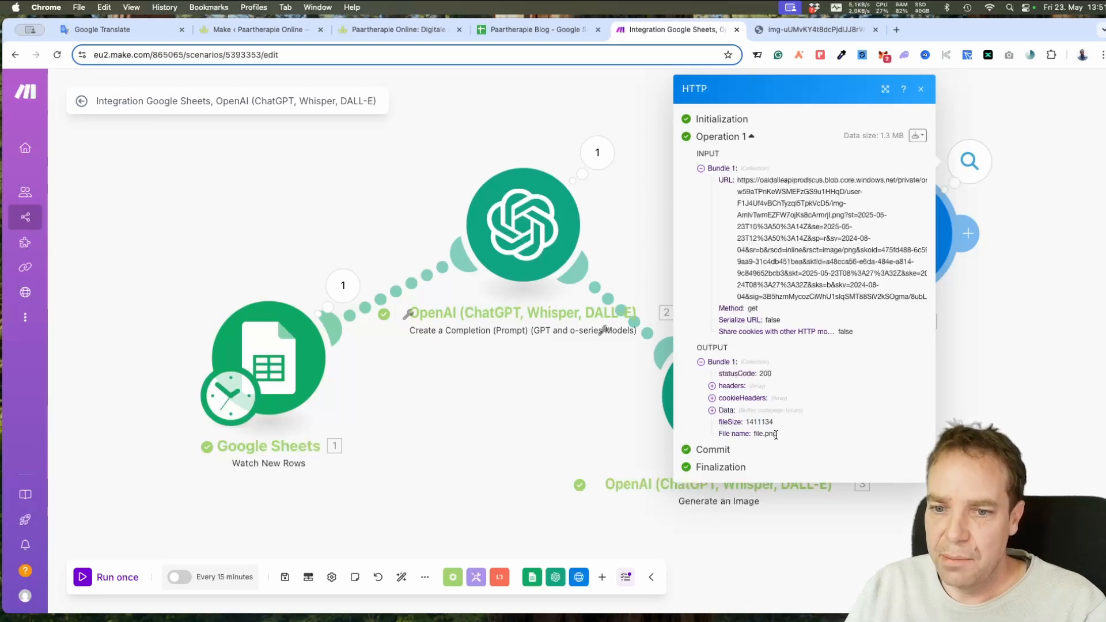
drag(777, 434, 754, 435)
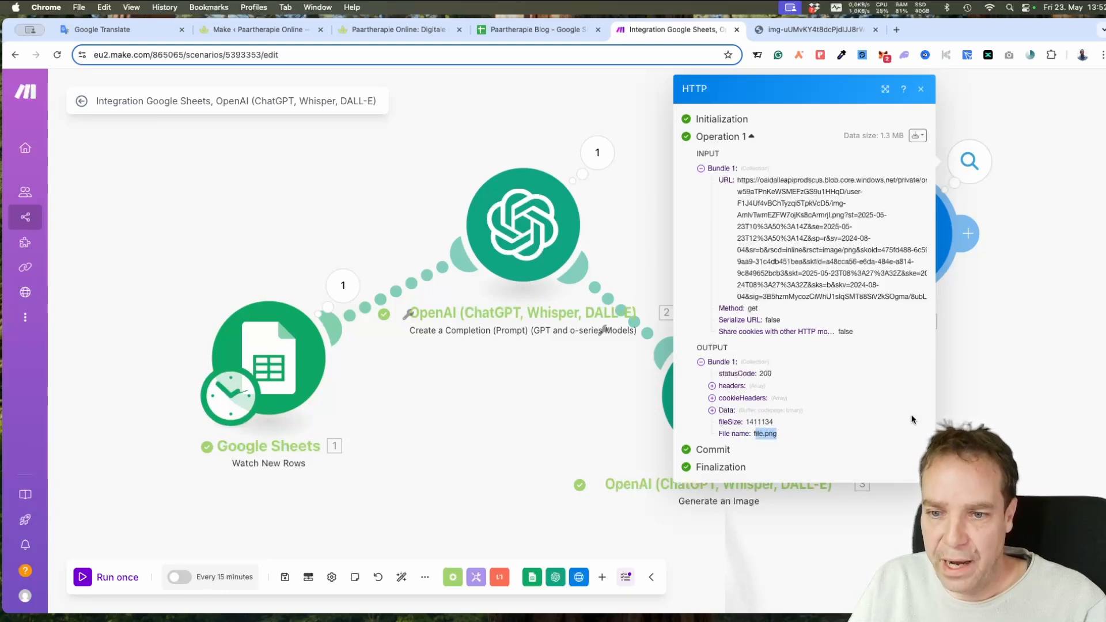
key(Escape)
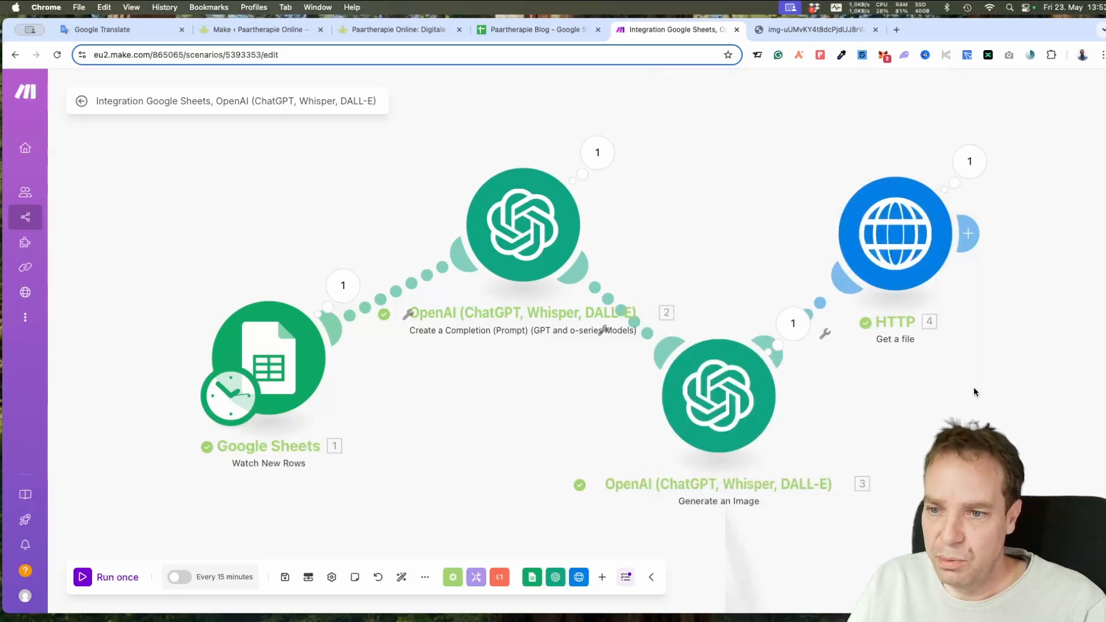
- Add an Image "Convert a format" module after the HTTP module
drag(966, 378, 797, 374)
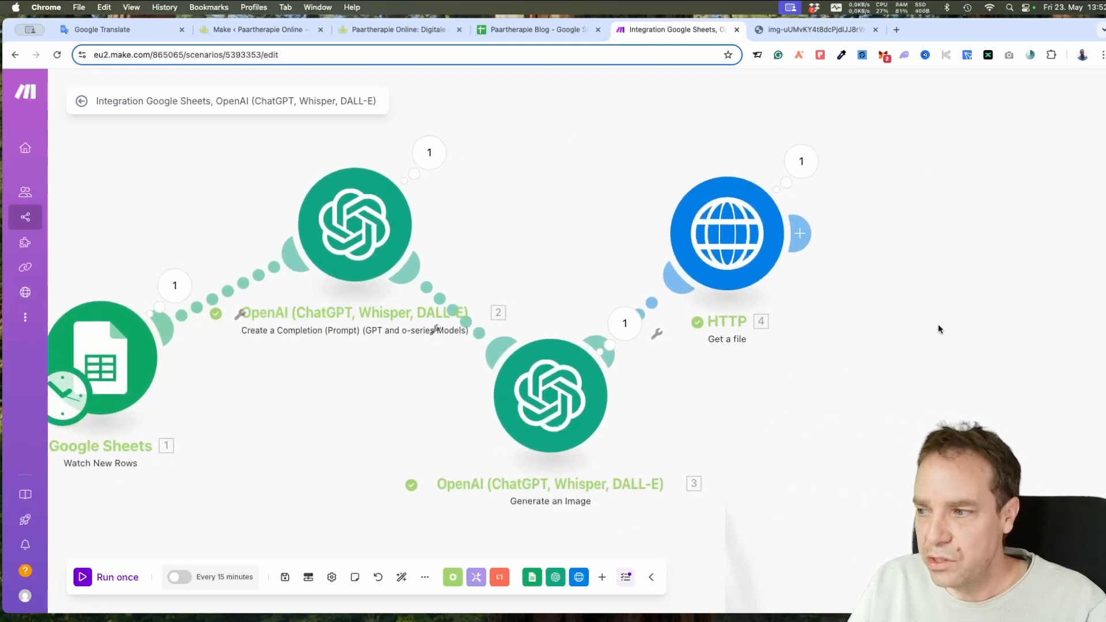
drag(938, 329, 868, 335)
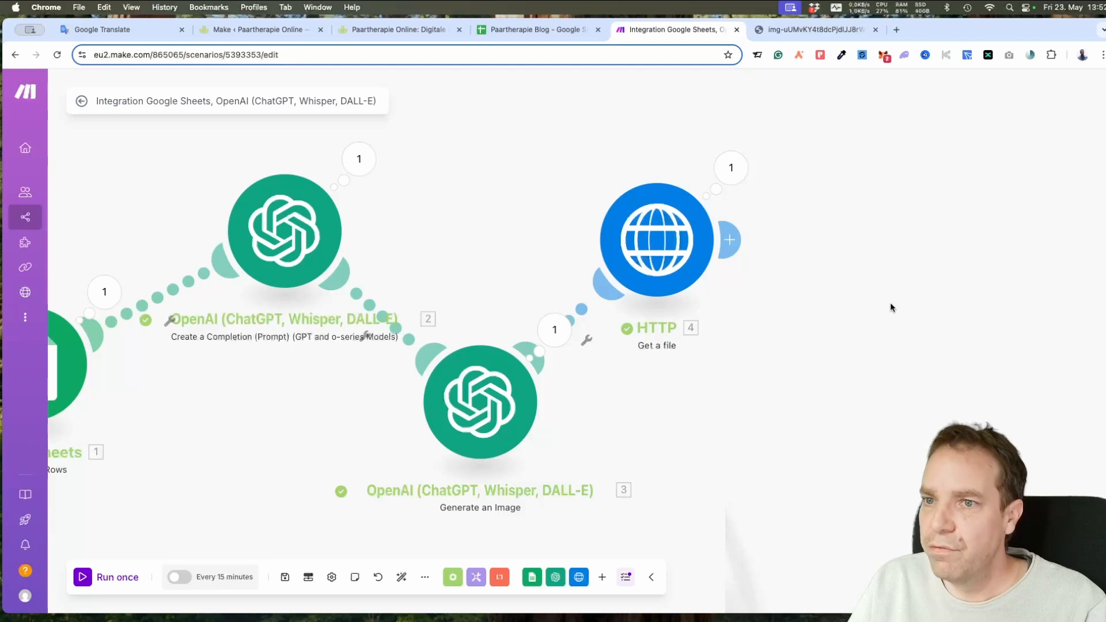
right_click(876, 236)
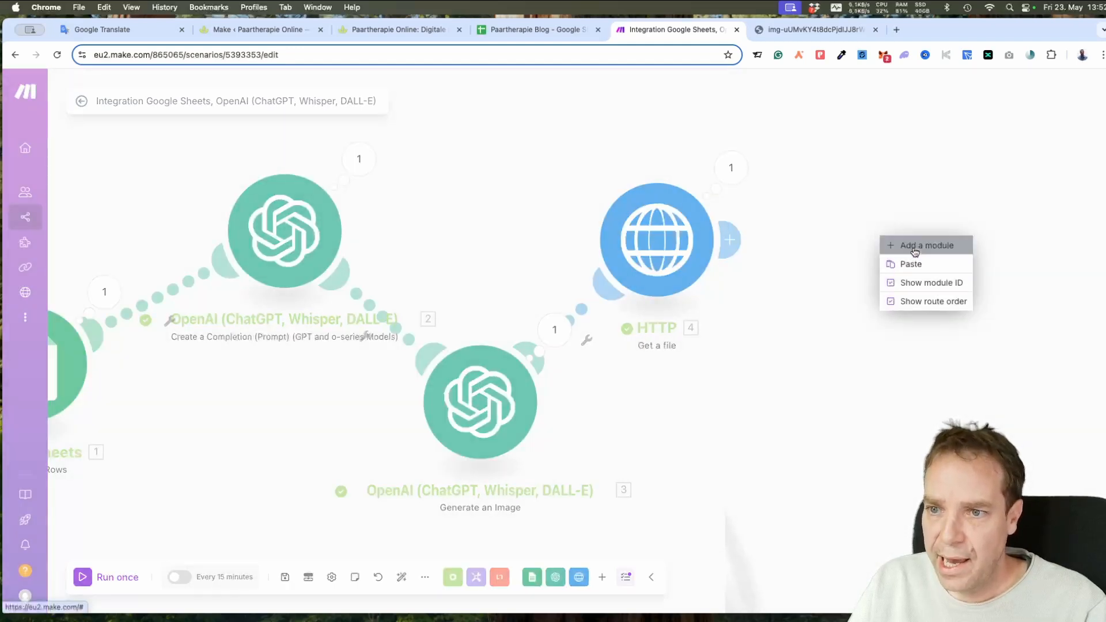
click(915, 248)
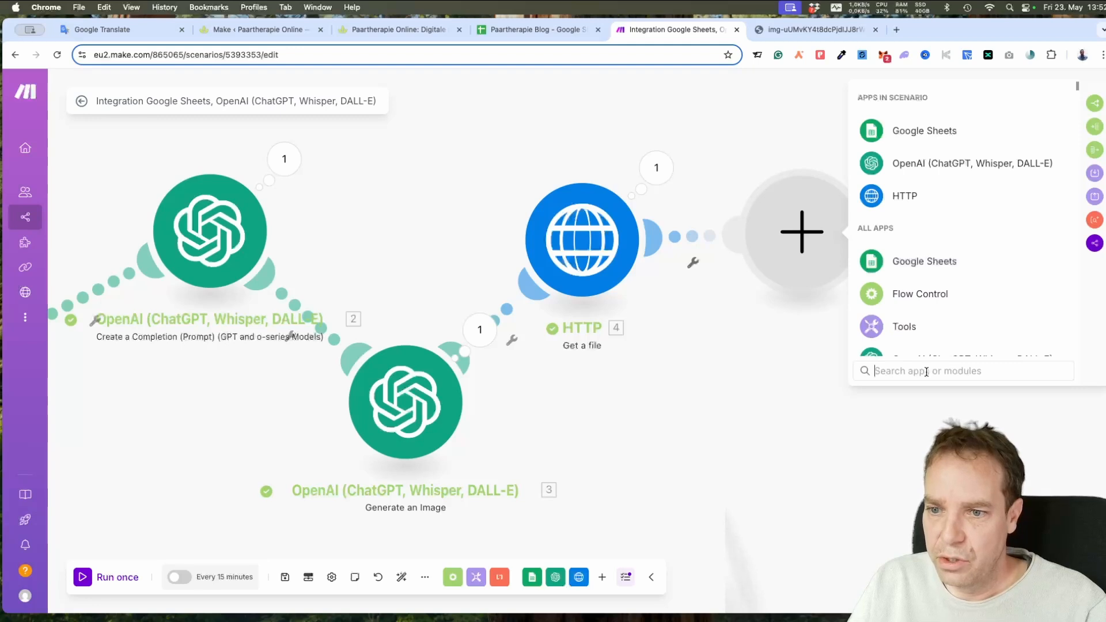
text(image)
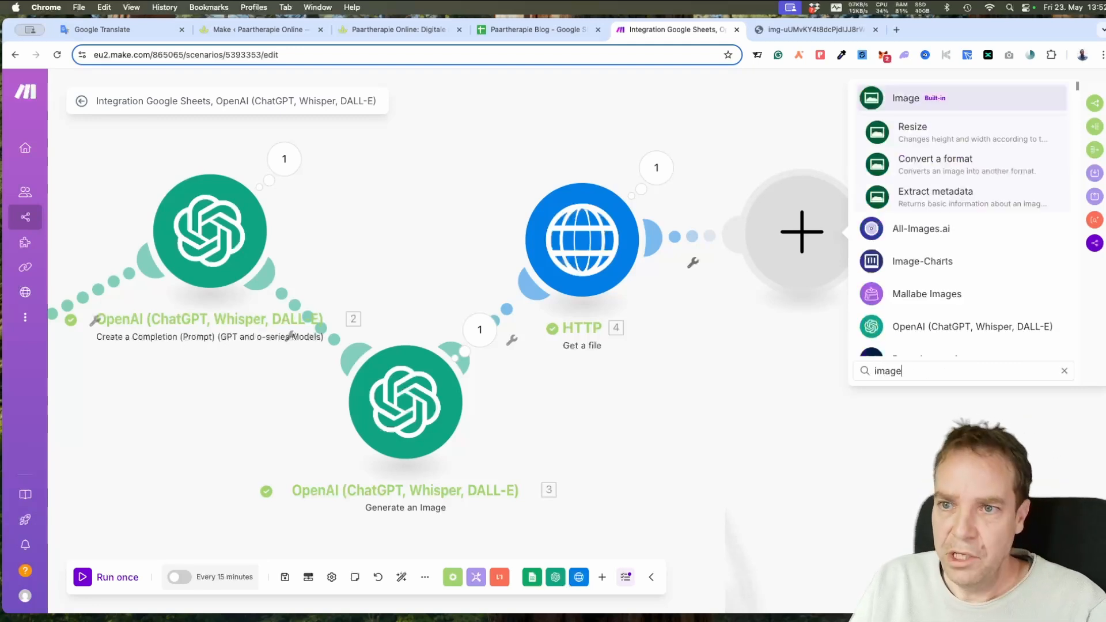
click(930, 165)
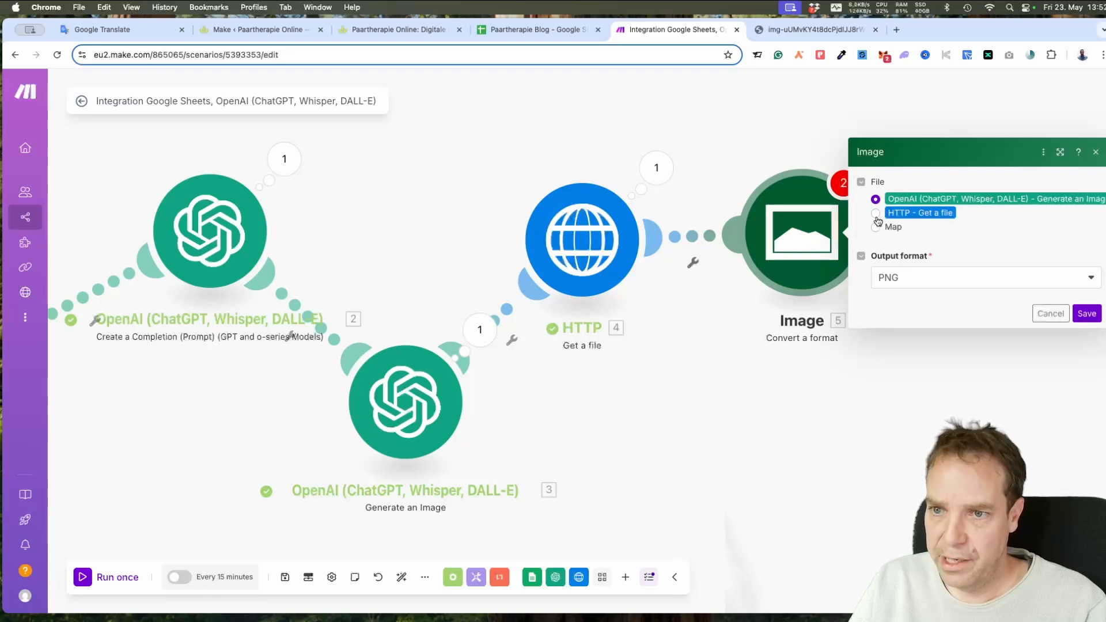
- Set the Image module's source file to HTTP - Get a file and its output format to JPG, and save the module
click(902, 278)
click(909, 319)
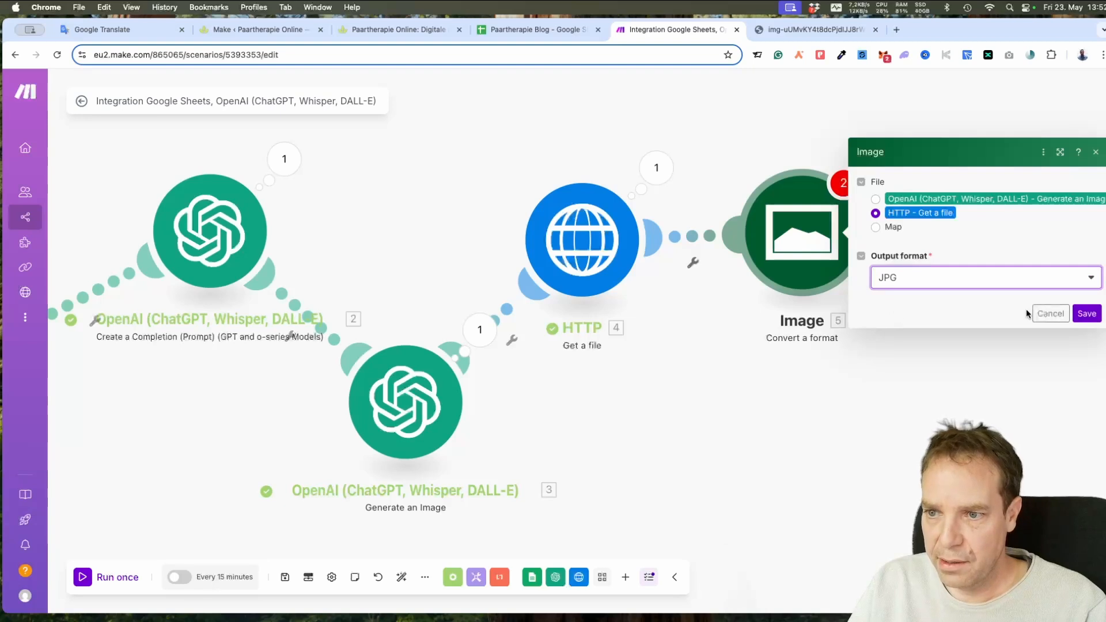
click(1086, 313)
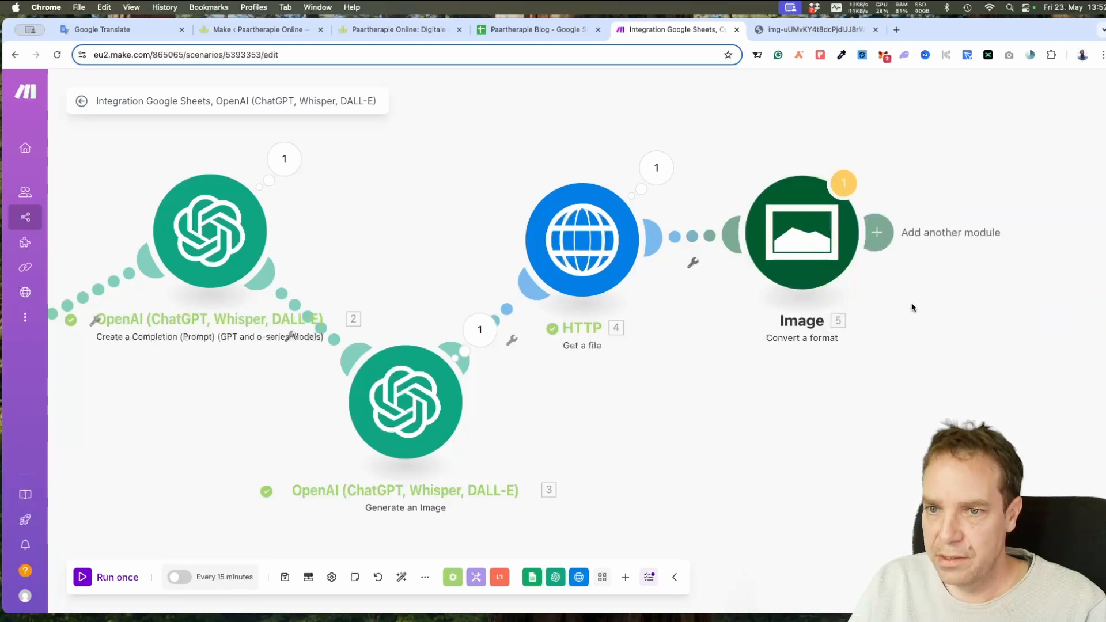
- Save the scenario and run it once, accepting the warnings about the Image module being last in the route
drag(1001, 298, 897, 294)
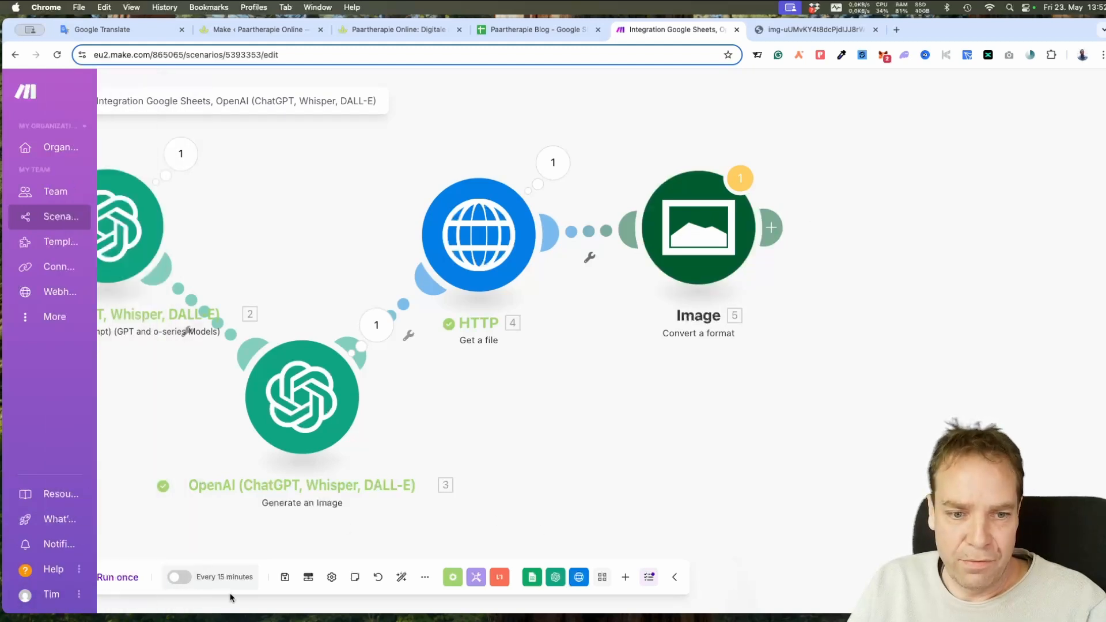
click(282, 578)
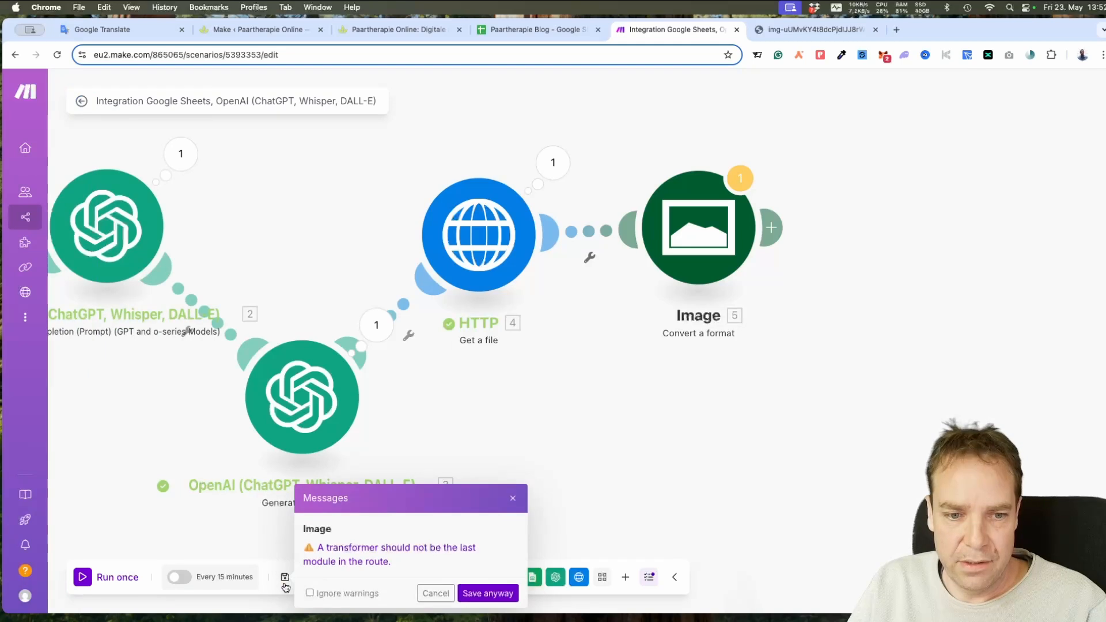
click(487, 593)
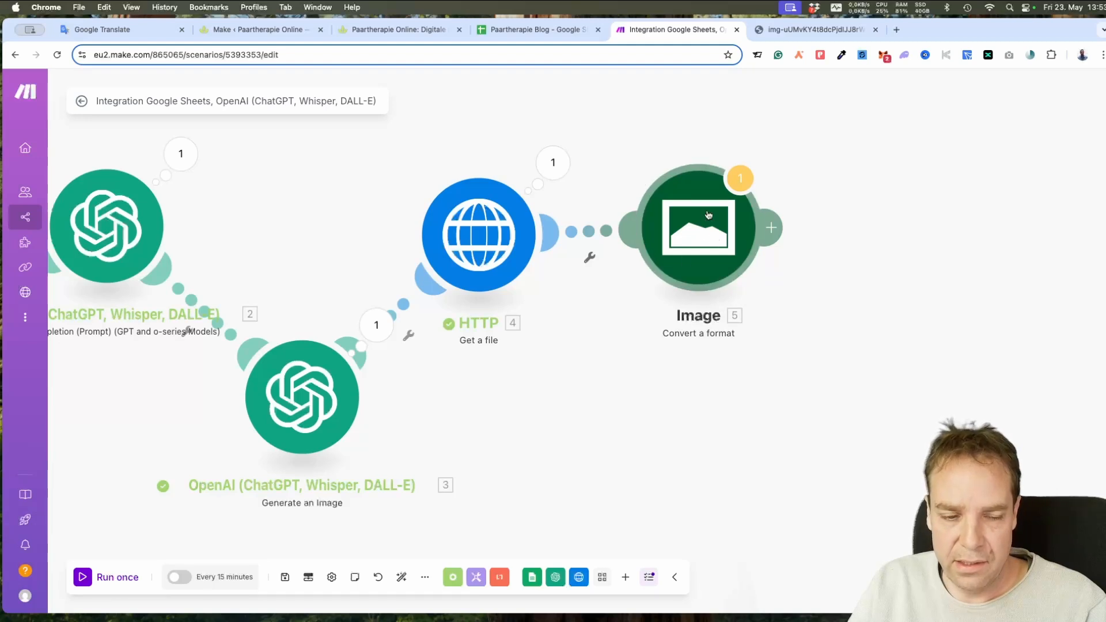
click(124, 578)
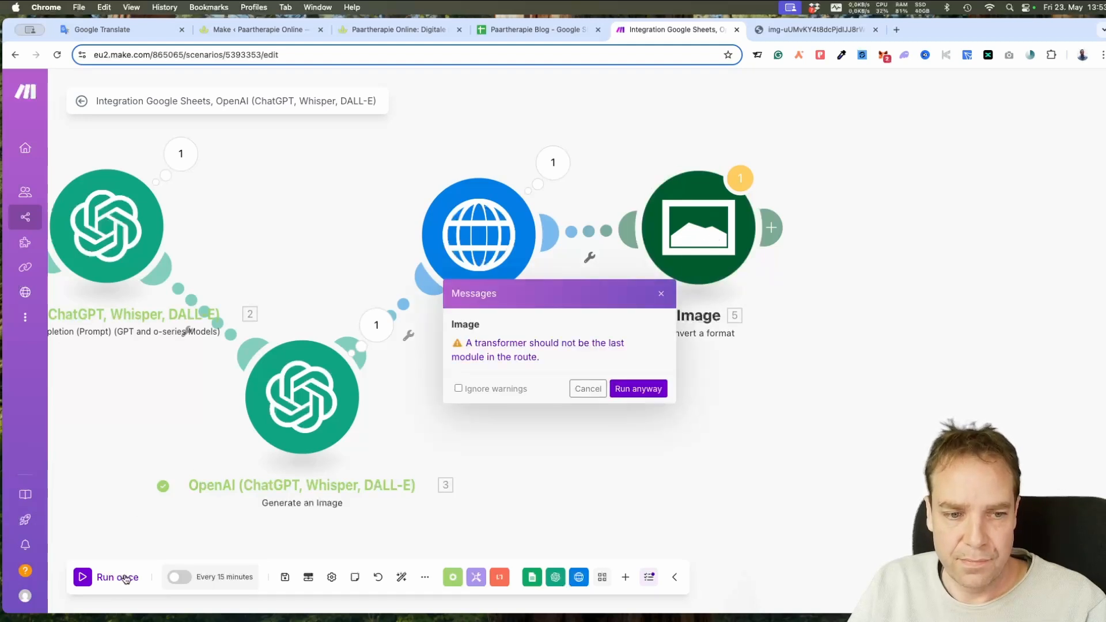
click(636, 390)
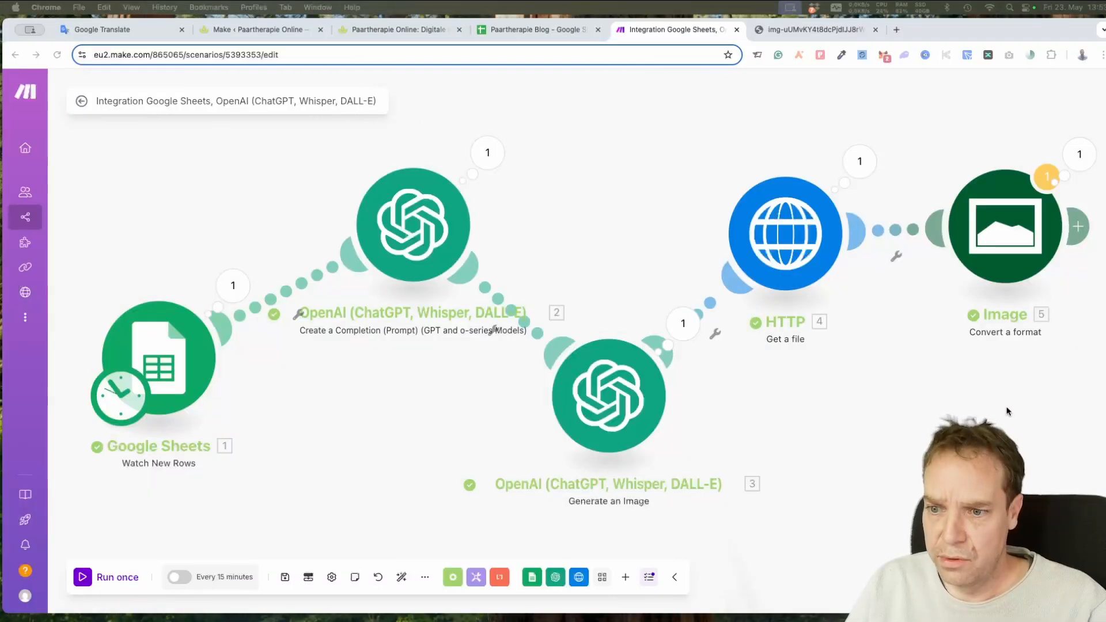
- Check the converted file's name in the Image module's run output
drag(1014, 398, 825, 420)
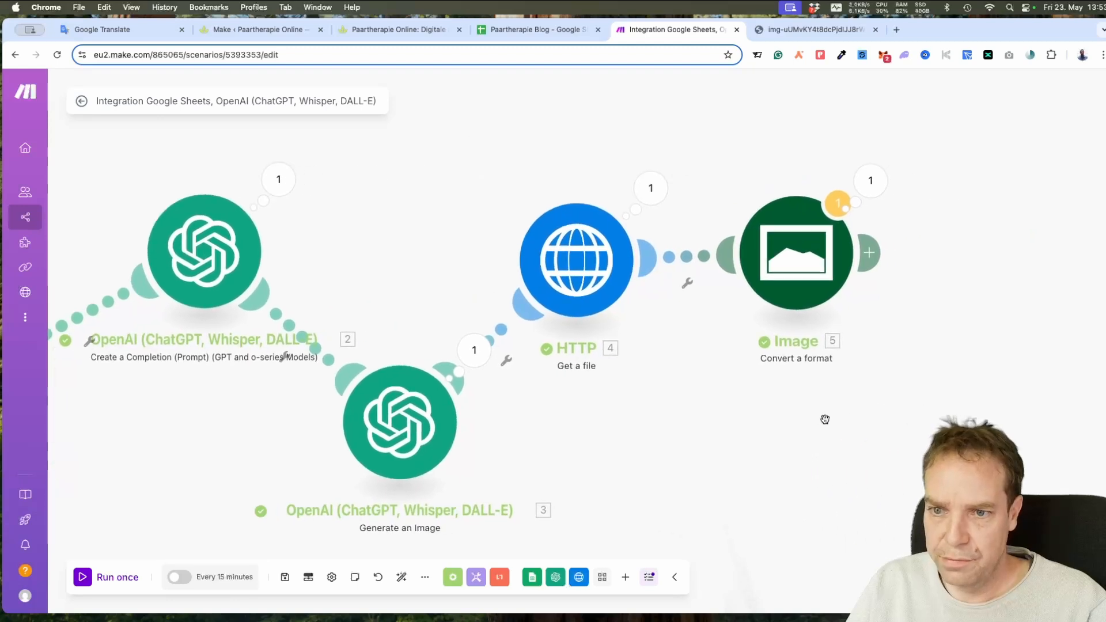
click(871, 193)
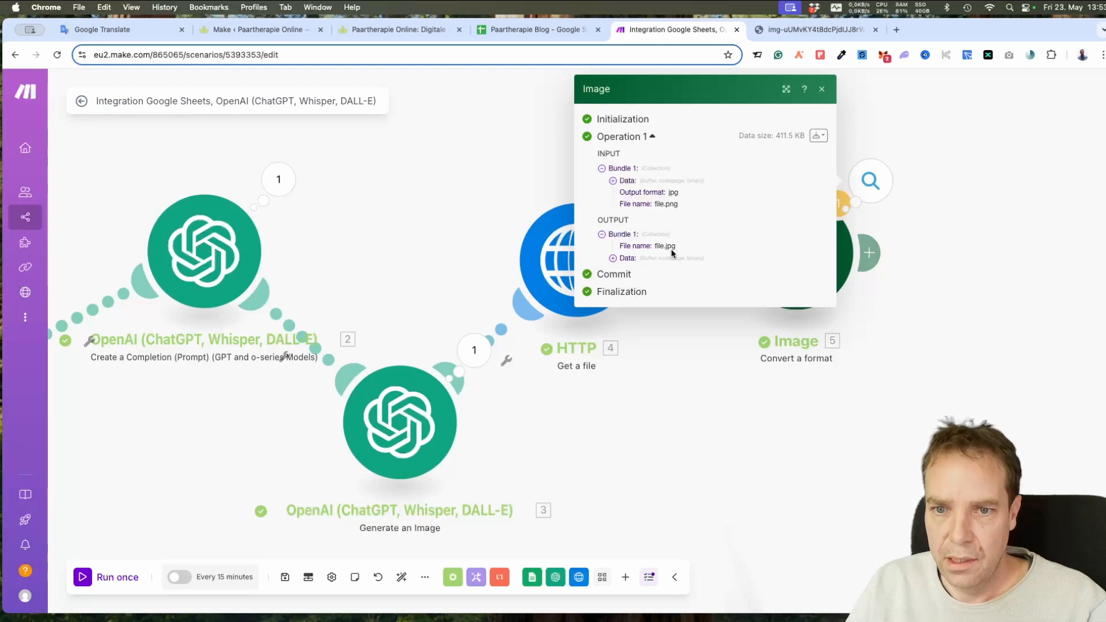
click(953, 365)
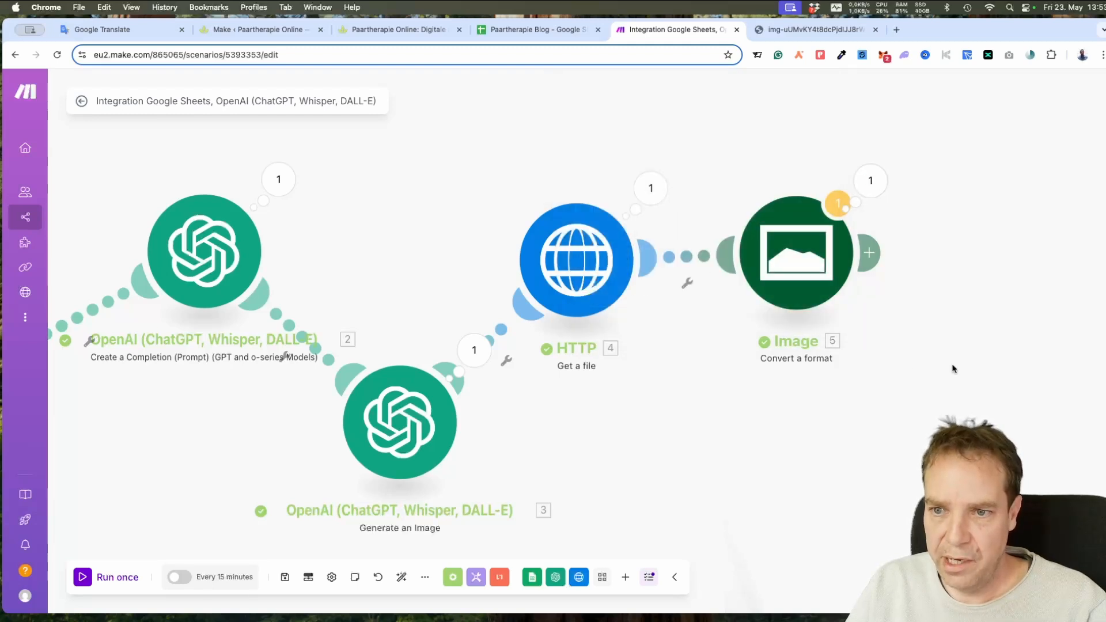
- Add a WordPress "Create a Media Item" module after the Image module
drag(972, 362, 859, 362)
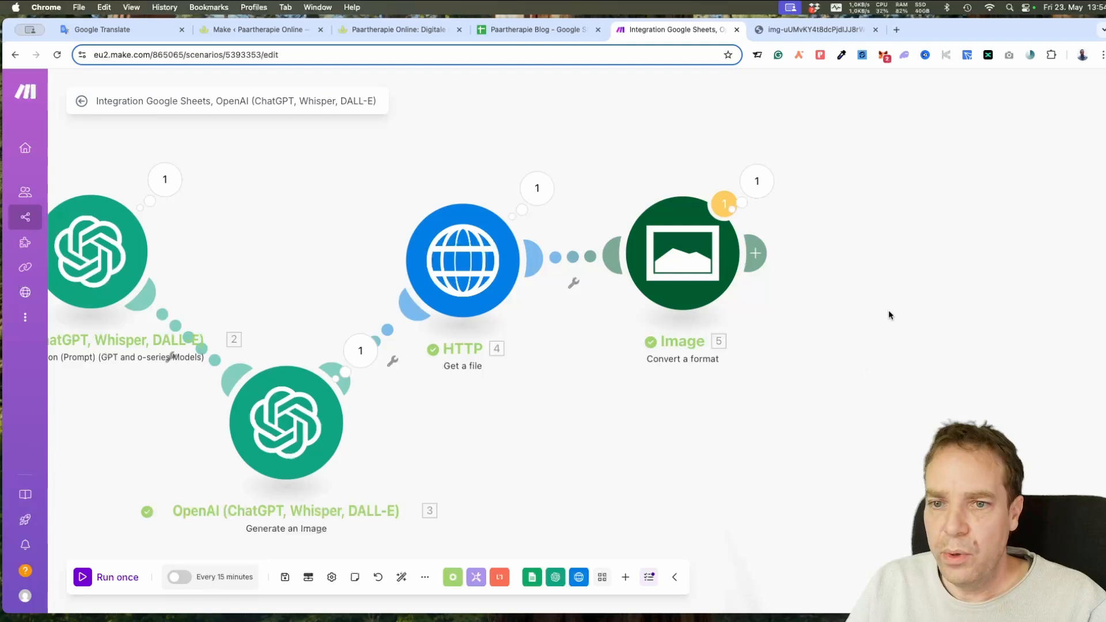
right_click(886, 265)
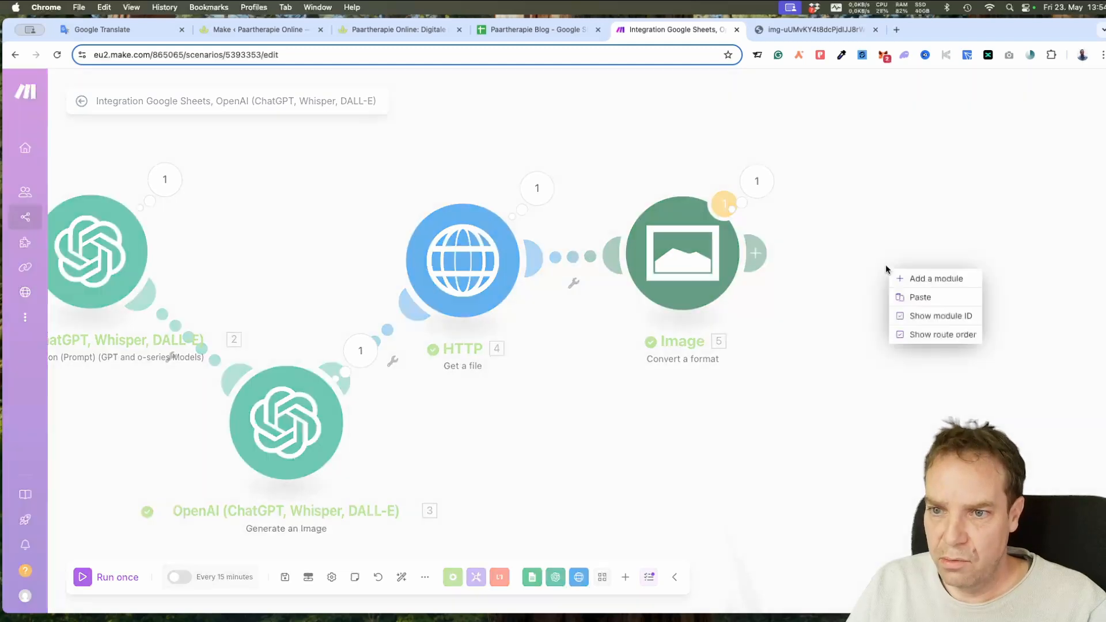
click(905, 279)
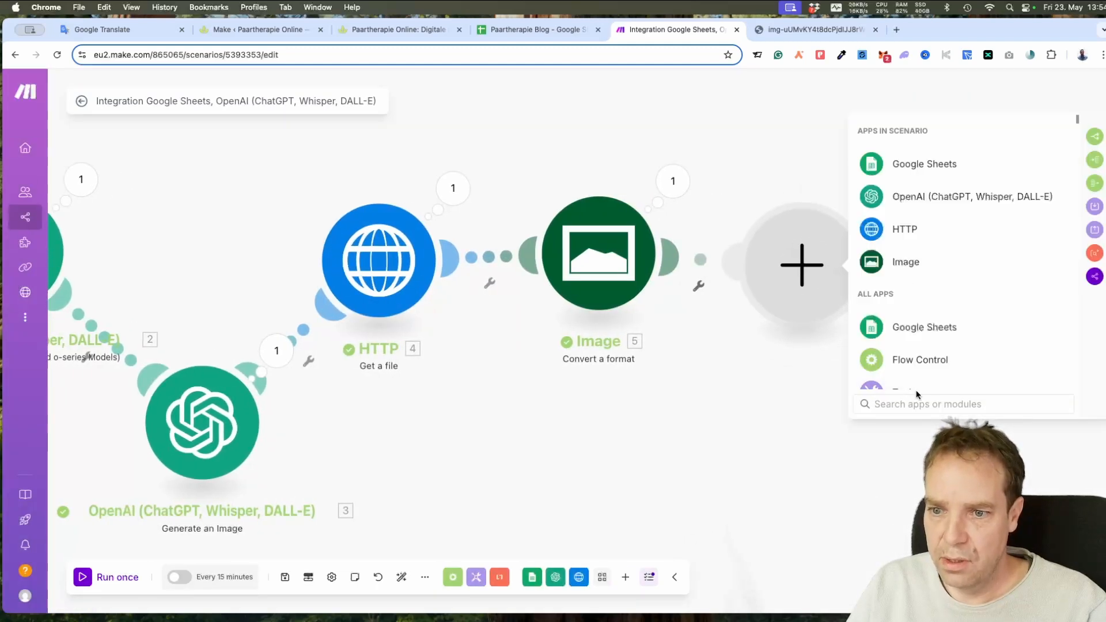
text(wordpress)
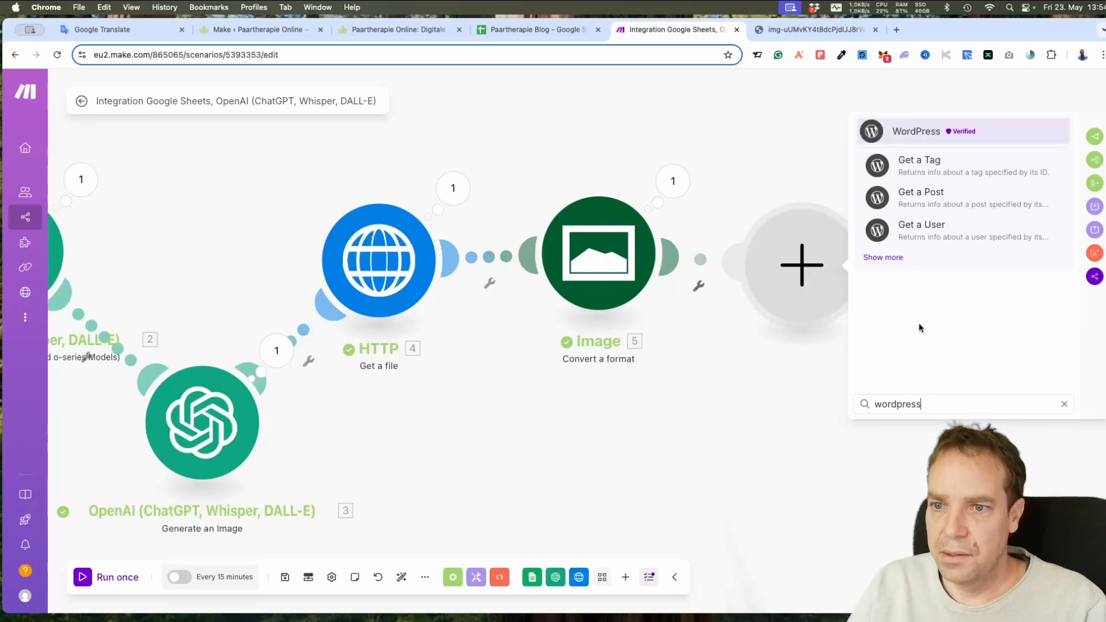
click(885, 262)
scroll(965, 260, down, 5)
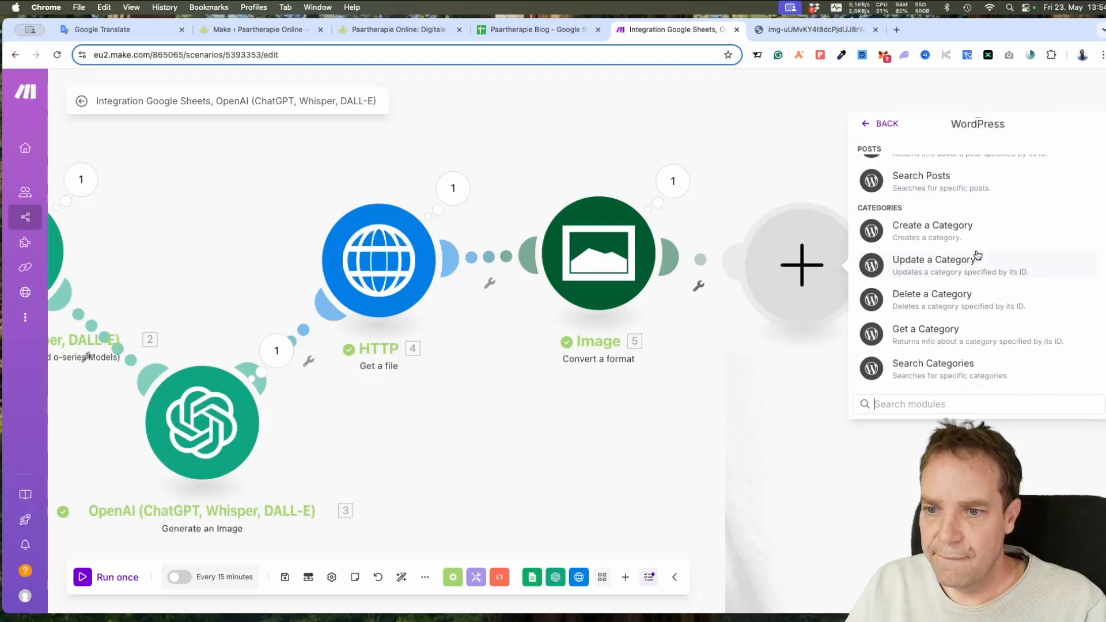
scroll(977, 255, down, 2)
scroll(978, 258, down, 3)
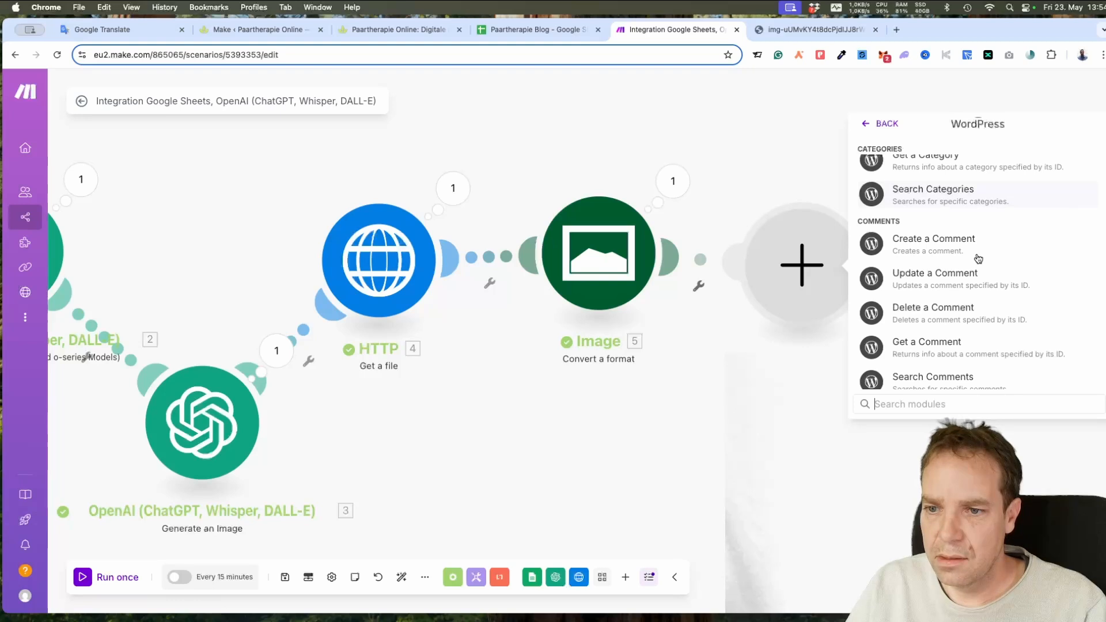
scroll(1013, 299, down, 1)
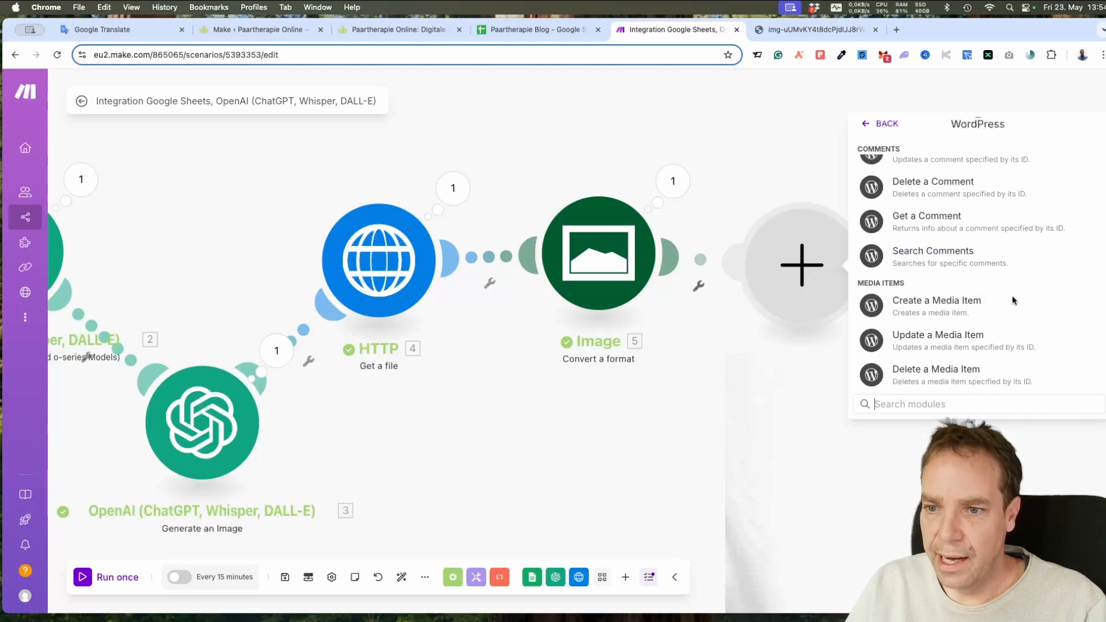
click(931, 304)
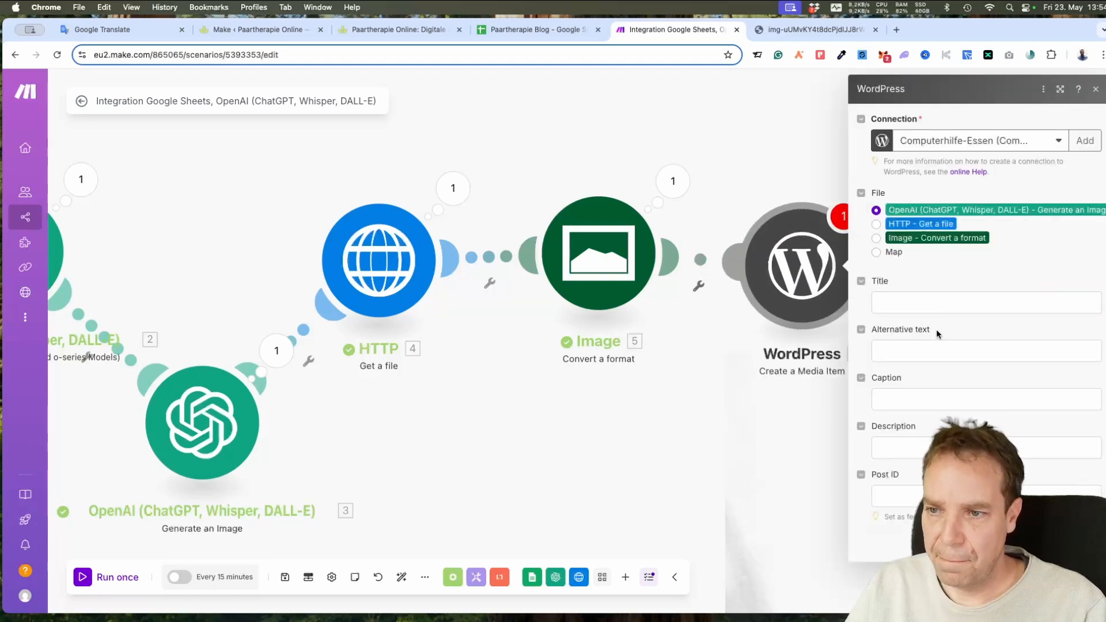
- Switch the media item's file source to Map and clear the prefilled Data and File name mappings
click(877, 253)
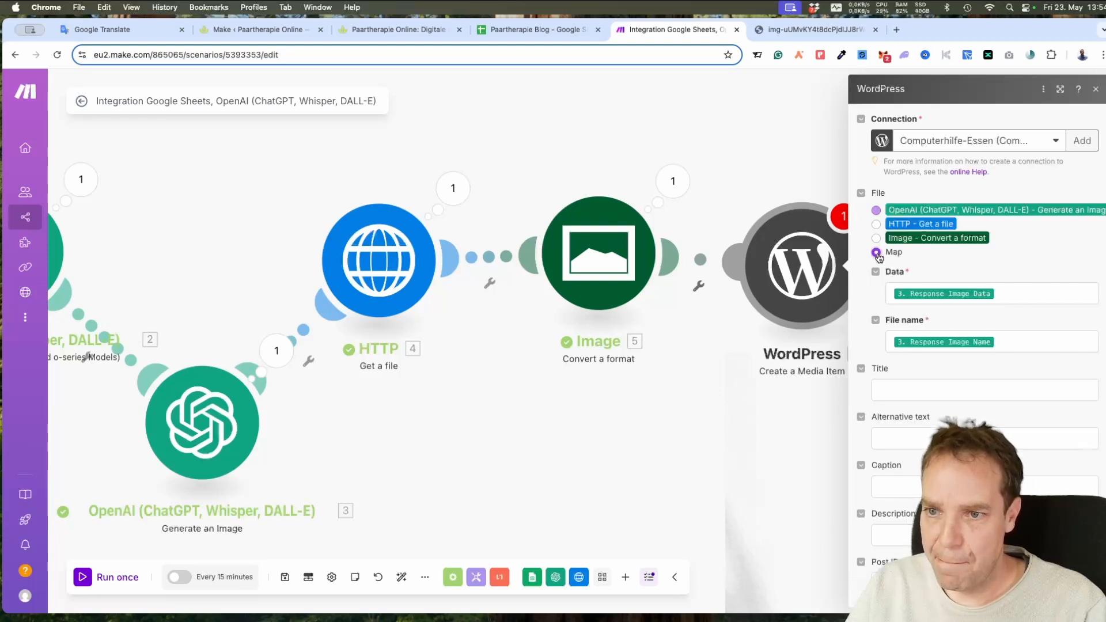
click(1071, 305)
key(BackSpace)
click(1021, 348)
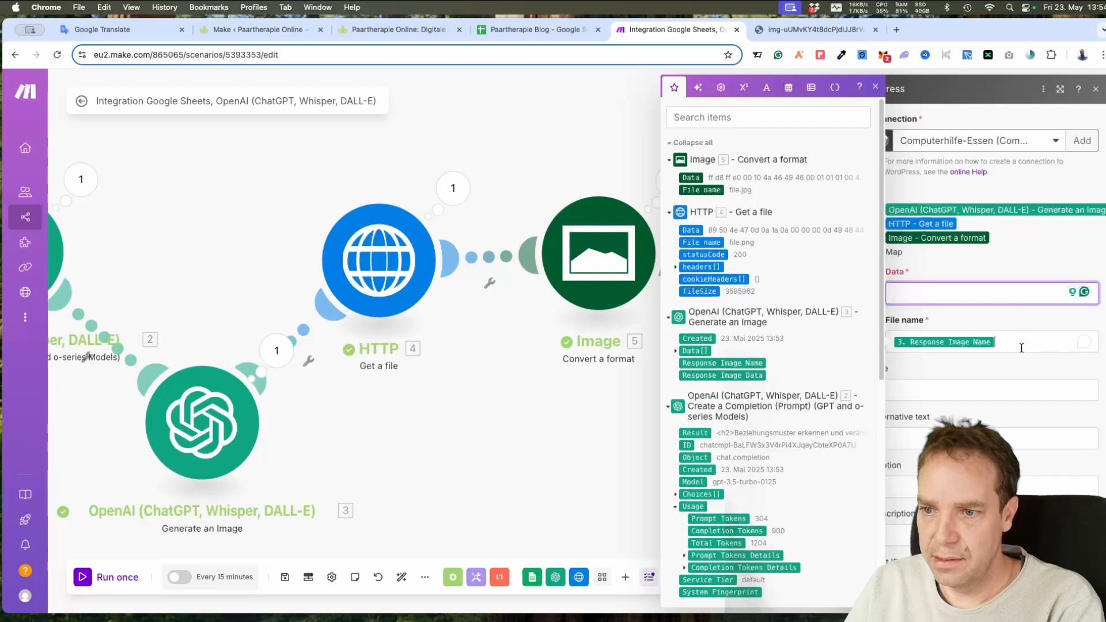
key(BackSpace)
click(1021, 262)
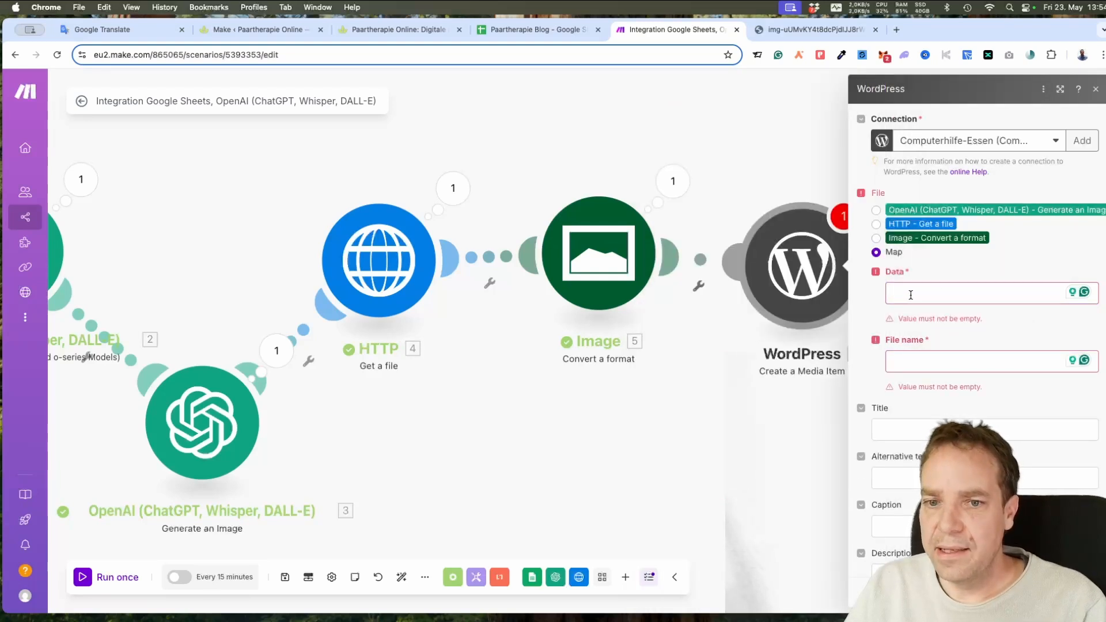
- Map the media item's Data field to the Data output of the Image "Convert a format" module
click(951, 292)
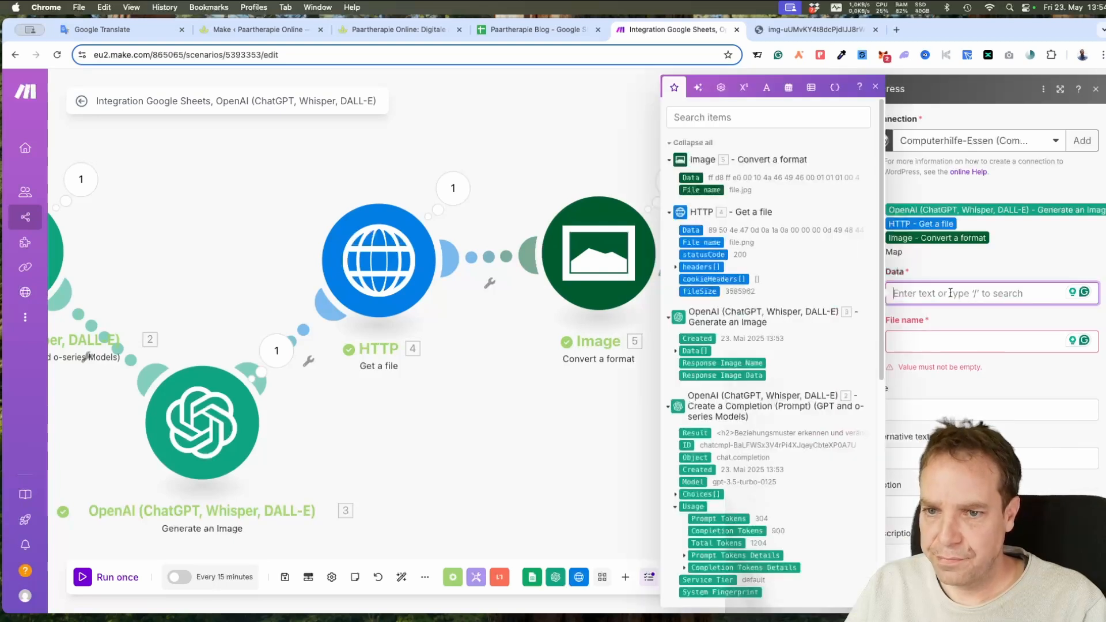
click(694, 178)
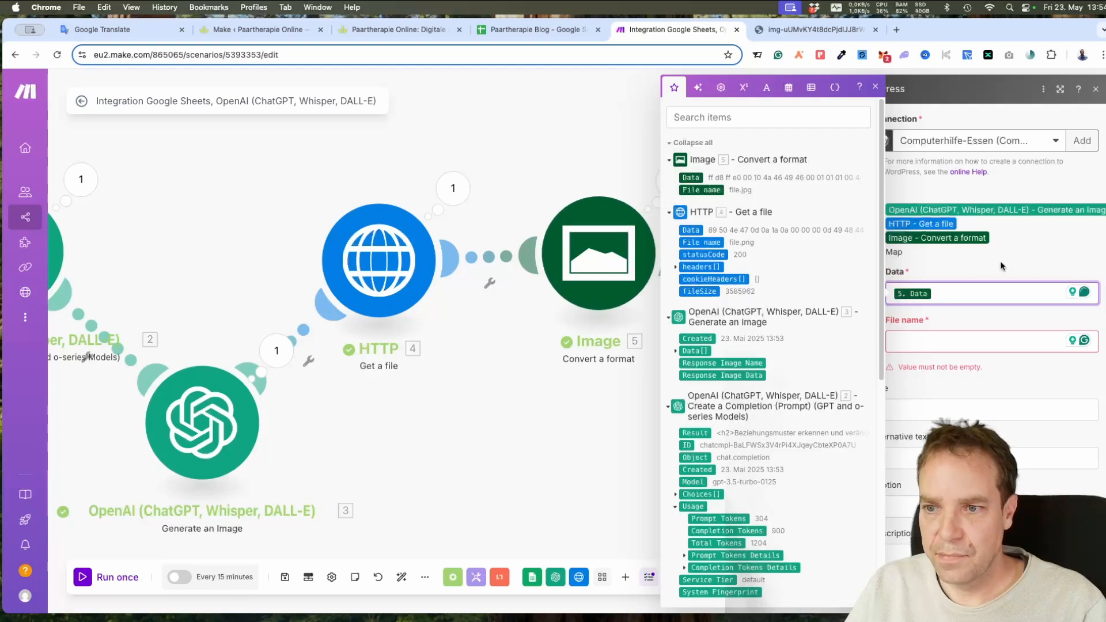
click(972, 321)
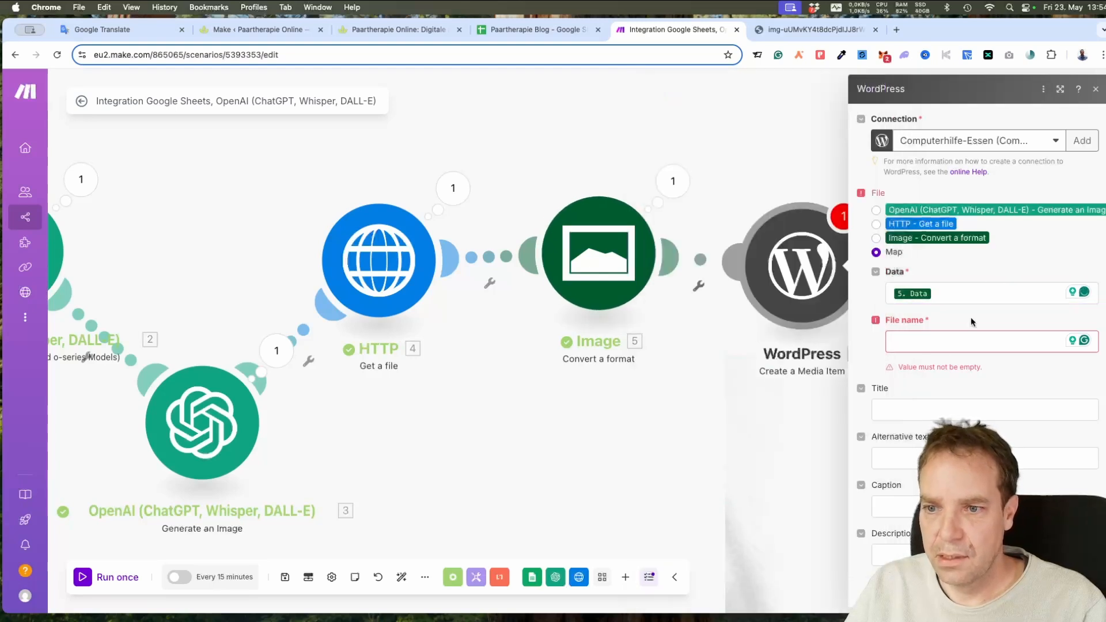
- Set the media item's file name to the HTTP module's fileSize value followed by ".jpg"
click(924, 346)
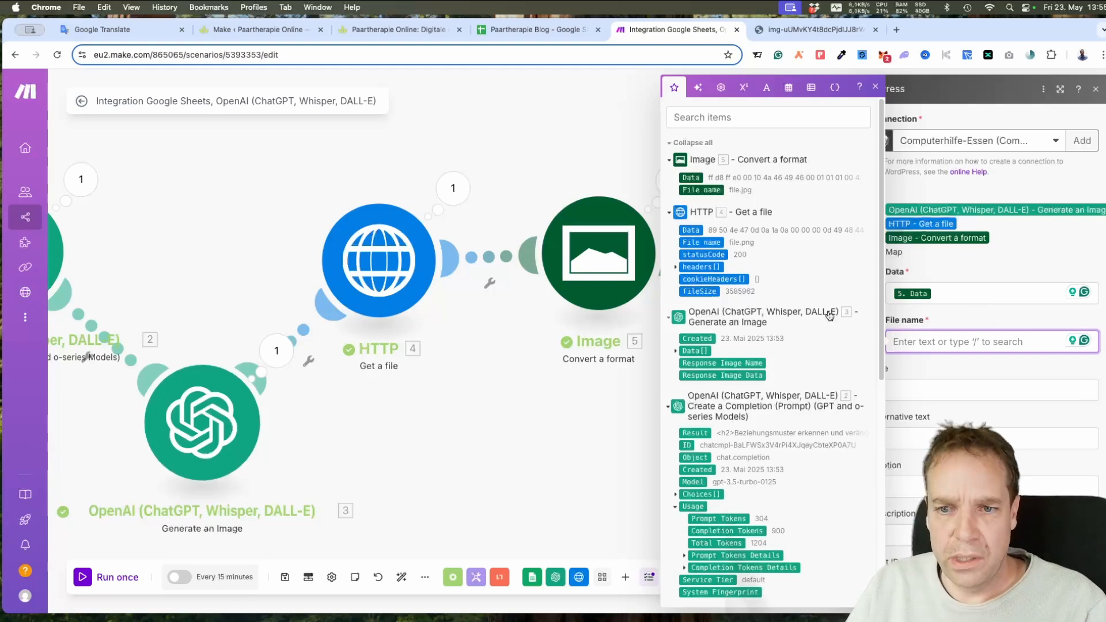
click(710, 292)
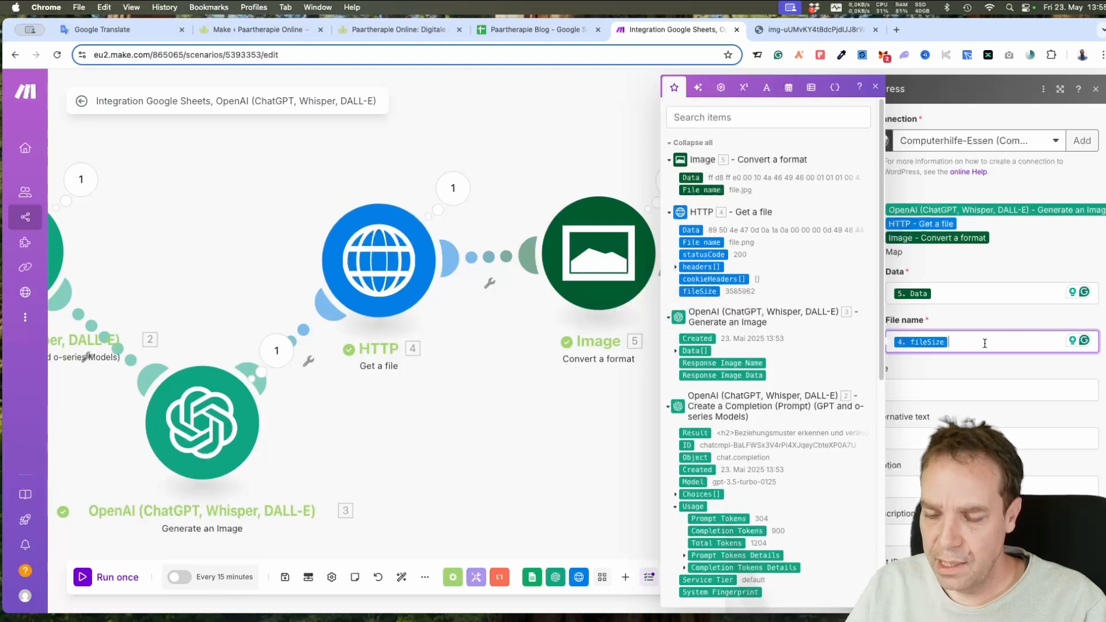
text(.)
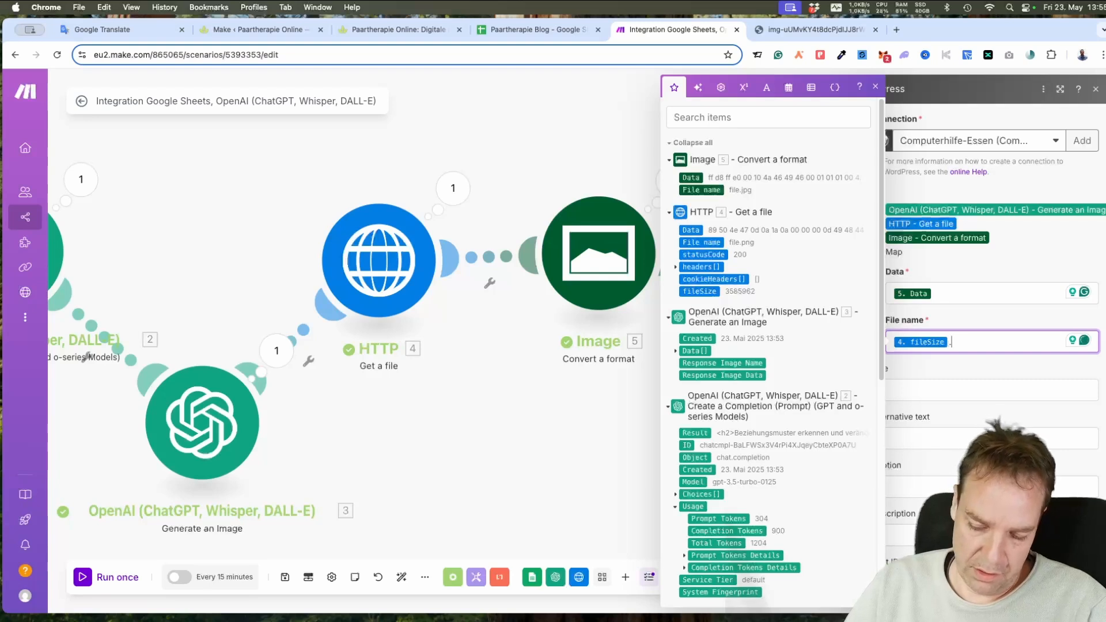
text(jpg)
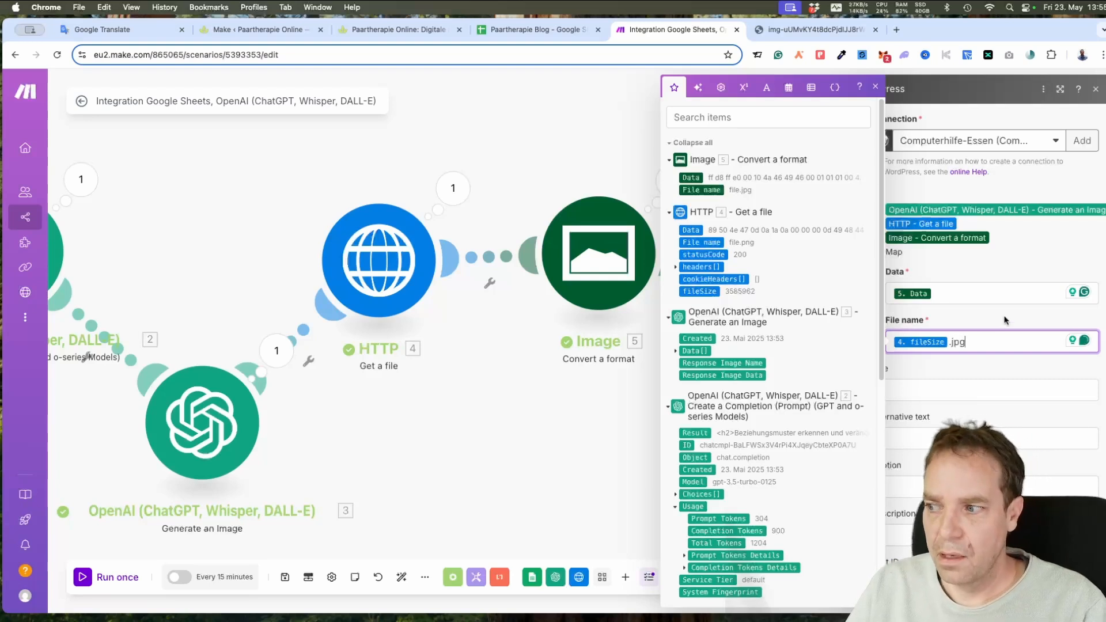
click(994, 314)
scroll(924, 382, down, 1)
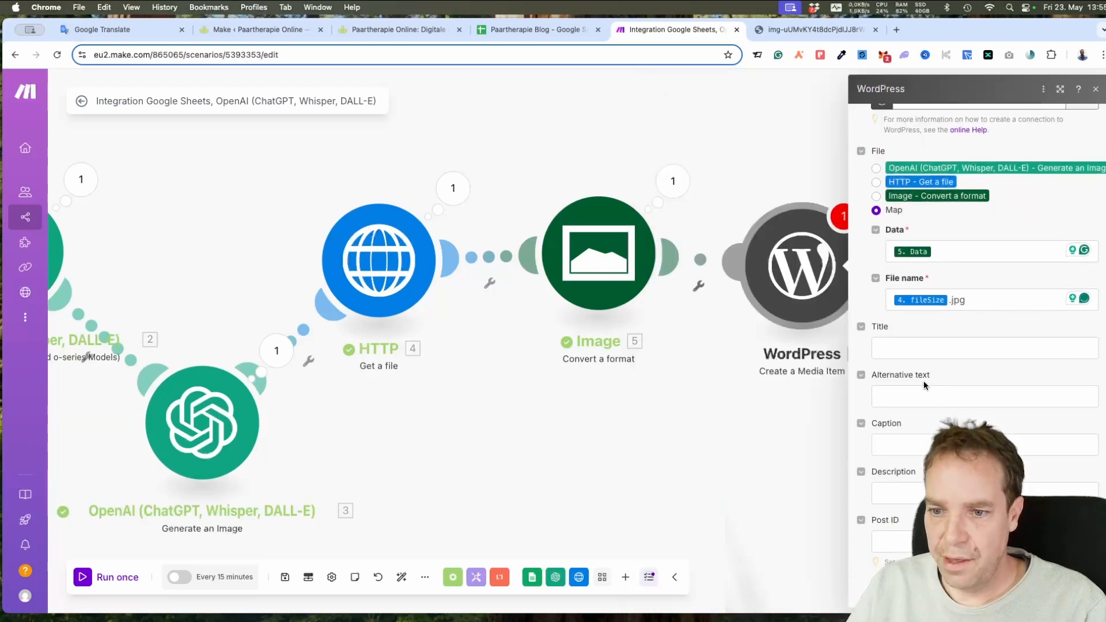
scroll(900, 474, up, 1)
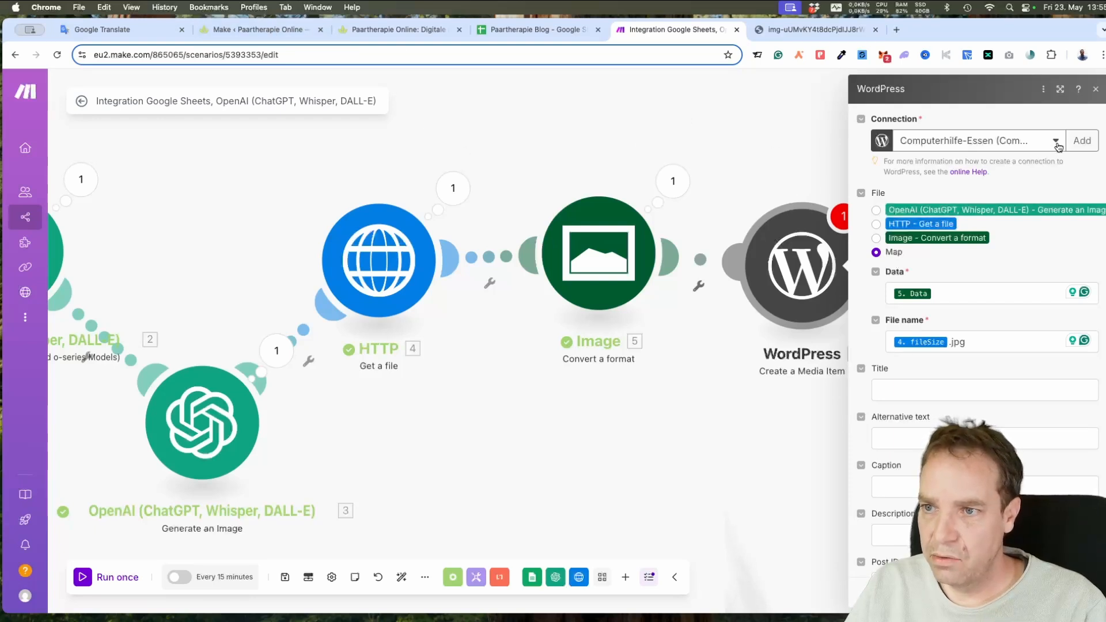
- Copy the API key from the Make plugin page in the WordPress admin and return to the scenario
click(279, 34)
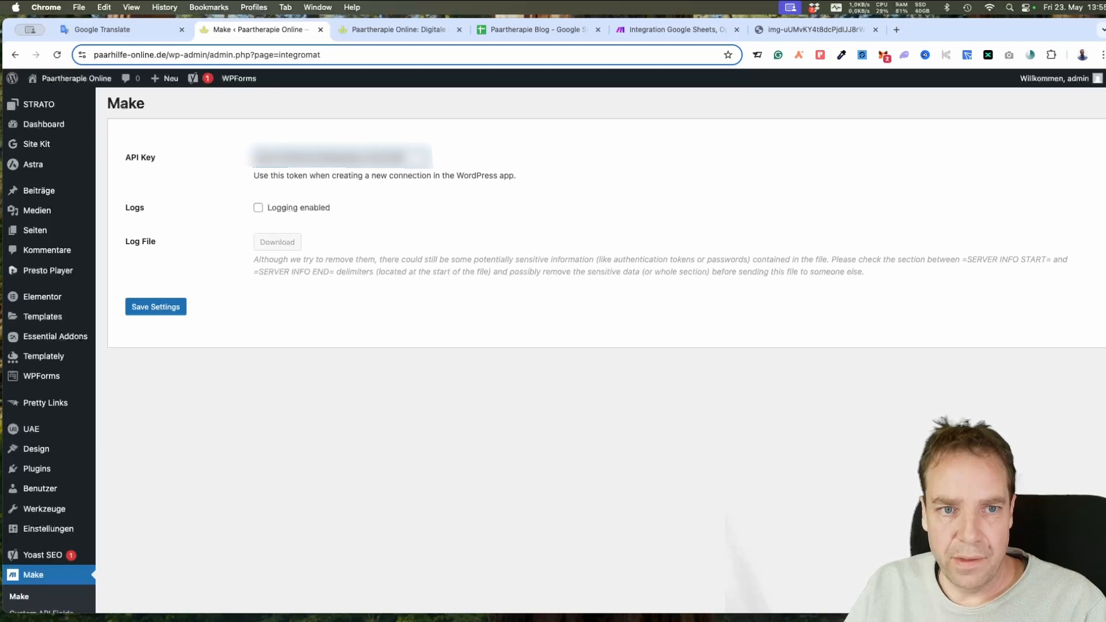
double_click(325, 153)
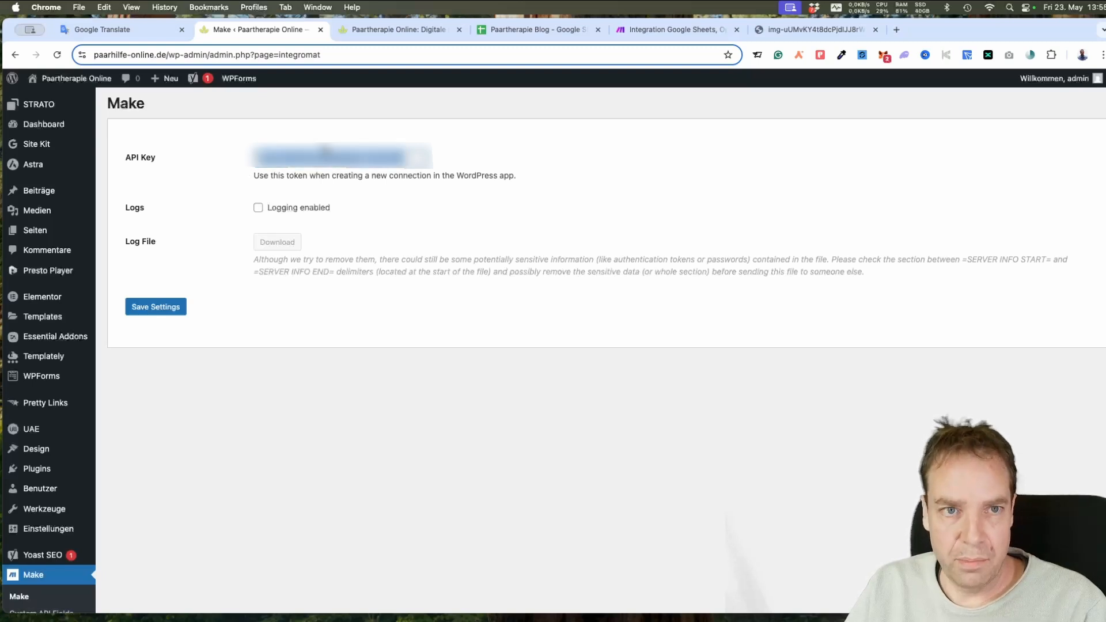
click(665, 32)
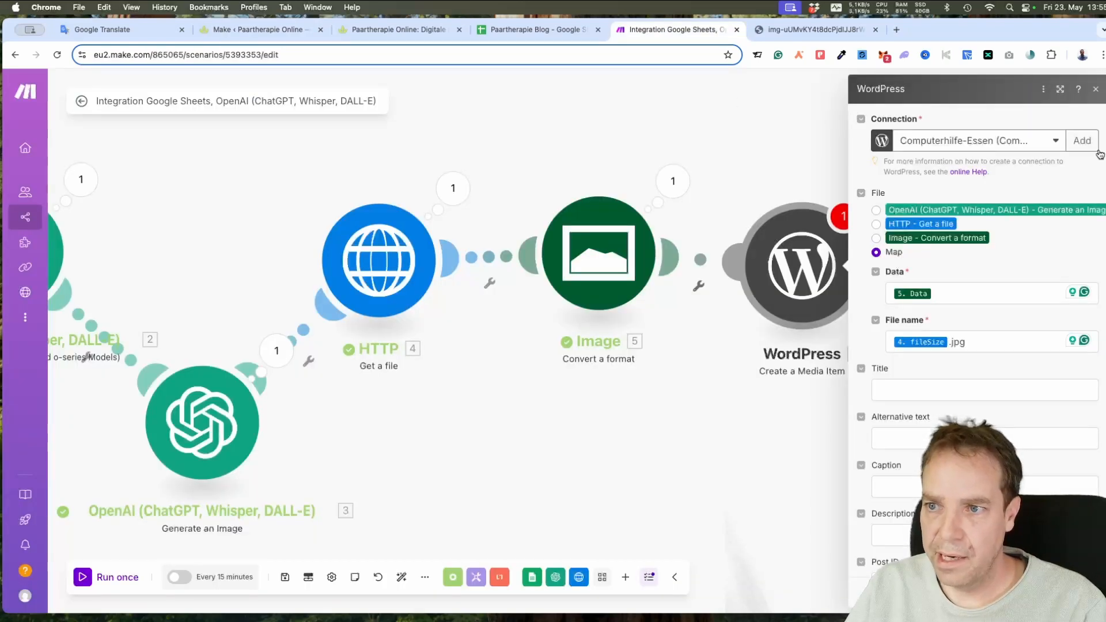
- Start a new WordPress connection named "Paartherapie WP" and paste the copied API key into it
click(1082, 140)
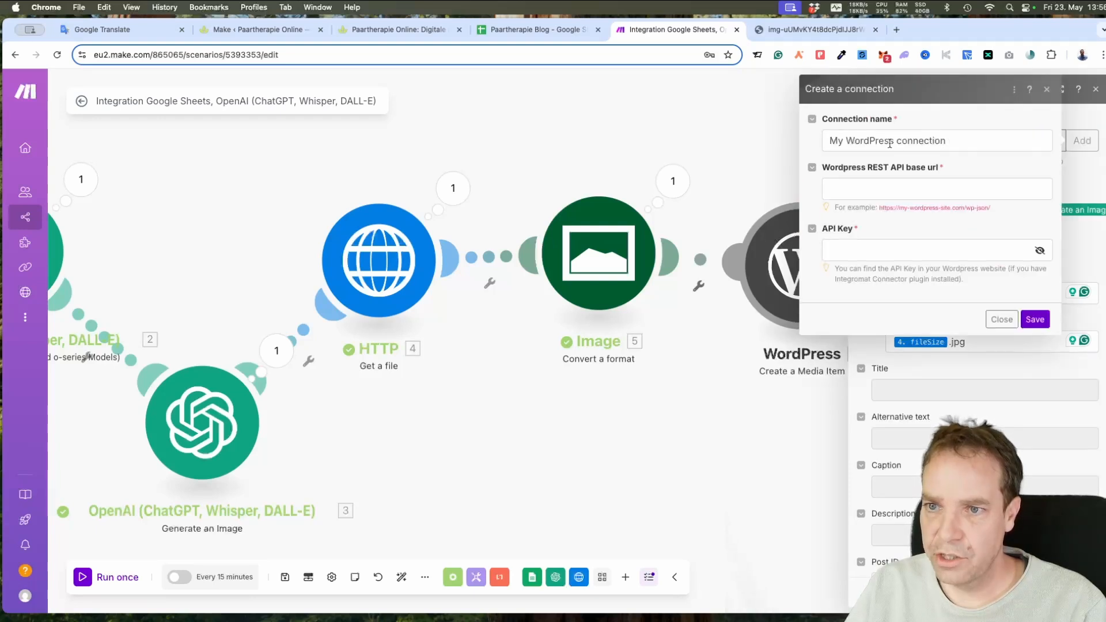
drag(978, 145, 823, 143)
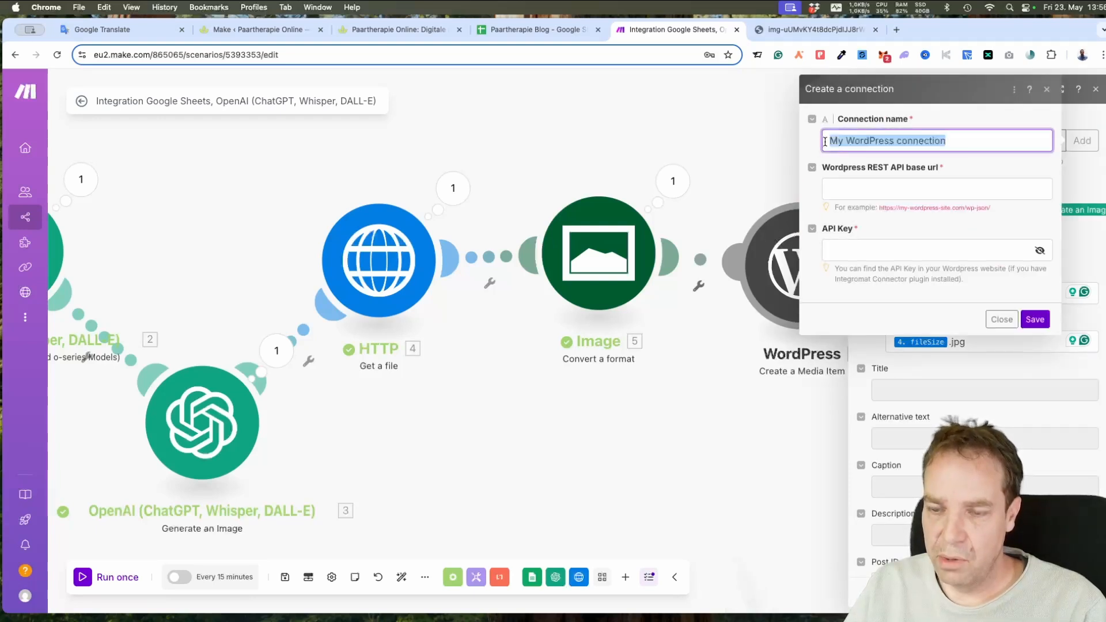
text(Paartherapie WP)
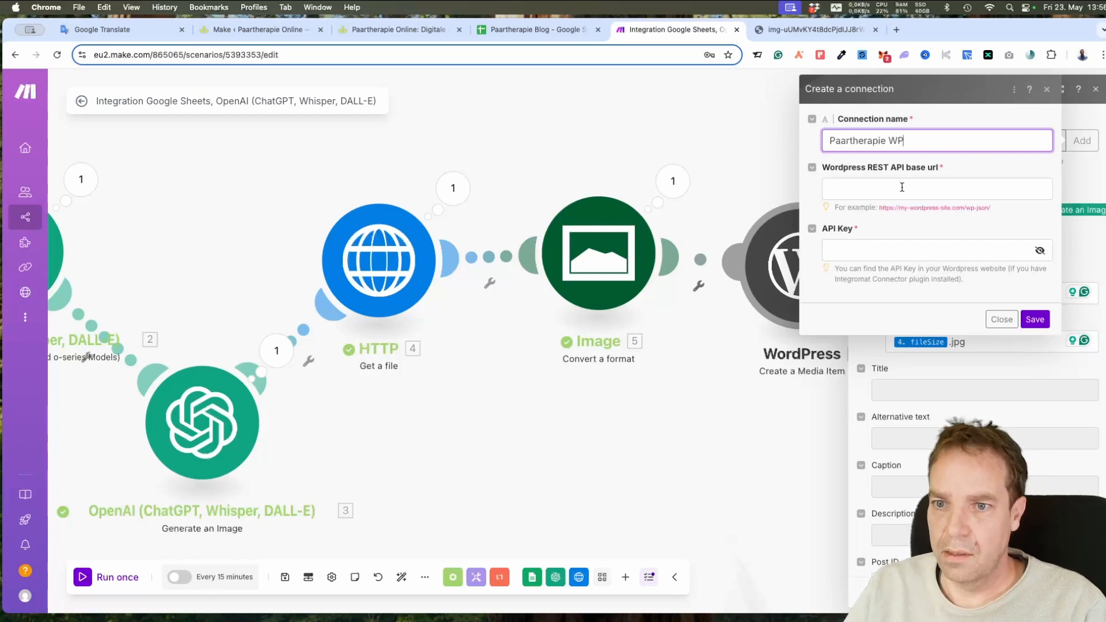
click(876, 250)
key(super+v)
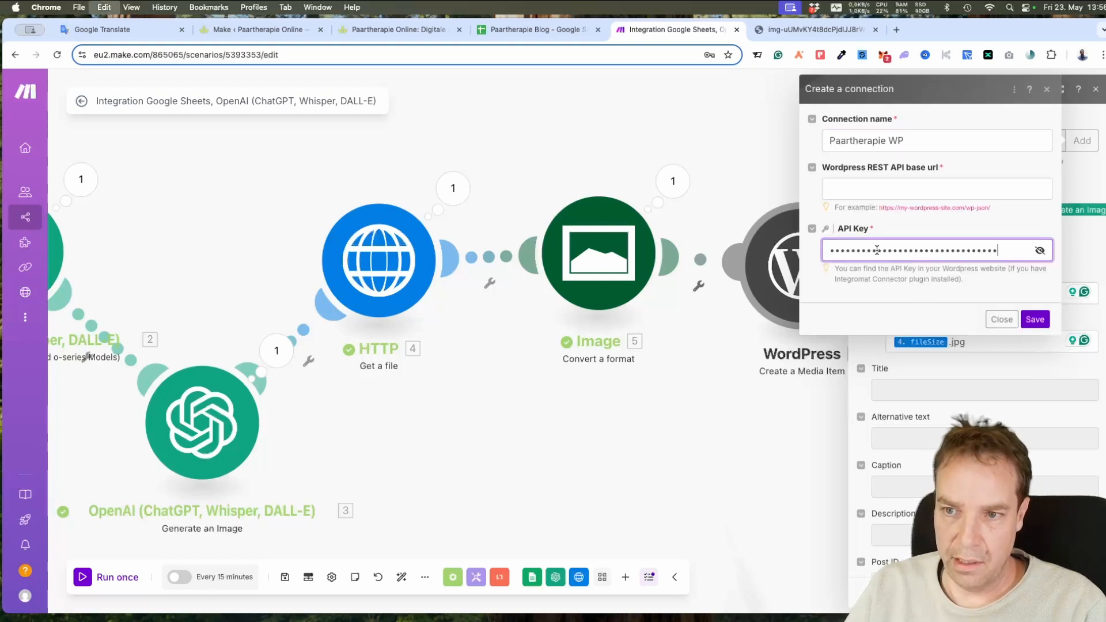
click(810, 282)
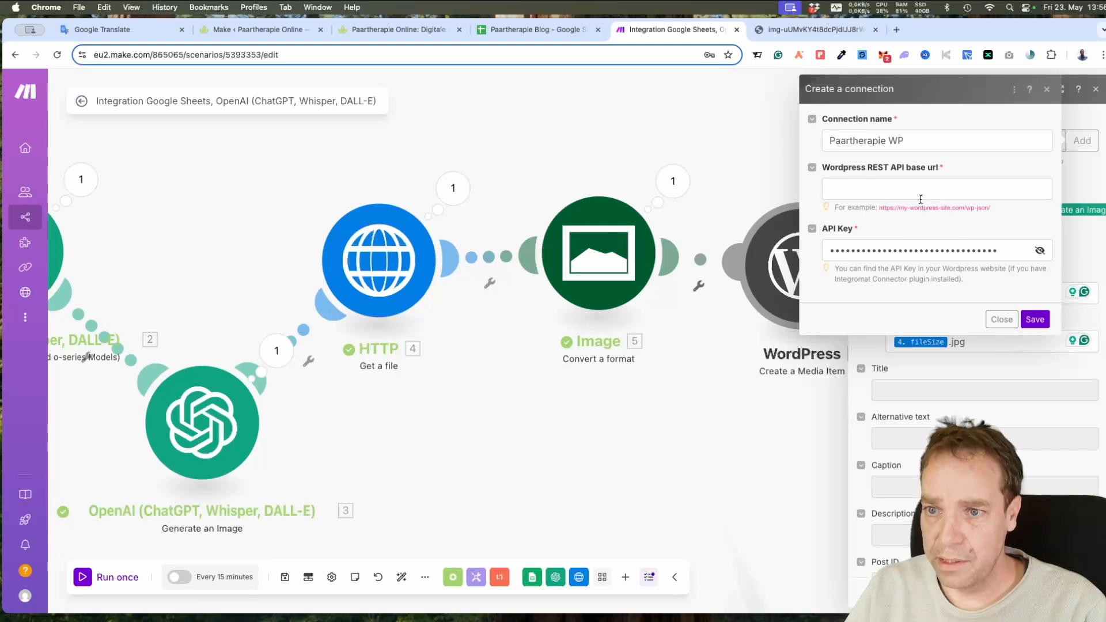
click(380, 30)
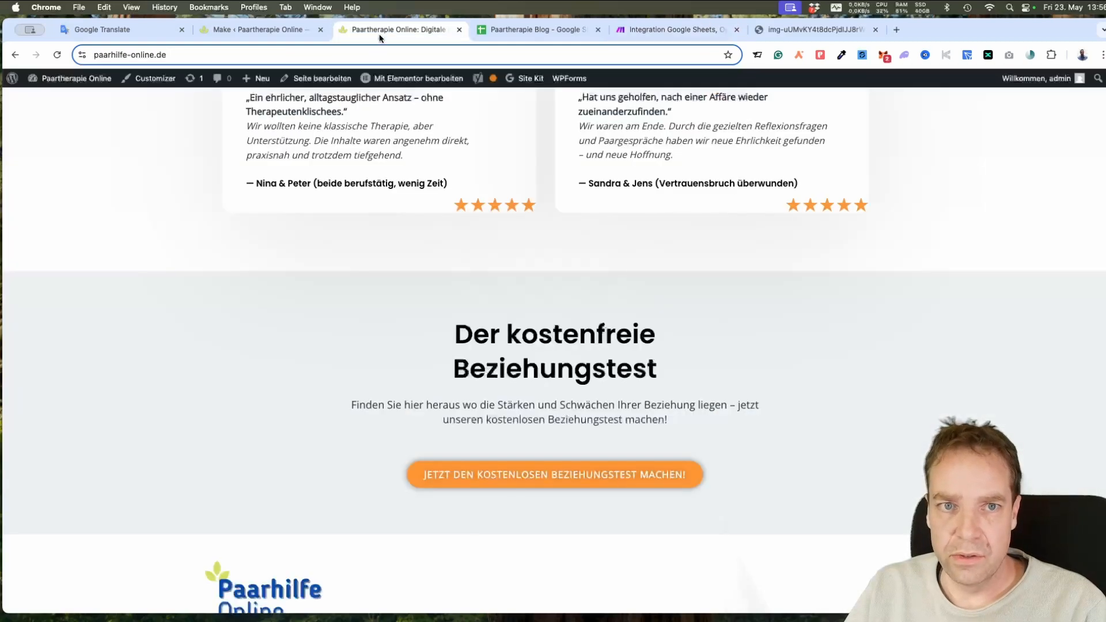
click(279, 56)
key(super+c)
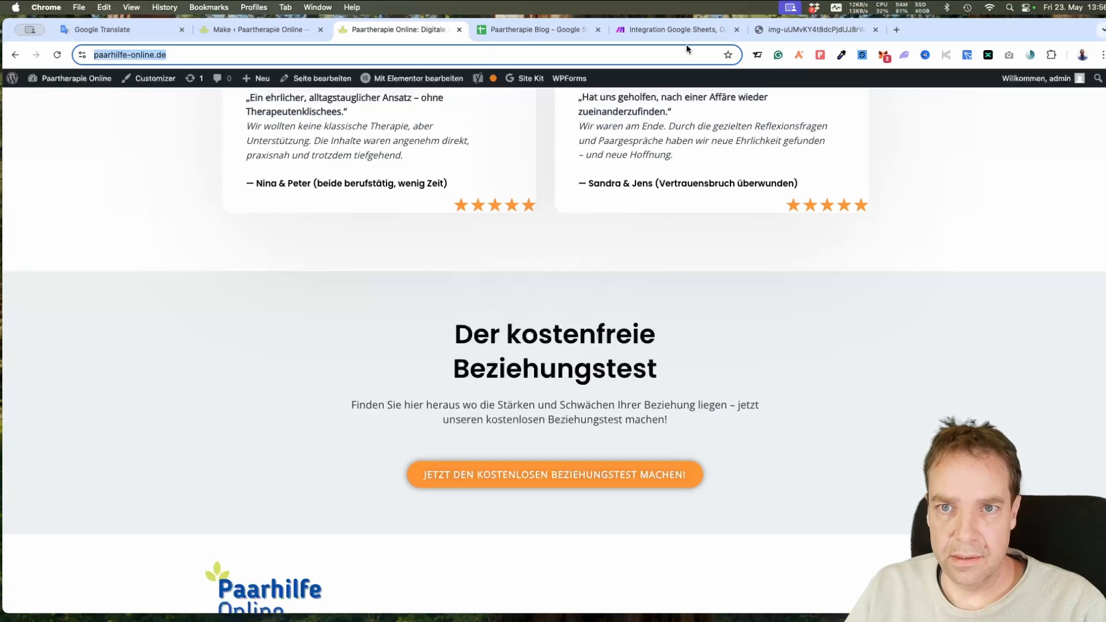
click(676, 32)
click(880, 190)
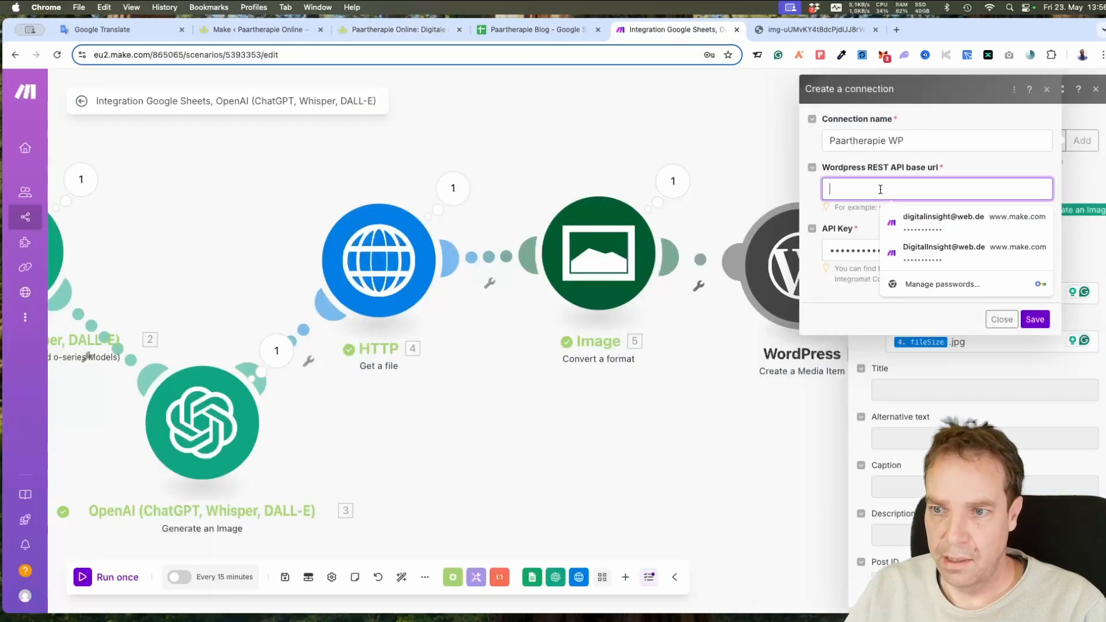
key(super+v)
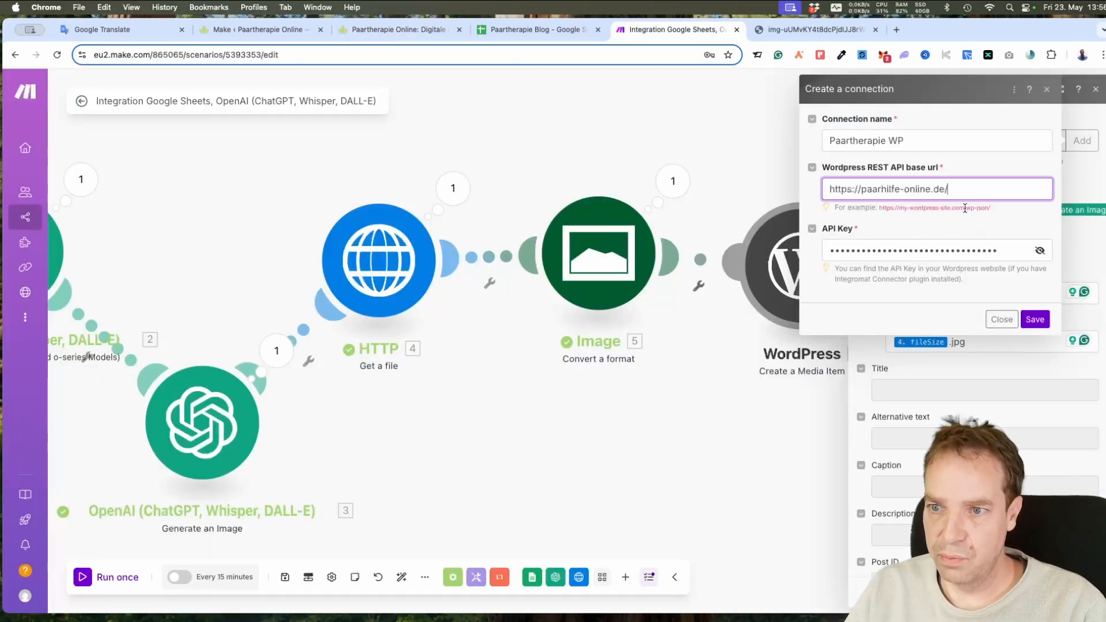
- Append "wp-json/" from the example address to the WordPress REST API base URL
drag(991, 208, 966, 208)
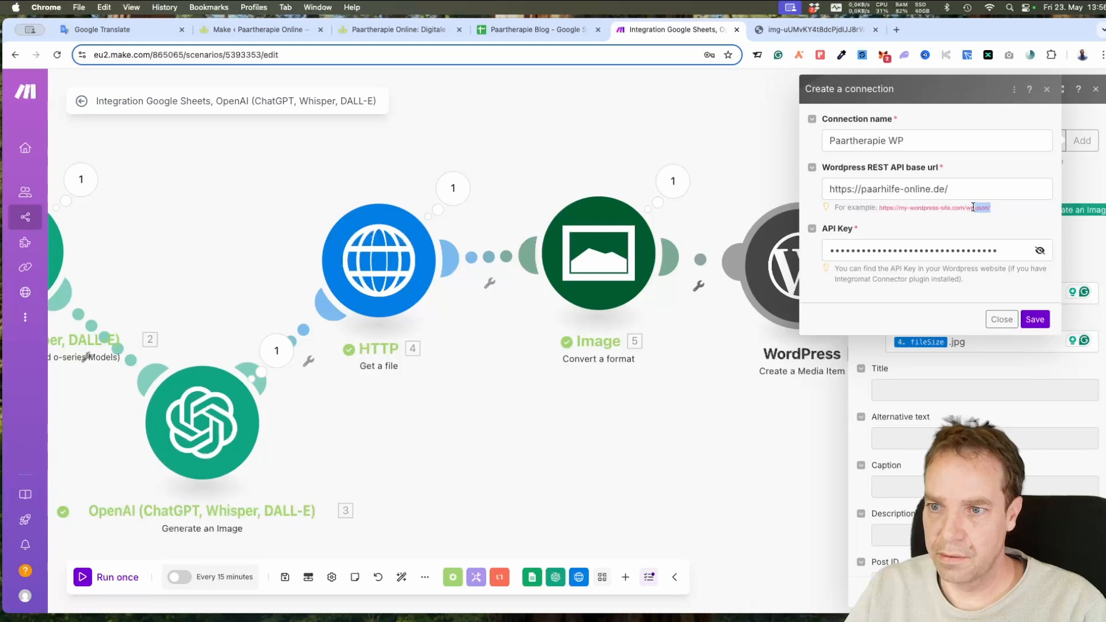
key(super+c)
click(963, 189)
key(super+v)
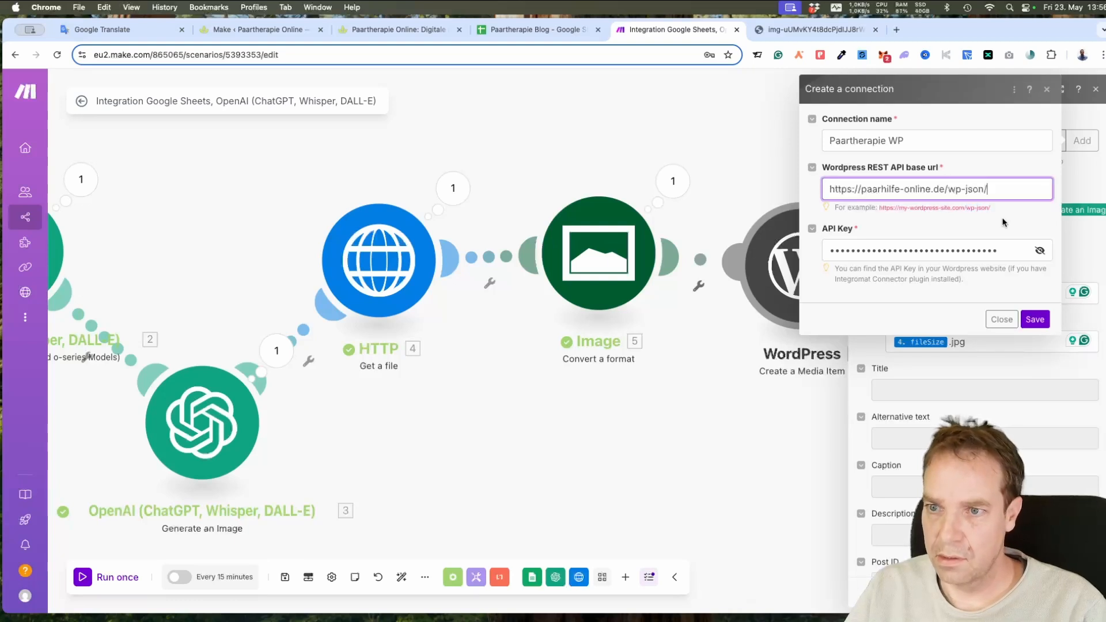
click(1006, 223)
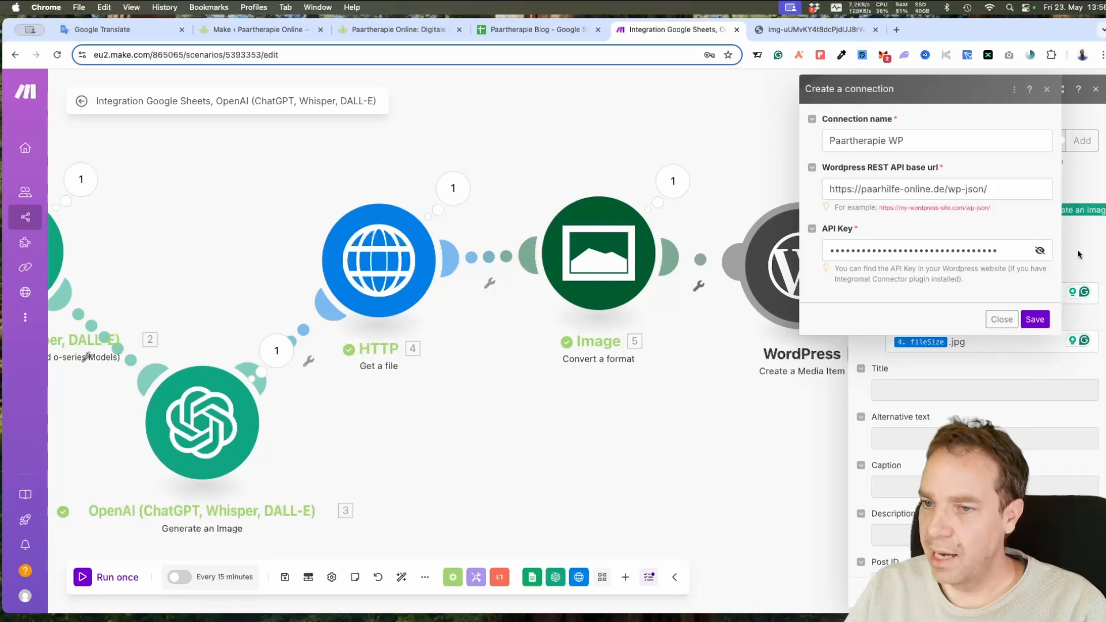
- Save the new WordPress connection, confirm the Create a Media Item module's settings and save the scenario
click(1038, 321)
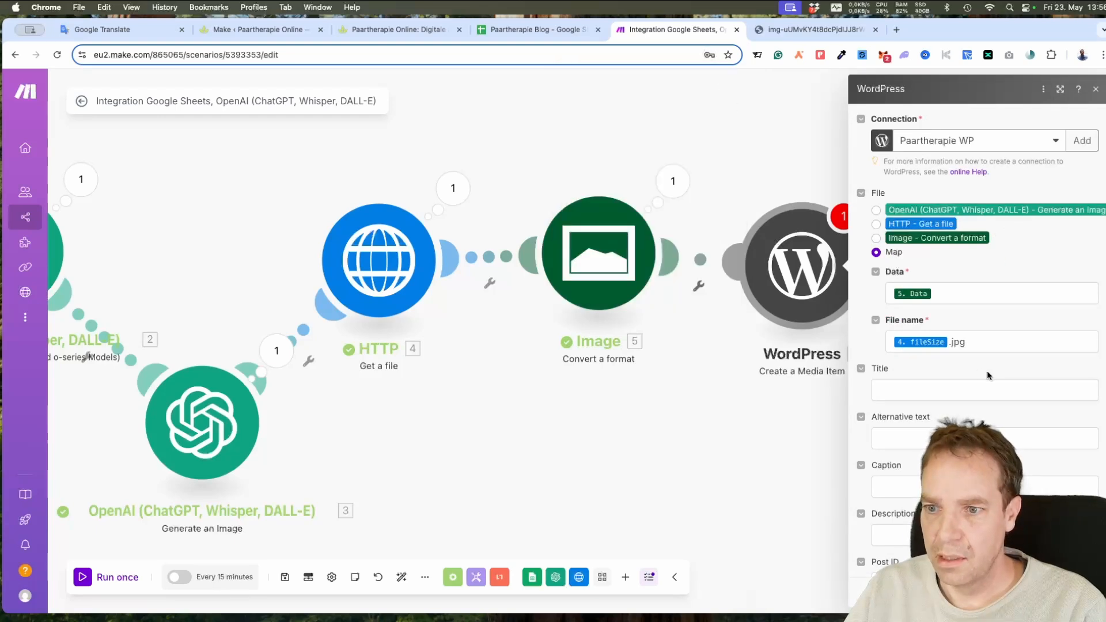
scroll(928, 381, down, 2)
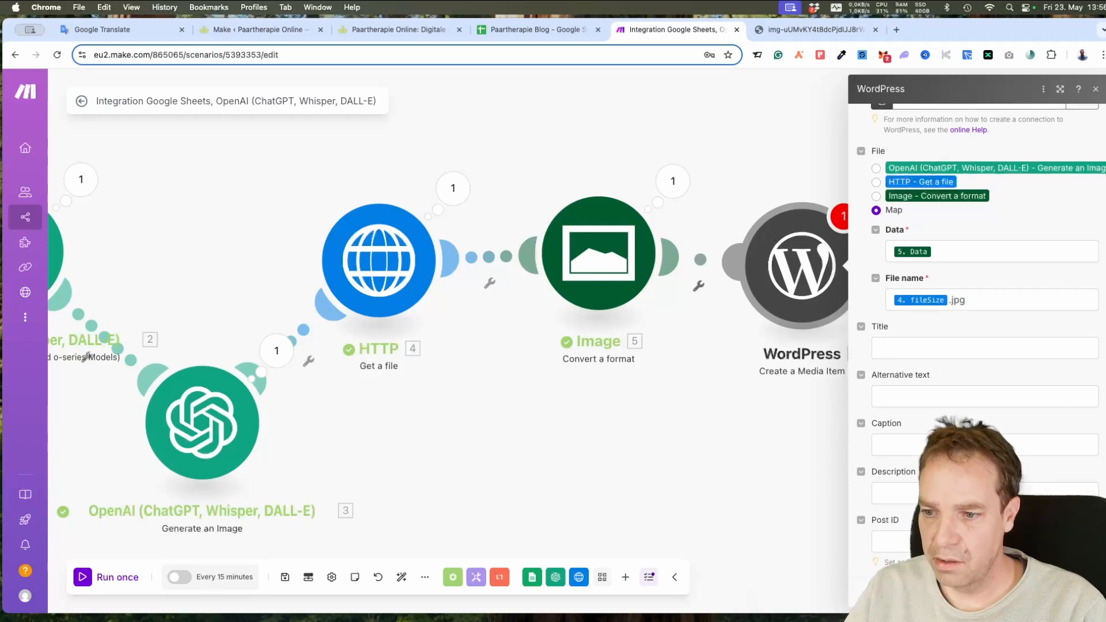
click(1079, 594)
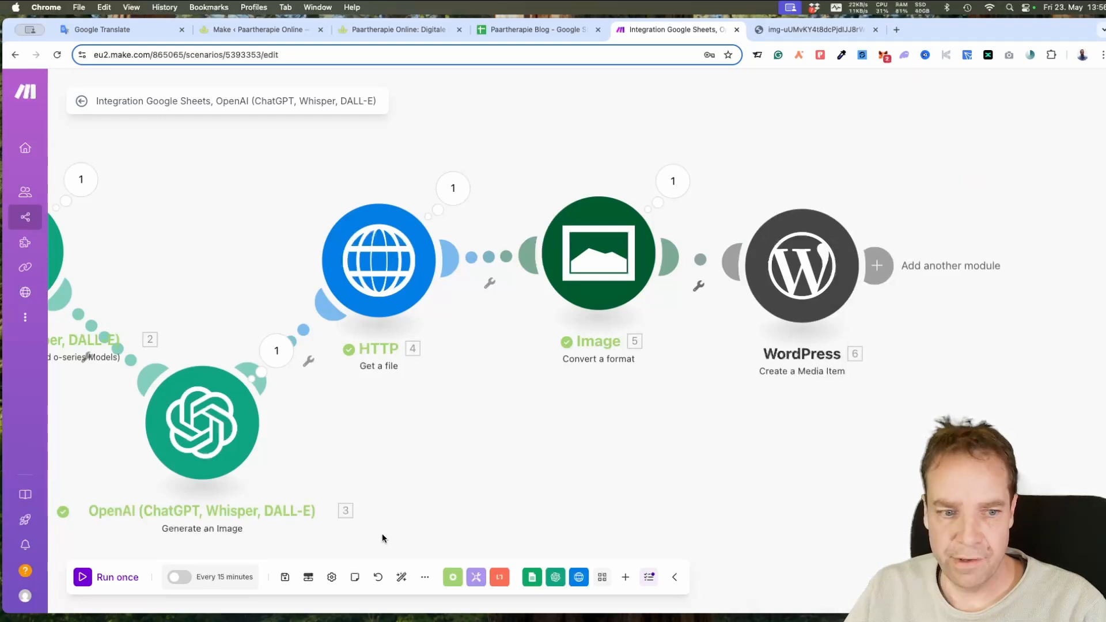
click(281, 578)
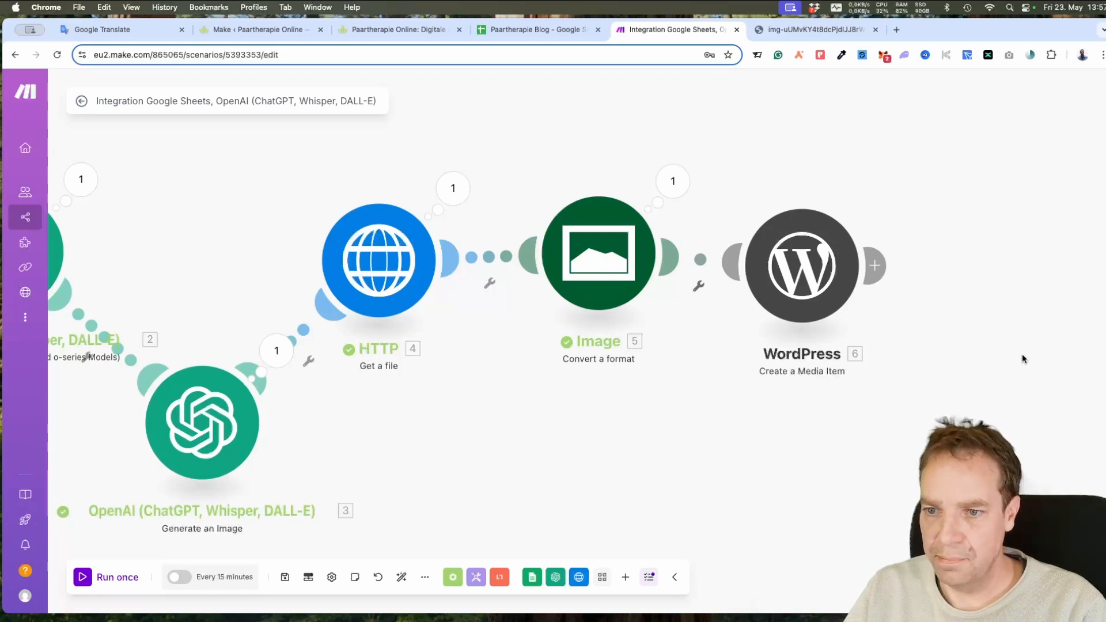
- Add a WordPress "Create a Post" module after the Create a Media Item module
right_click(962, 381)
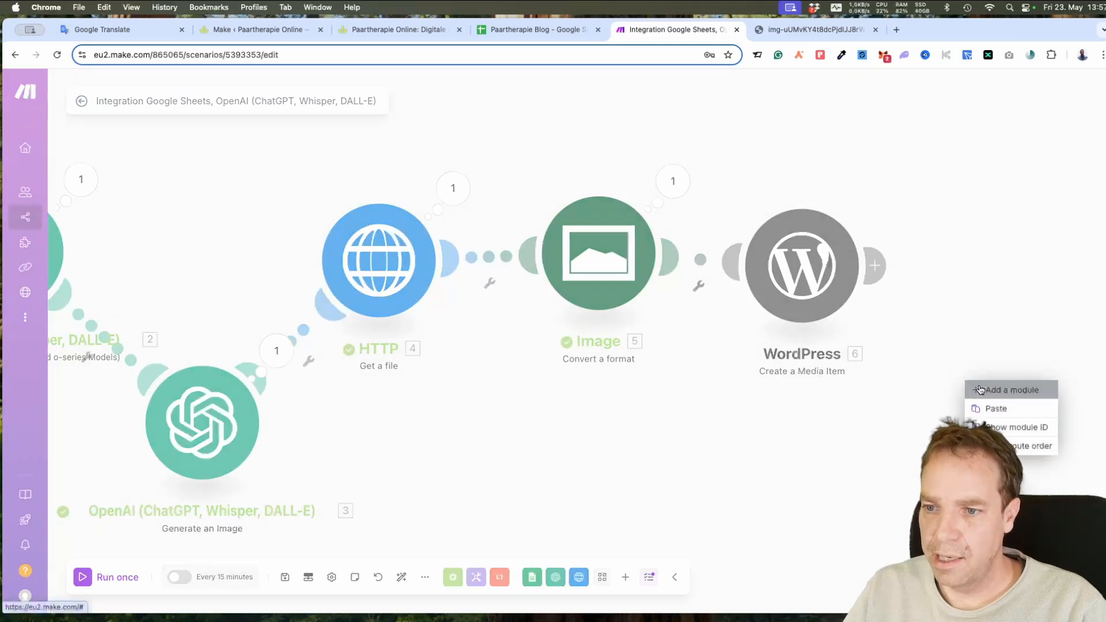
click(985, 388)
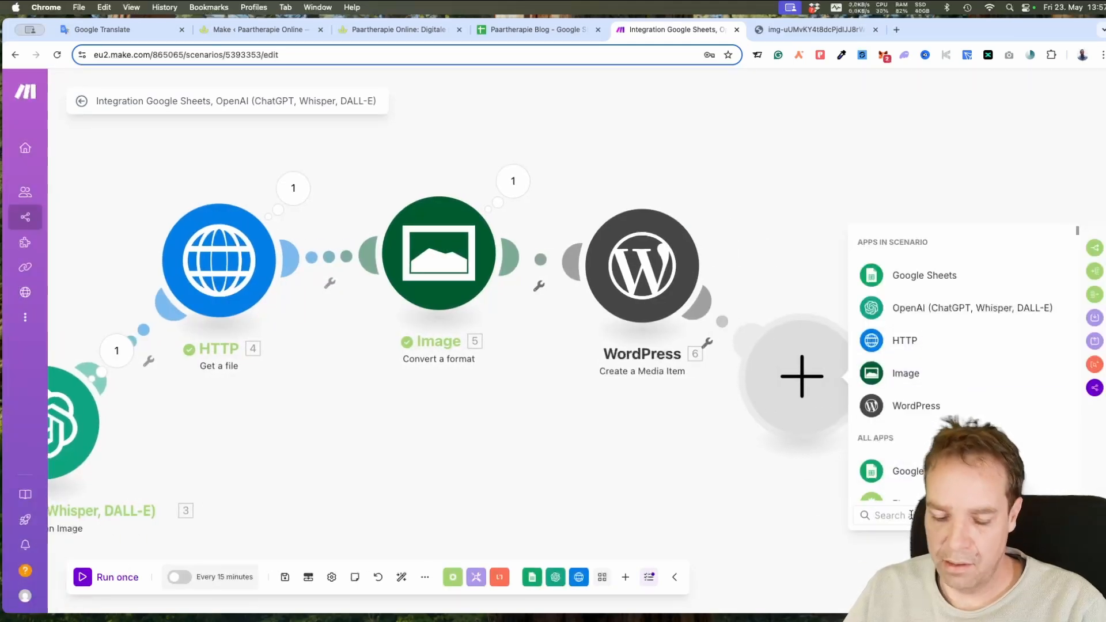
text(wordpress)
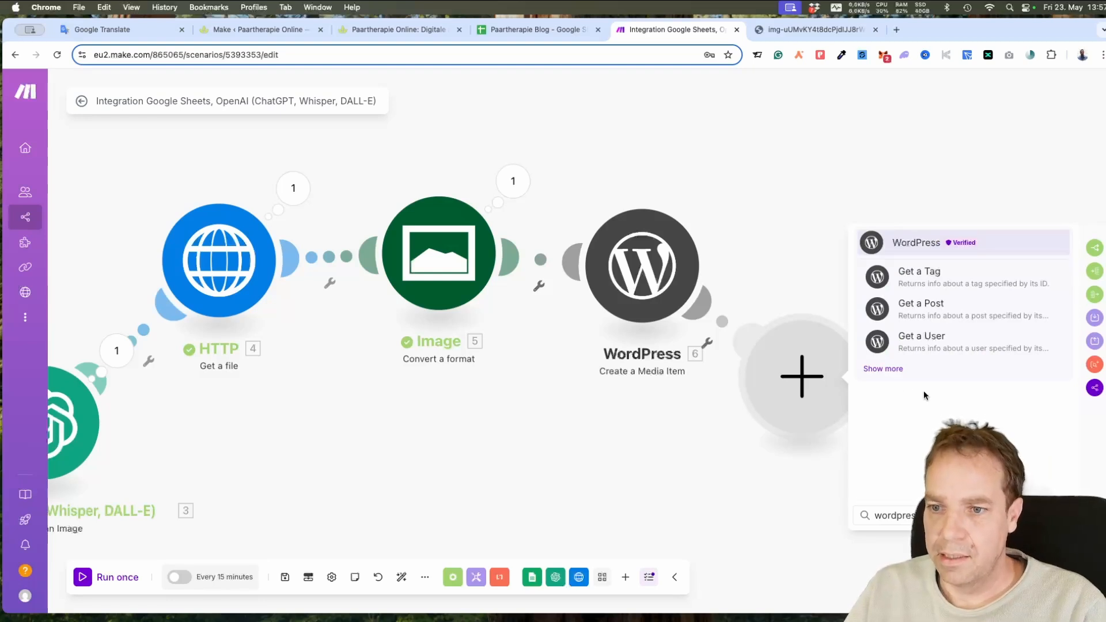
click(908, 248)
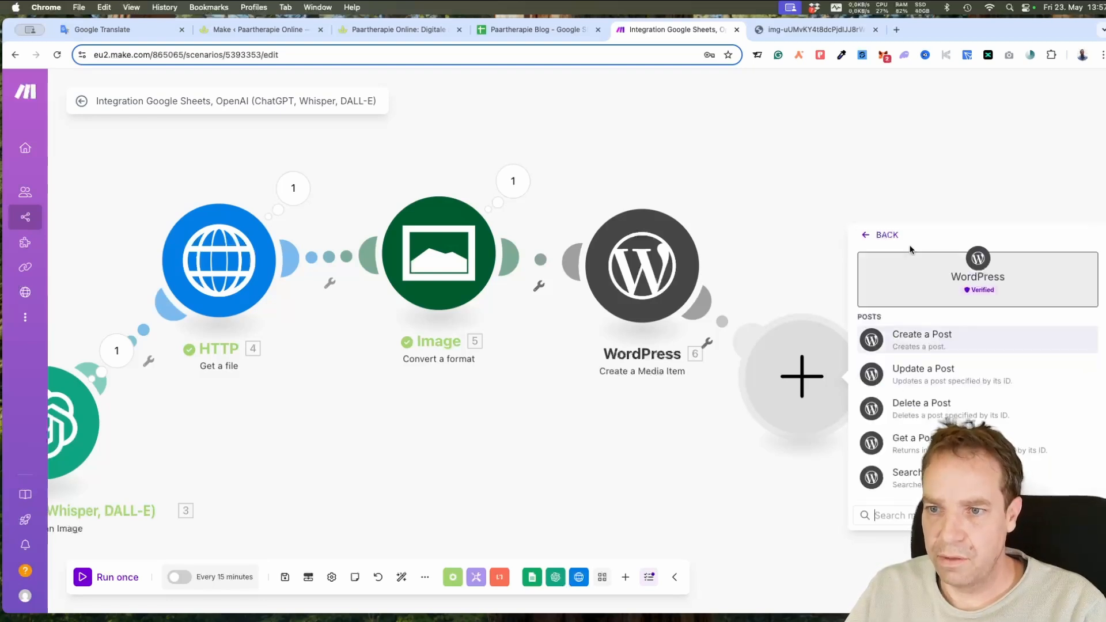
click(930, 338)
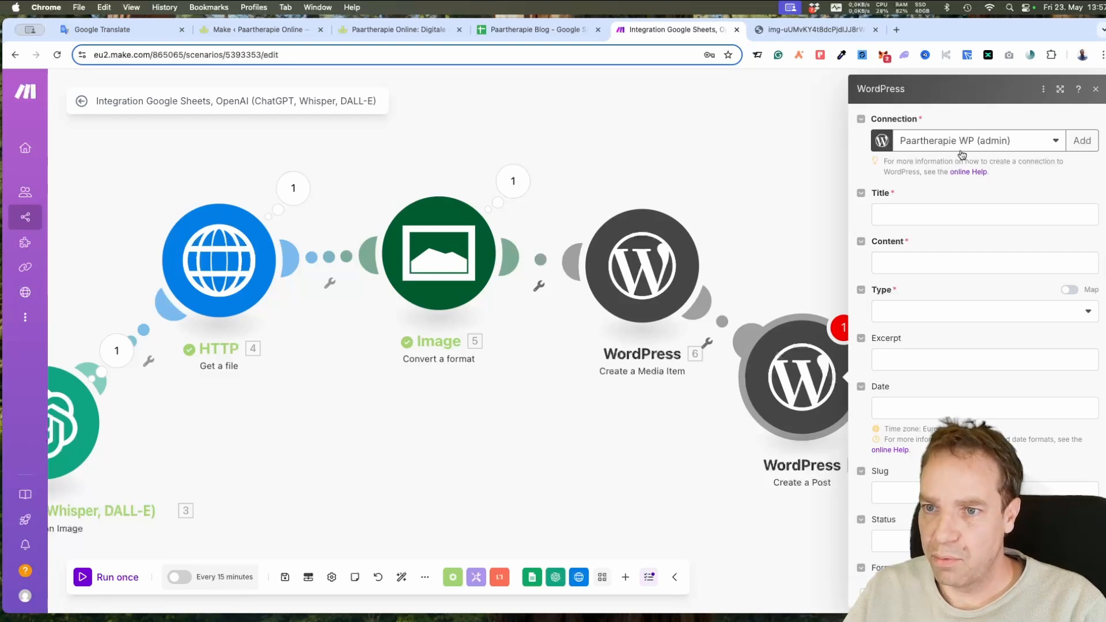
- Map the post's title to column A of the Google Sheets Watch New Rows module
click(924, 212)
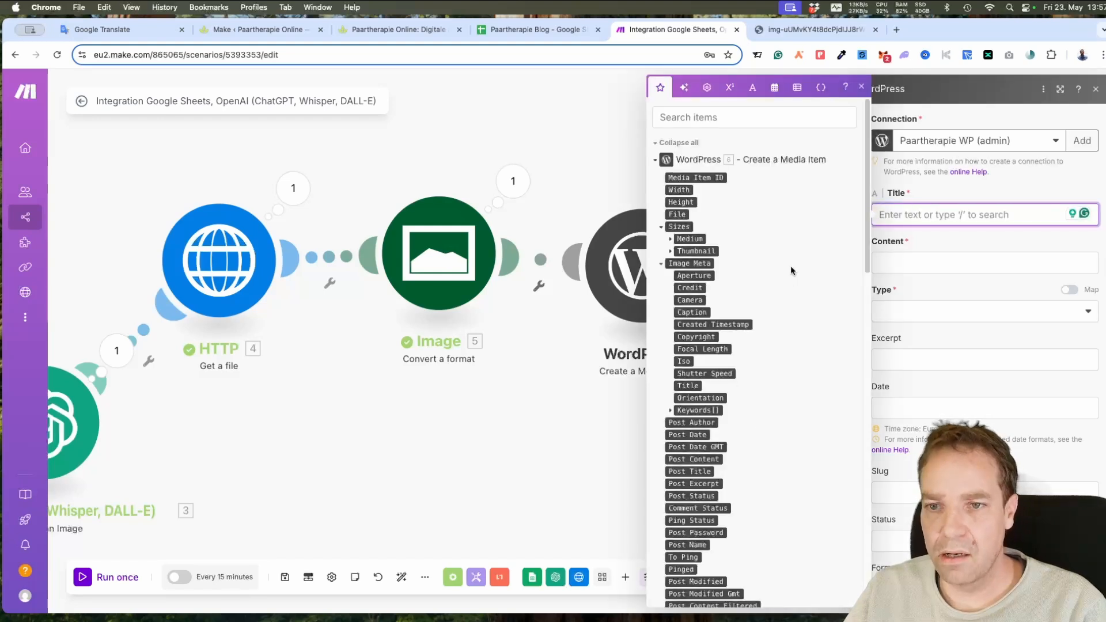
scroll(791, 271, down, 15)
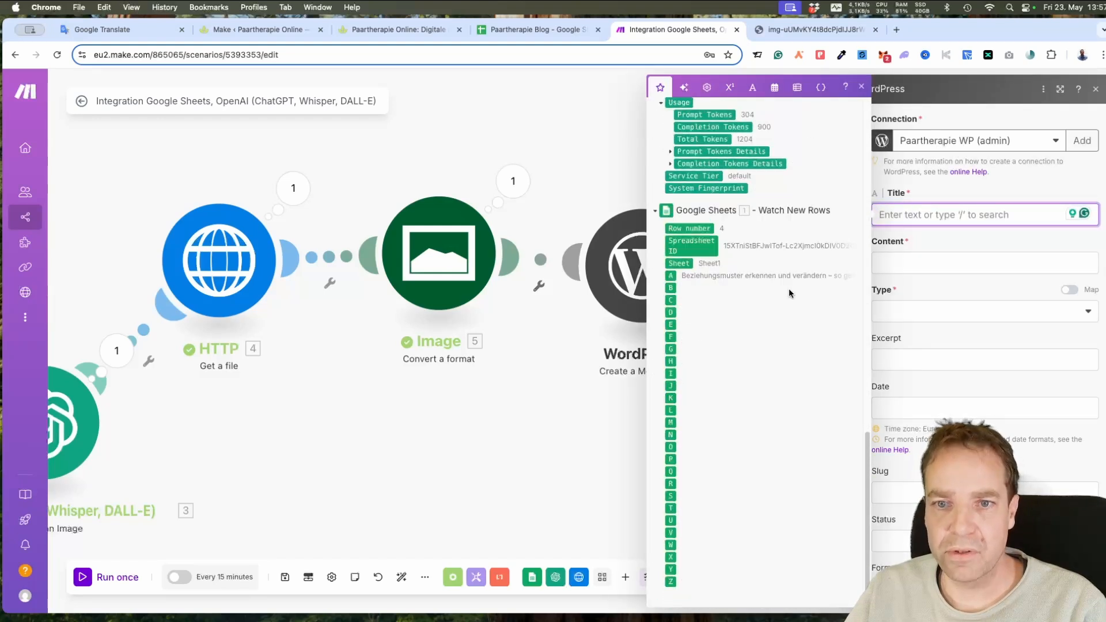
click(670, 275)
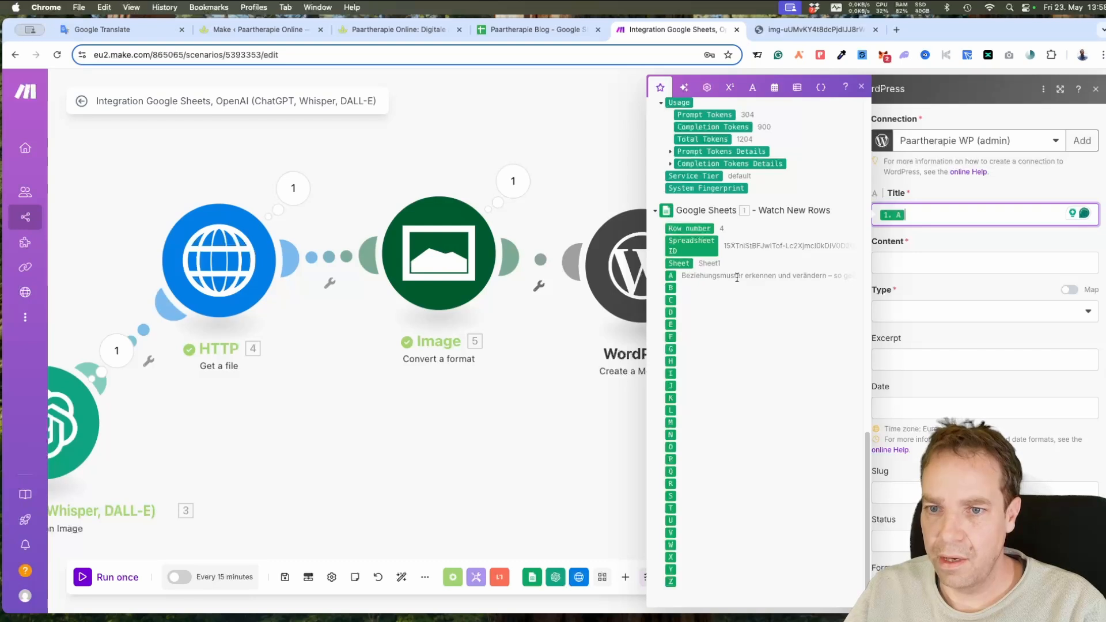
click(987, 243)
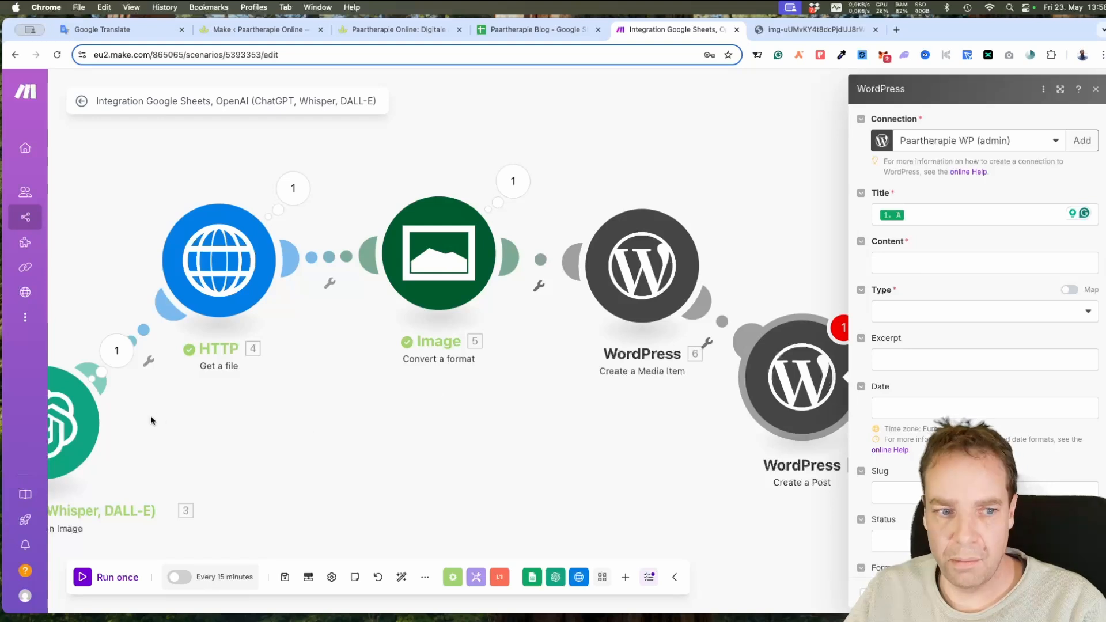
- Map the post's content to the Message Content in the Choices output of the OpenAI Create a Completion module
drag(150, 416, 474, 400)
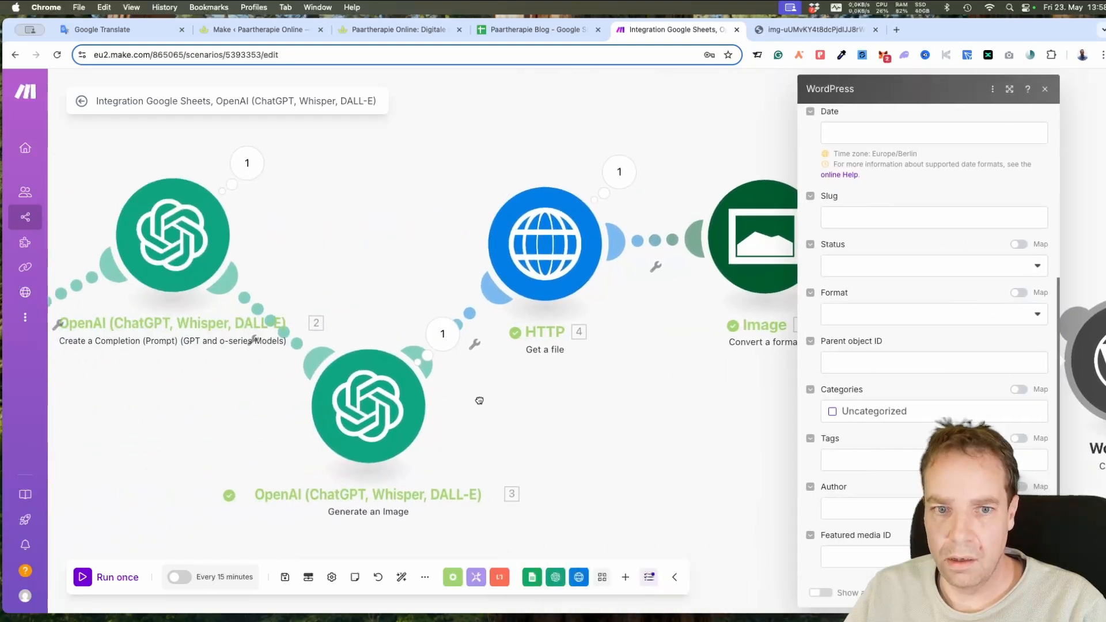
click(568, 408)
drag(385, 406, 572, 404)
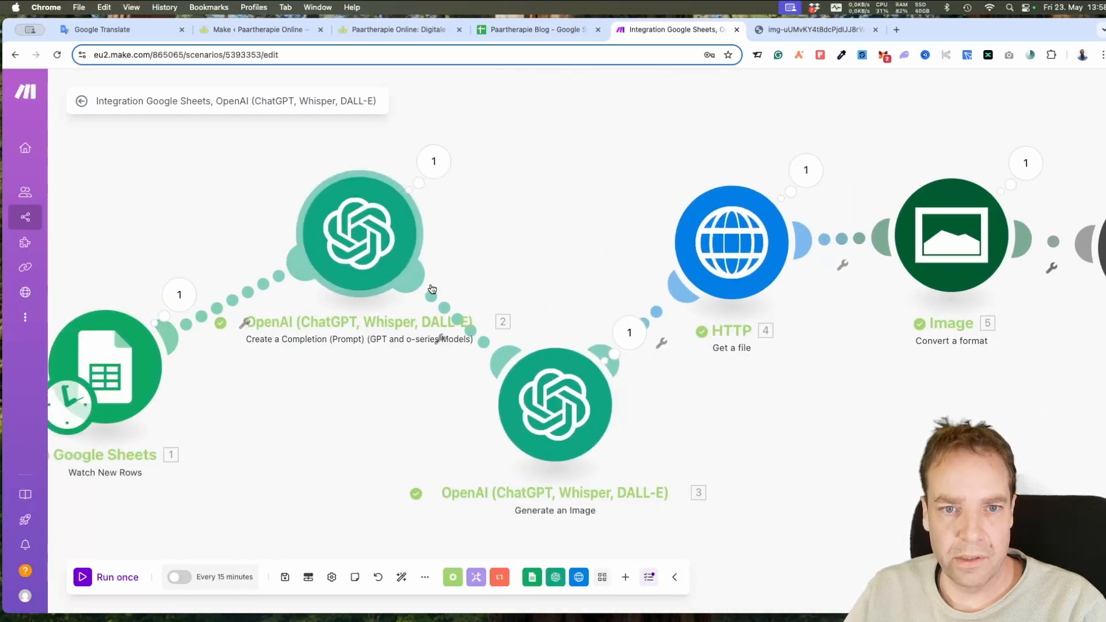
drag(933, 408, 509, 416)
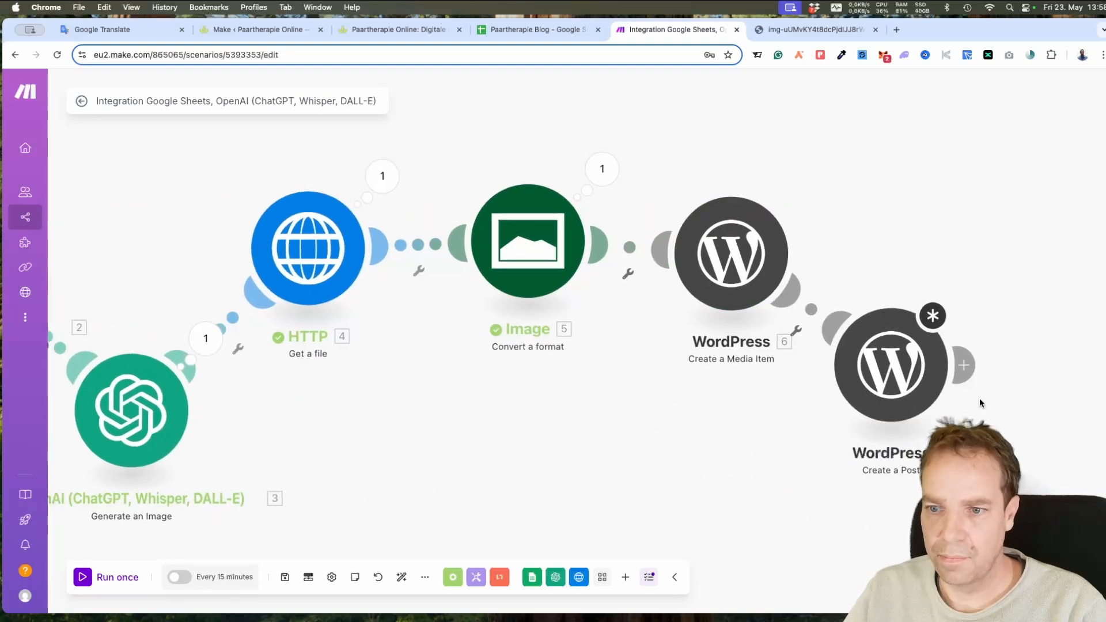
click(899, 369)
click(651, 268)
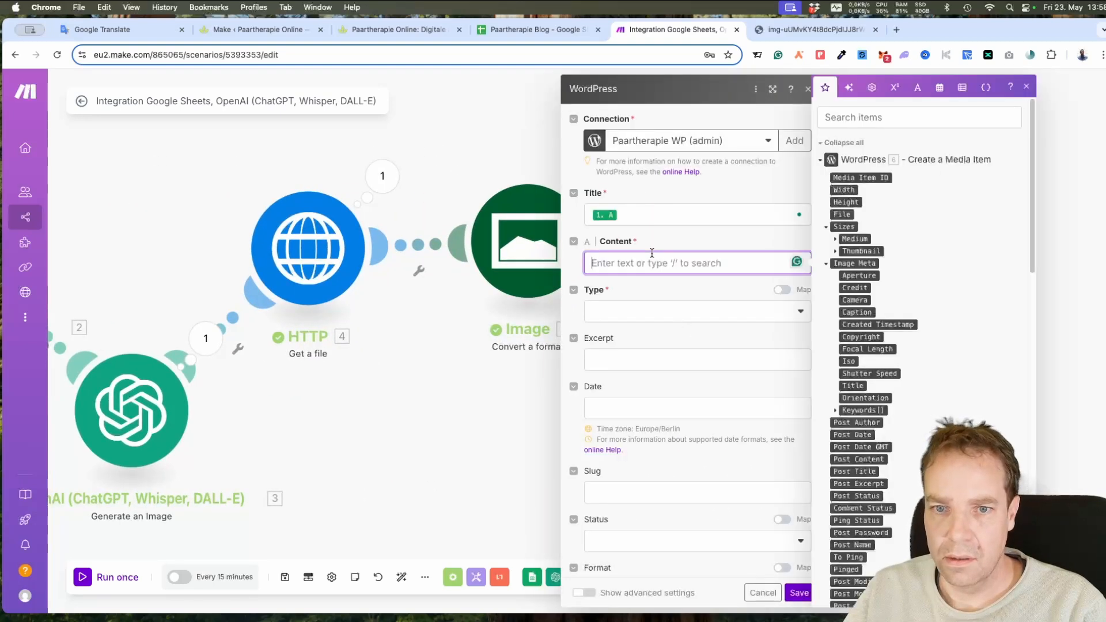
scroll(894, 285, down, 5)
scroll(897, 337, down, 15)
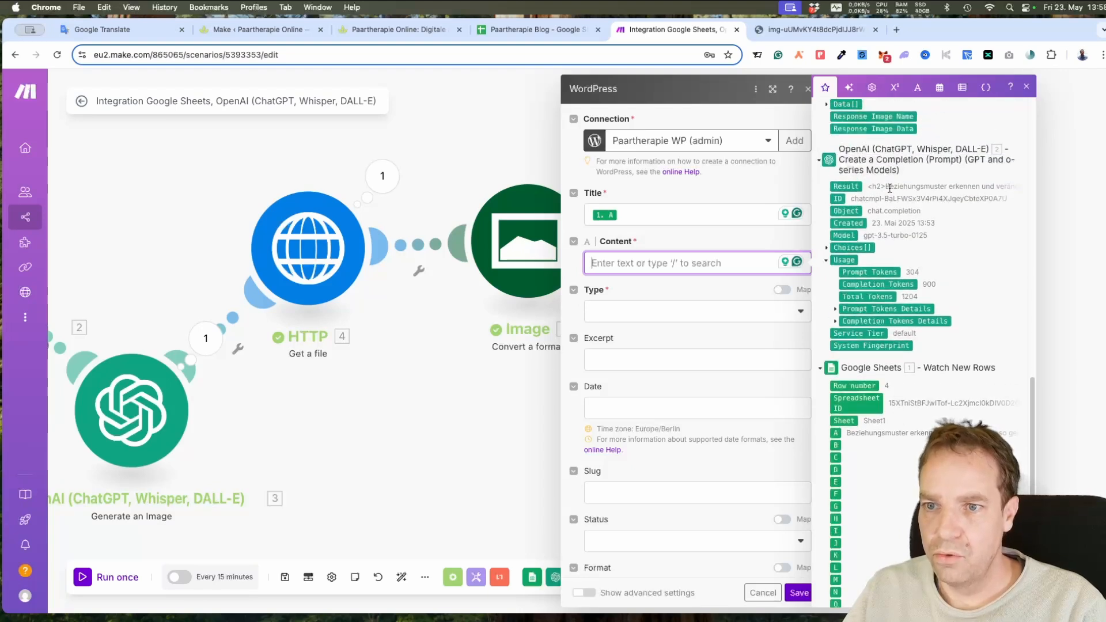
click(827, 249)
click(835, 308)
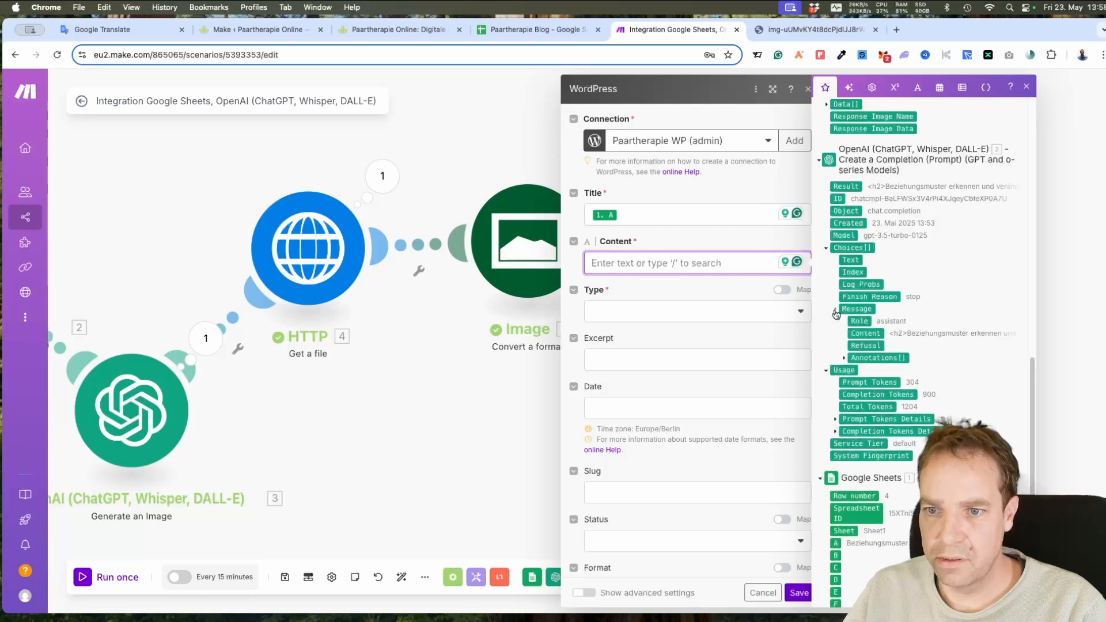
click(865, 334)
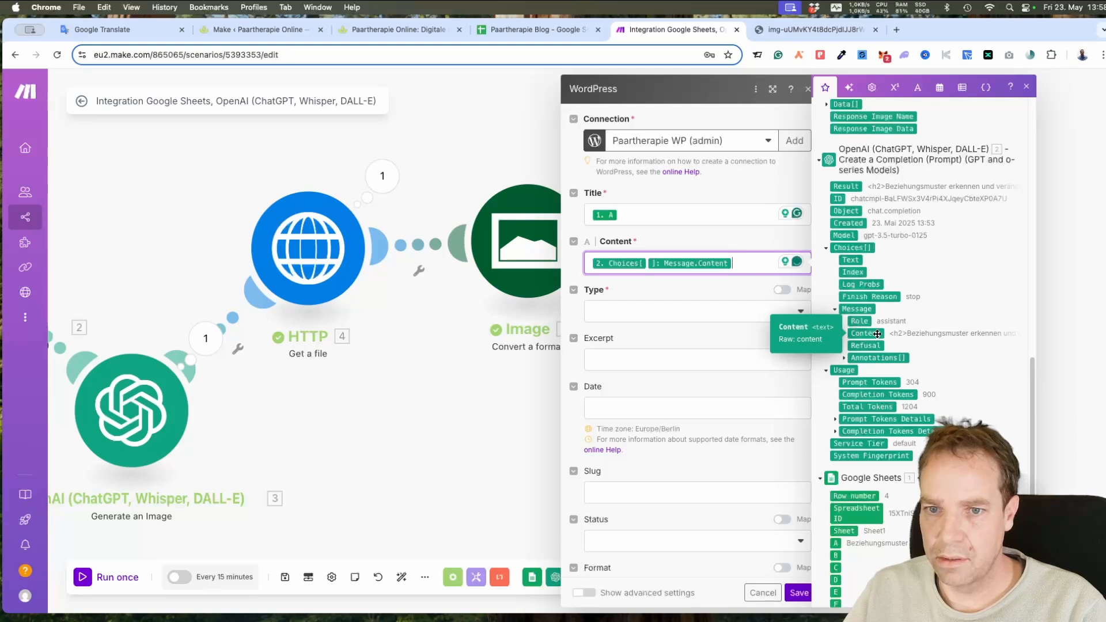
- Set the post's type to Beiträge
click(599, 314)
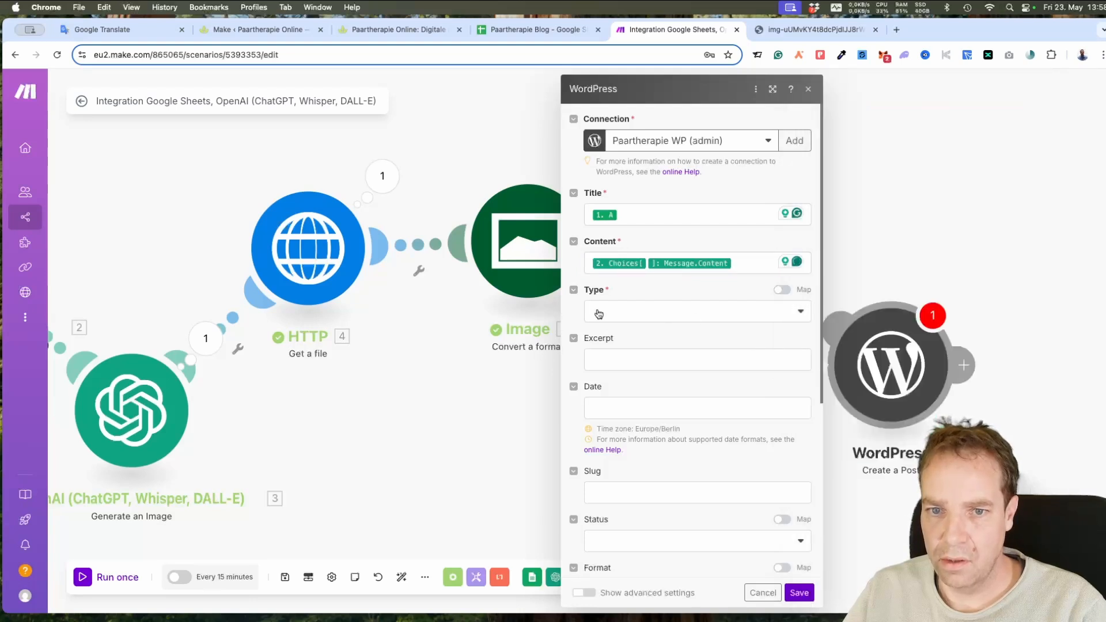
click(697, 318)
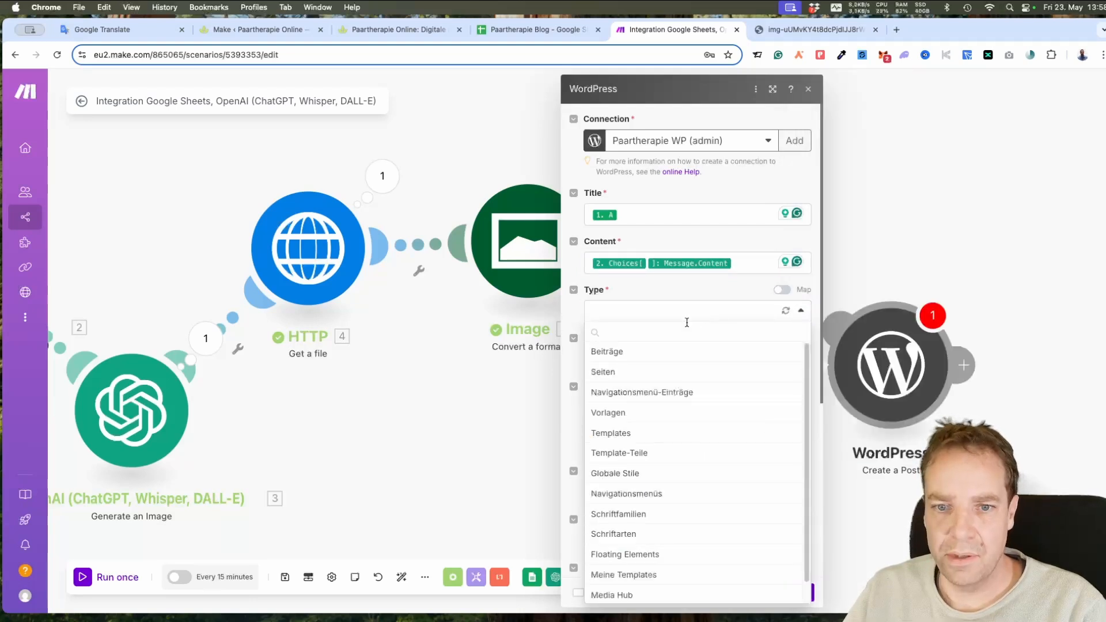
click(633, 355)
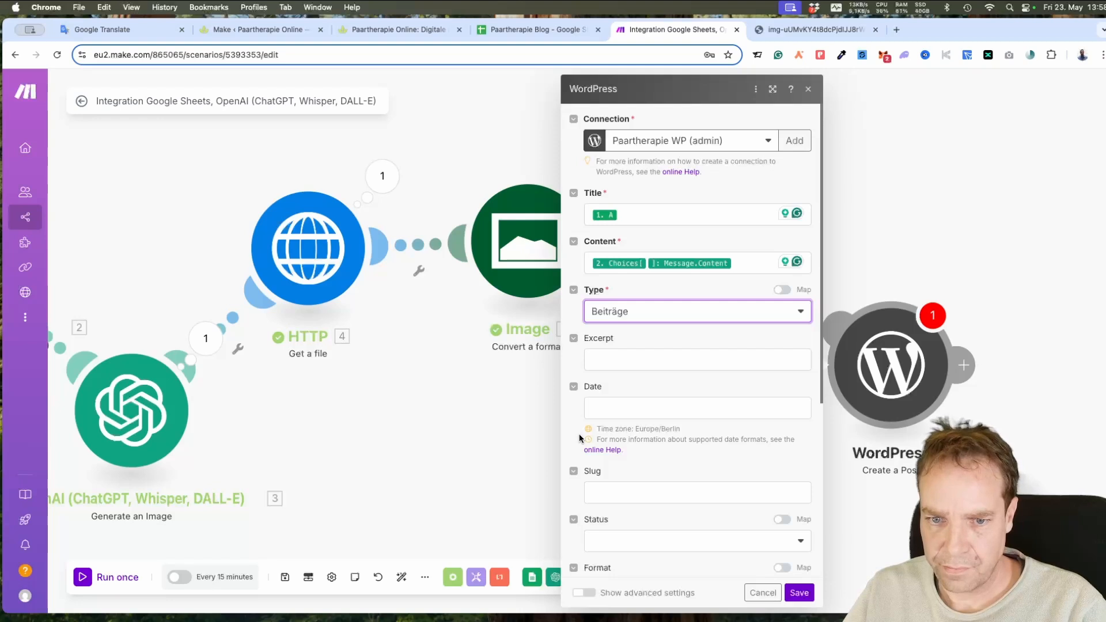
- Set the post's format to Standard and its status to Publish
scroll(603, 346, down, 1)
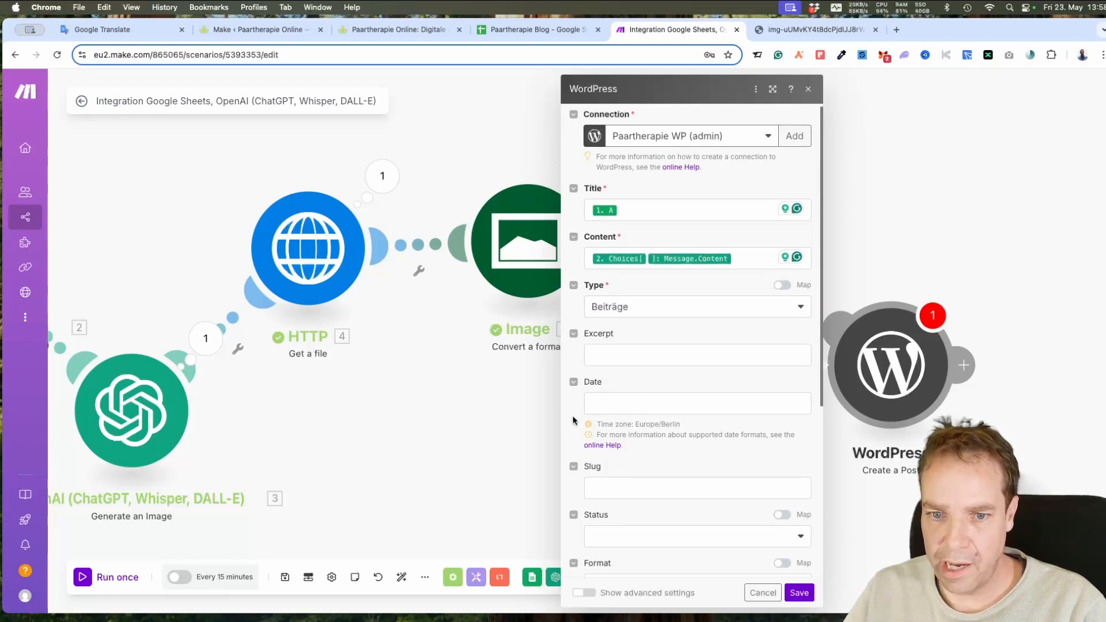
scroll(576, 420, down, 3)
scroll(625, 363, down, 3)
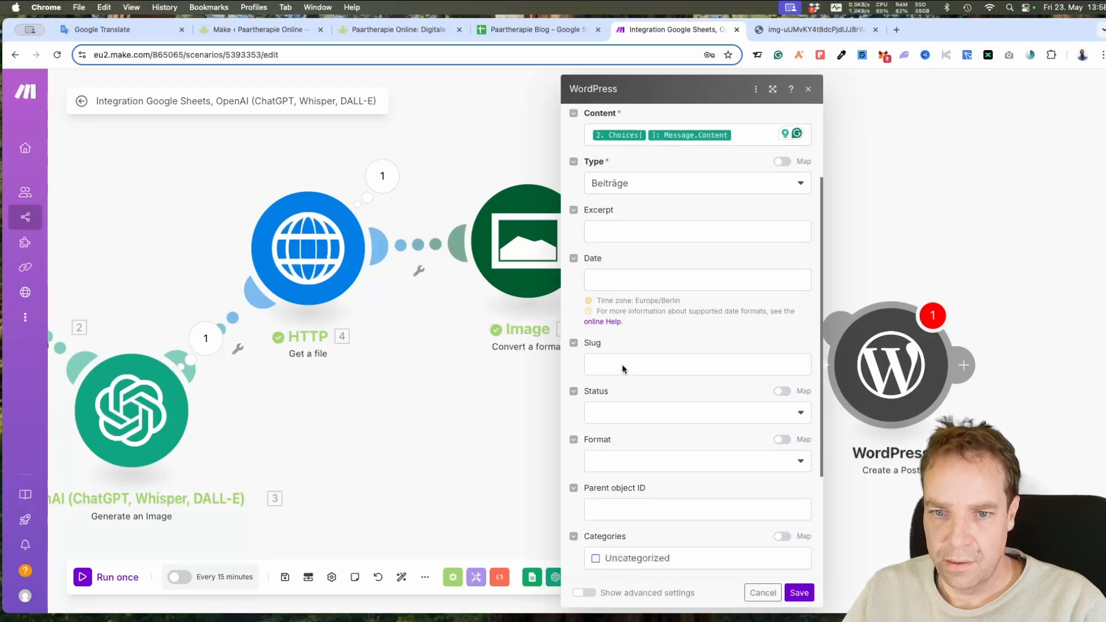
scroll(599, 351, down, 4)
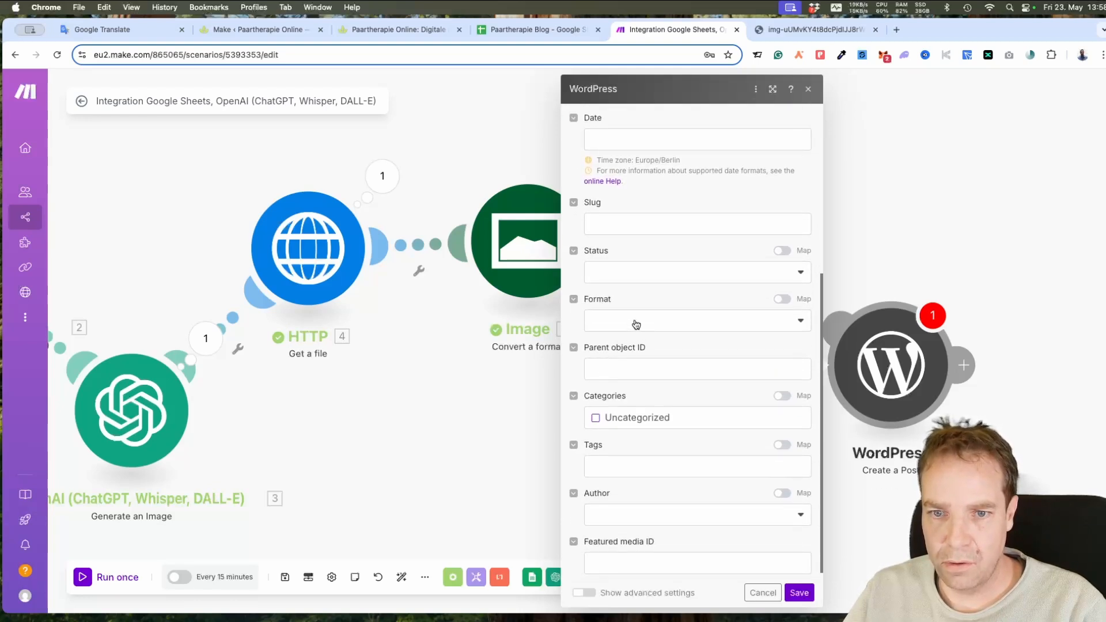
click(636, 325)
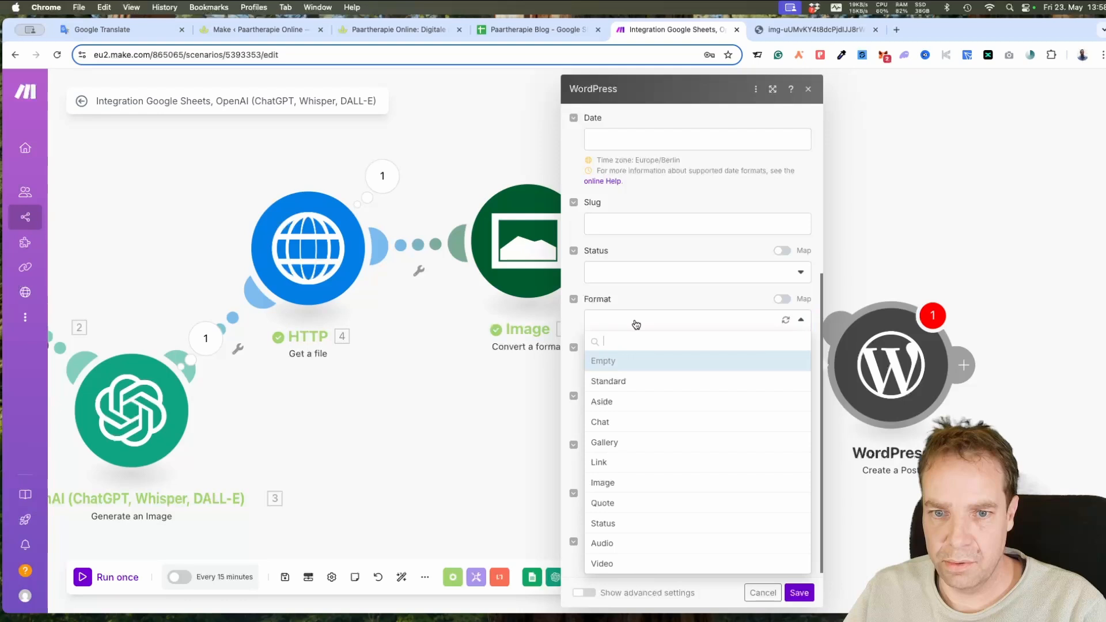
click(607, 382)
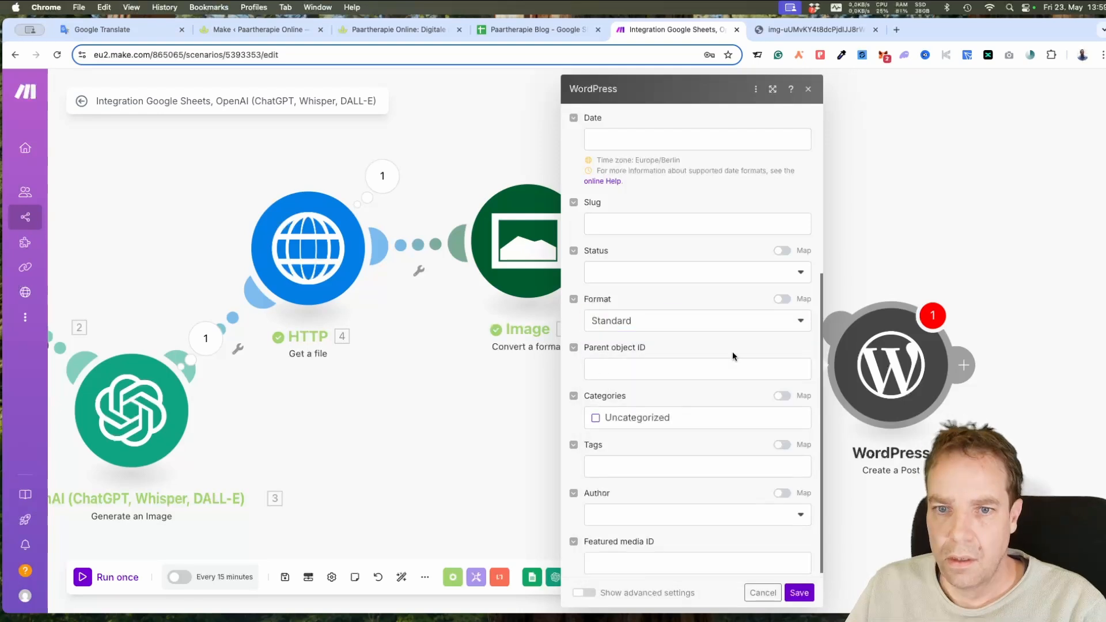
click(752, 274)
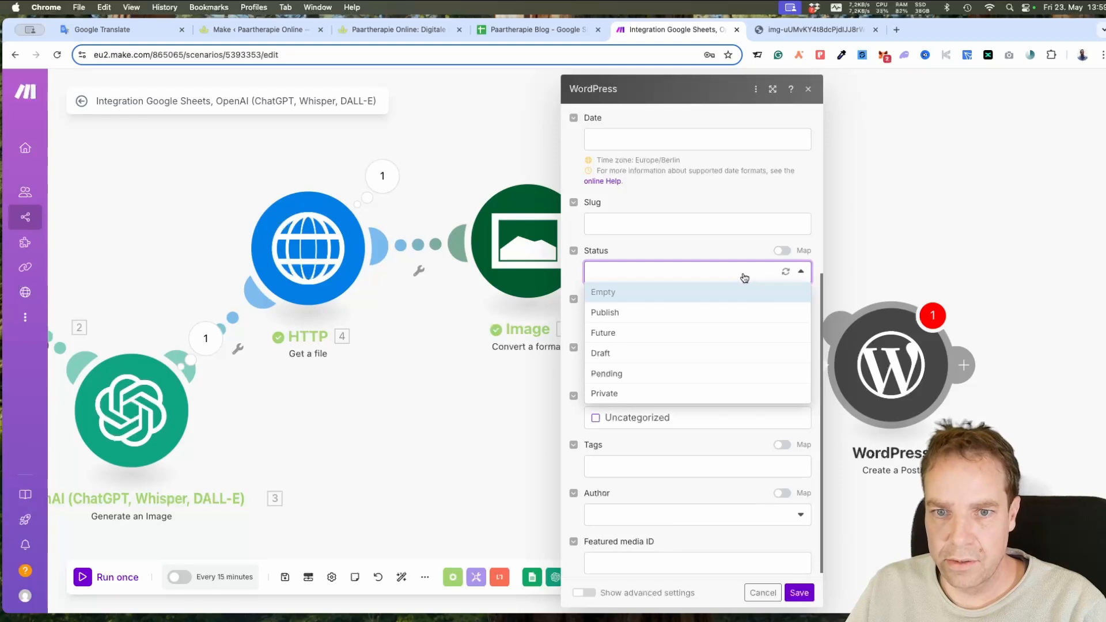
click(621, 314)
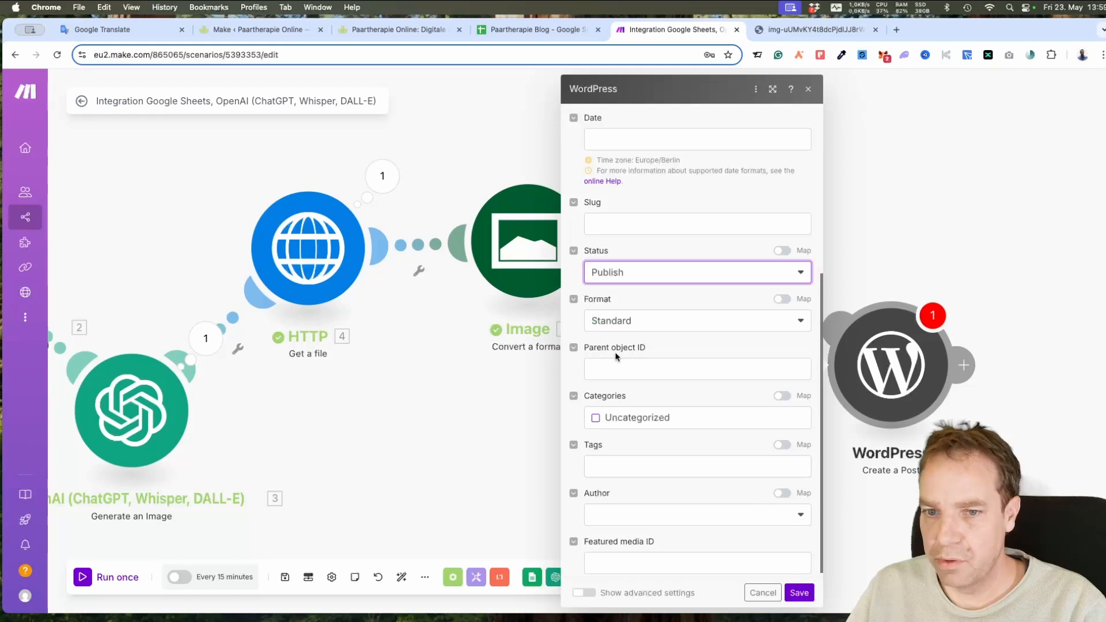
- Assign the post to the Uncategorized category and choose admin as its author
click(595, 419)
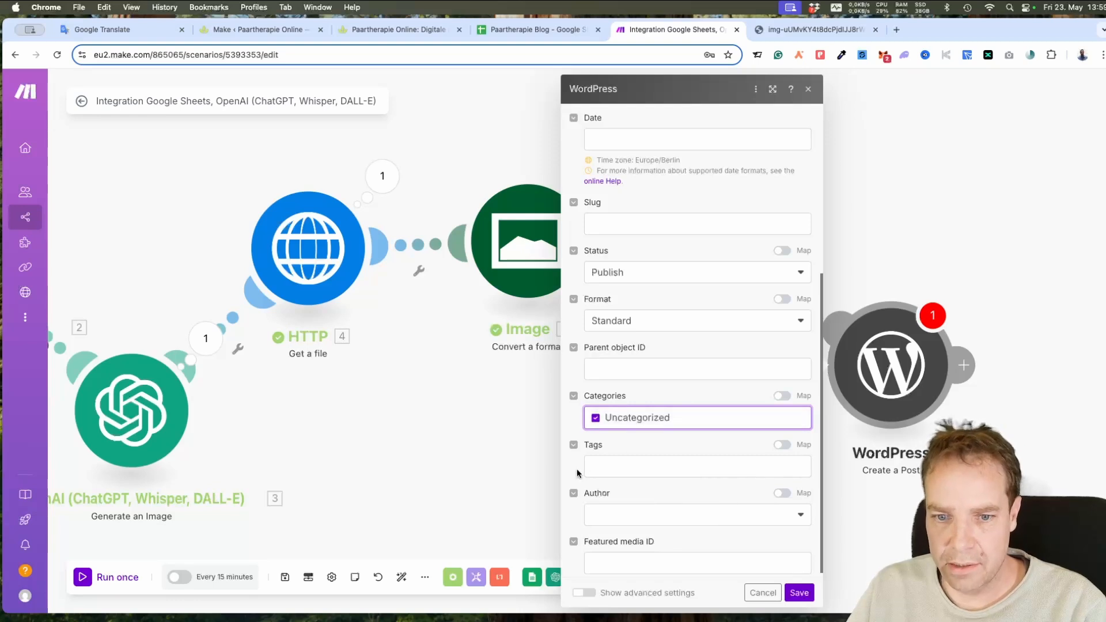
scroll(578, 473, down, 1)
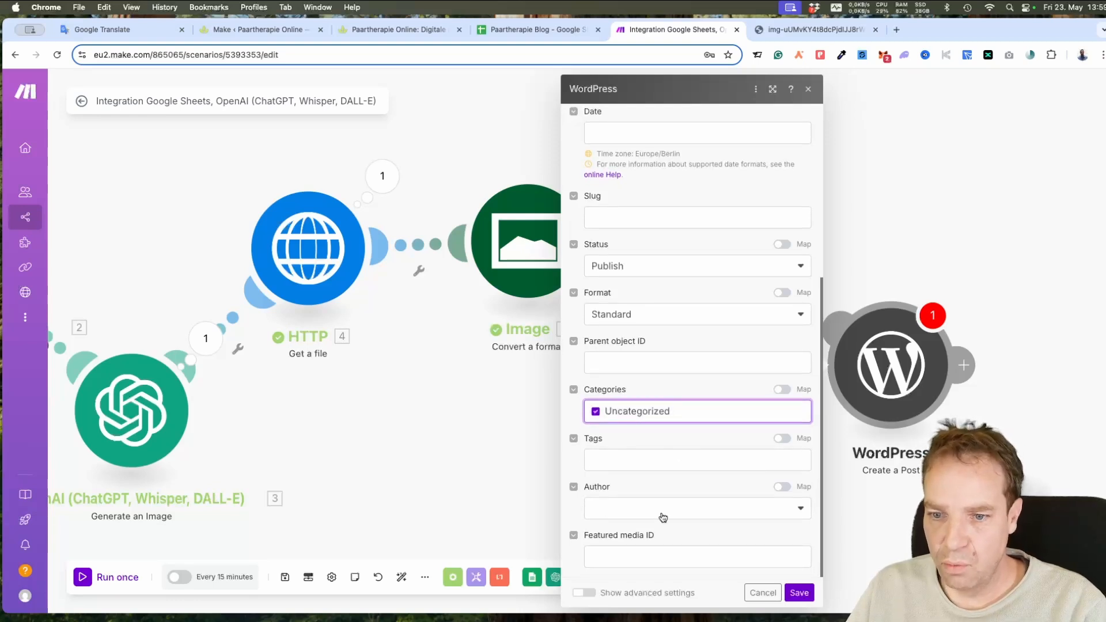
click(665, 480)
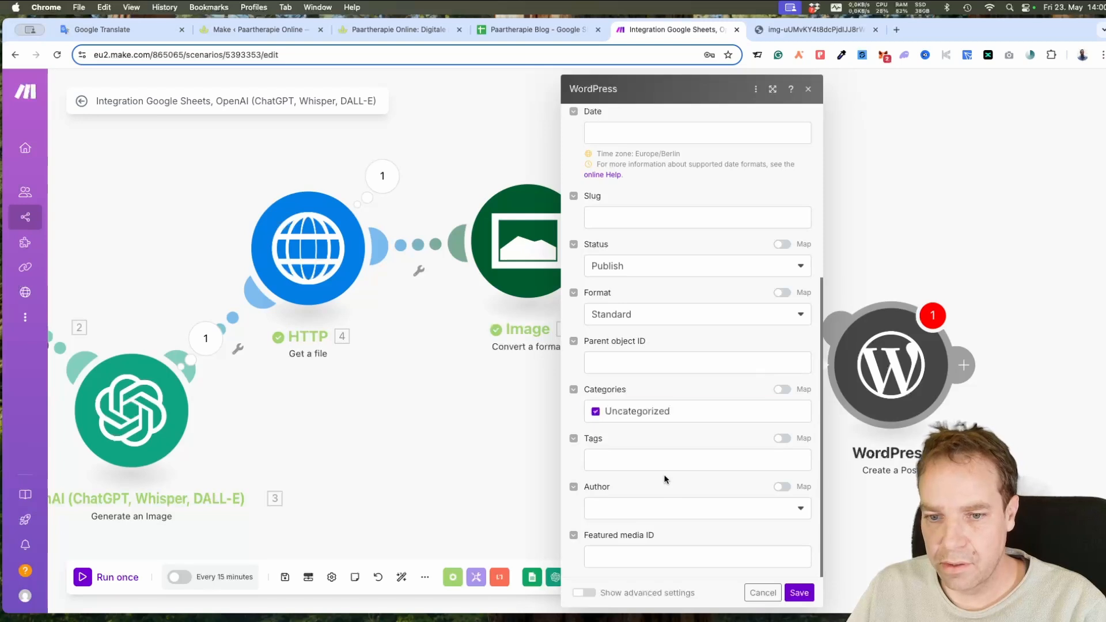
click(660, 507)
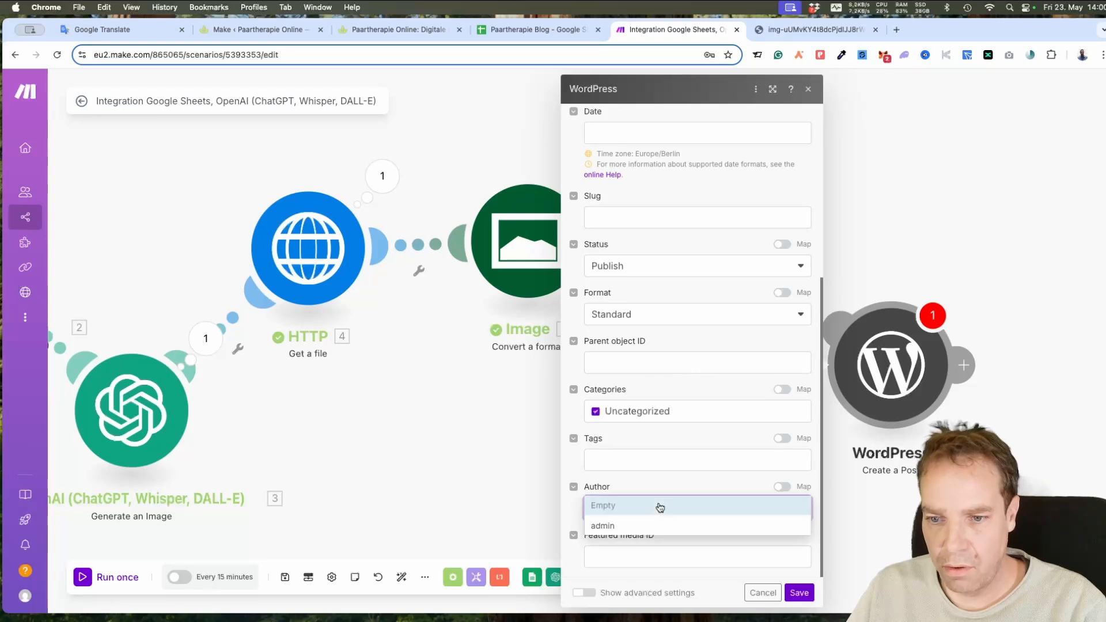
click(602, 526)
click(576, 513)
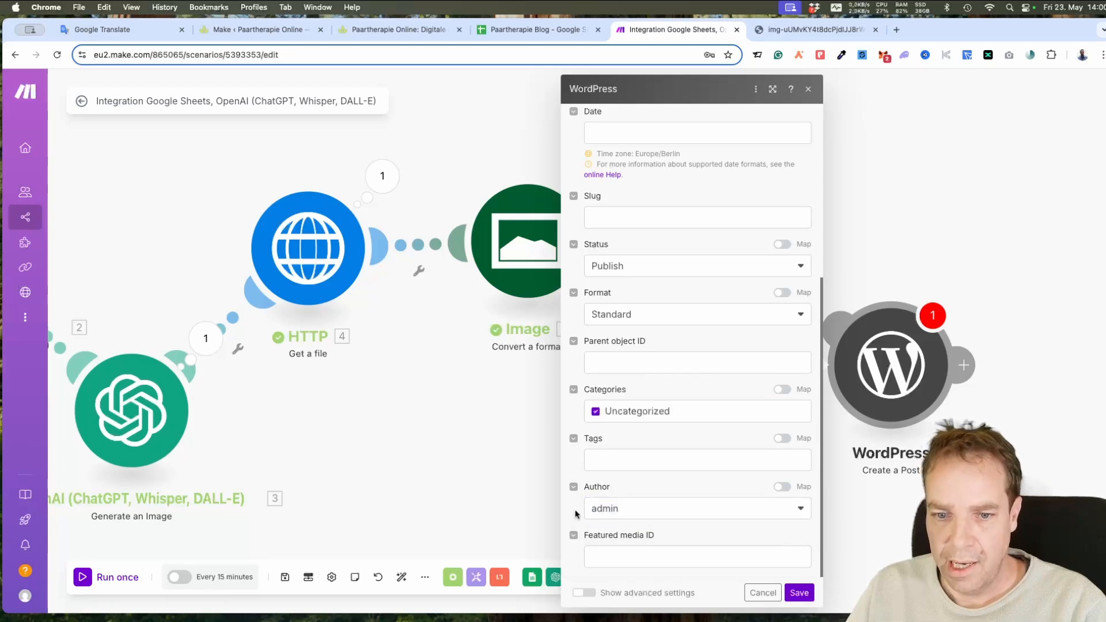
- Map the post's featured media ID to the Media Item ID from the WordPress Create a Media Item module and save the module
click(613, 559)
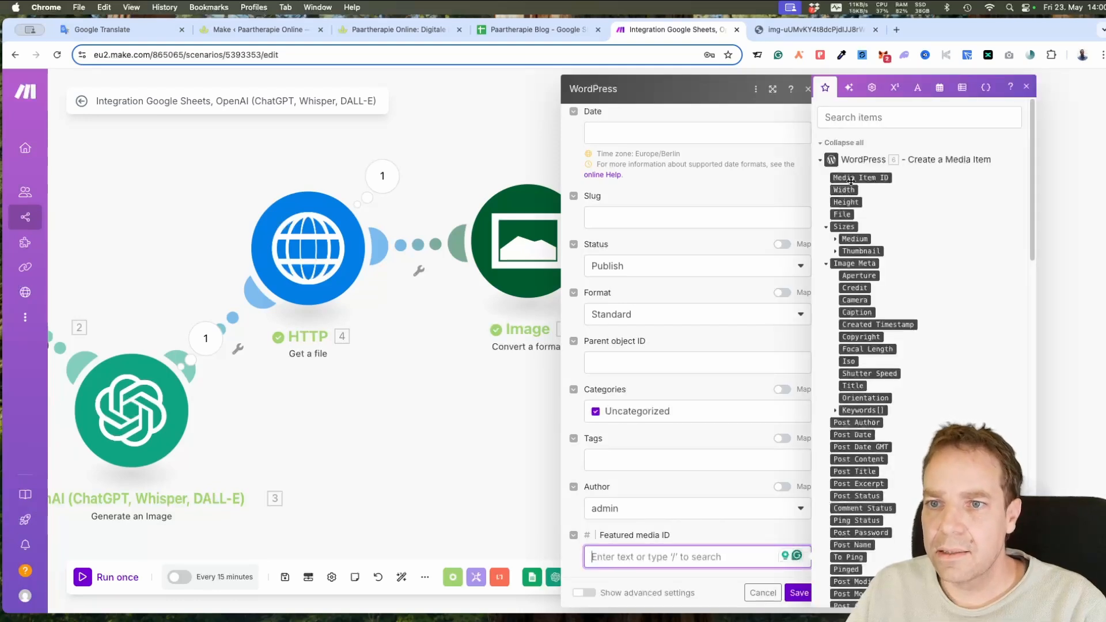
mouse_move(851, 179)
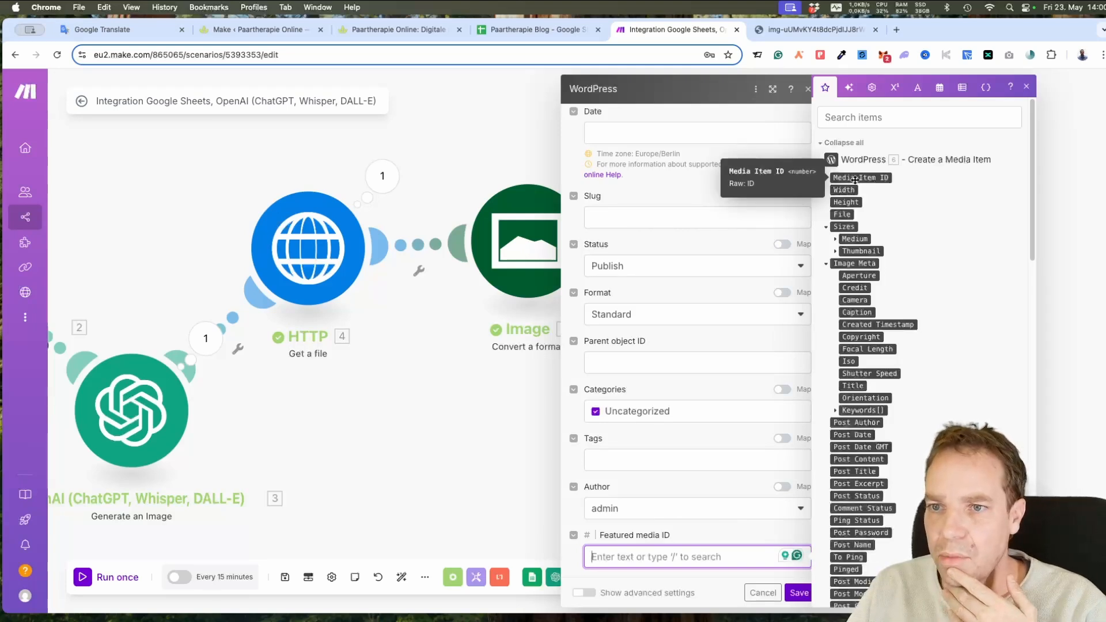
click(855, 179)
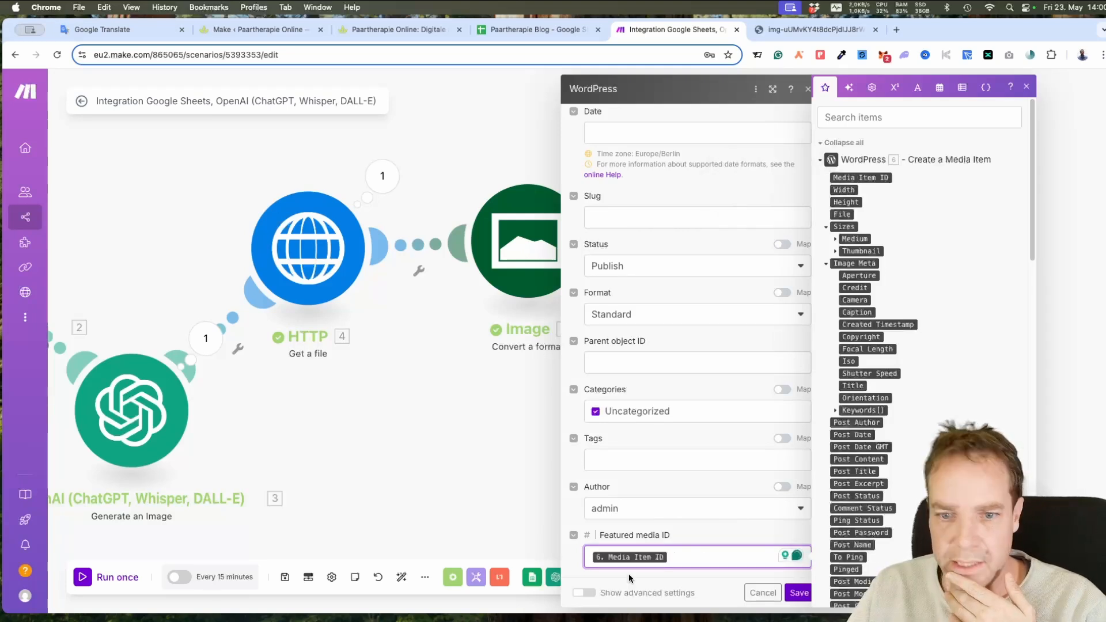
click(577, 558)
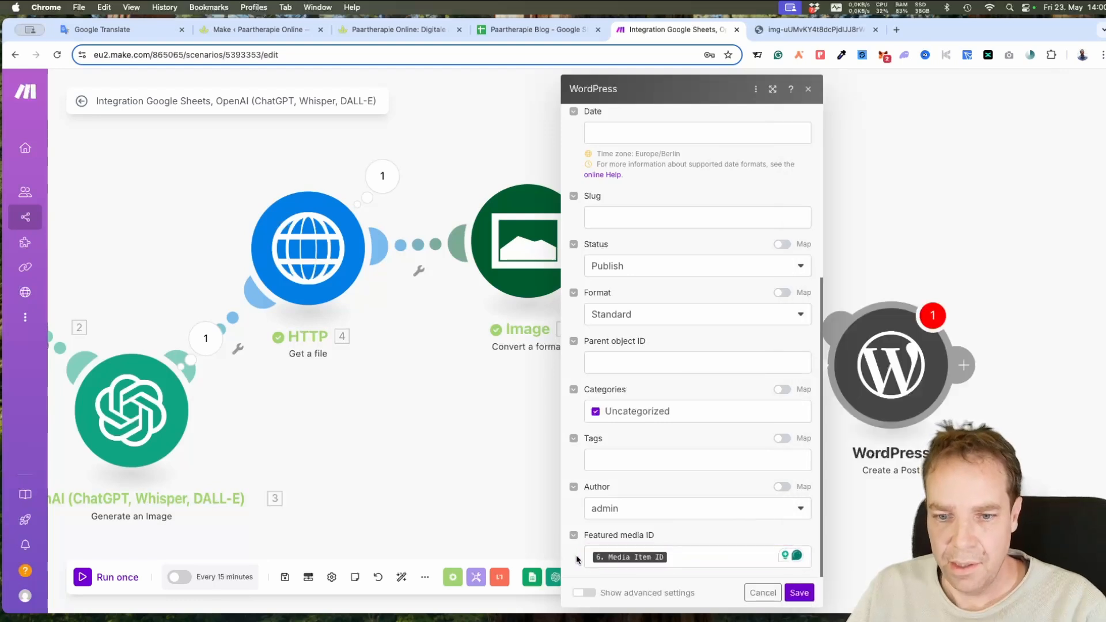
click(799, 596)
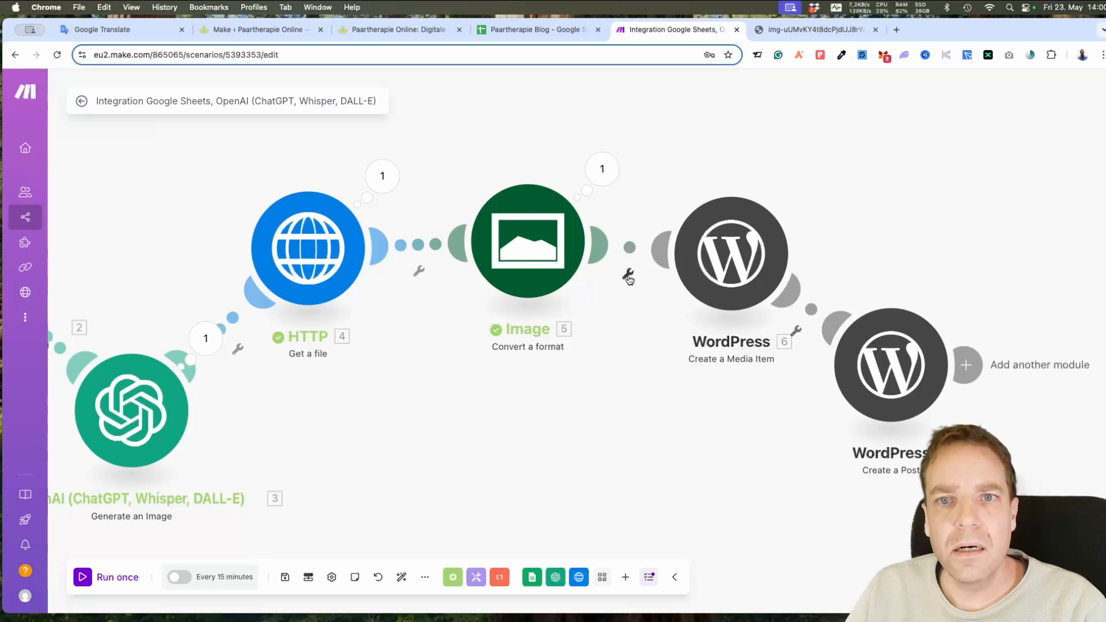
scroll(304, 425, left, 10)
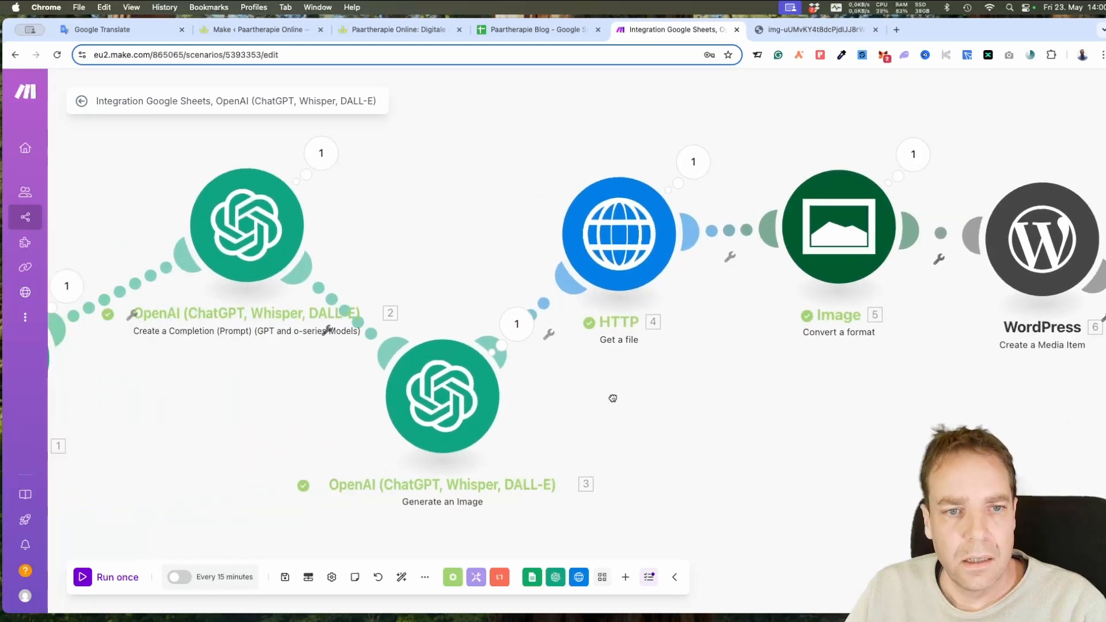
drag(323, 408, 537, 392)
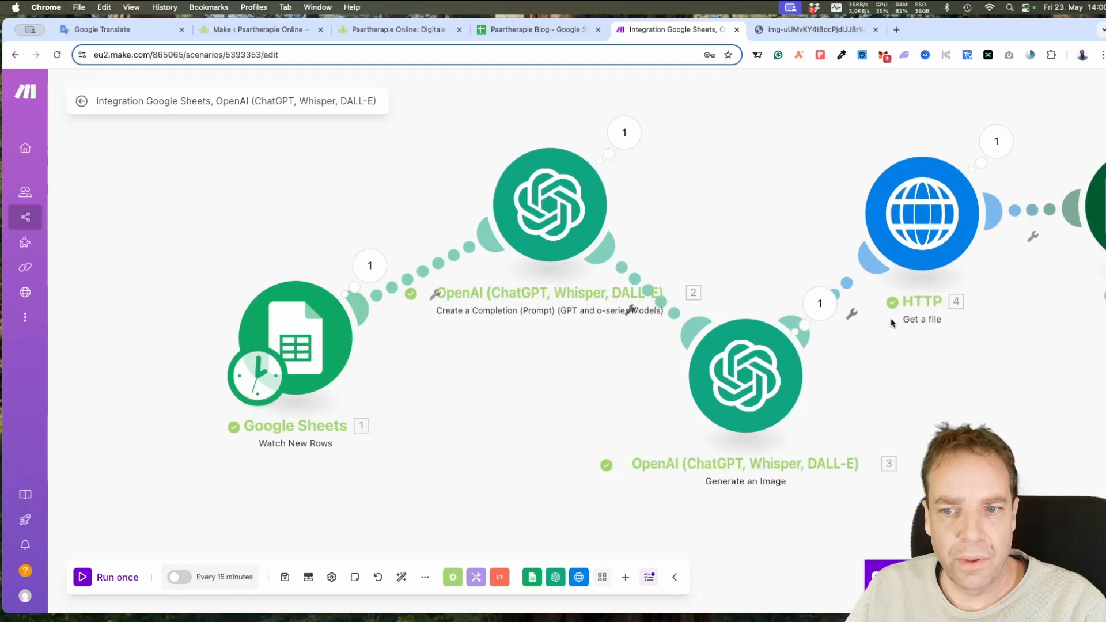
drag(973, 362, 398, 439)
drag(649, 454, 631, 394)
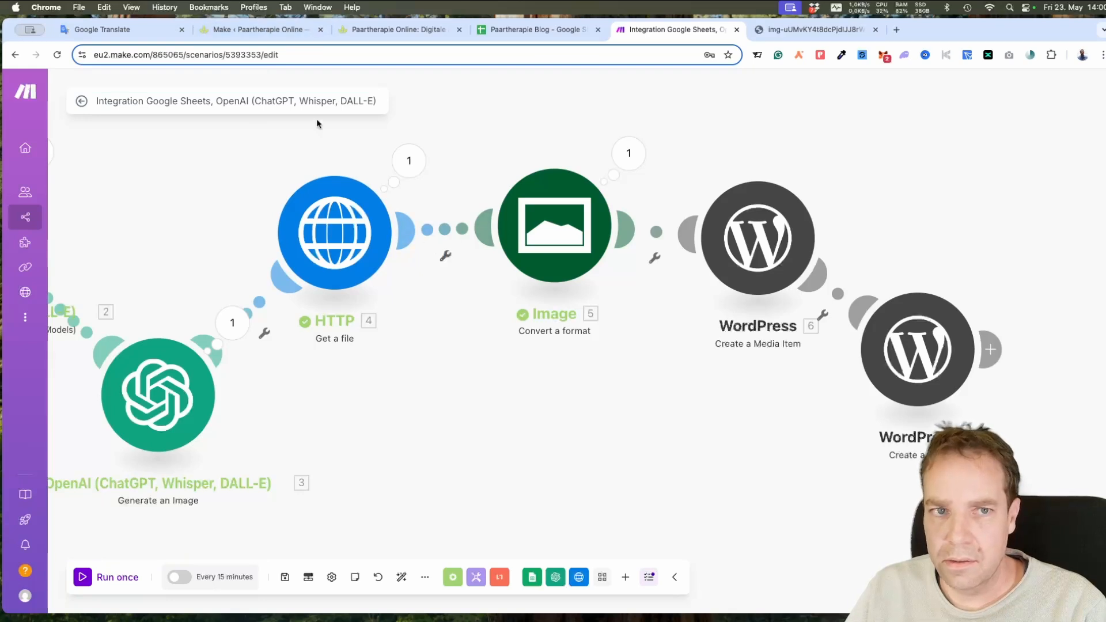
- Switch to the WordPress admin and open the list of all Beiträge
click(266, 30)
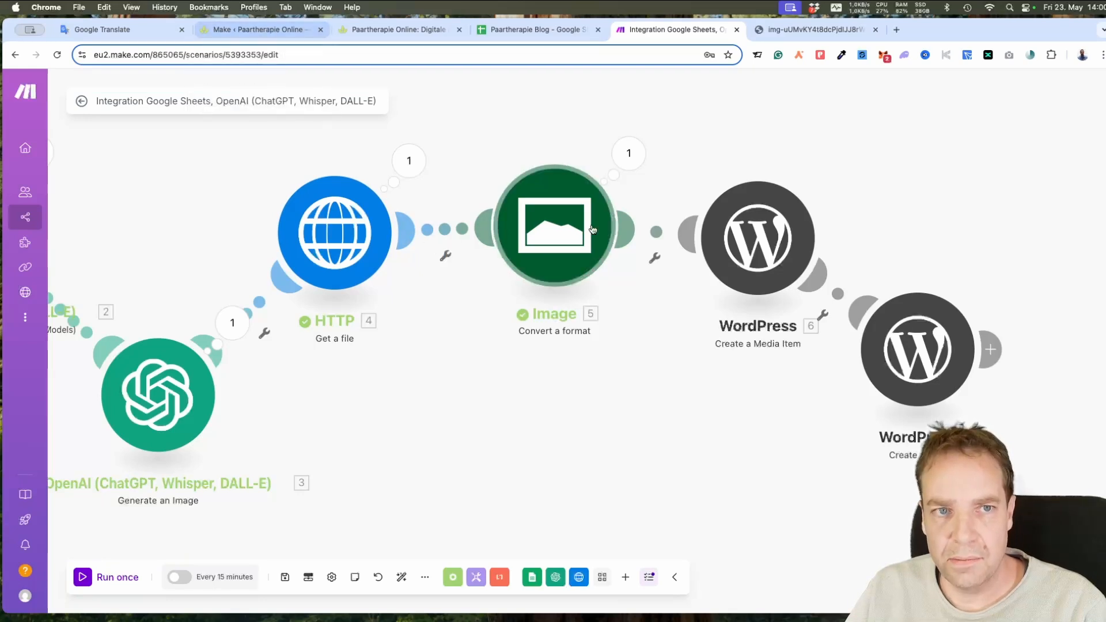
click(49, 232)
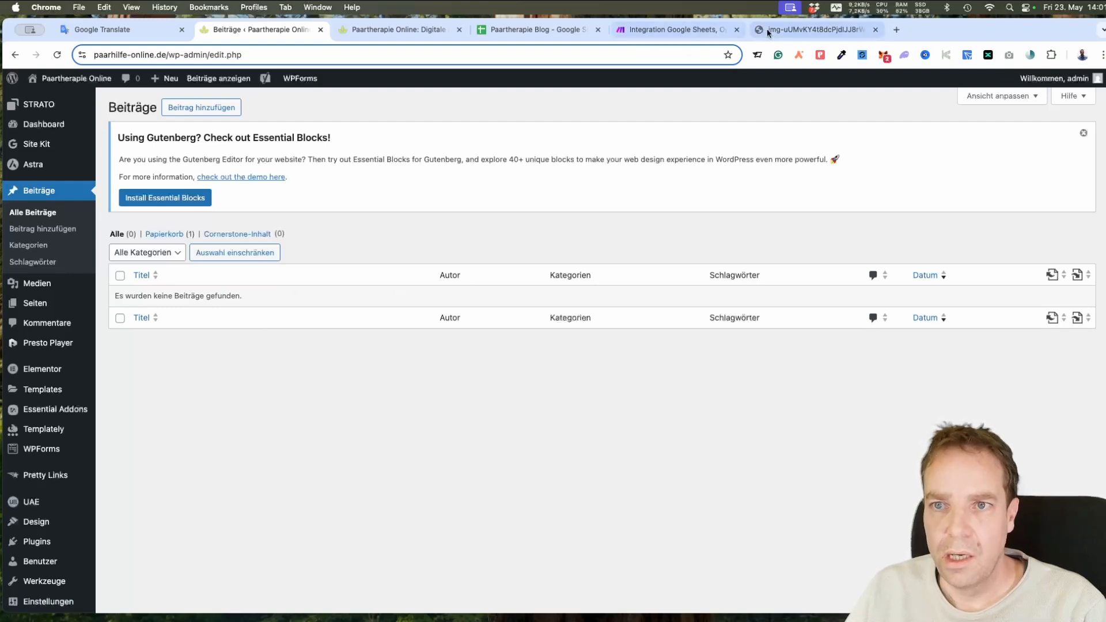
- Return to the Make scenario and run it once
click(682, 30)
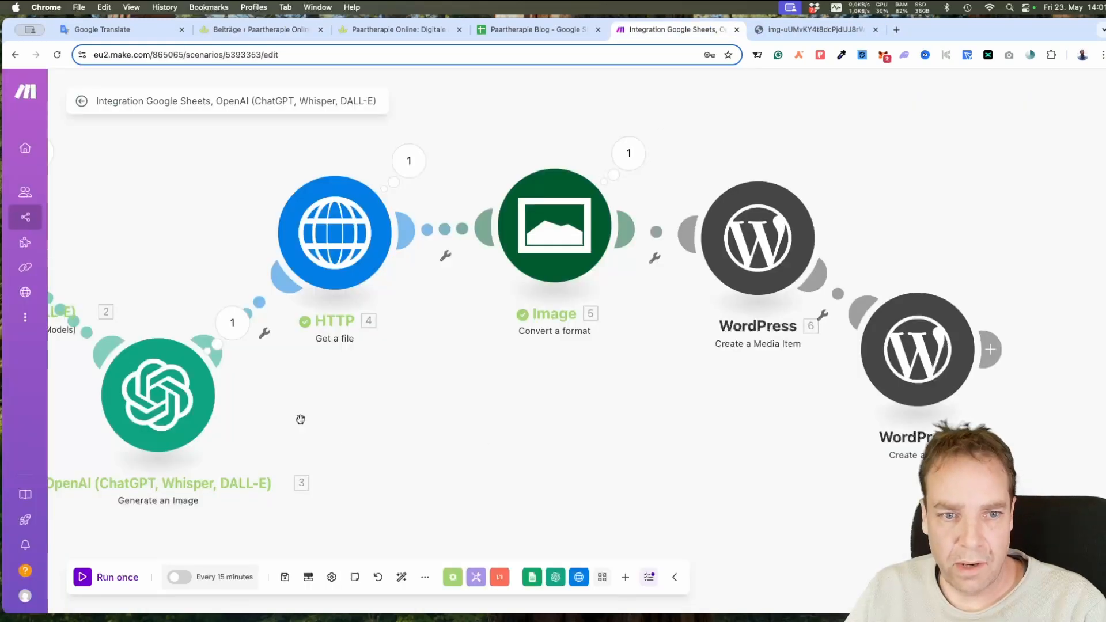
scroll(301, 419, left, 10)
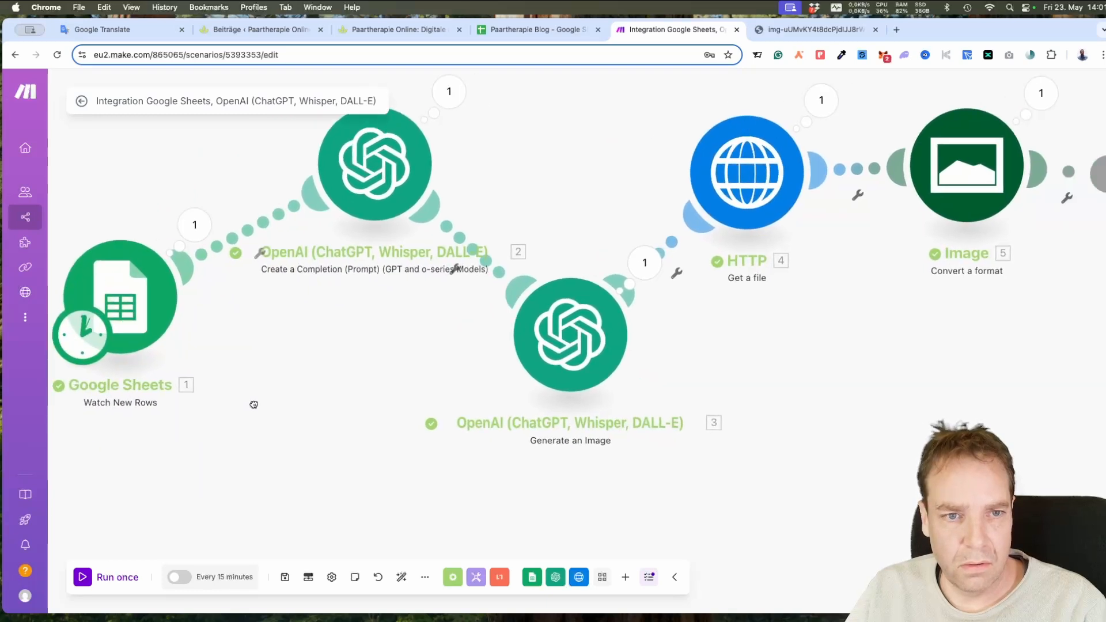
drag(254, 404, 257, 416)
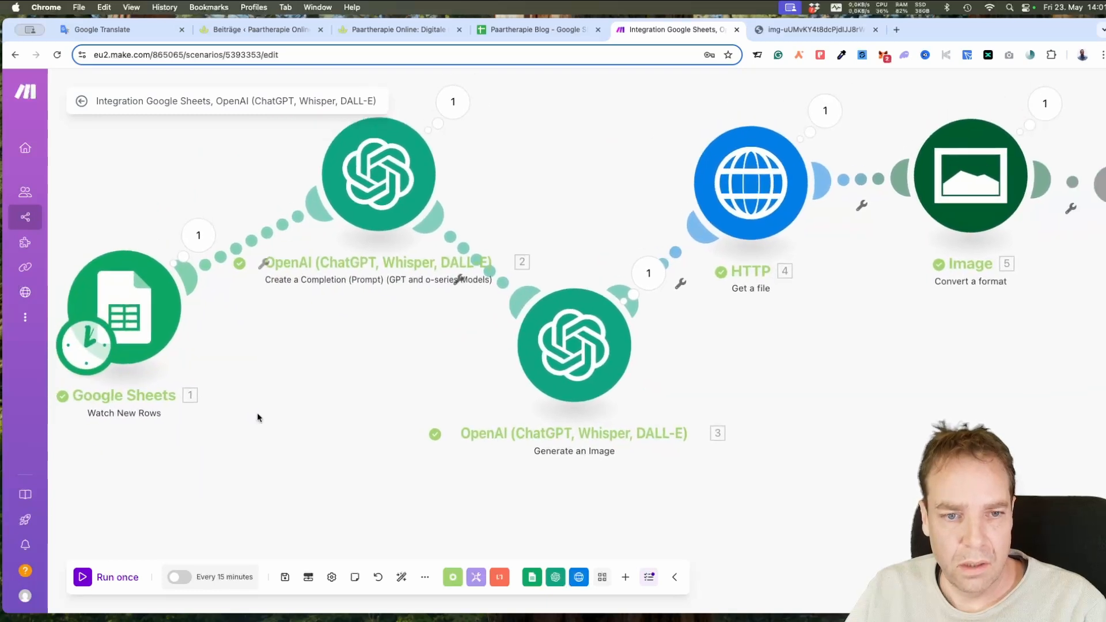
click(118, 578)
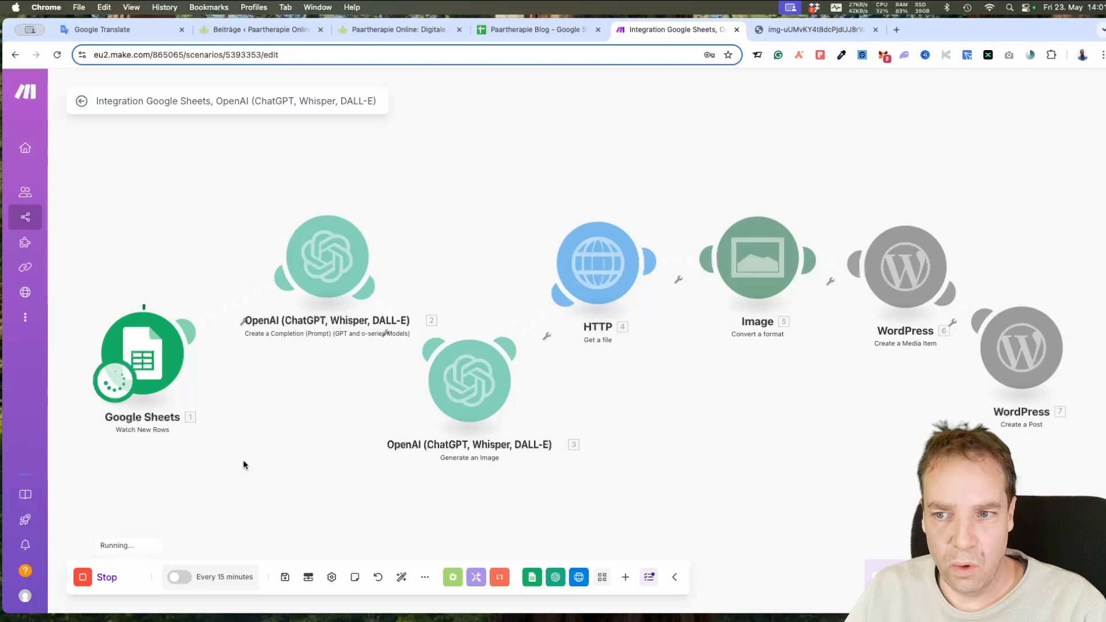
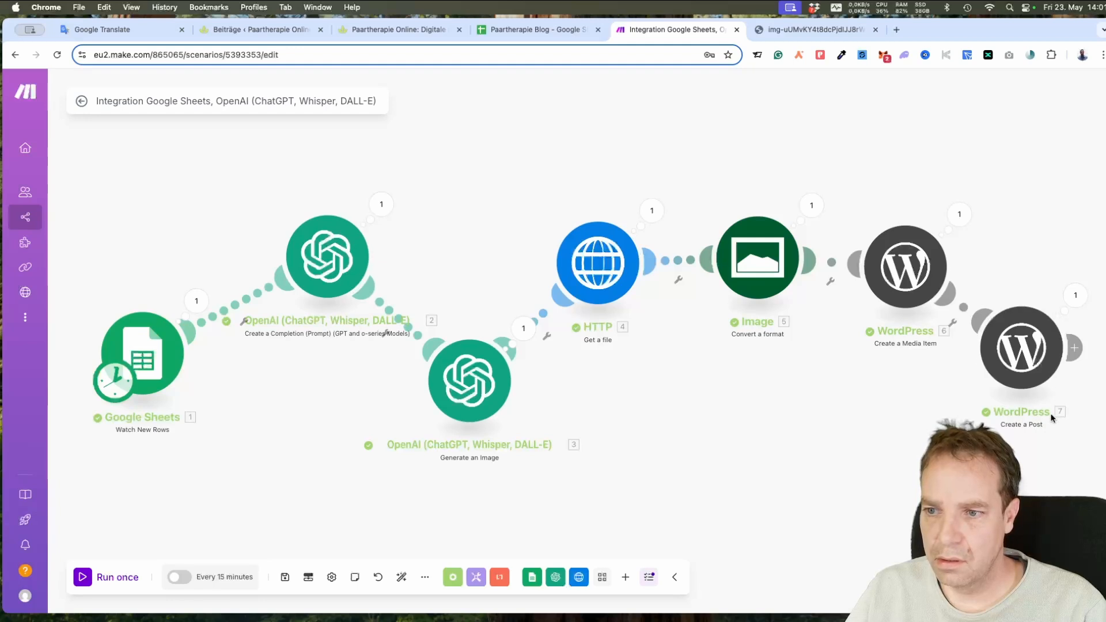
- Reload the WordPress post list and open the published post "Der stille Rückzug: Was emotionale Distanz wirklich bedeutet" in a new tab
click(290, 34)
click(57, 55)
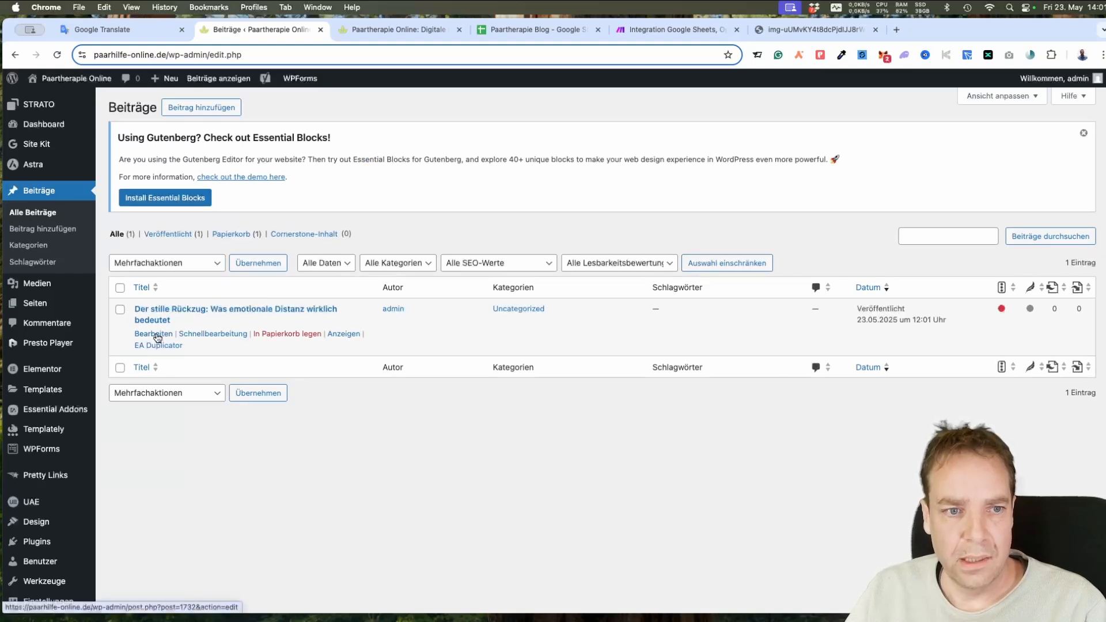
click(342, 335)
right_click(342, 335)
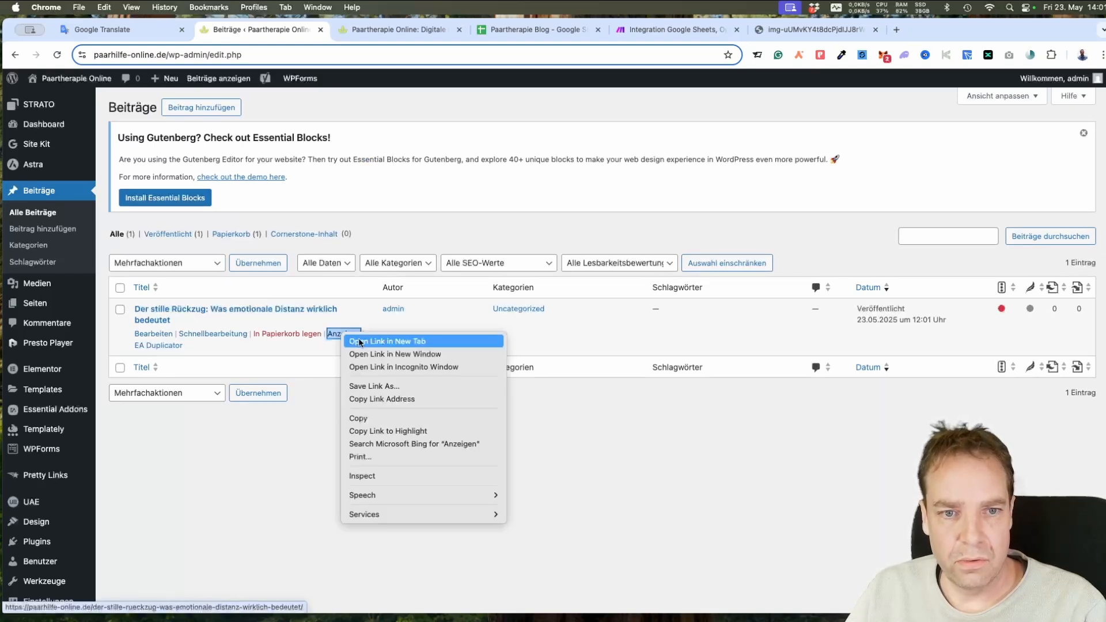
click(375, 339)
key(ctrl+Tab)
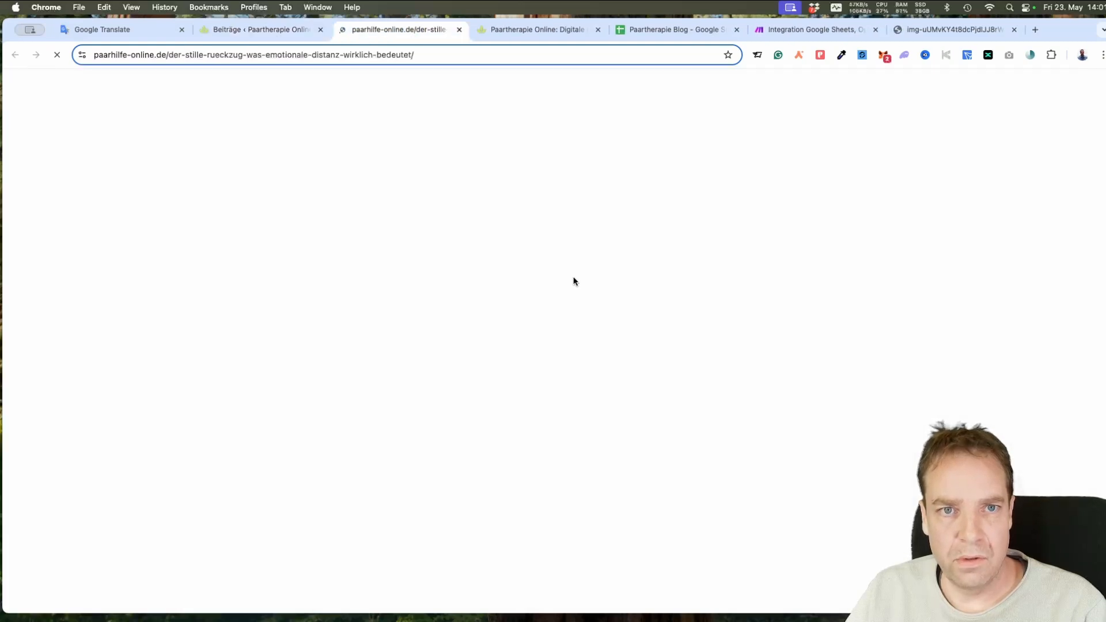
- Read through the published article, checking its cover image, title and section structure
scroll(845, 319, down, 6)
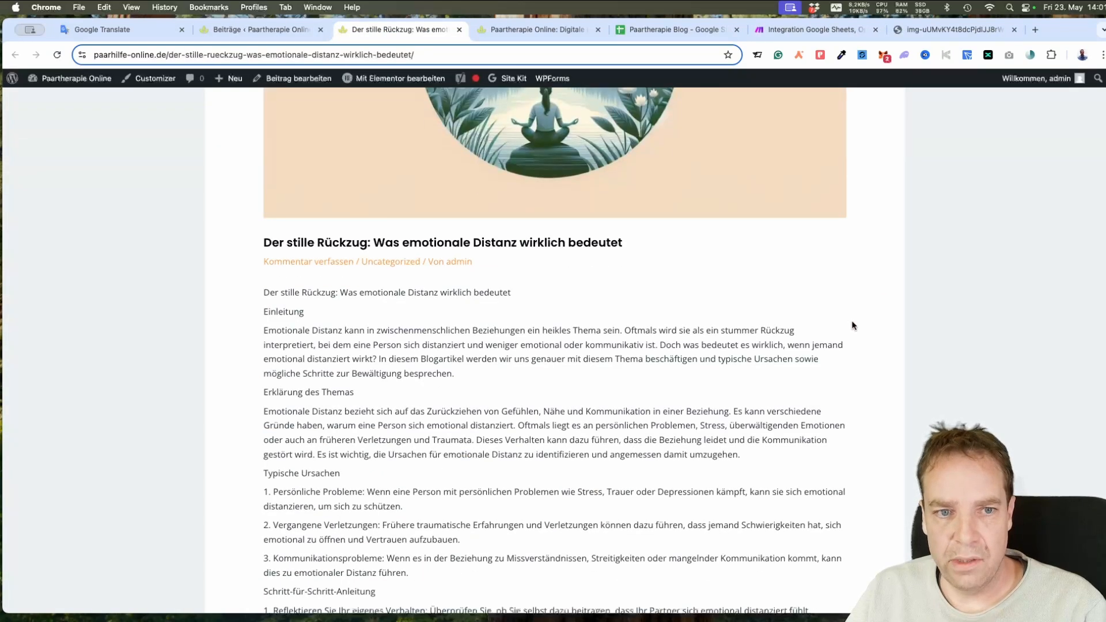
scroll(850, 325, down, 2)
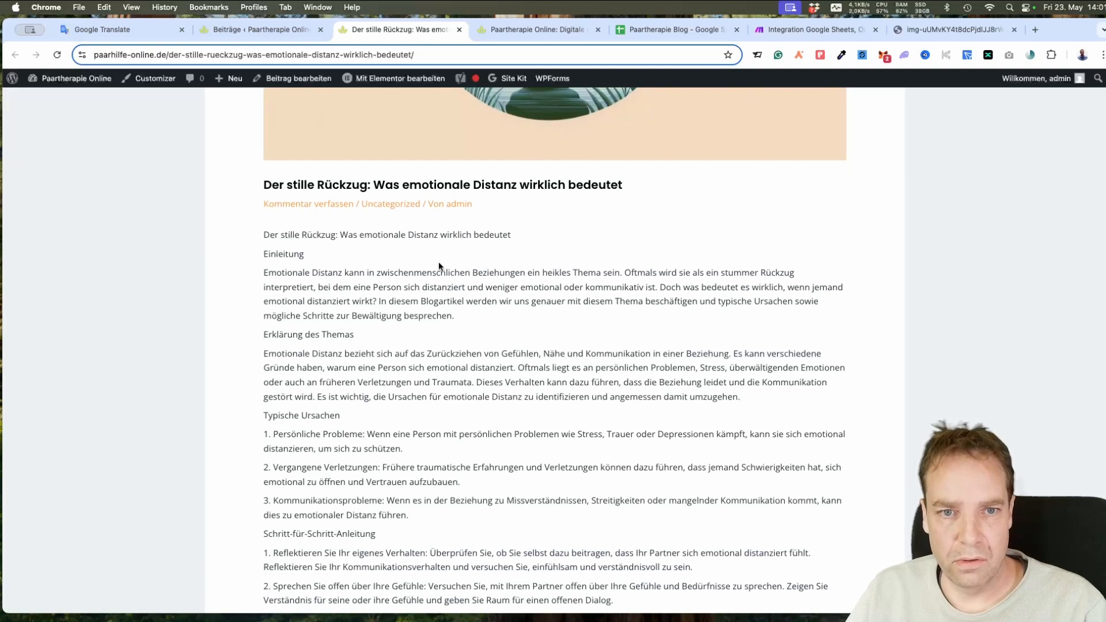
scroll(638, 361, down, 12)
scroll(655, 322, up, 8)
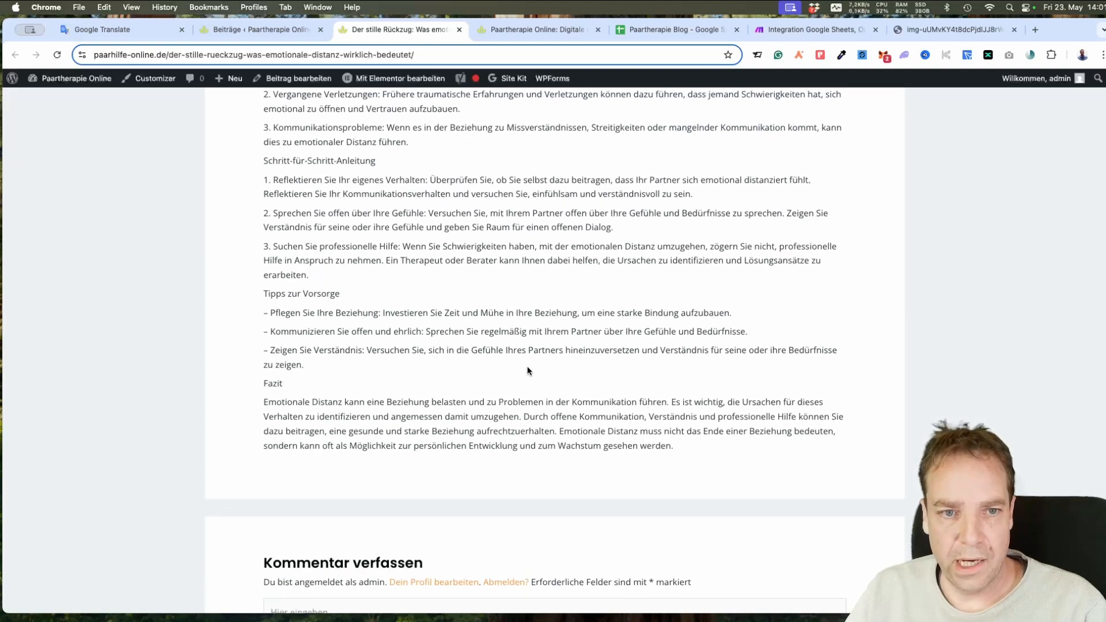
scroll(430, 250, up, 2)
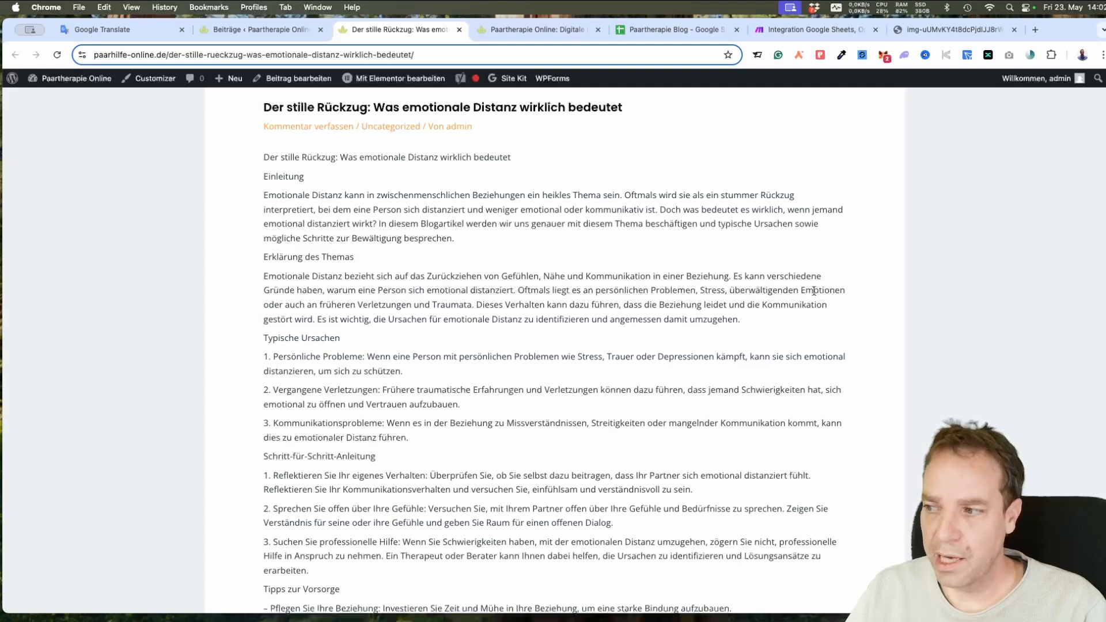
- Back in the Make scenario, set the OpenAI Create a Completion module's model to gpt-4 and save the module
click(812, 30)
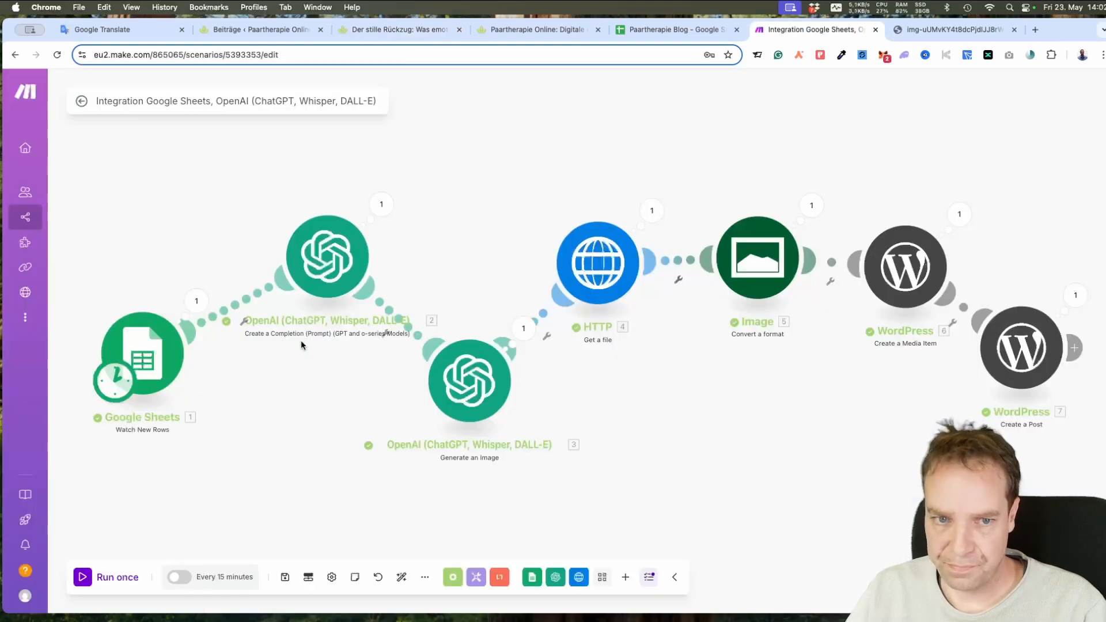
click(317, 265)
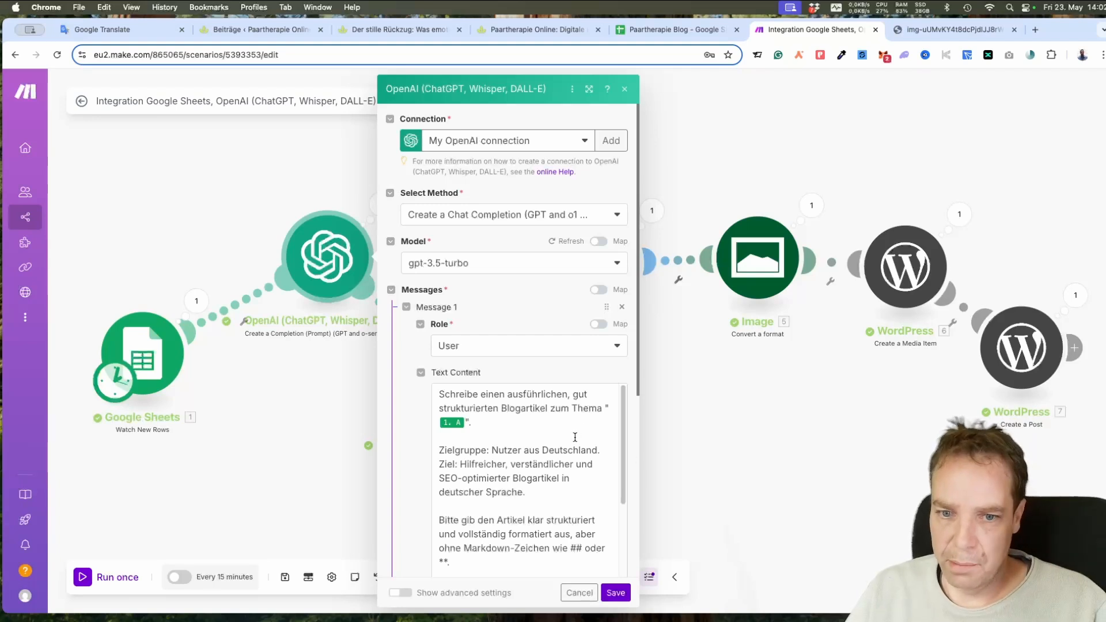
click(525, 271)
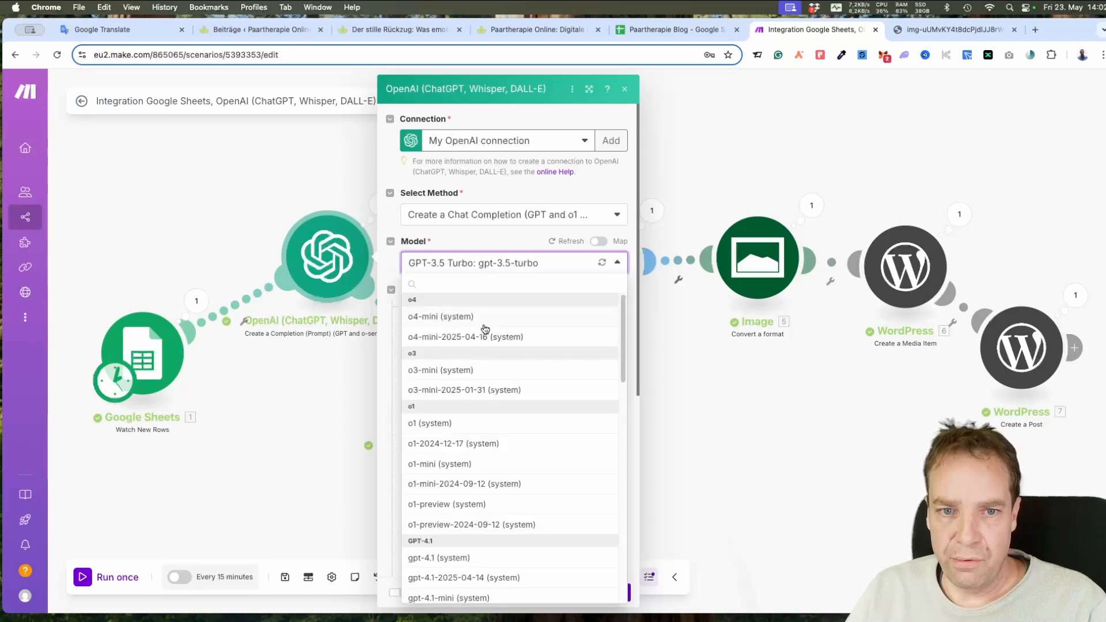
scroll(534, 470, down, 15)
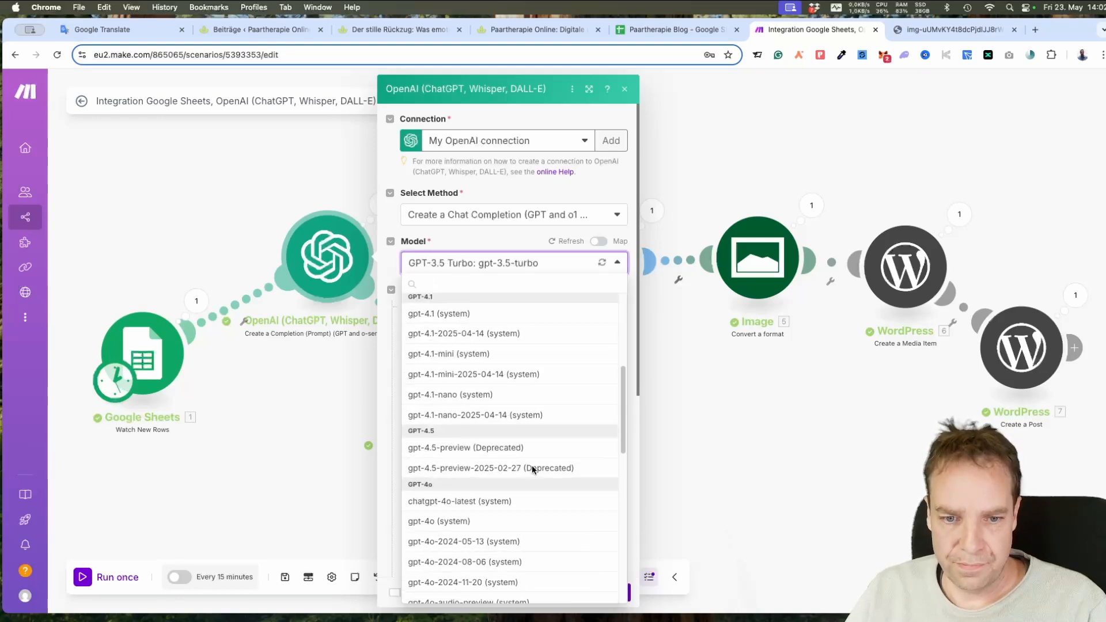
scroll(535, 471, down, 5)
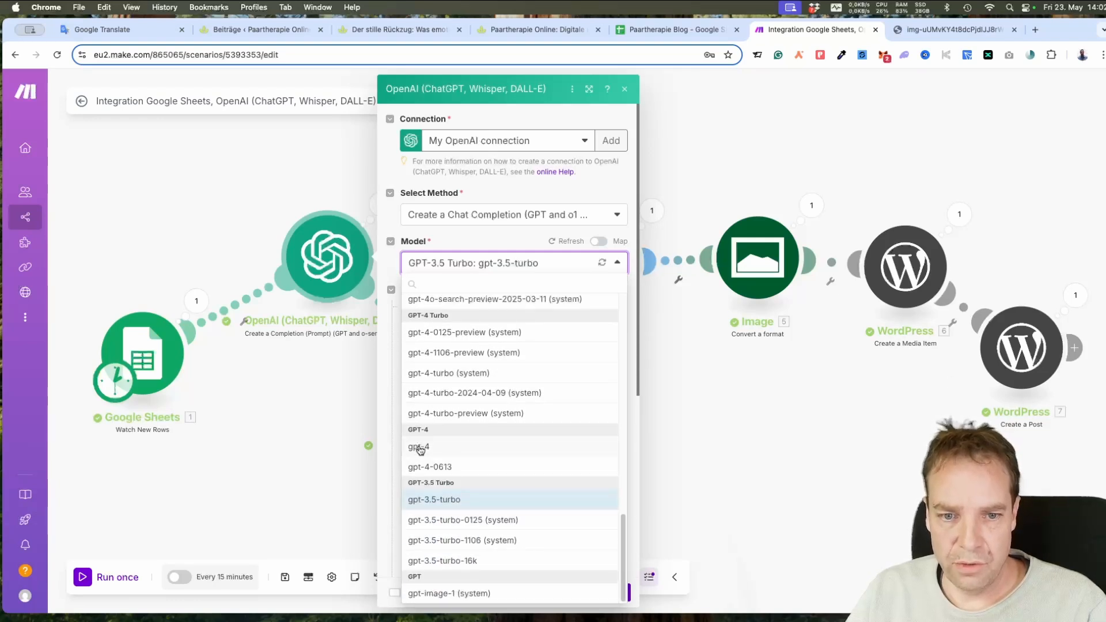
click(420, 448)
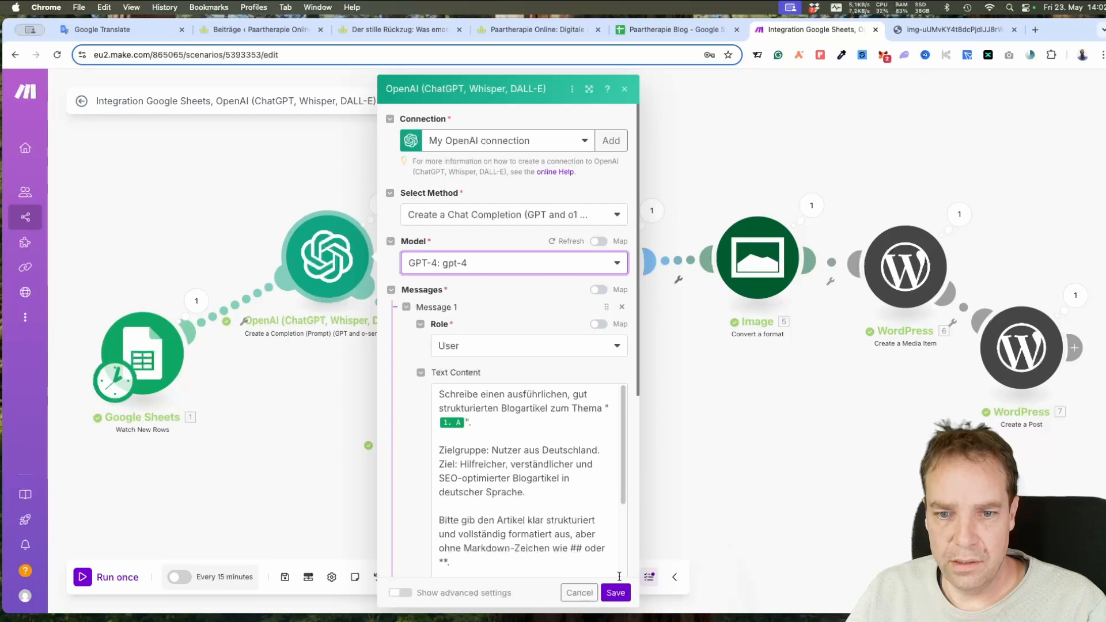
click(616, 593)
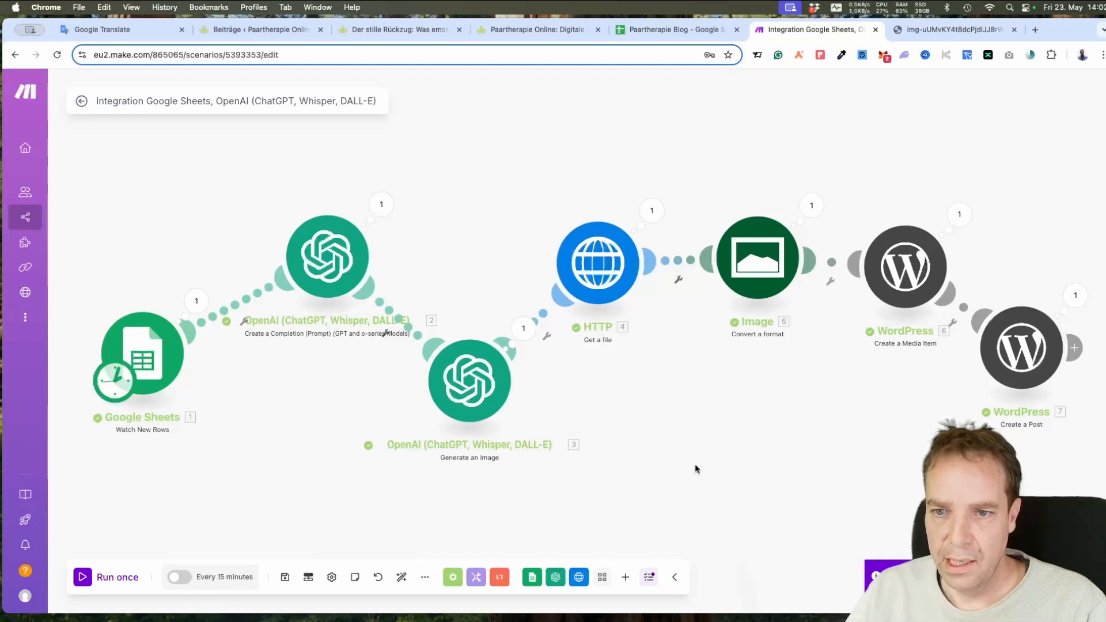
- Rearrange the scenario's modules into a zigzag, alternating between a lower and an upper row from Google Sheets to WordPress
drag(598, 263, 569, 166)
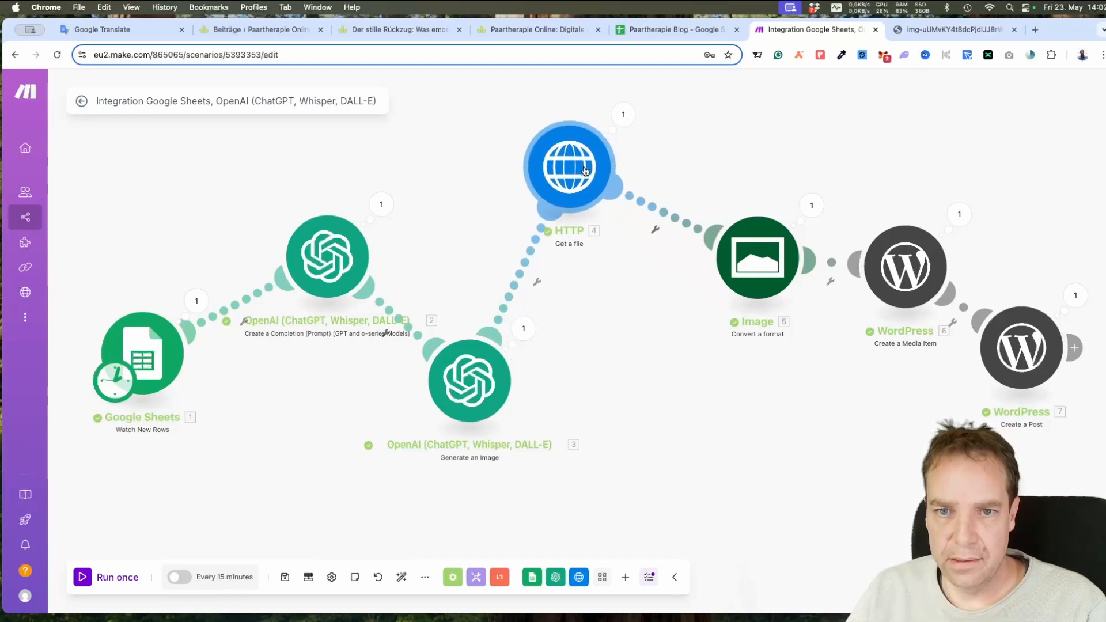
drag(746, 249, 737, 392)
drag(906, 267, 862, 144)
drag(1022, 381, 969, 456)
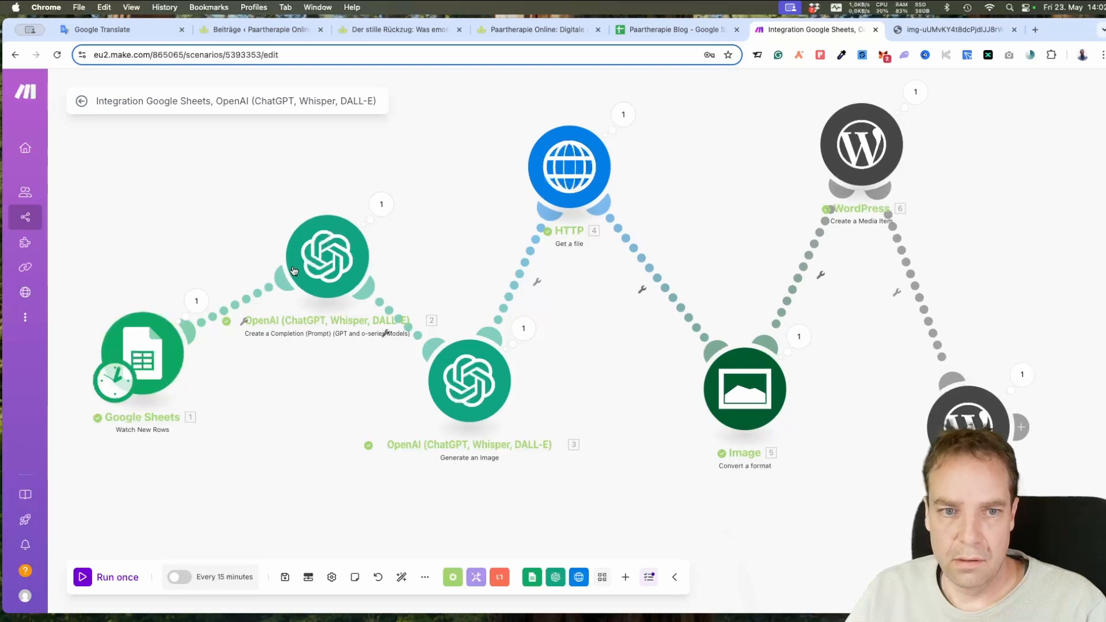
drag(339, 276, 317, 206)
drag(146, 367, 197, 415)
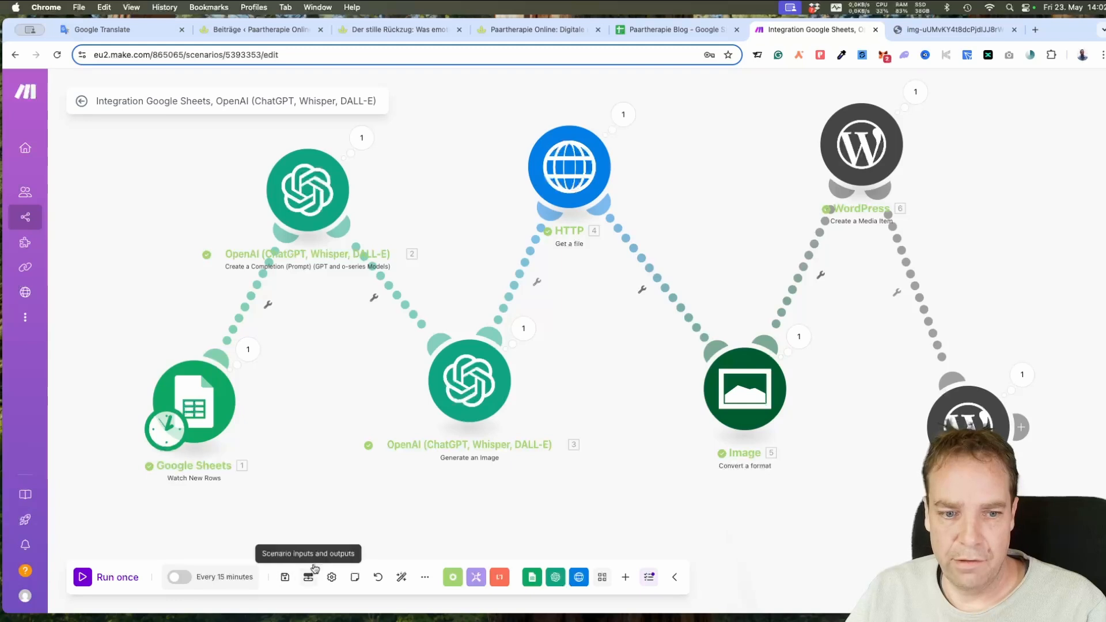
- Run the Make scenario once, then open the new WordPress post "Besser kommunizieren in der Partnerschaft – 5 sofort anwendbare Tipps" in a new tab
click(110, 579)
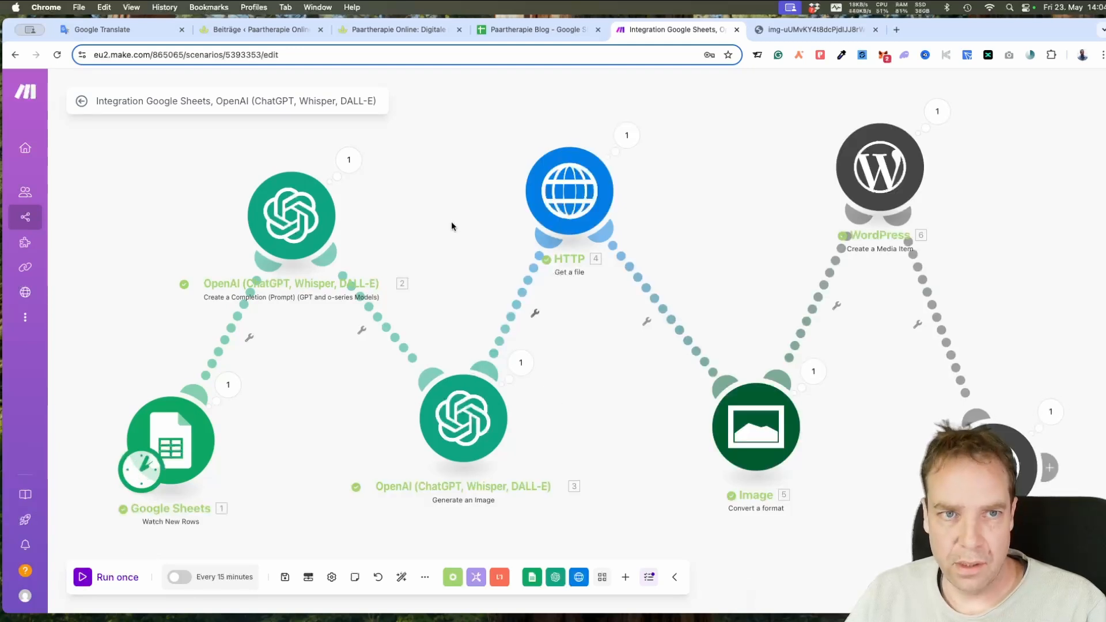
click(259, 29)
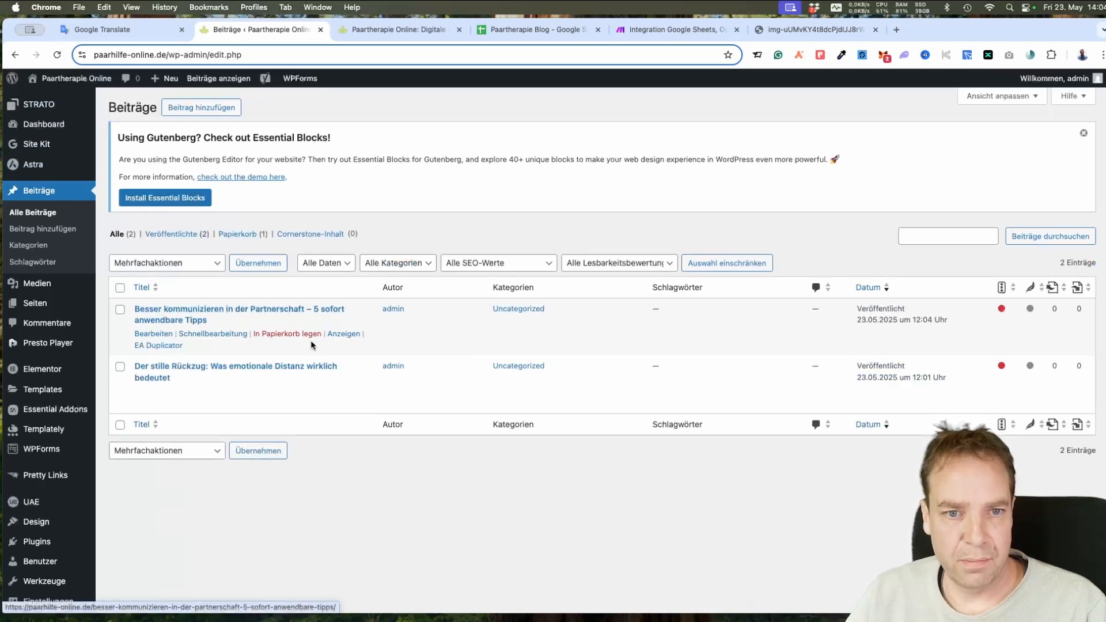
right_click(348, 336)
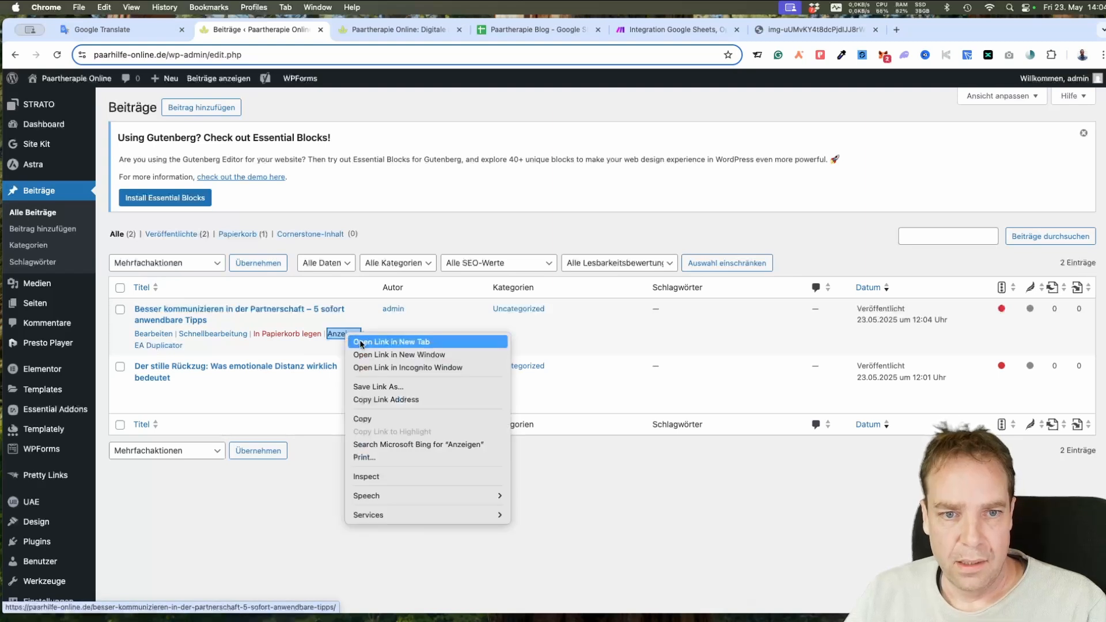
click(357, 341)
click(398, 30)
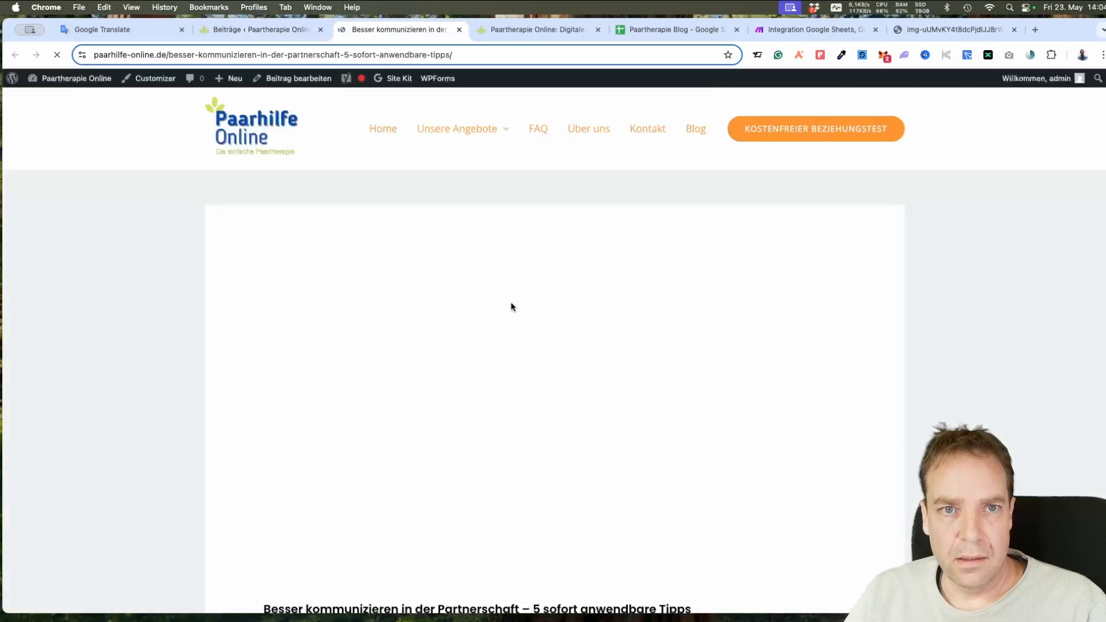
- Read through the new article, checking its cover image, title, section headings and step-by-step content
scroll(864, 395, down, 5)
scroll(900, 395, down, 2)
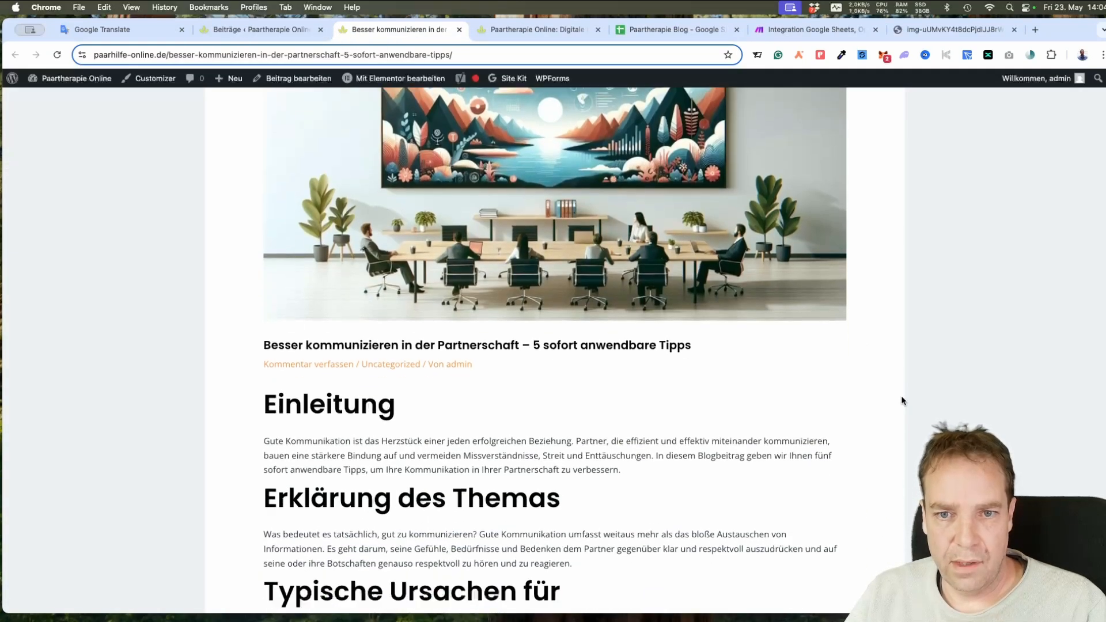
scroll(866, 503, up, 5)
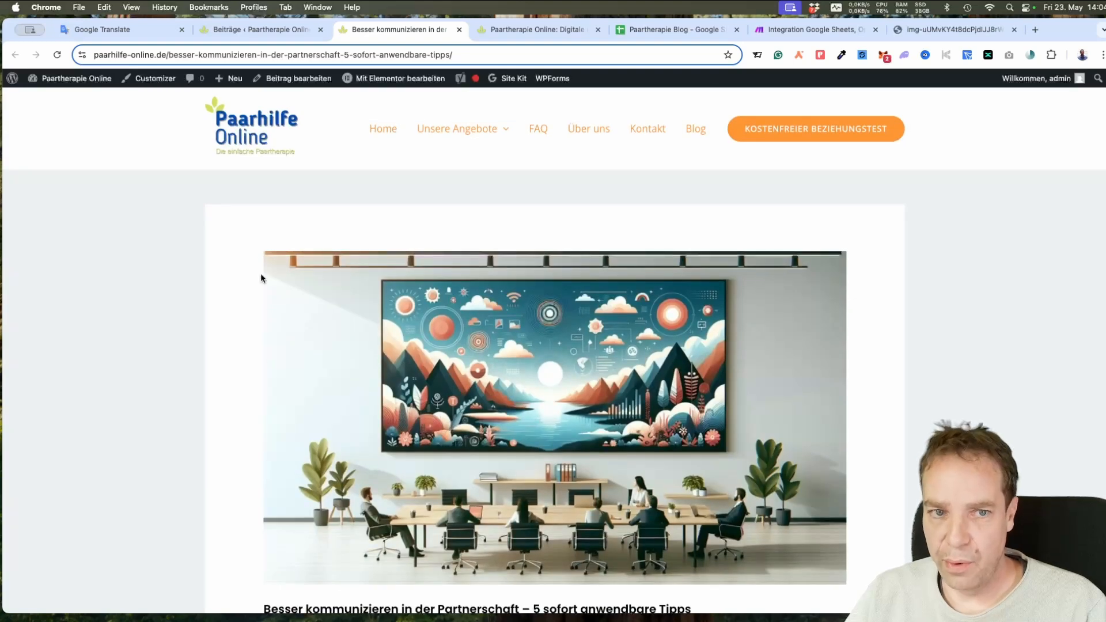
scroll(893, 404, down, 3)
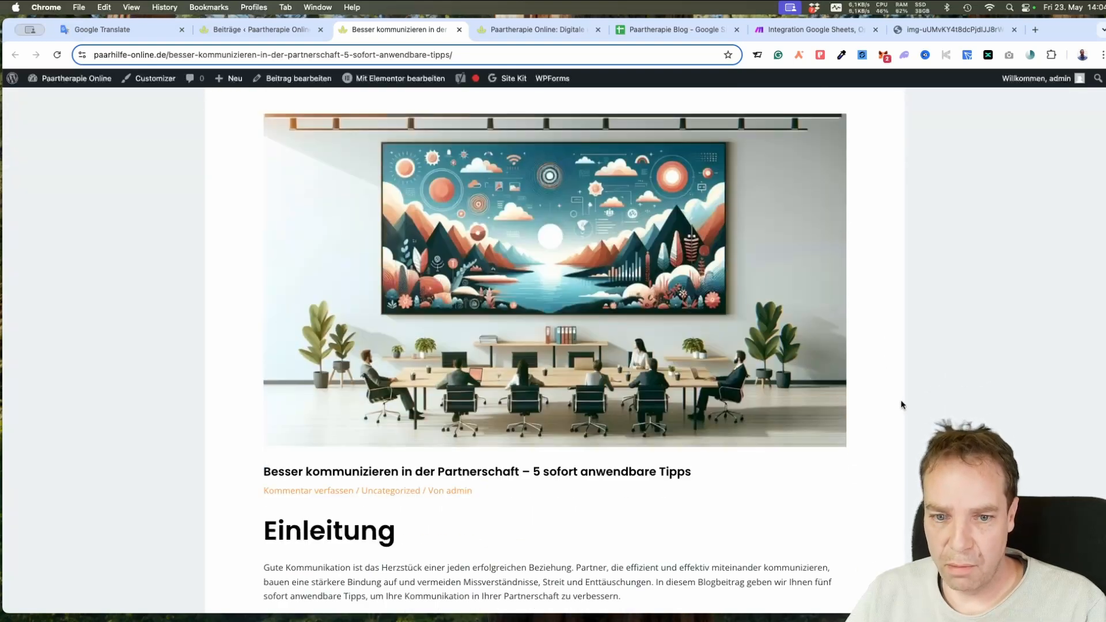
scroll(910, 411, down, 5)
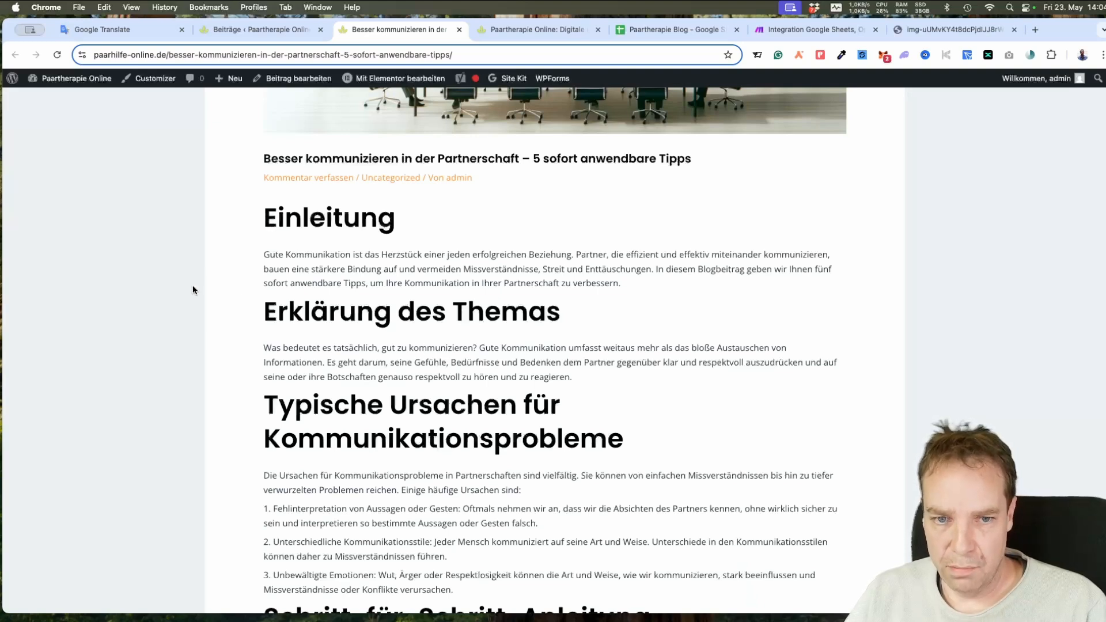
scroll(795, 338, down, 8)
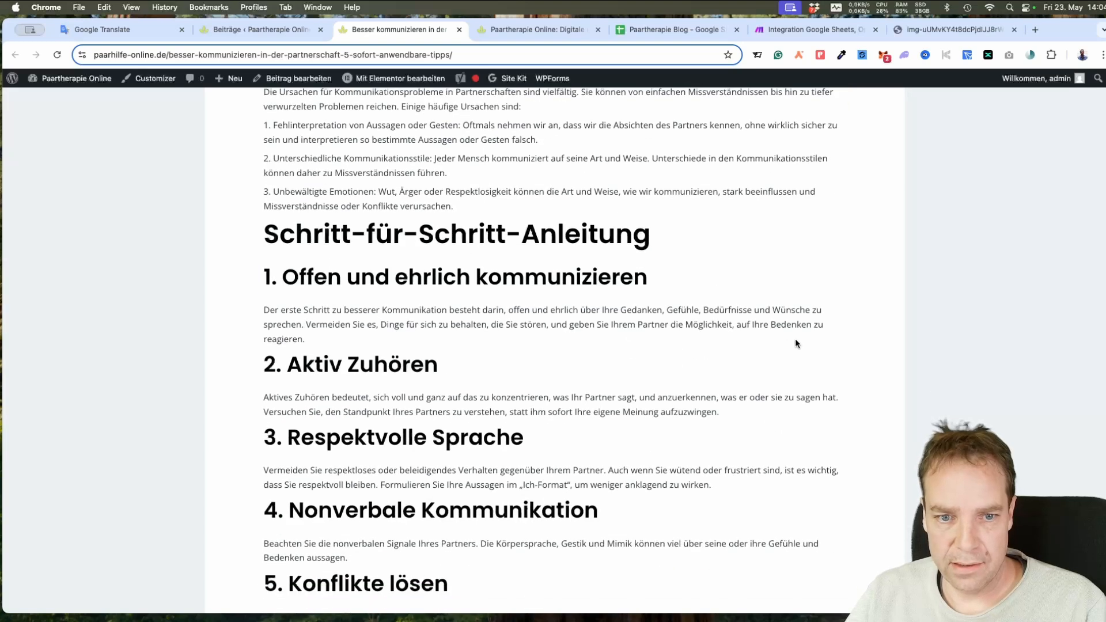
scroll(873, 369, down, 10)
scroll(873, 372, up, 20)
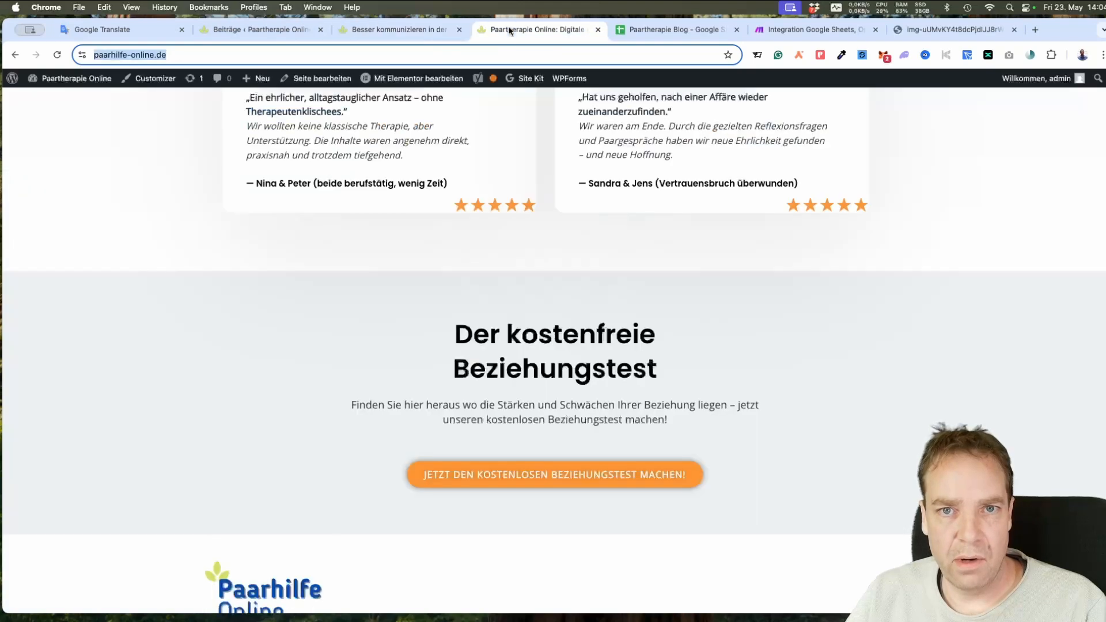
- Look over the Paartherapie Online home page and open it for editing with Elementor in a new tab
click(508, 29)
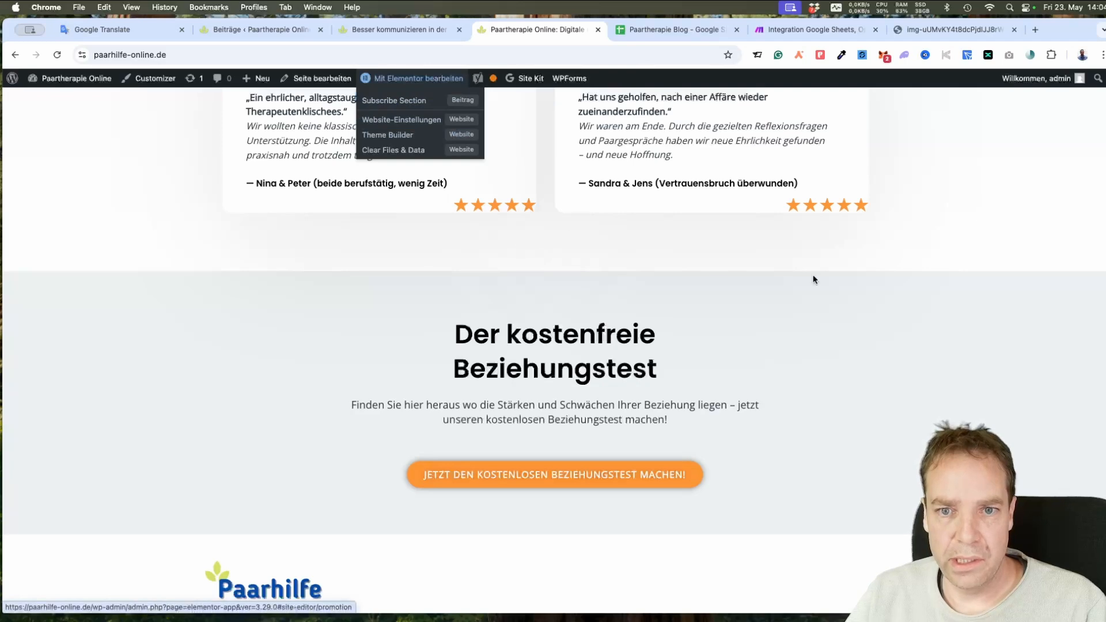
scroll(1102, 354, up, 15)
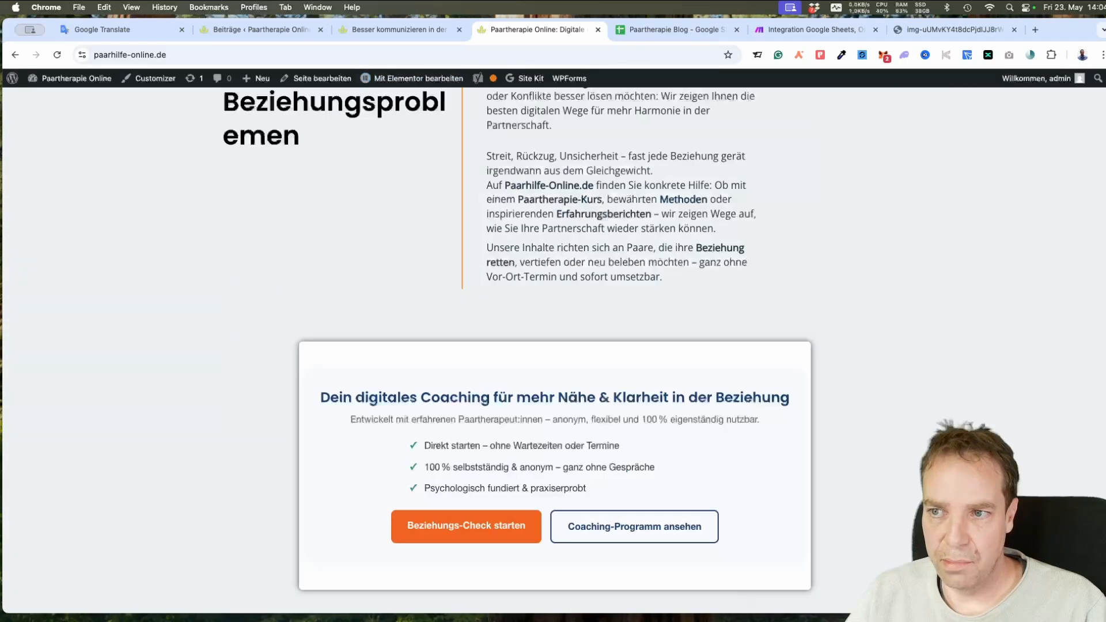
scroll(1103, 354, down, 8)
scroll(629, 199, down, 6)
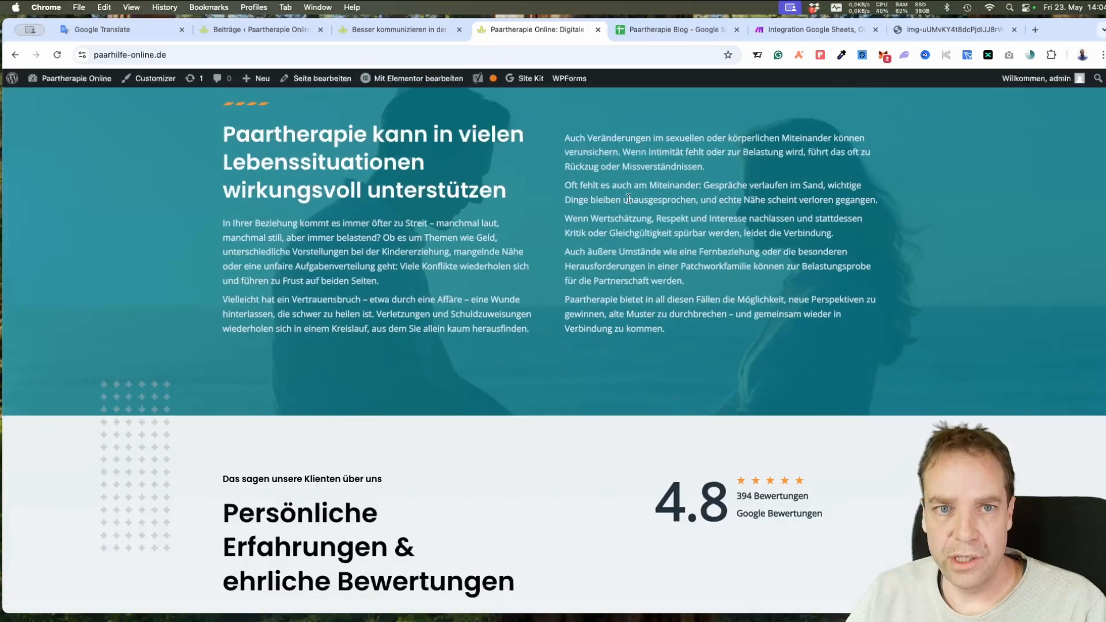
right_click(396, 78)
click(426, 81)
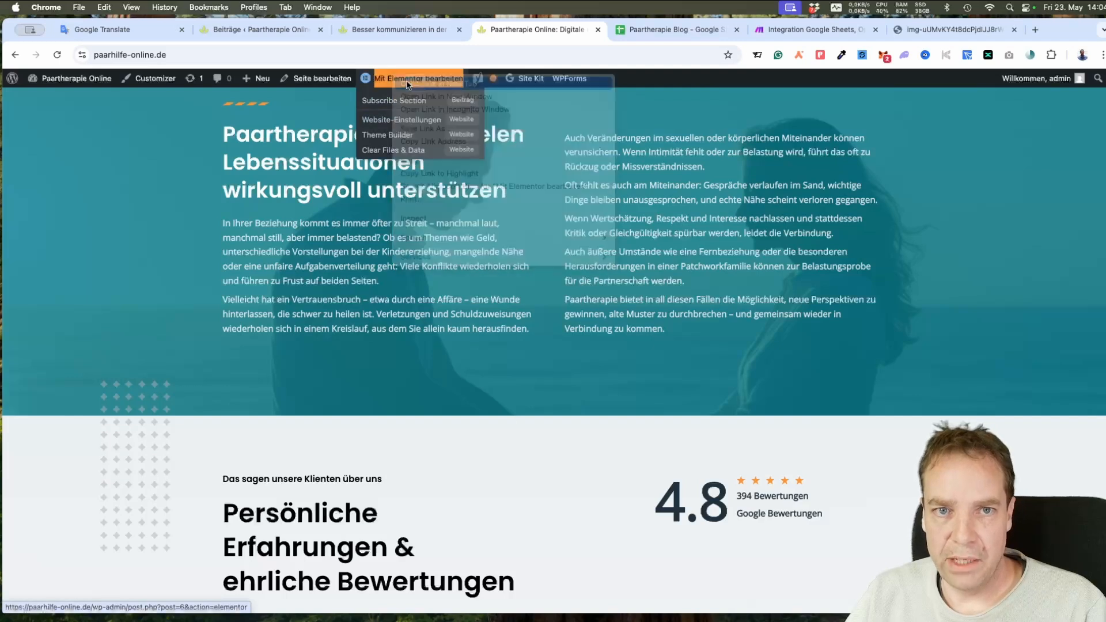
click(595, 36)
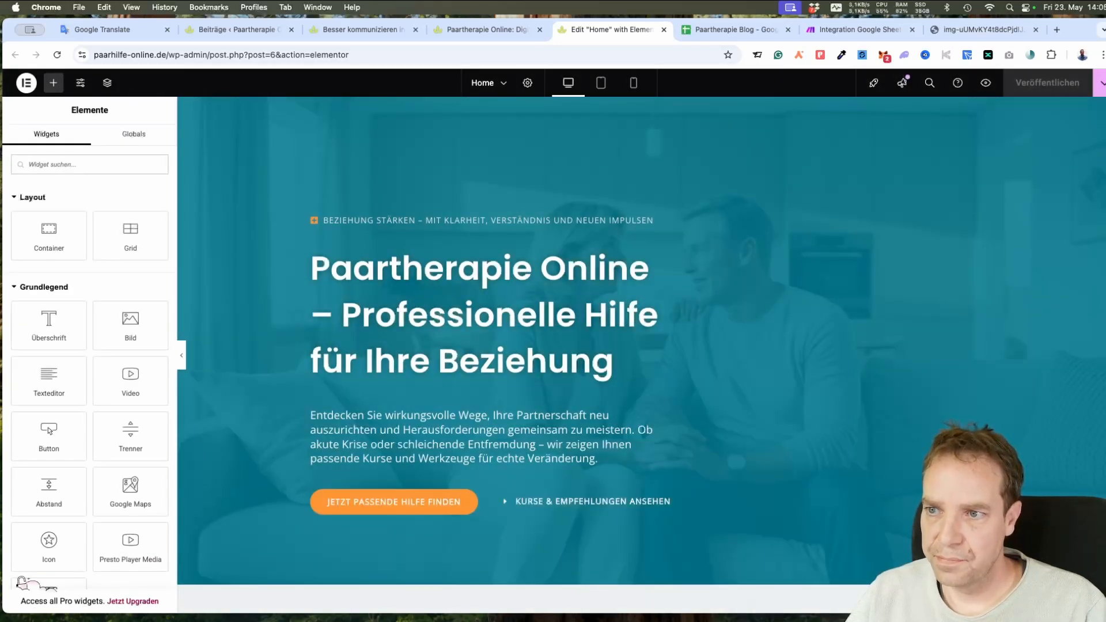
- Add a single-column vertical Flexbox container between the testimonials and the "Der kostenfreie Beziehungstest" section
scroll(641, 351, down, 20)
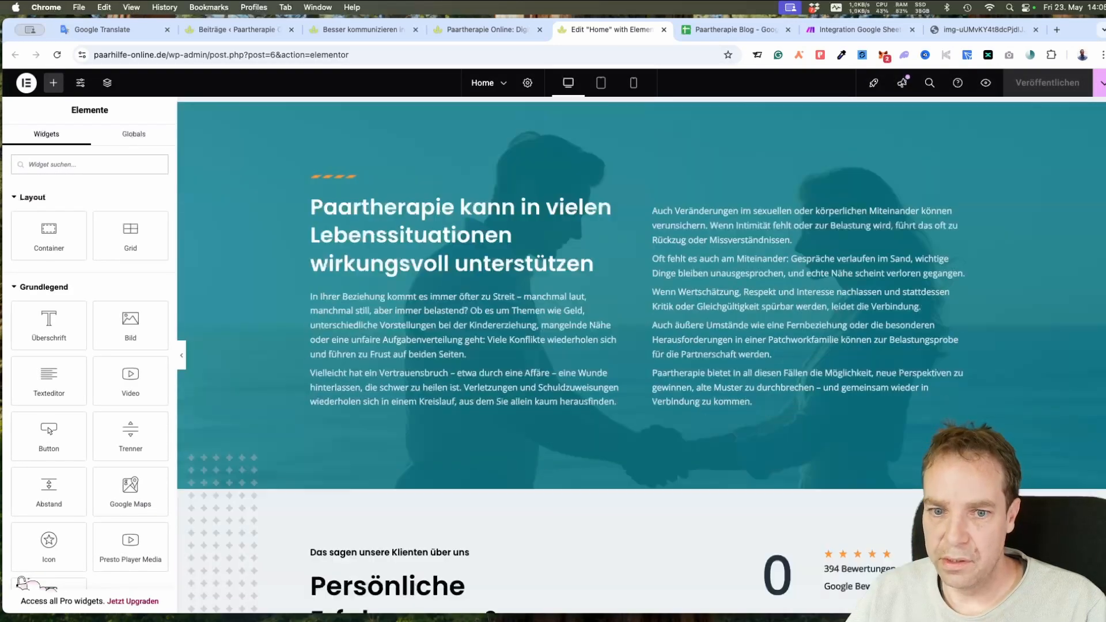
scroll(734, 407, down, 15)
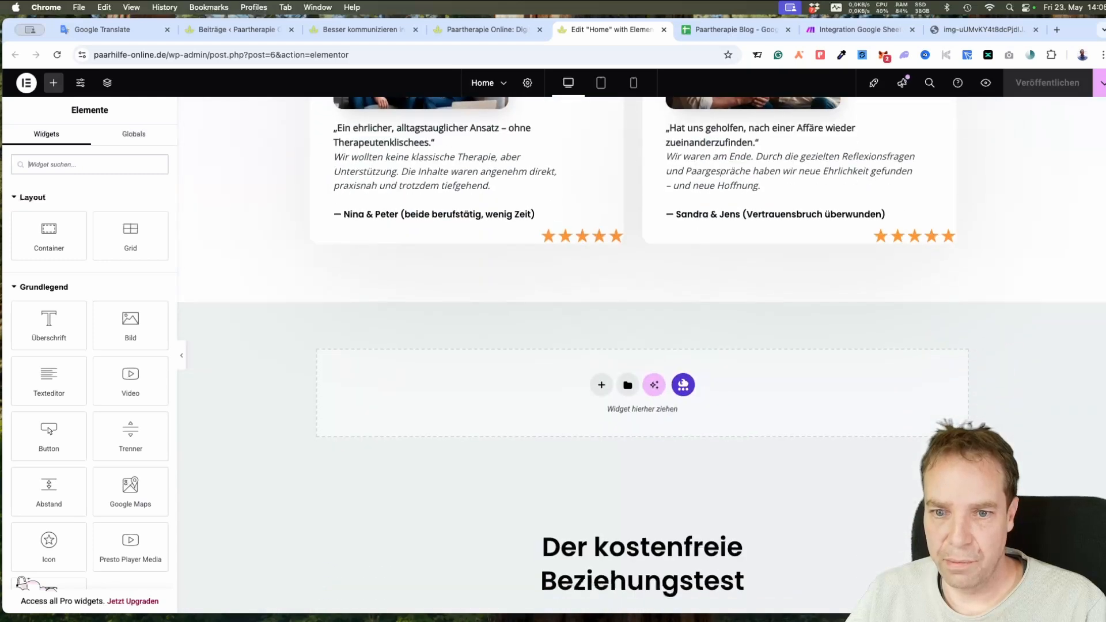
click(606, 401)
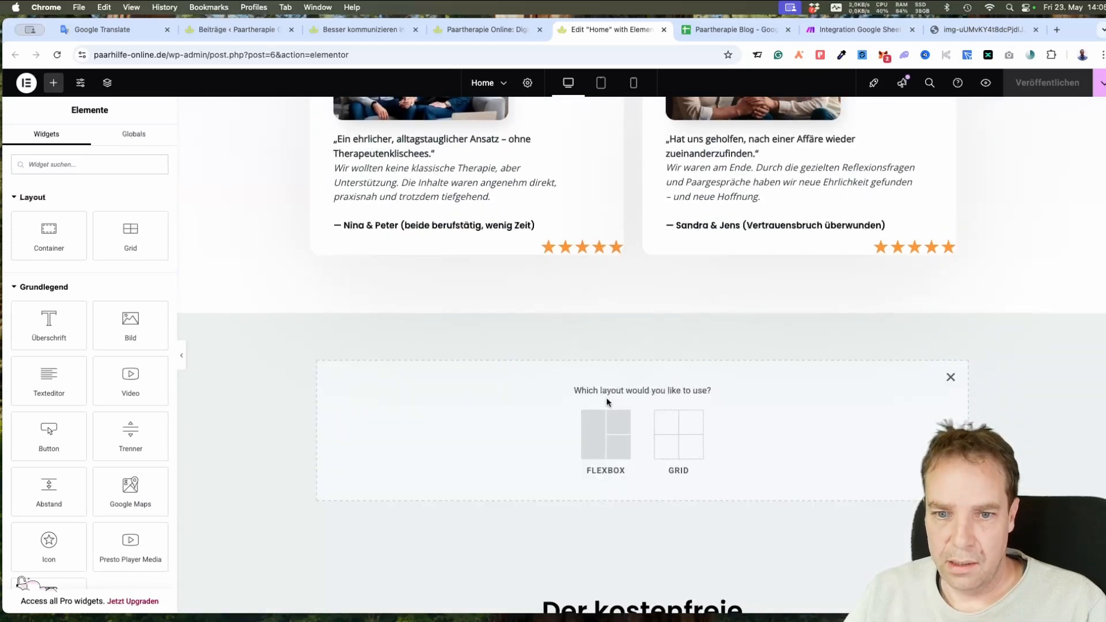
click(608, 437)
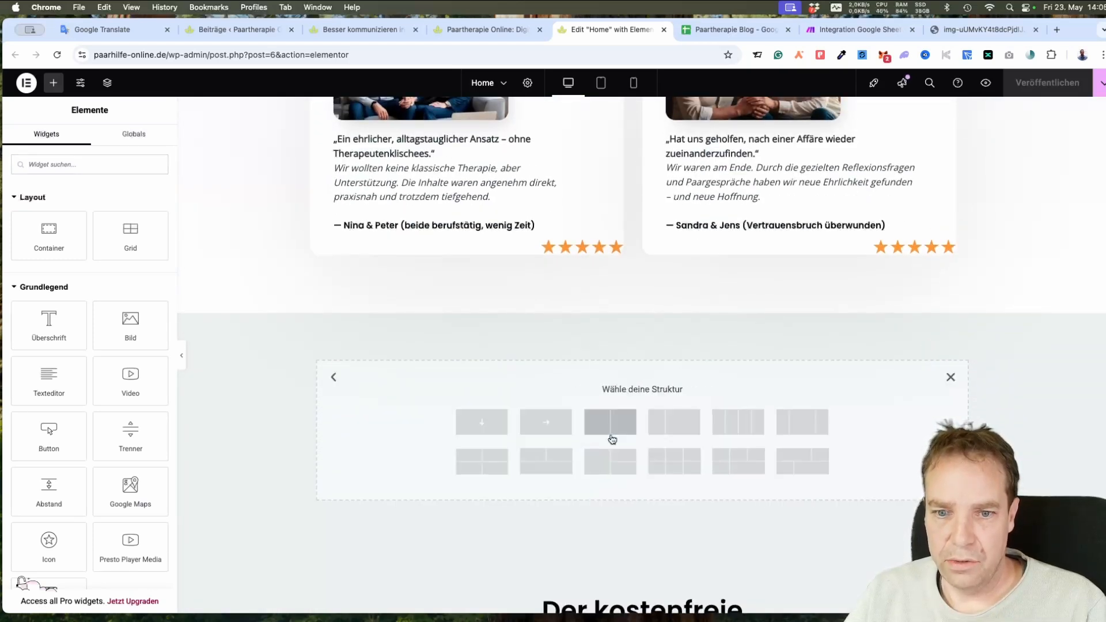
click(483, 429)
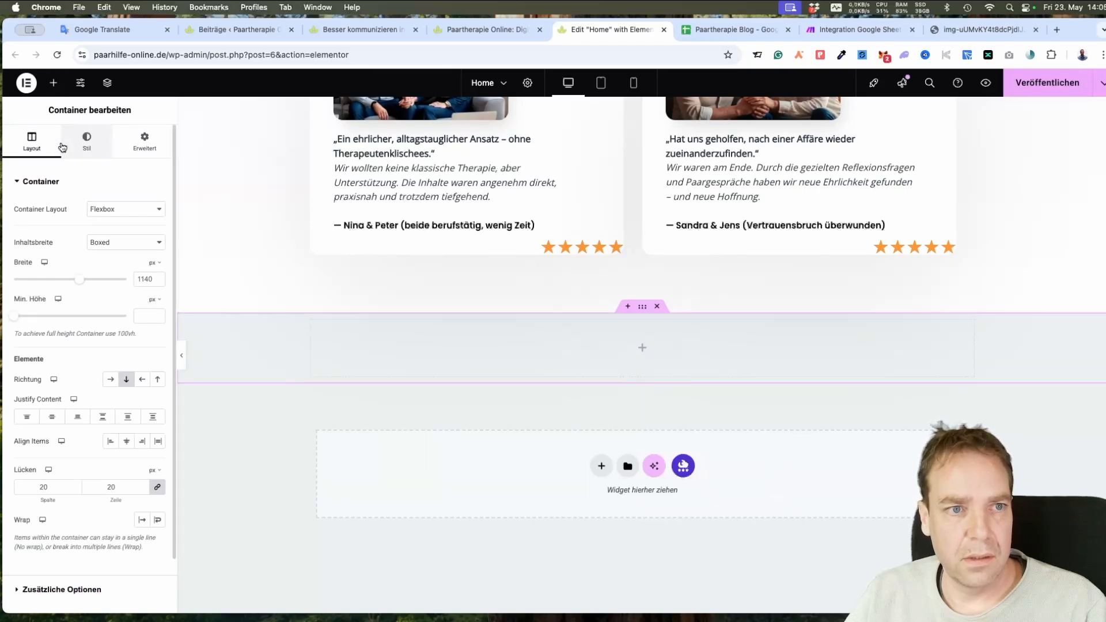
- Add a heading widget reading "Our Blog" to the new container and center it
click(53, 83)
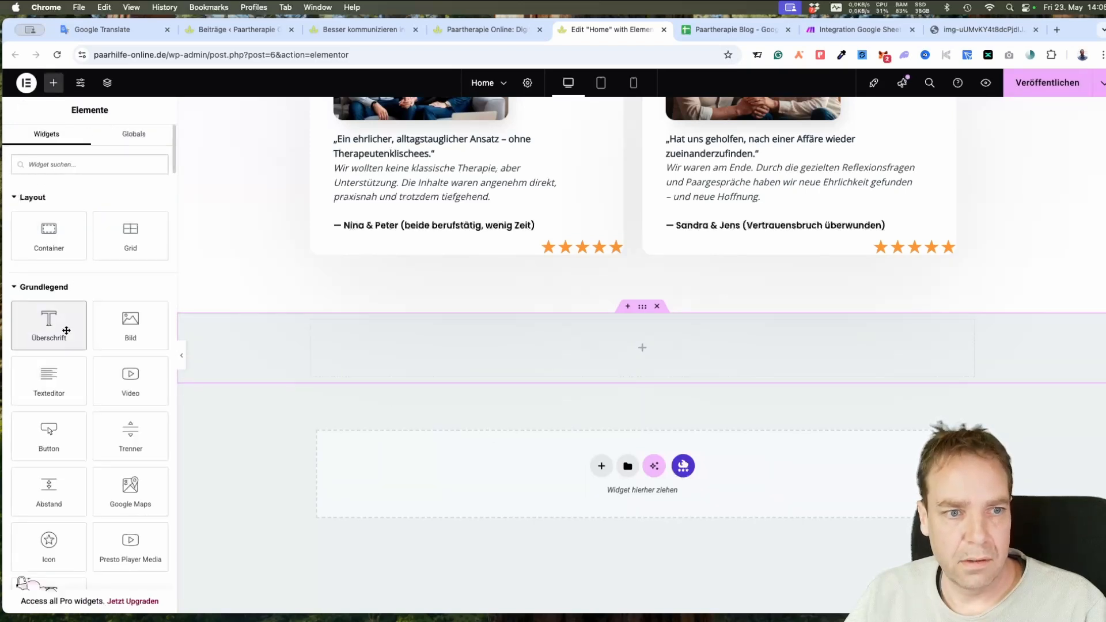
drag(63, 322, 541, 338)
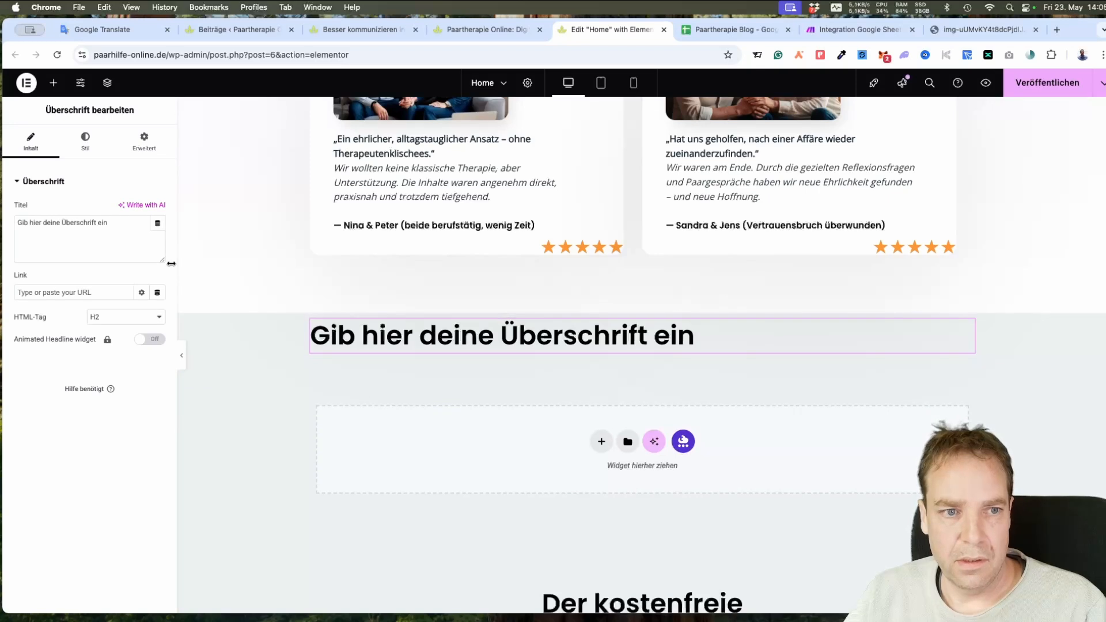
key(super+a)
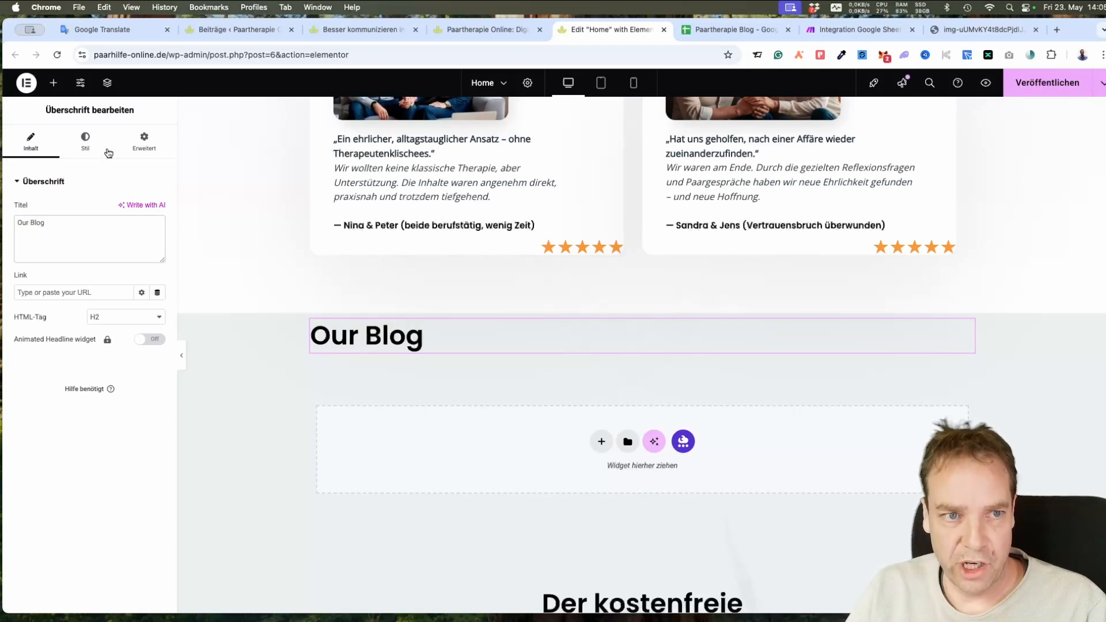
click(86, 140)
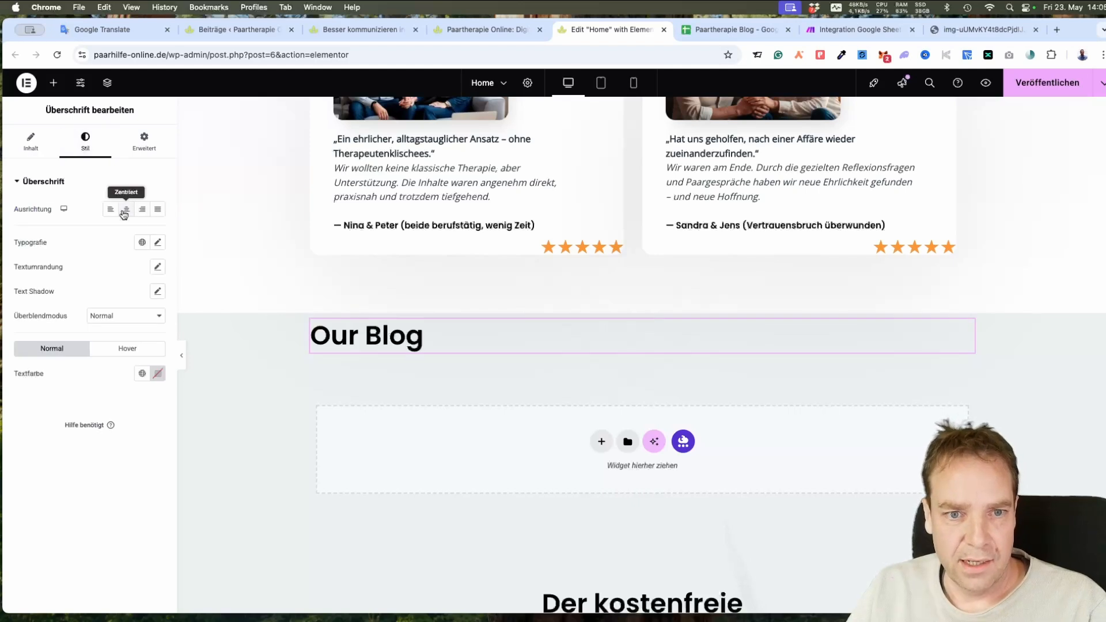
click(125, 211)
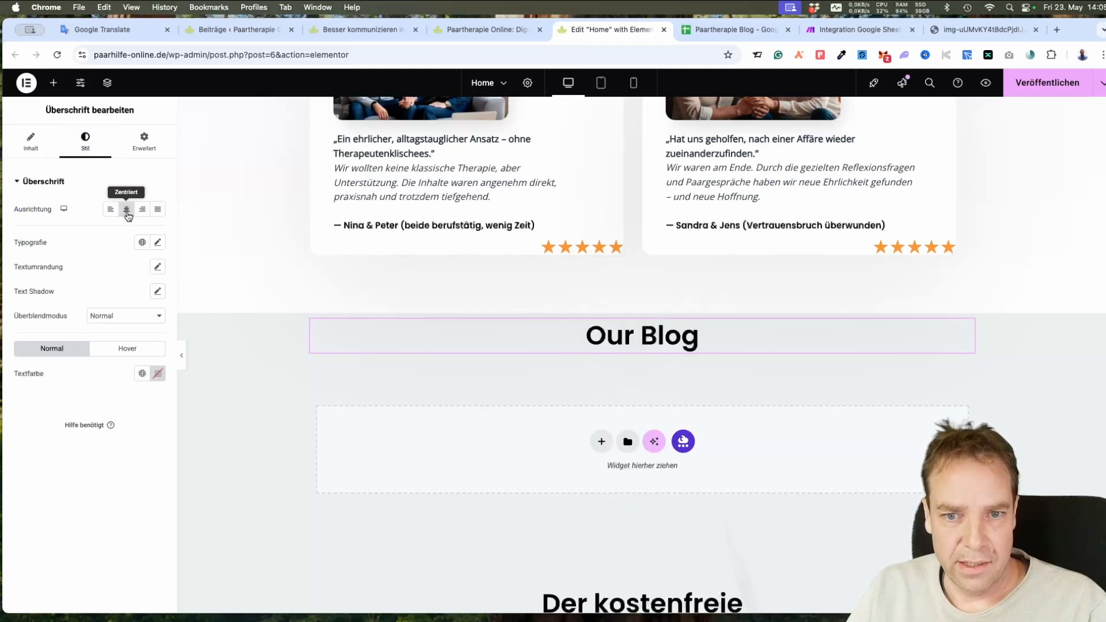
- Search the widgets for "blog" and place a Post Grid directly below the "Our Blog" heading
click(54, 83)
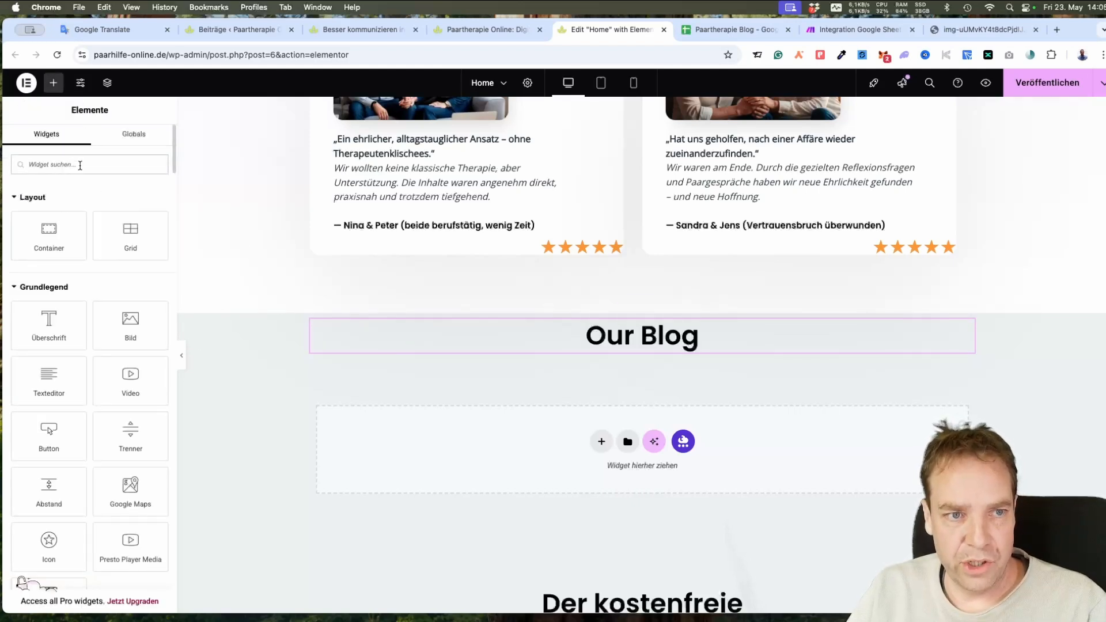
text(blog)
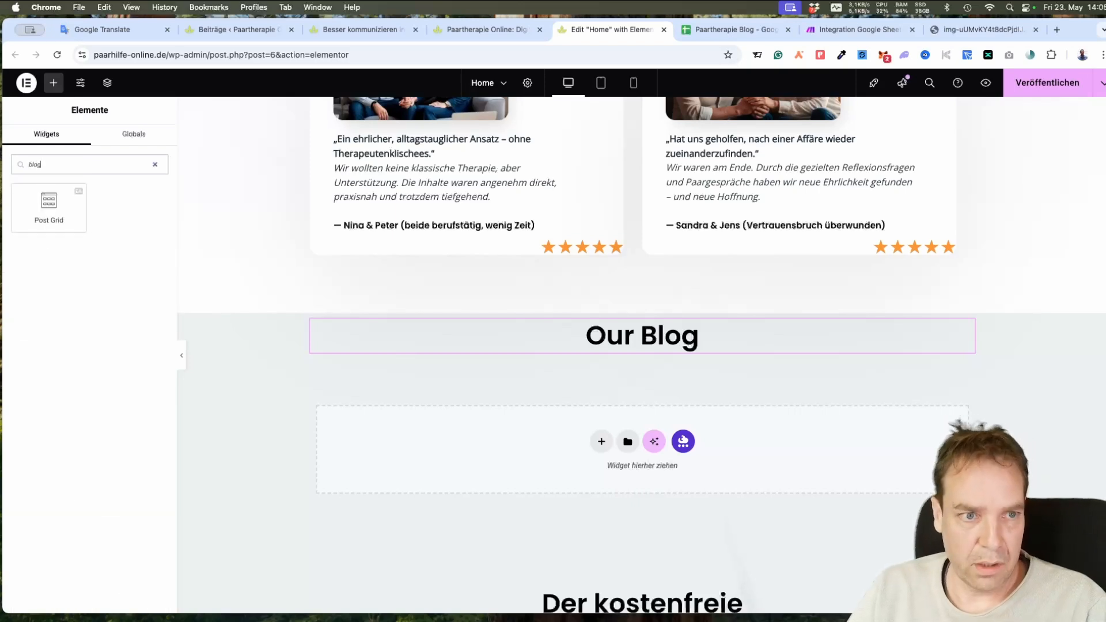
drag(57, 223, 524, 346)
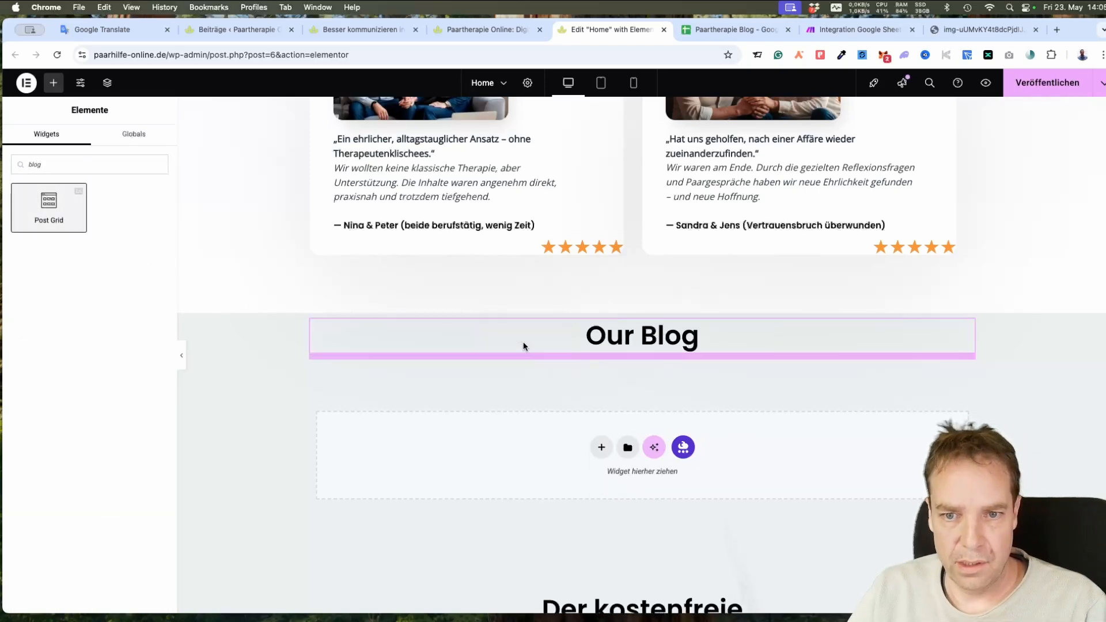
scroll(550, 390, down, 1)
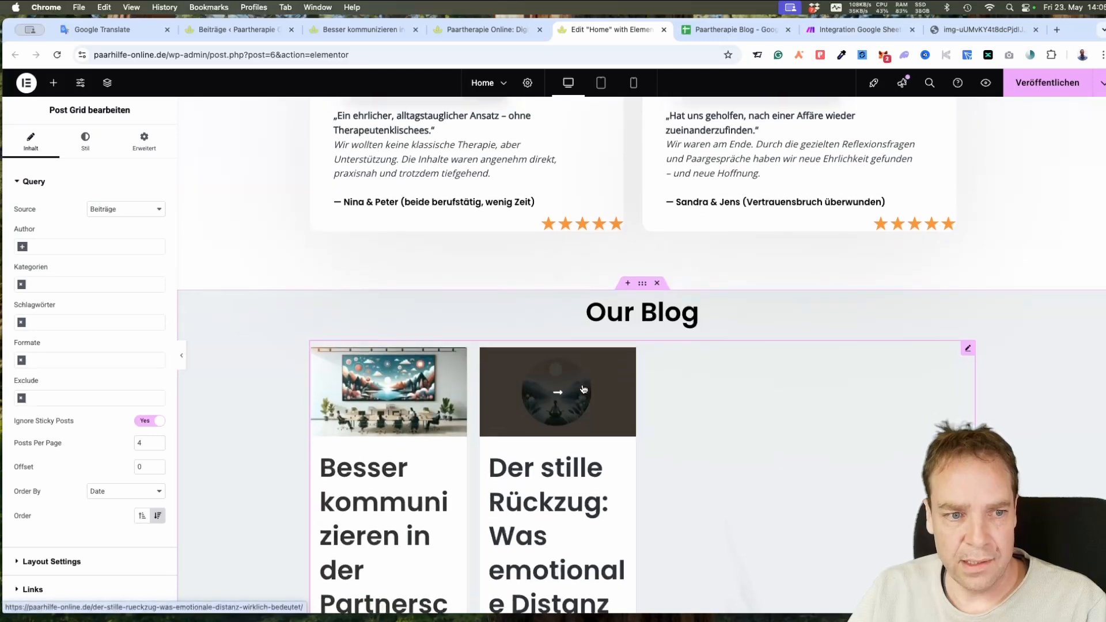
scroll(133, 413, down, 3)
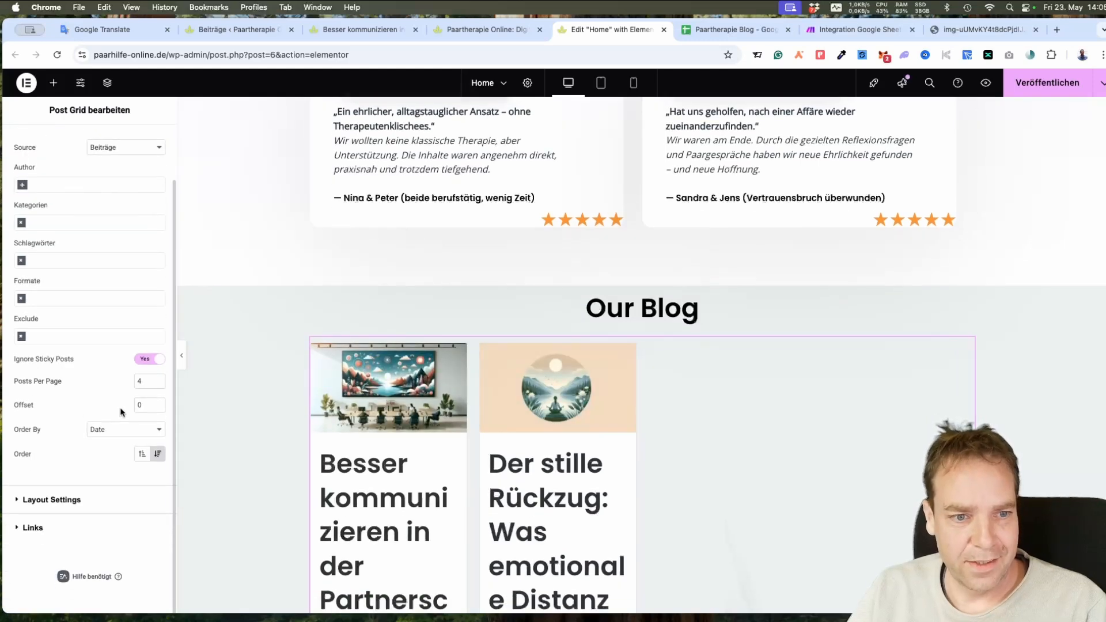
scroll(457, 486, down, 5)
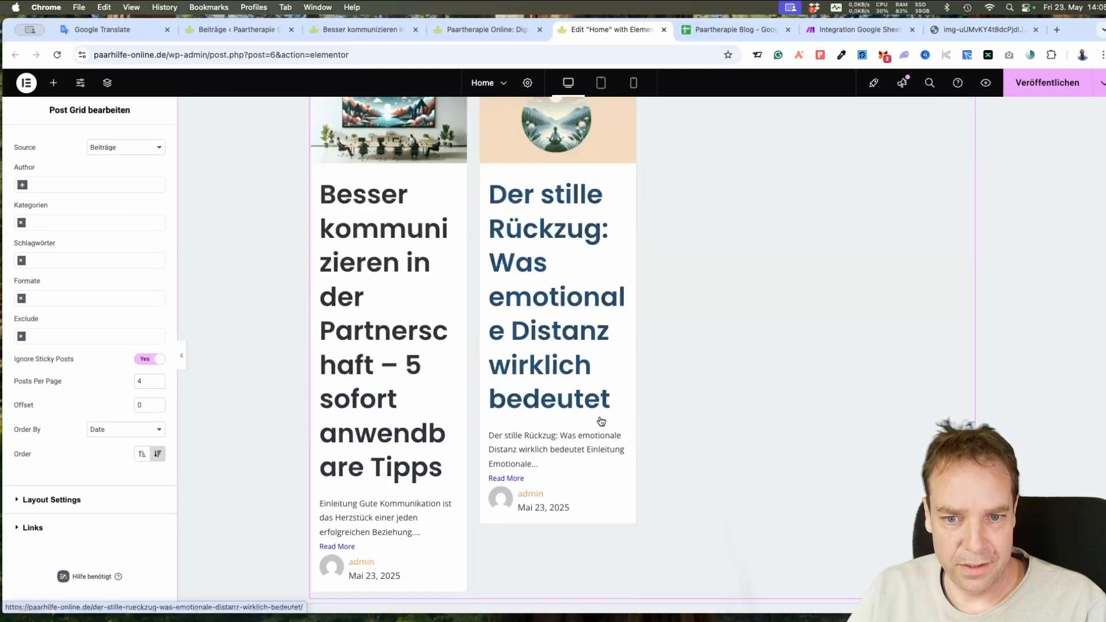
- In the post grid's layout settings, set the title tag to H4 and the excerpt length to 30 words
scroll(479, 374, up, 1)
click(90, 504)
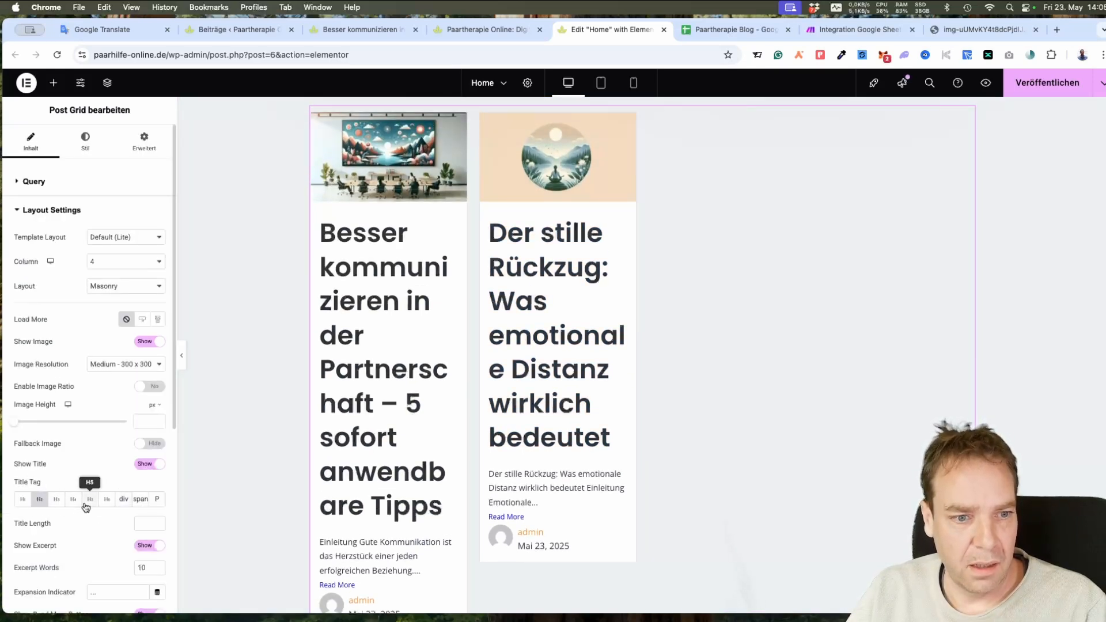
click(74, 500)
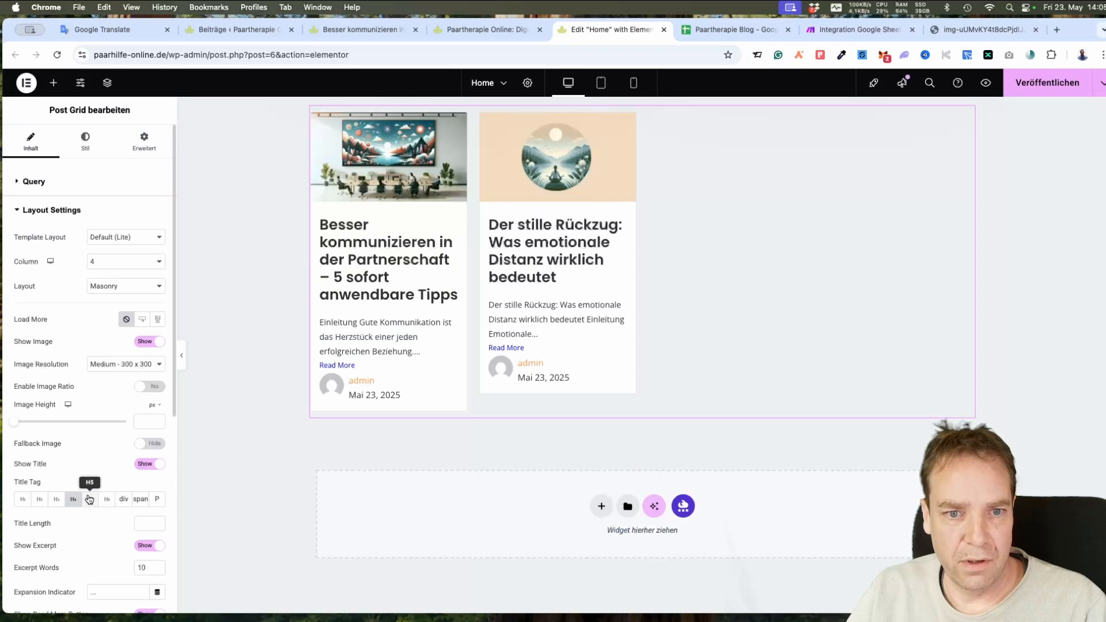
scroll(93, 443, down, 3)
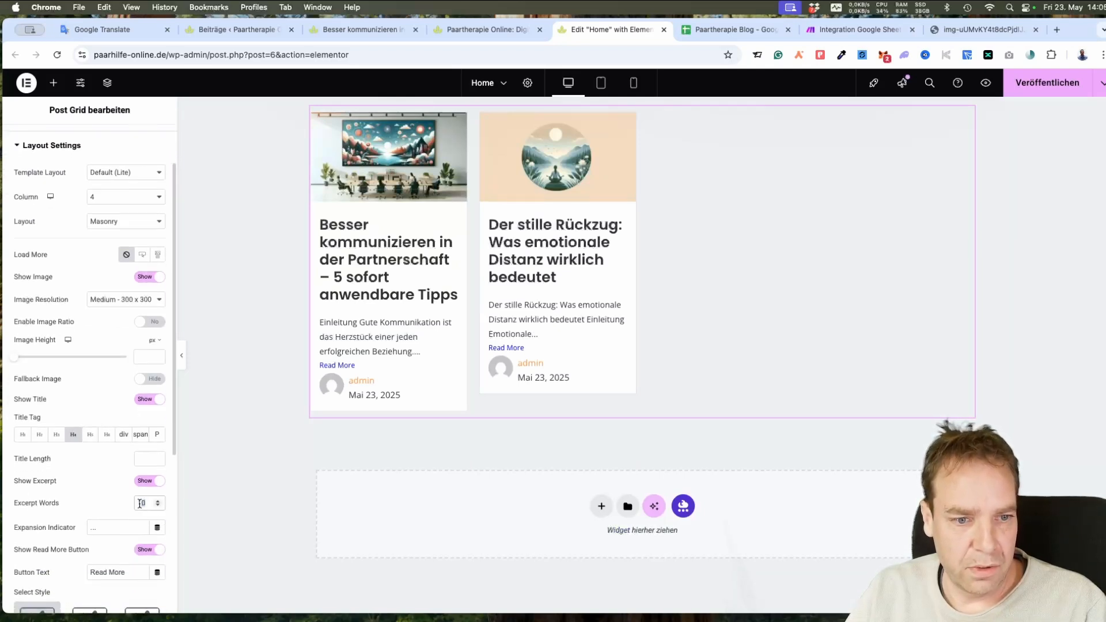
text(6)
text(0)
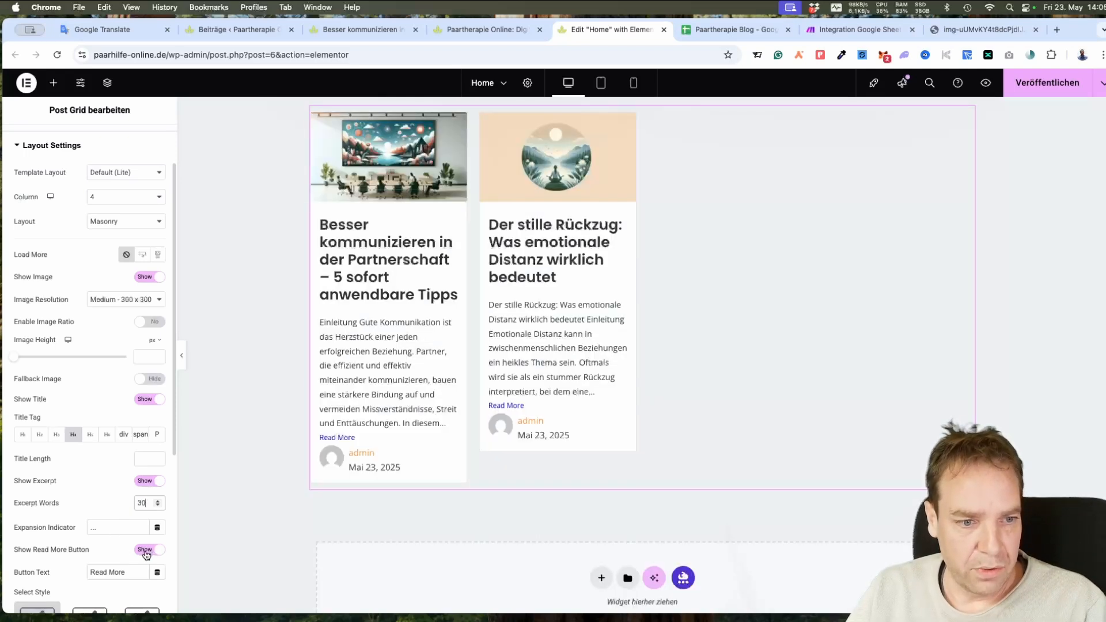
- Hide the post grid's meta information and check the cards under the "Our Blog" heading
scroll(89, 540, down, 5)
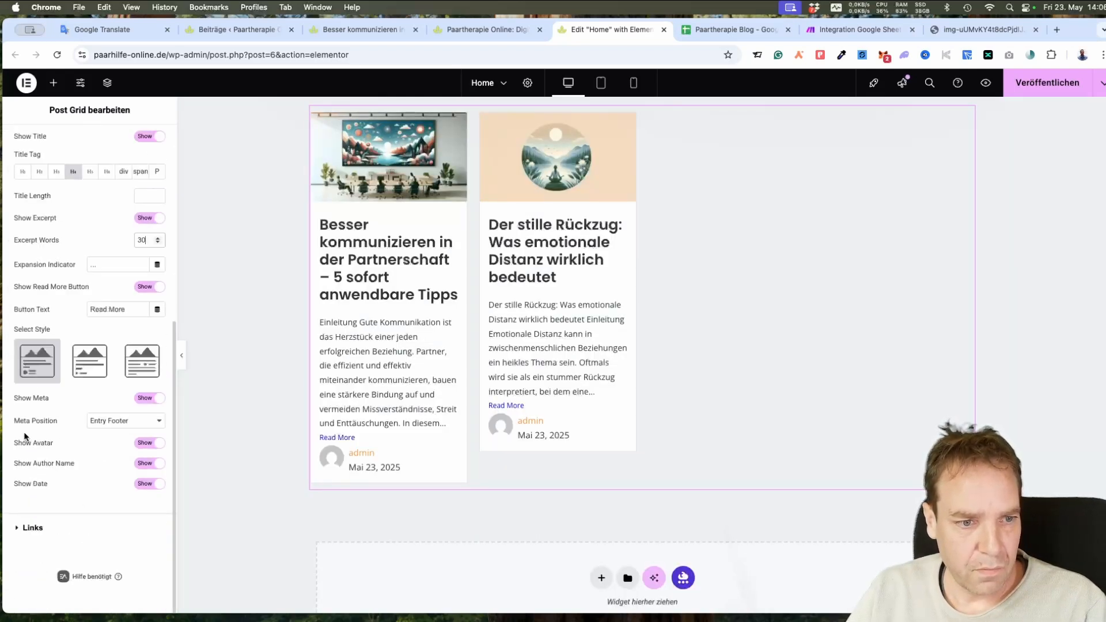
click(148, 399)
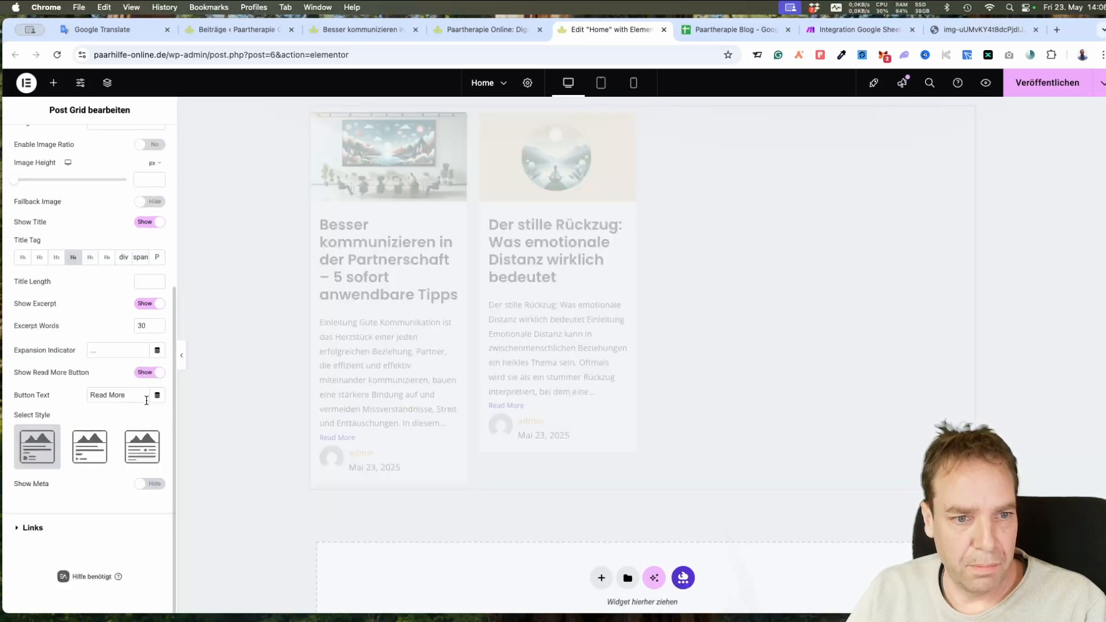
scroll(496, 433, up, 4)
scroll(506, 434, down, 3)
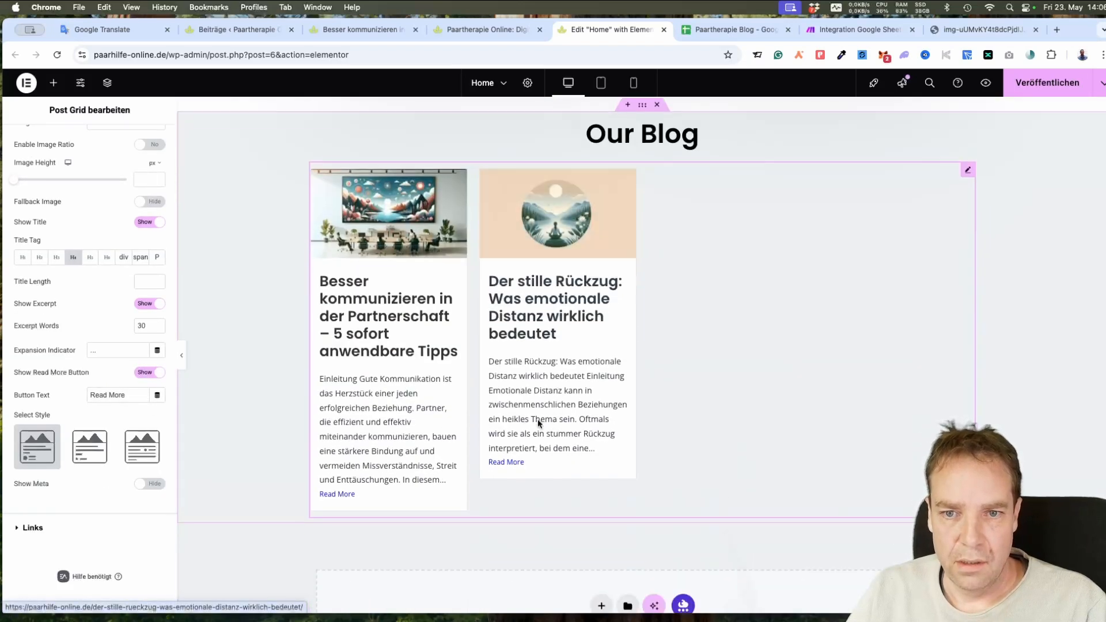
- Publish the edited home page and switch back to the Make scenario
click(1052, 93)
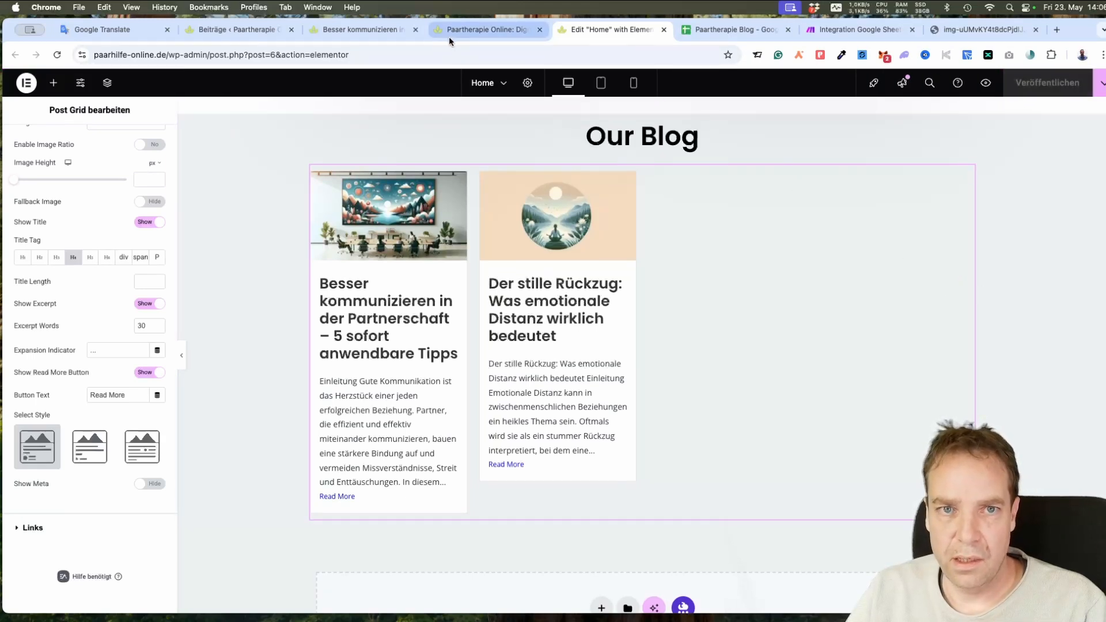
click(853, 30)
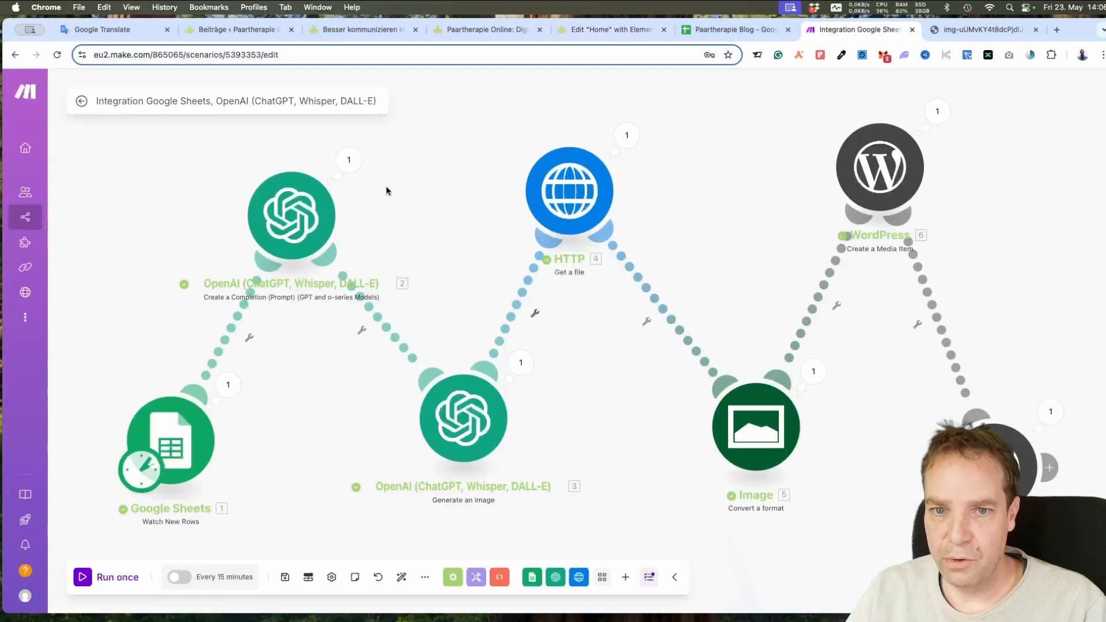